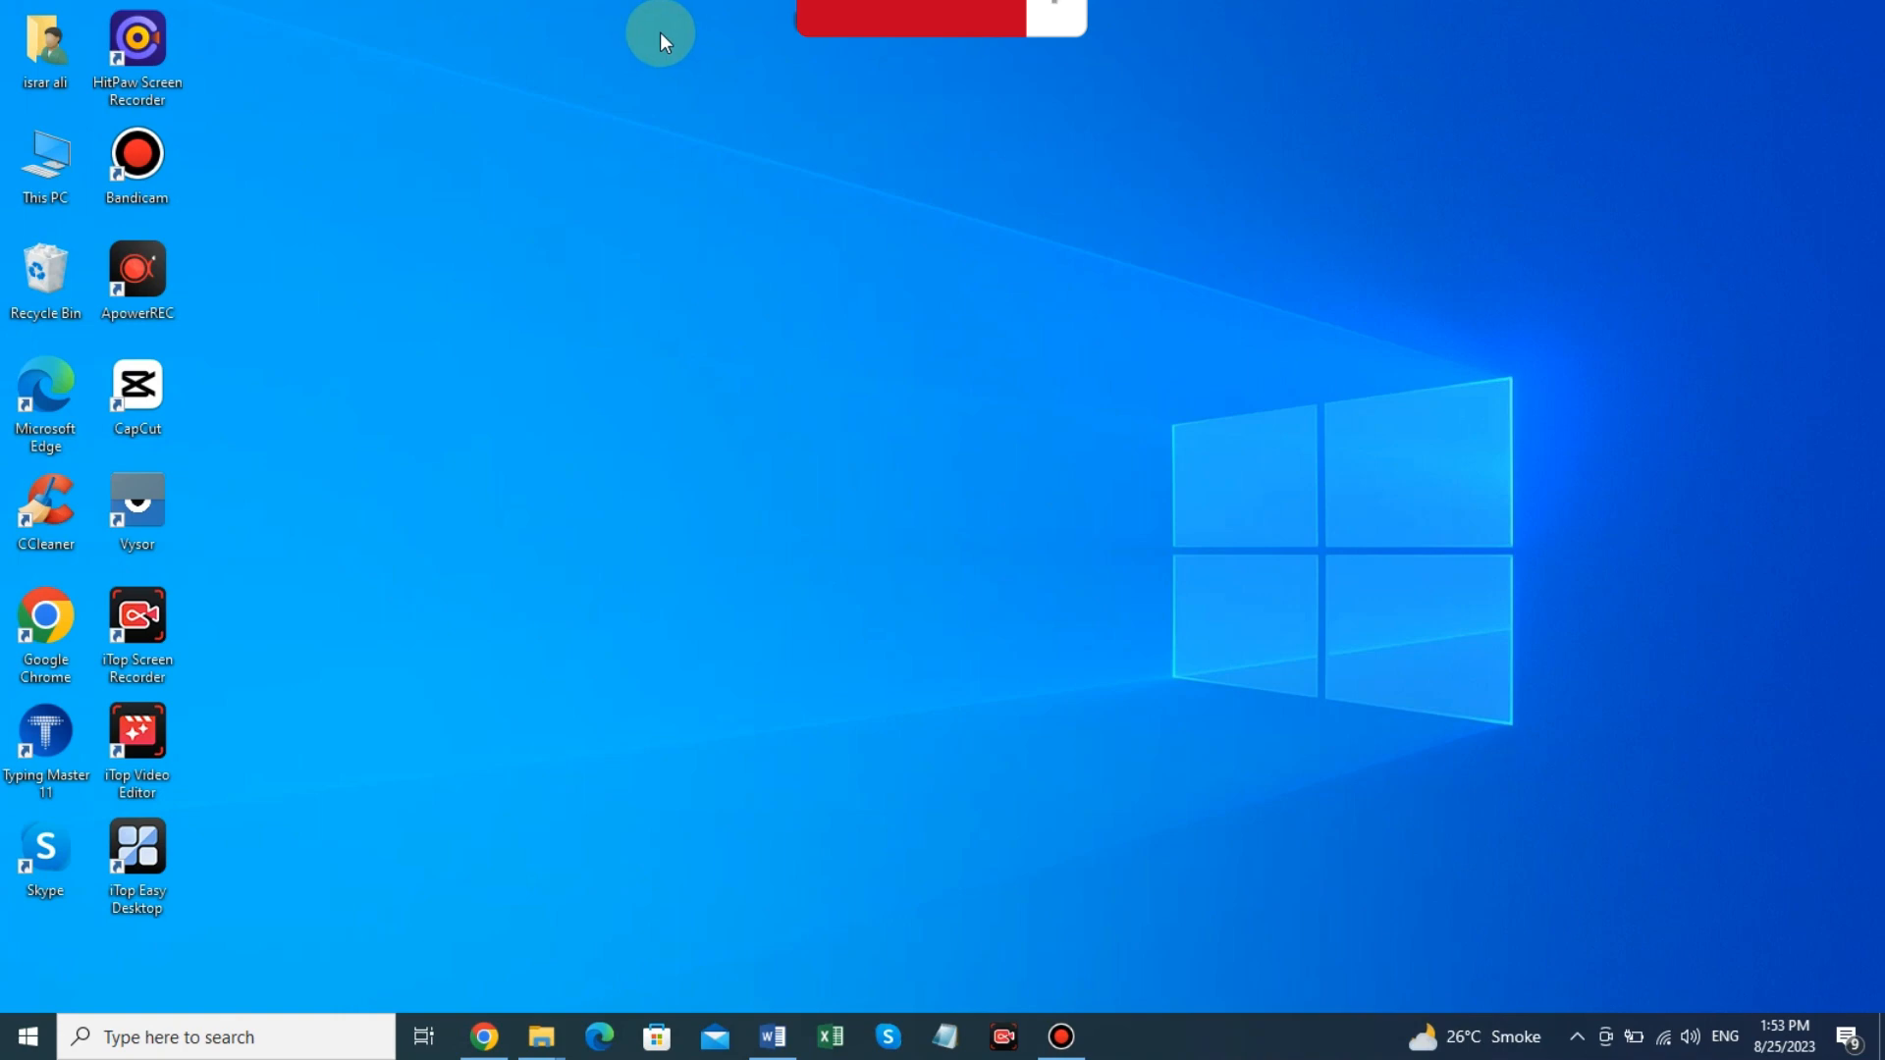
Switch to Word and generate 15 paragraphs of sample text in the blank document with =rand(15).
{"action": "left_click", "coordinate": [764, 1047]}
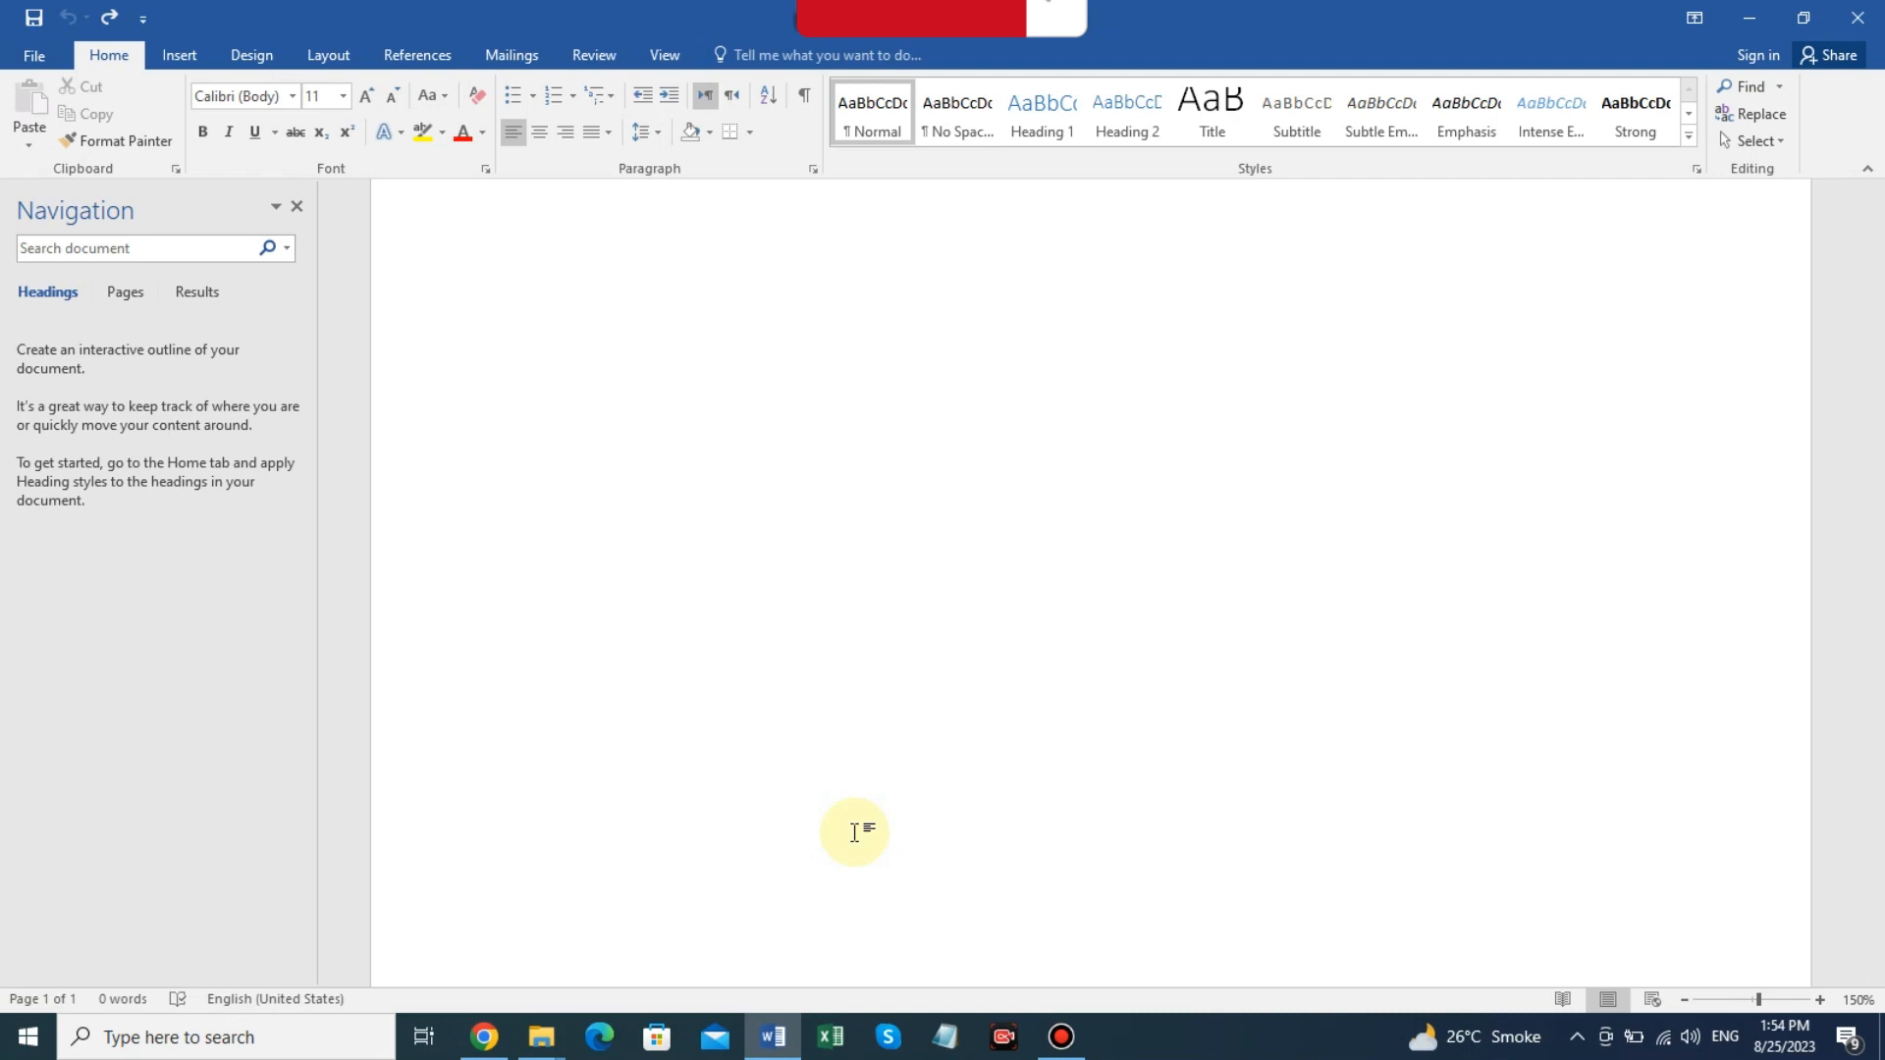
{"action": "type", "text": "="}
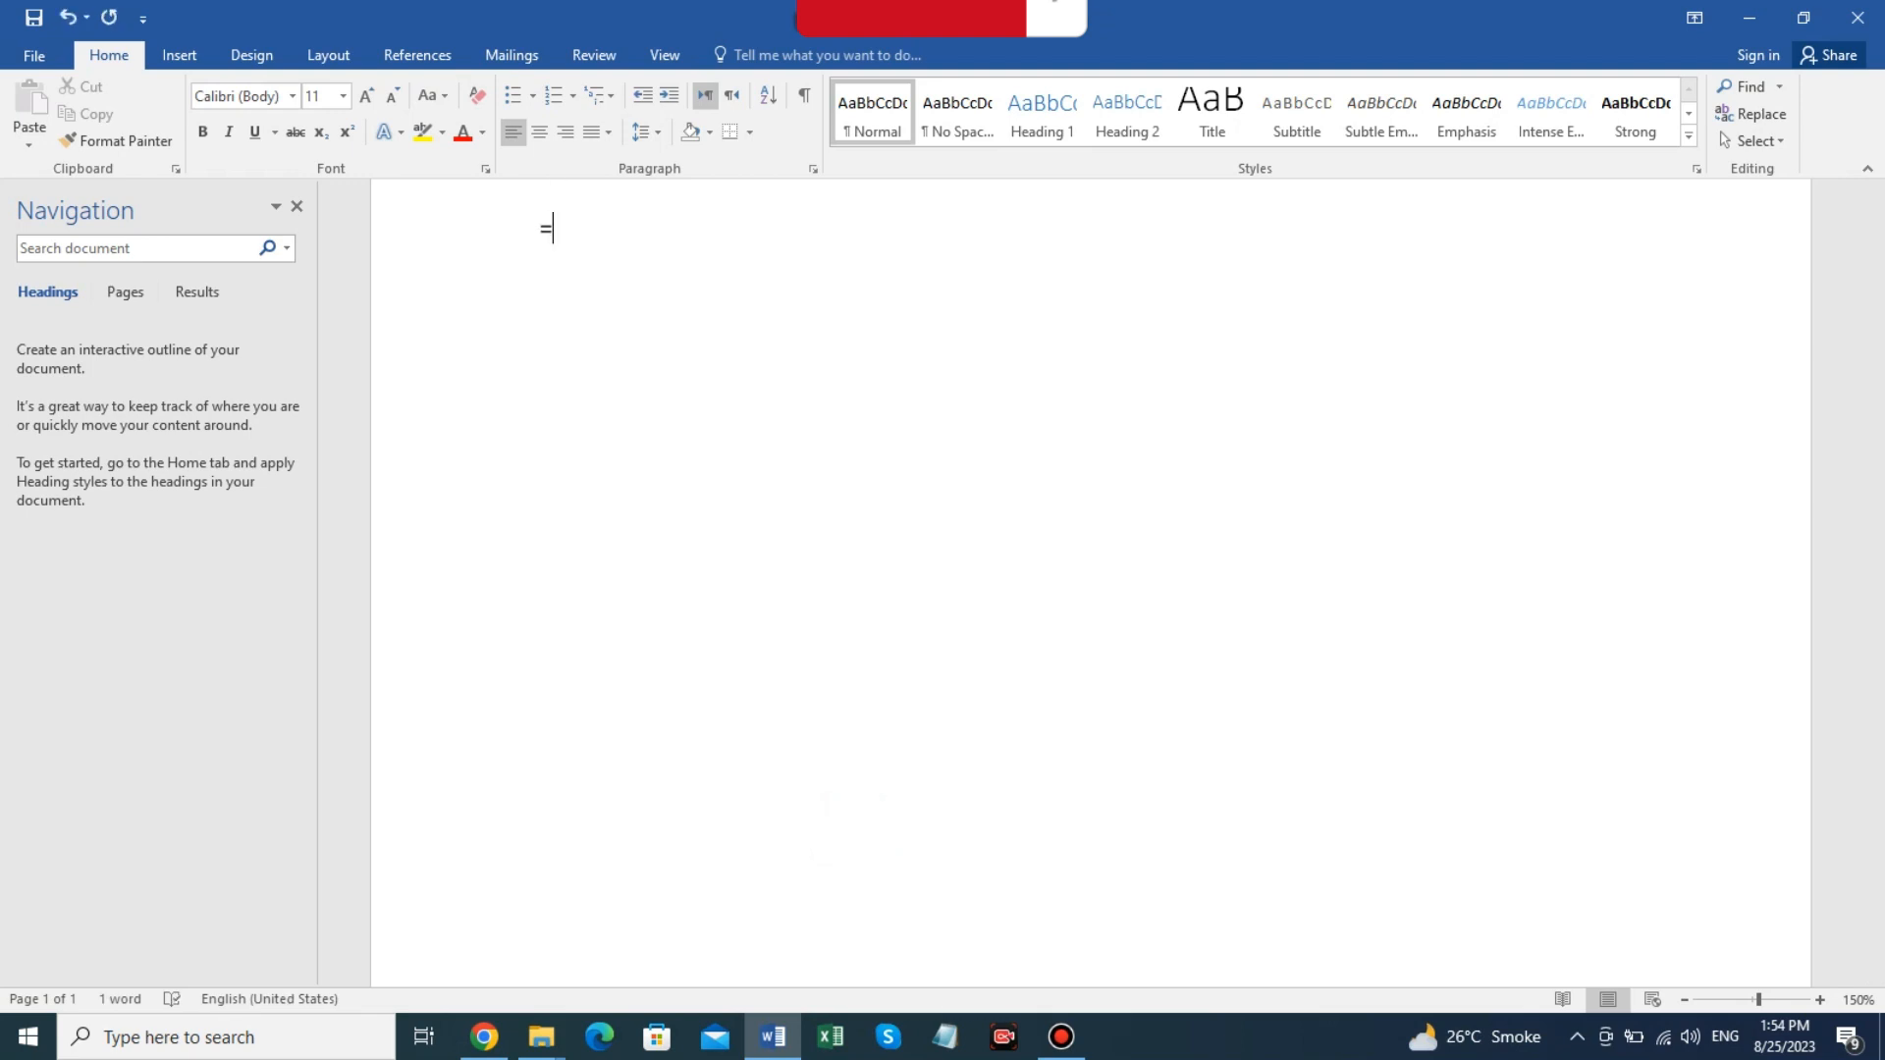
{"action": "type", "text": "rand("}
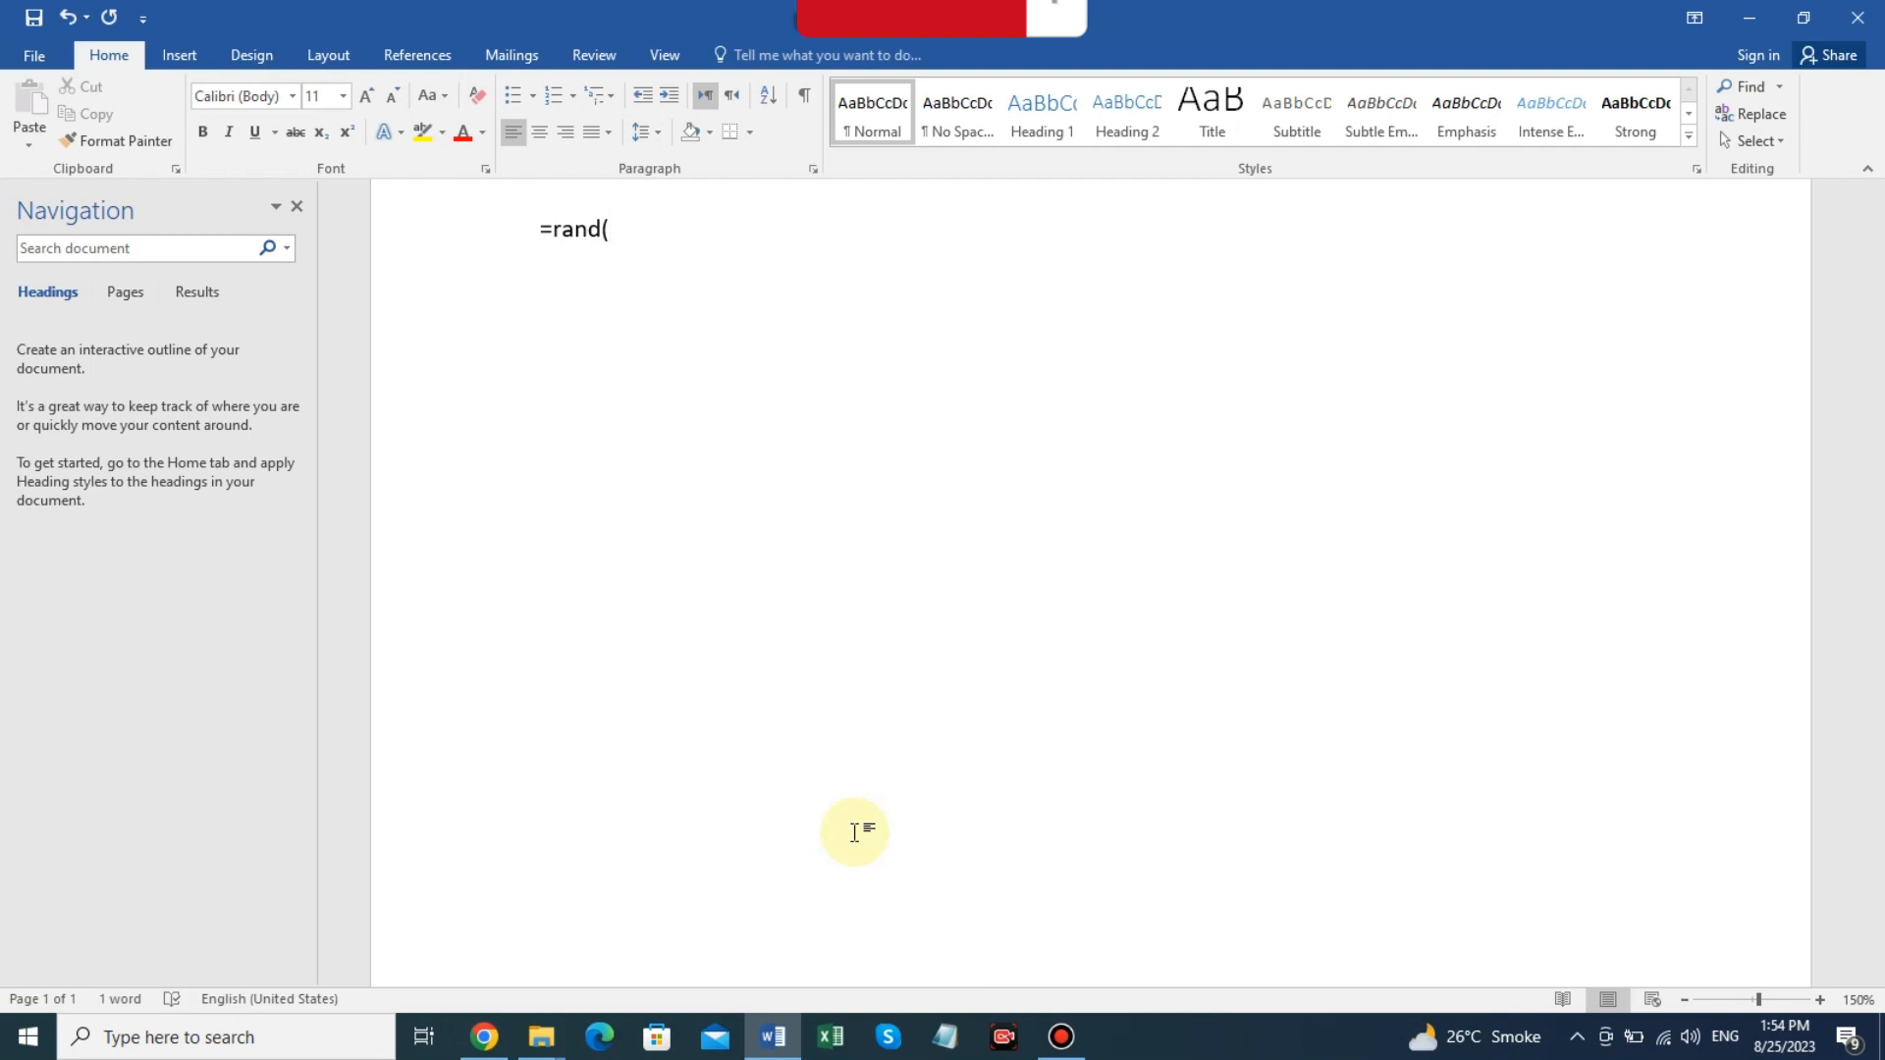
{"action": "type", "text": "15"}
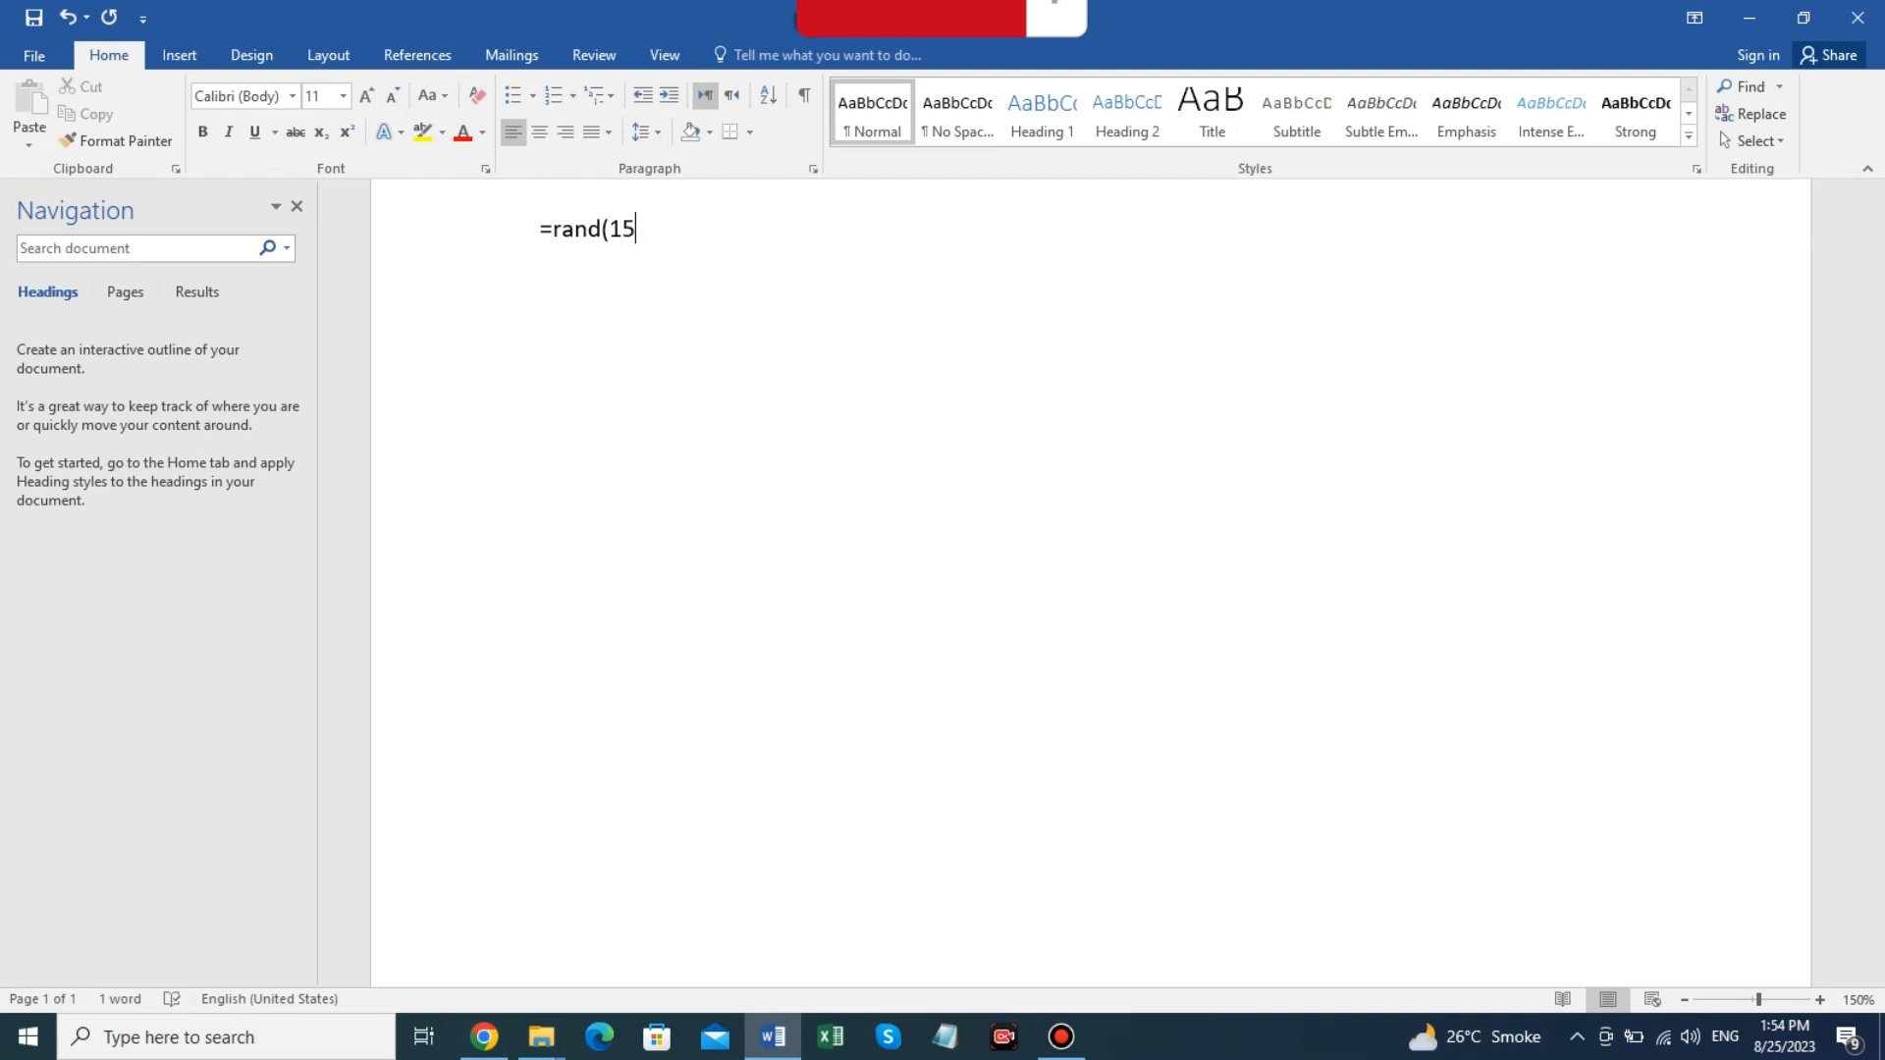
{"action": "type", "text": ")"}
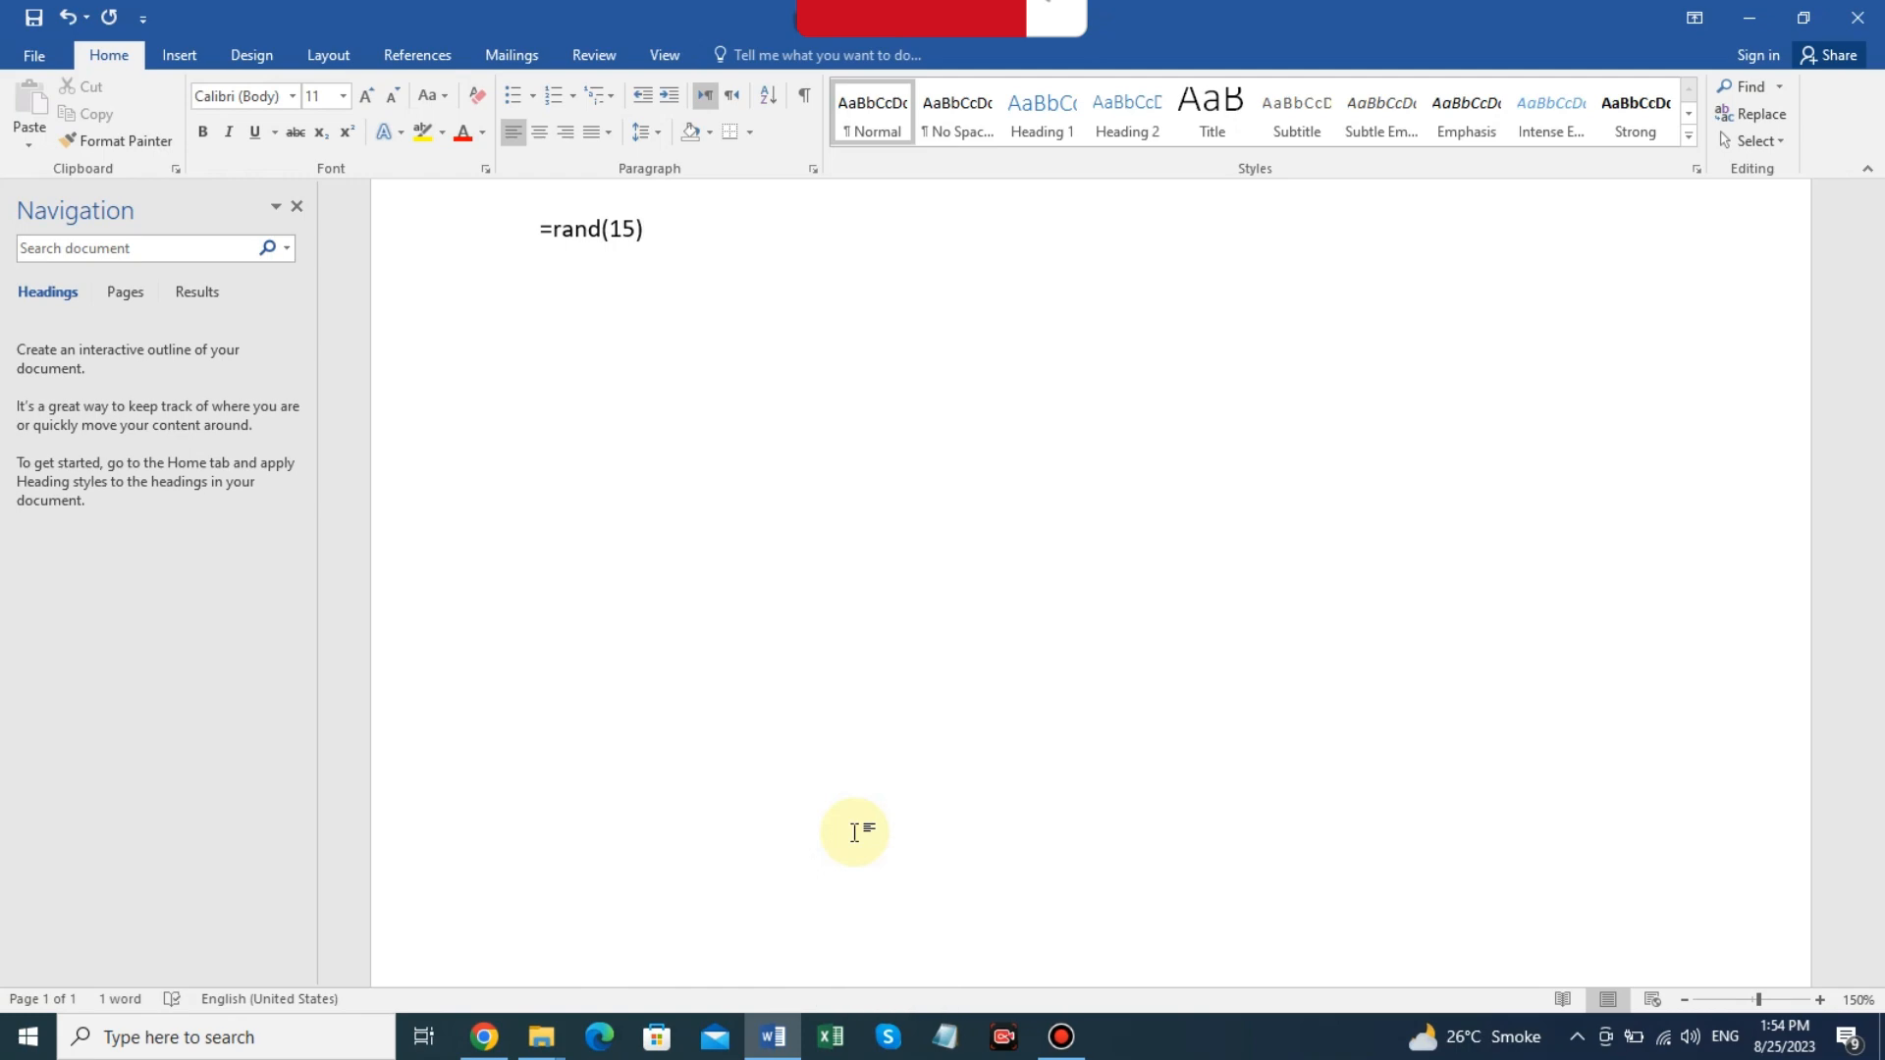
{"action": "key", "text": "Return"}
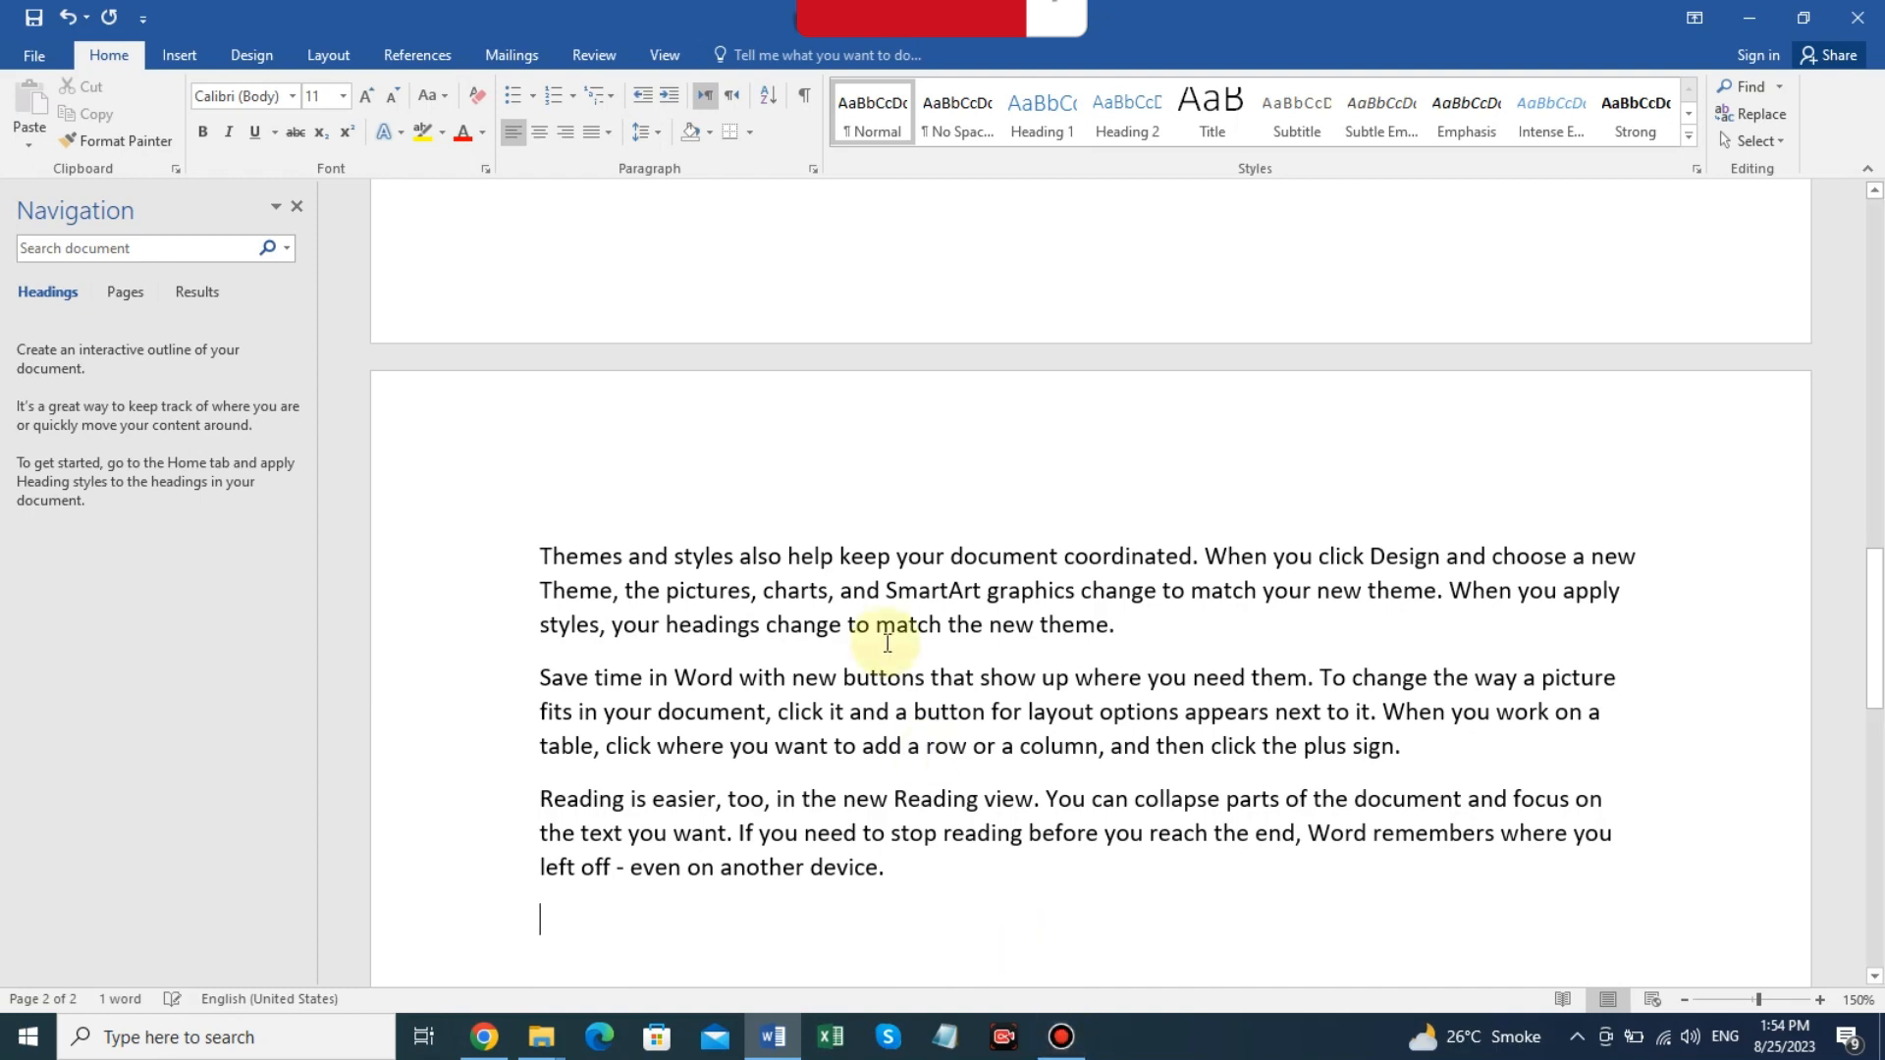
{"action": "scroll", "coordinate": [939, 631], "scroll_direction": "up", "scroll_amount": 4}
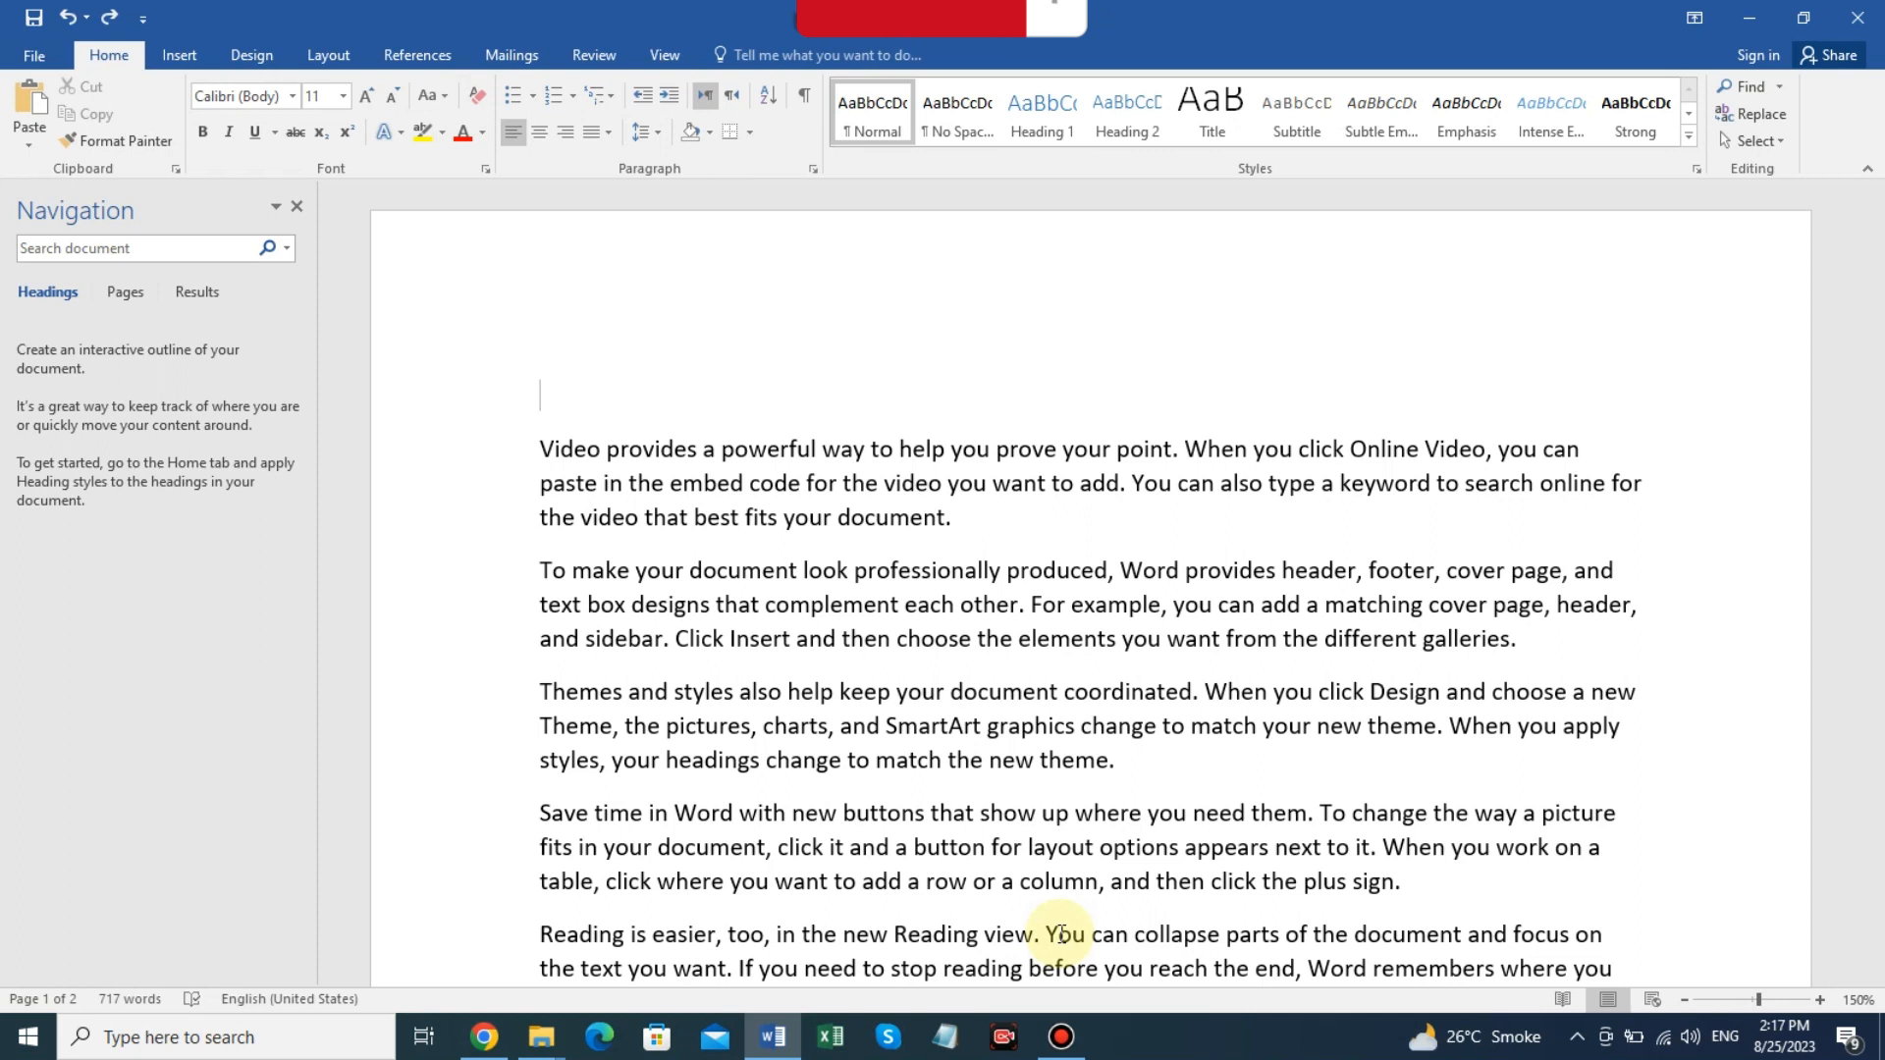
Select the document's entire text and clear the selection.
{"action": "left_click", "coordinate": [1878, 314]}
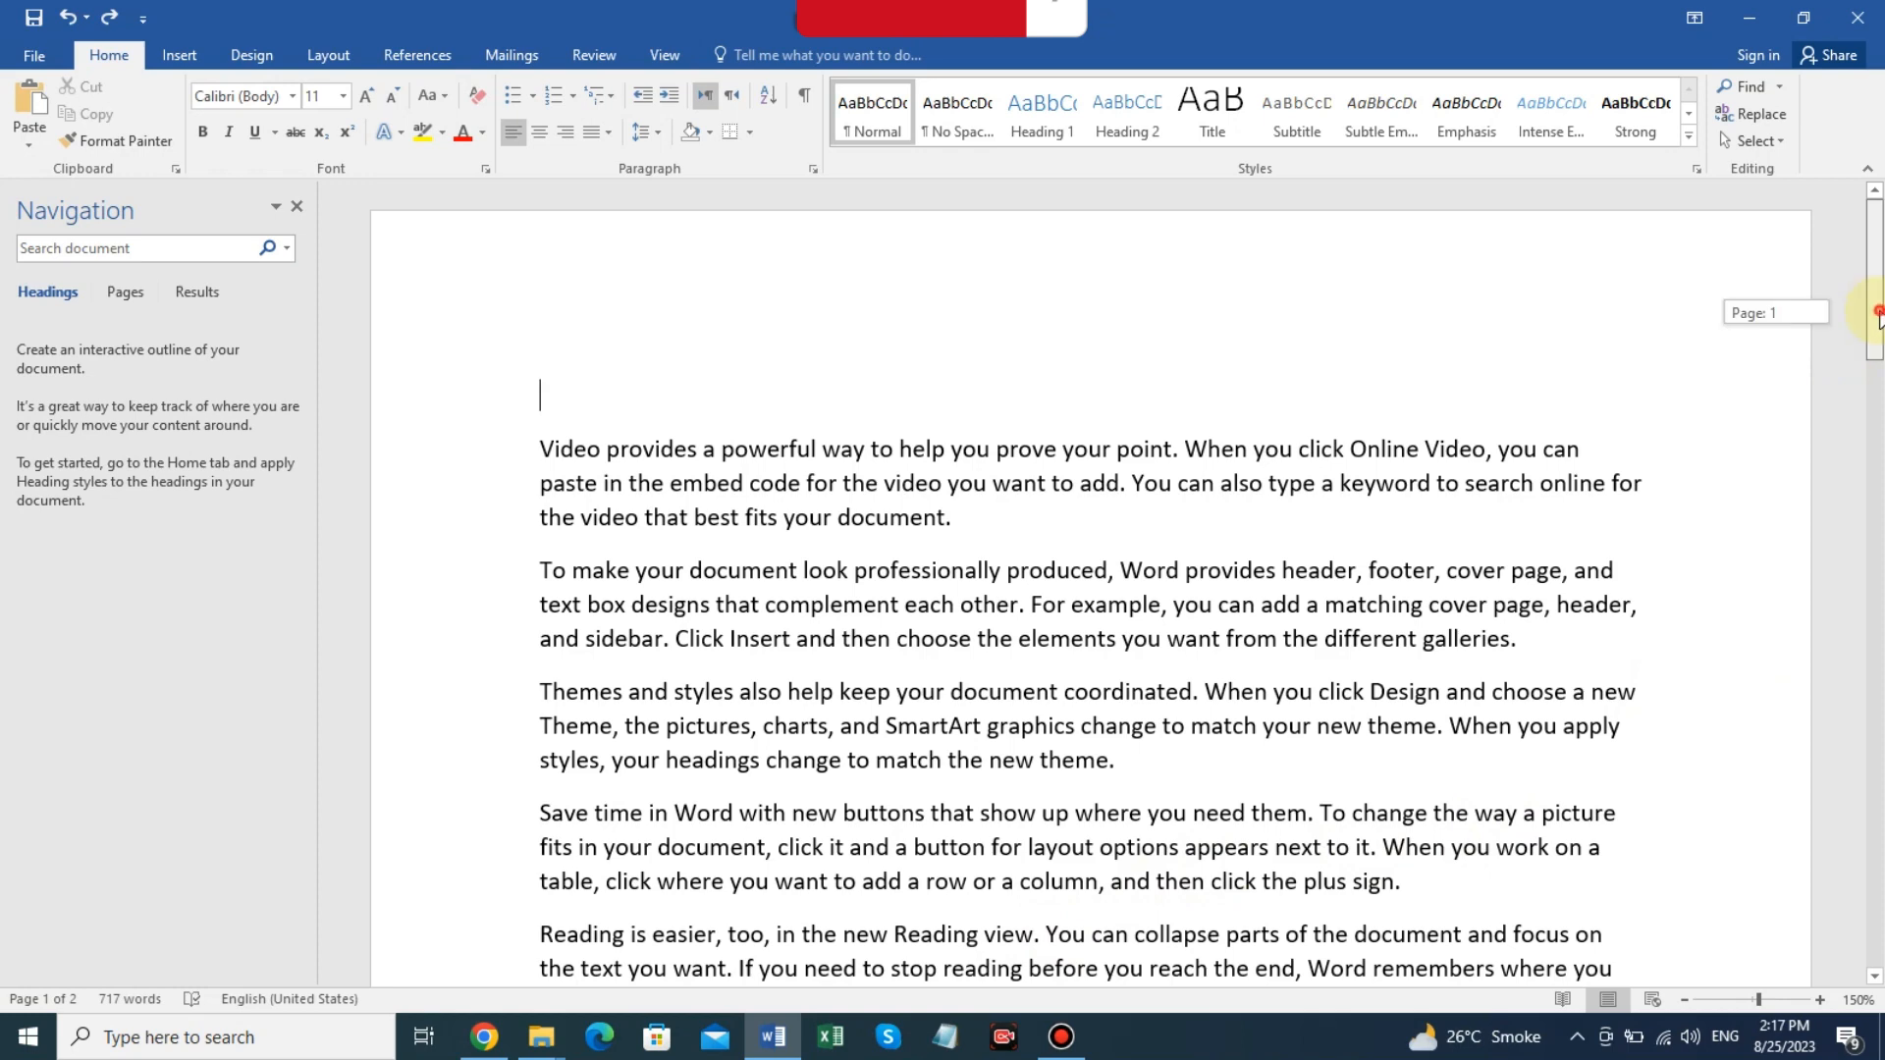
{"action": "left_click_drag", "start_coordinate": [1877, 314], "coordinate": [1592, 614]}
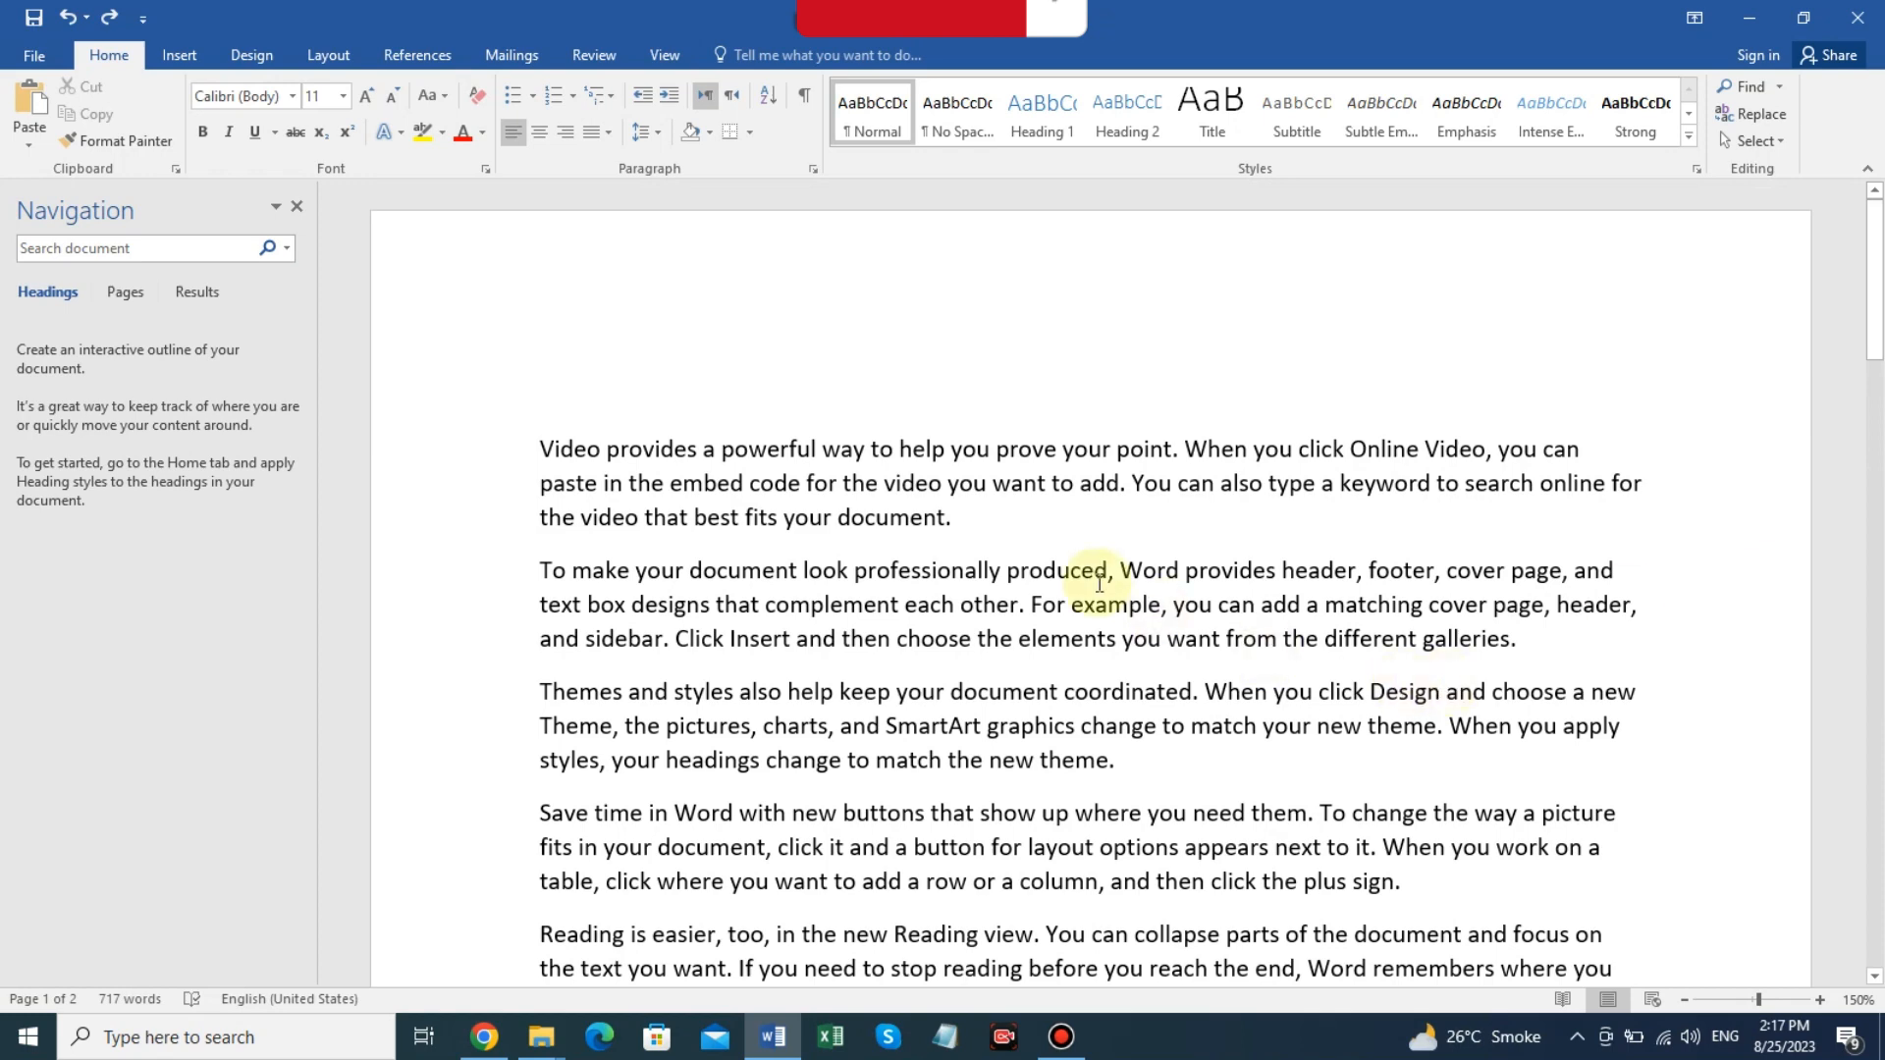
{"action": "key", "text": "ctrl+a"}
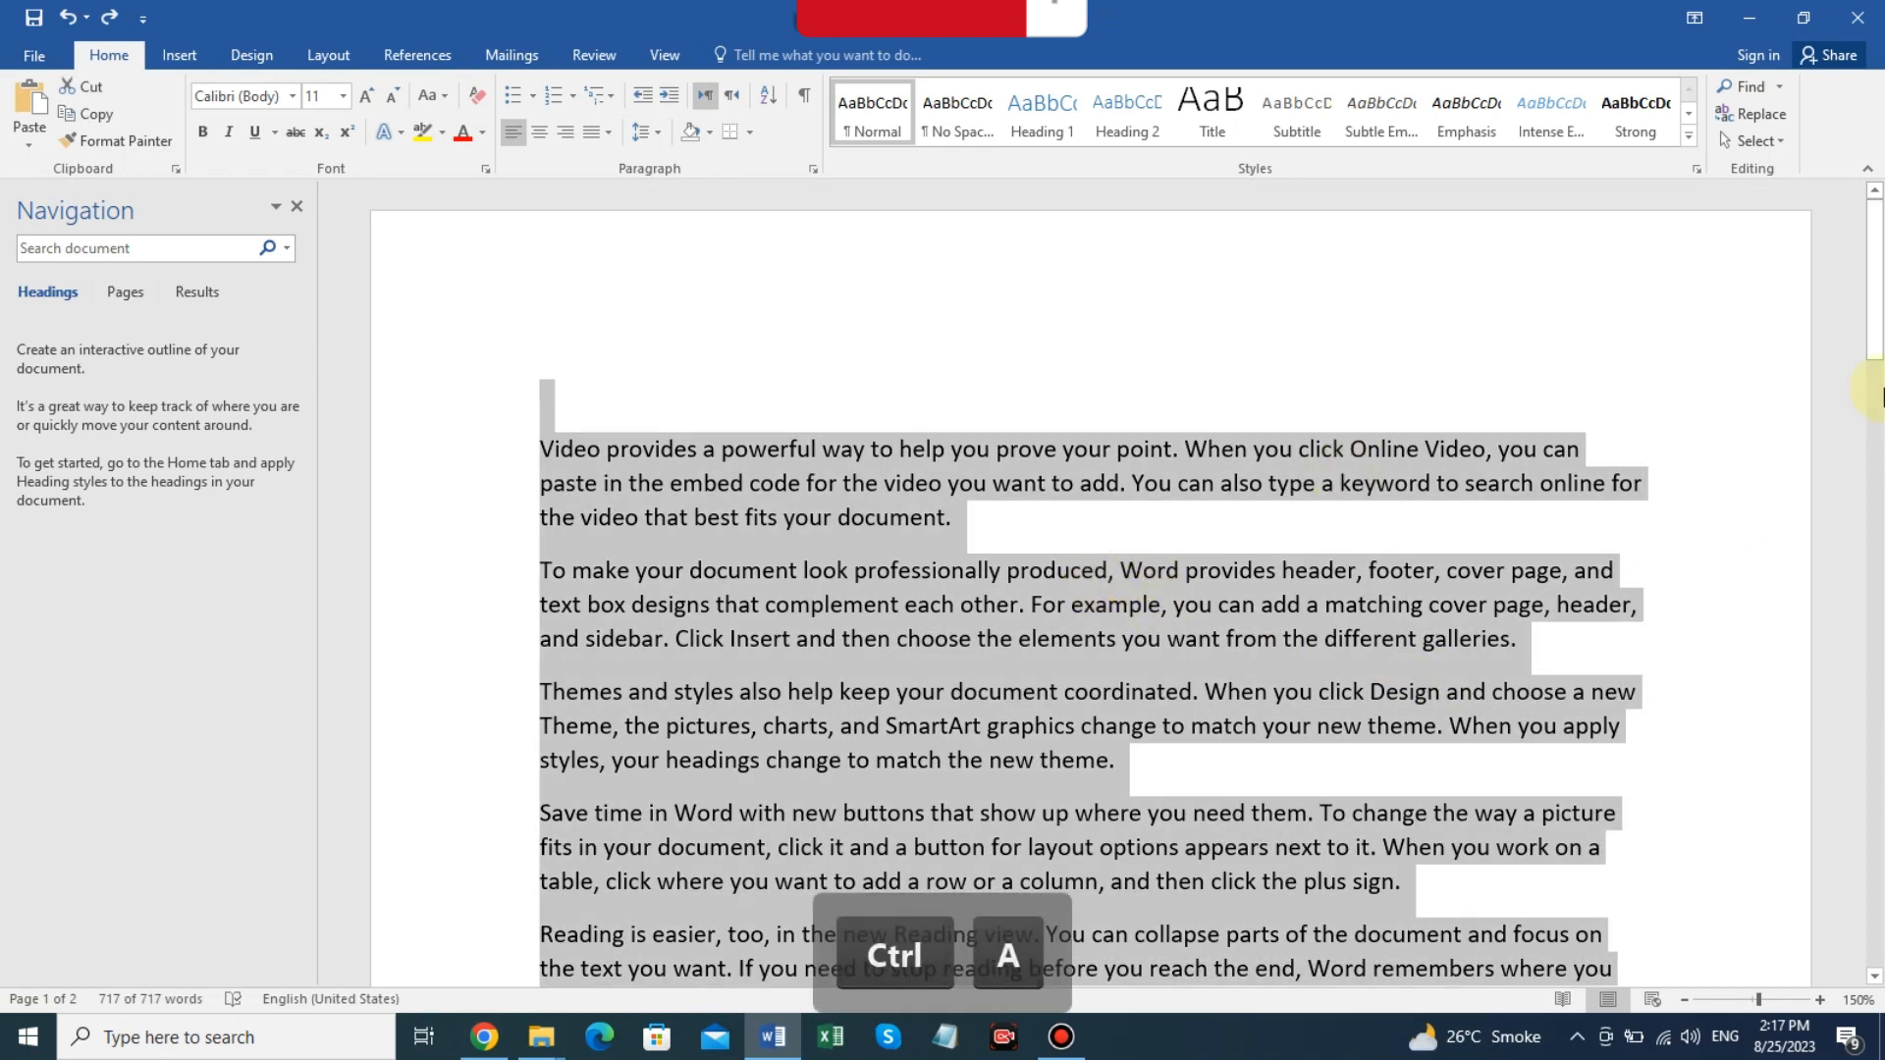
{"action": "mouse_move", "coordinate": [1877, 274]}
{"action": "left_mouse_down"}
{"action": "mouse_move", "coordinate": [1878, 721]}
{"action": "mouse_move", "coordinate": [1880, 241]}
{"action": "left_mouse_up"}
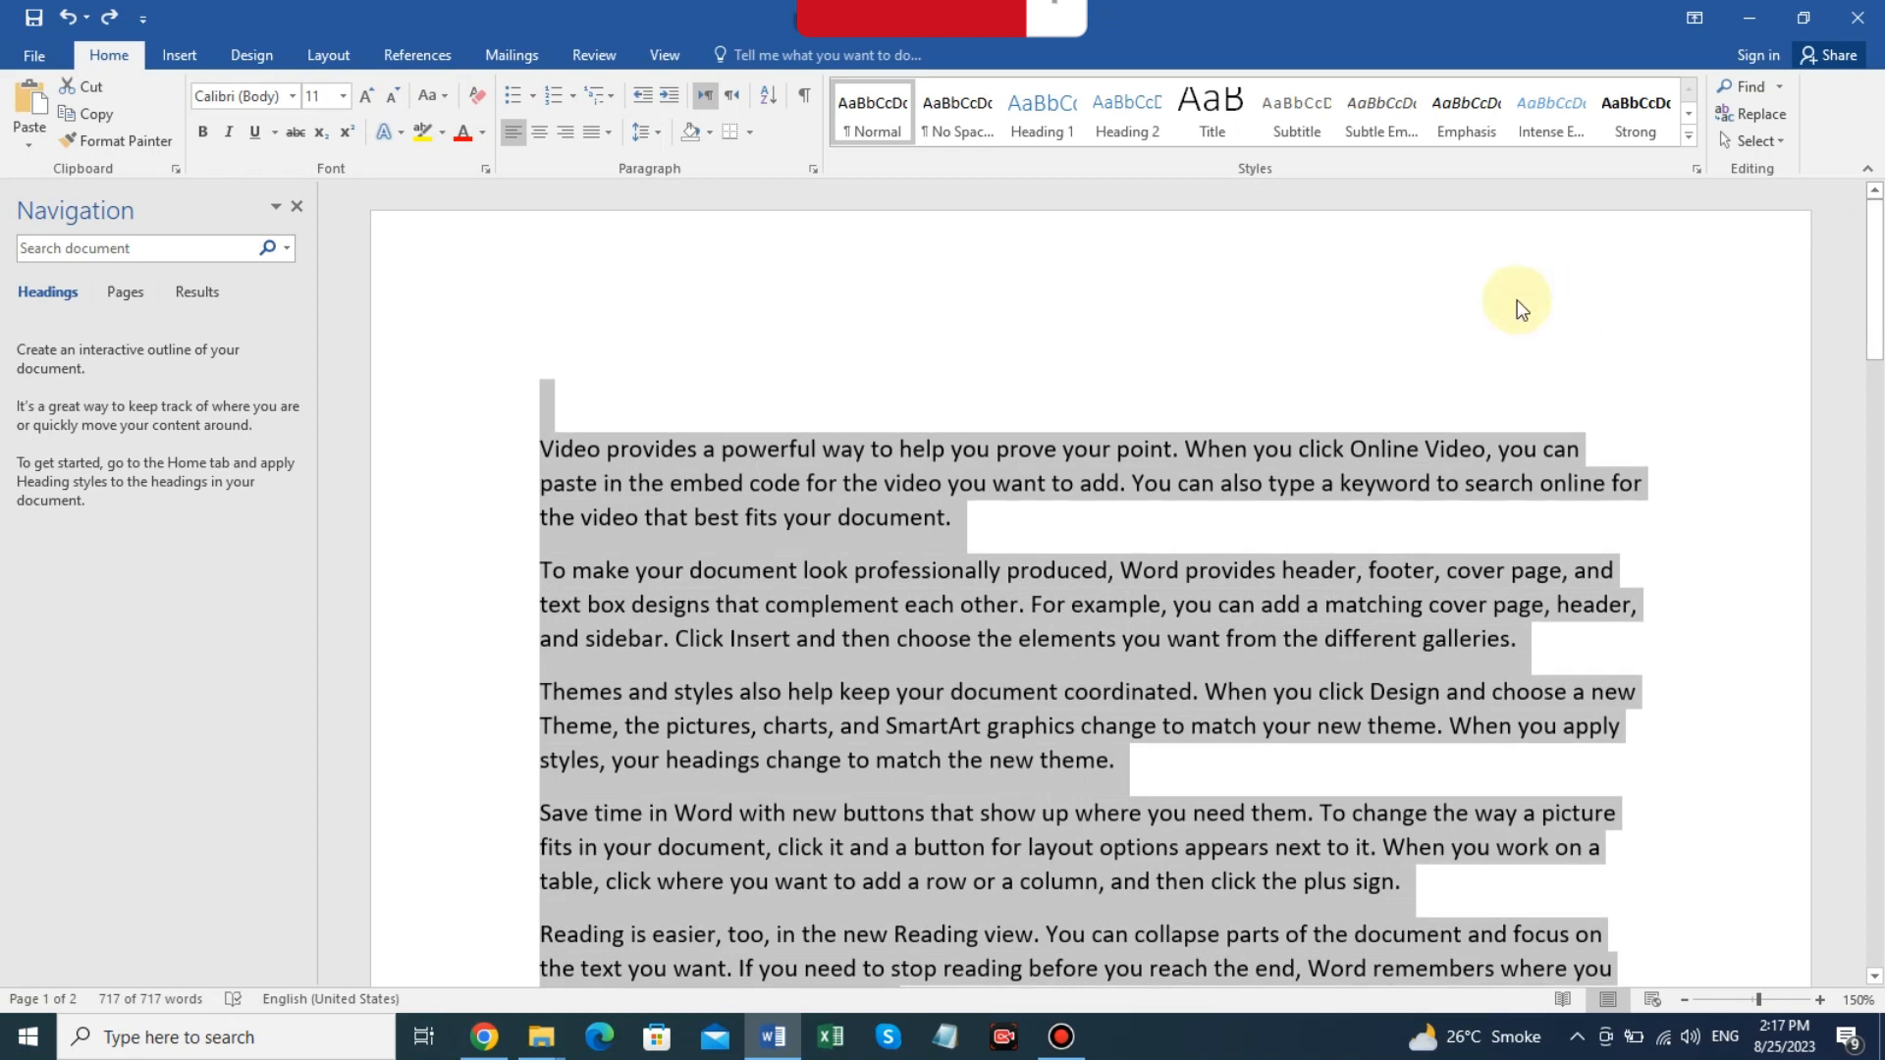
{"action": "left_click", "coordinate": [1149, 347]}
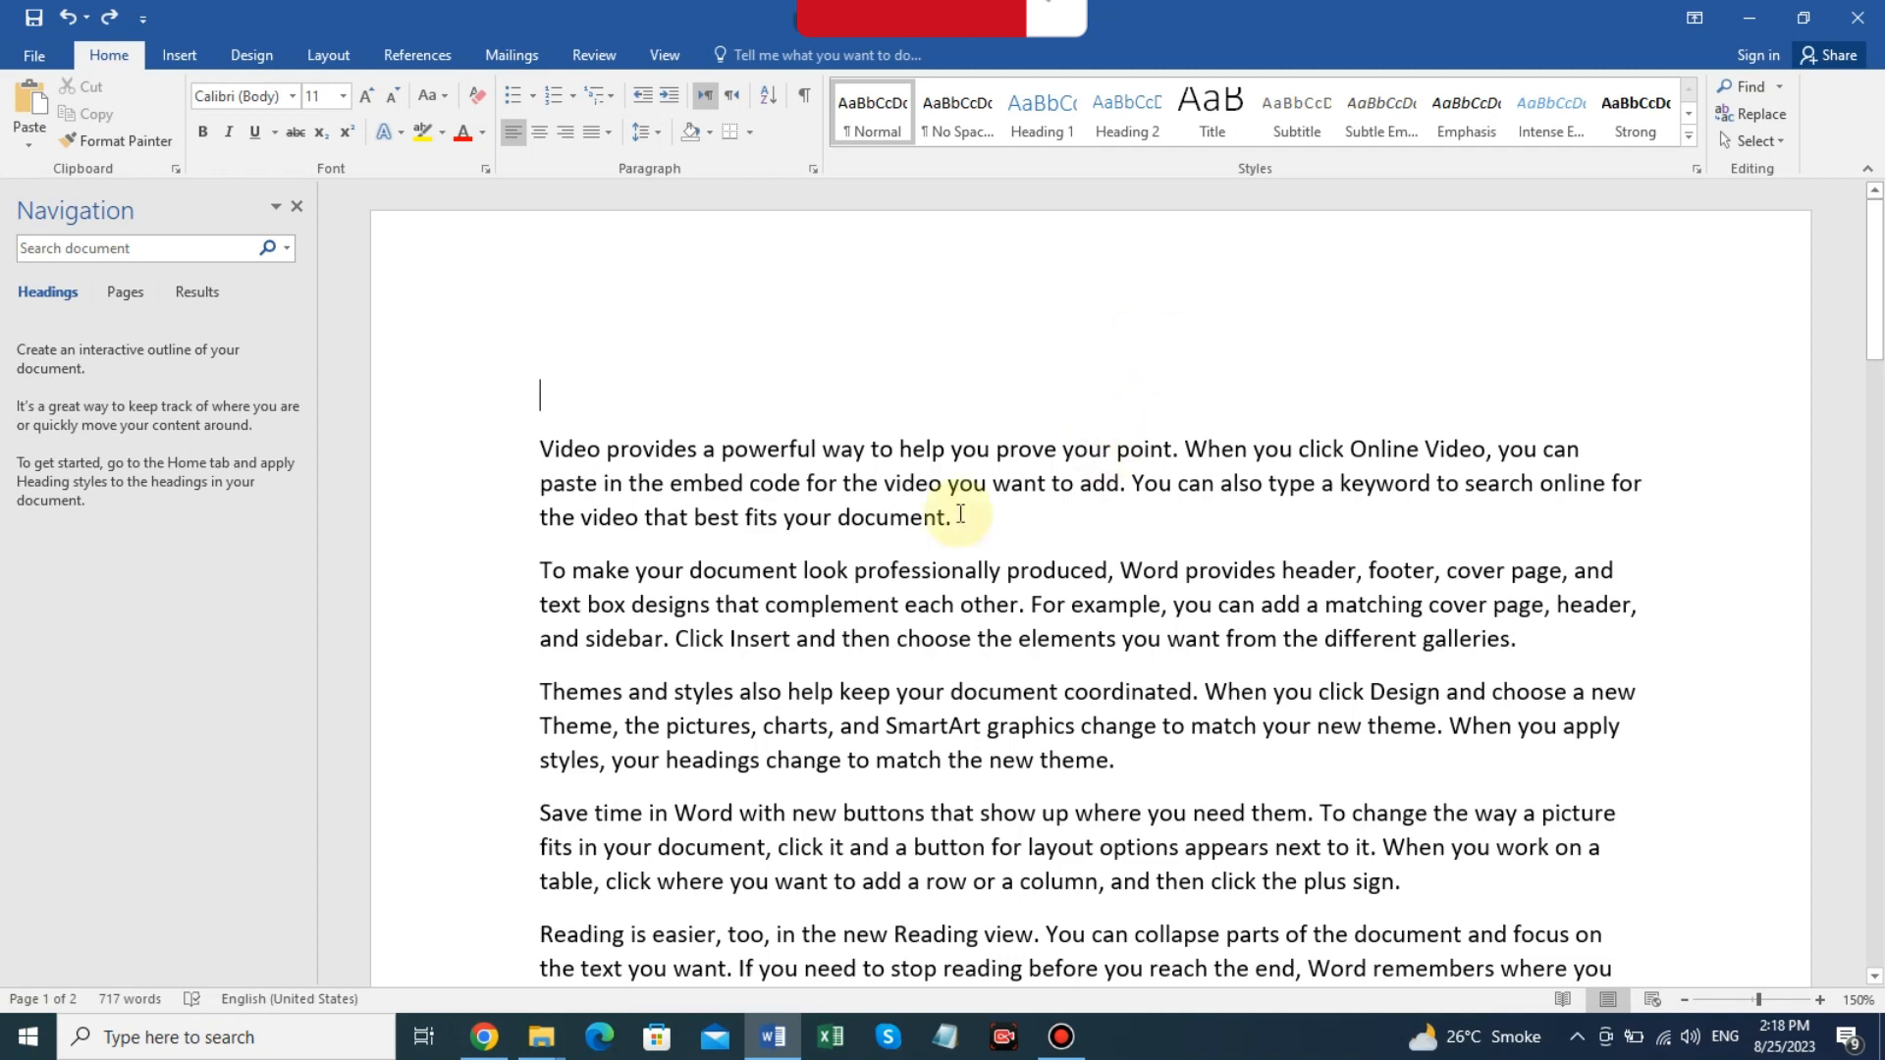
Apply bold to the document's entire text and remove the bold again.
{"action": "key", "text": "ctrl+a"}
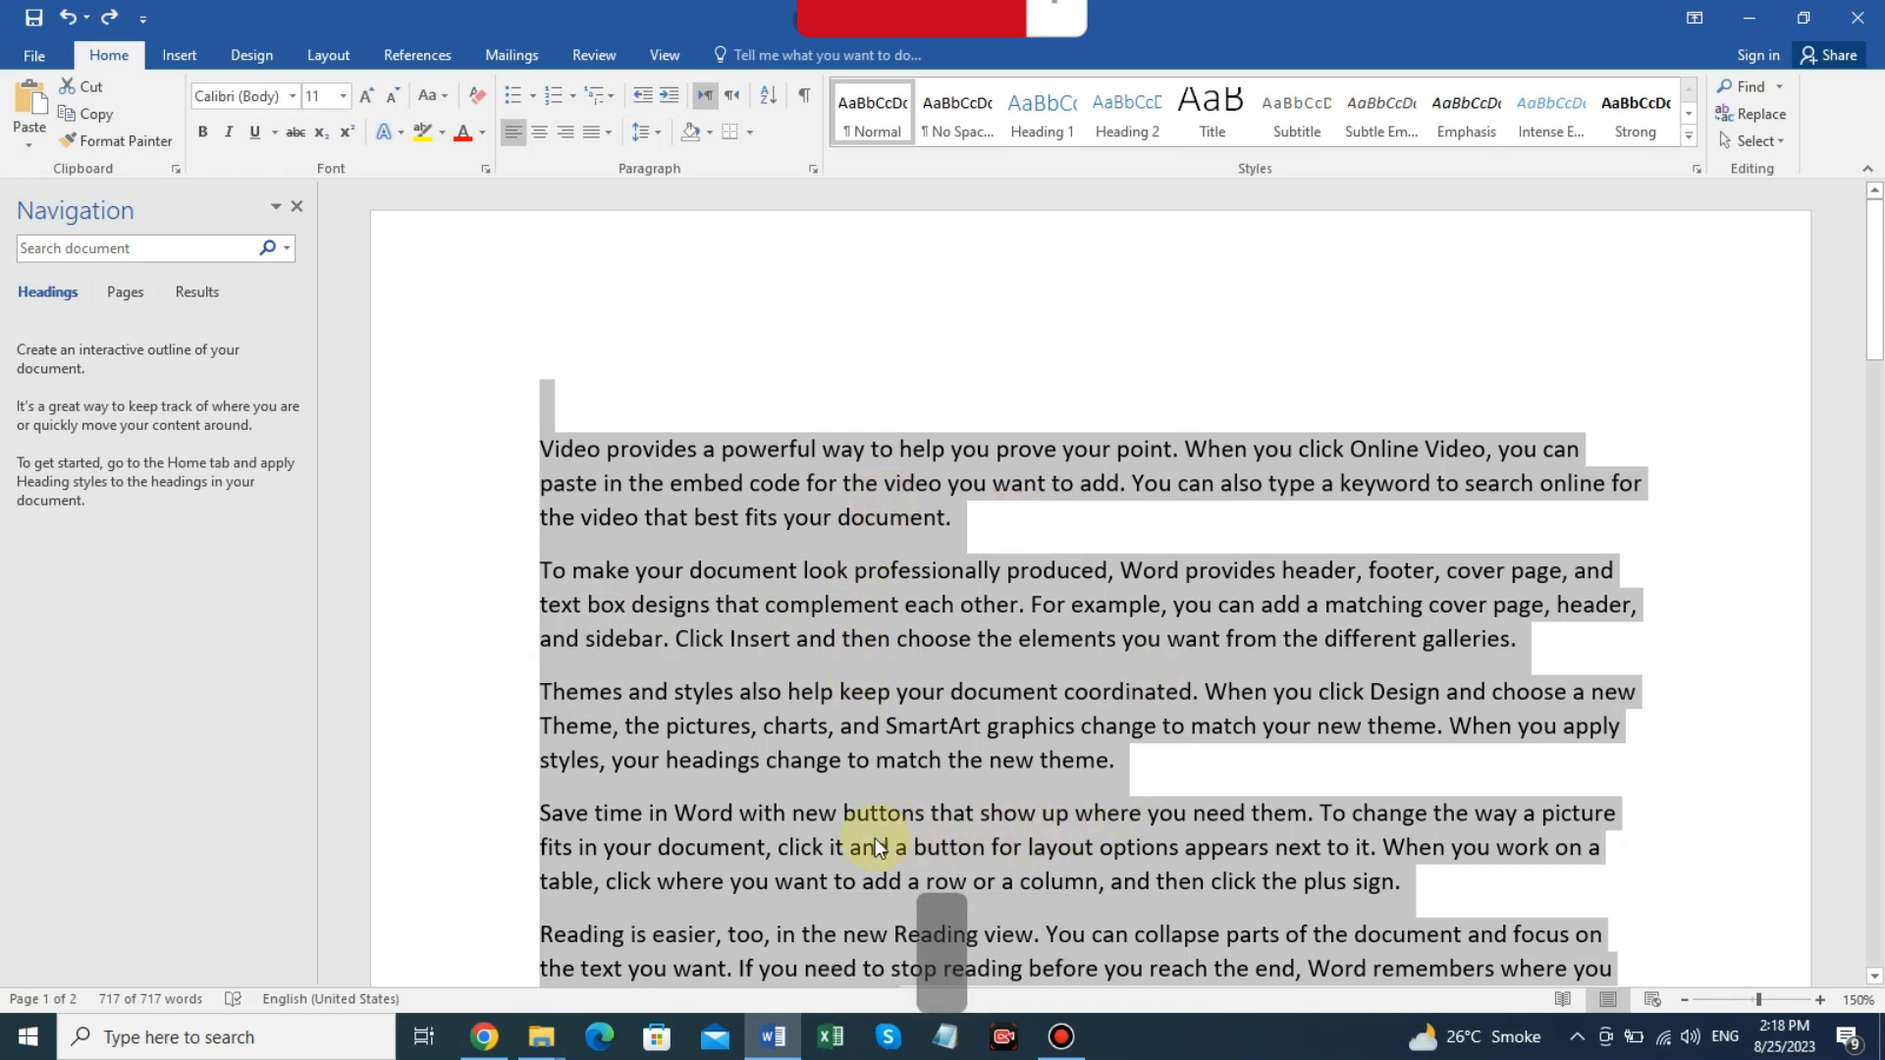
{"action": "key", "text": "ctrl+b"}
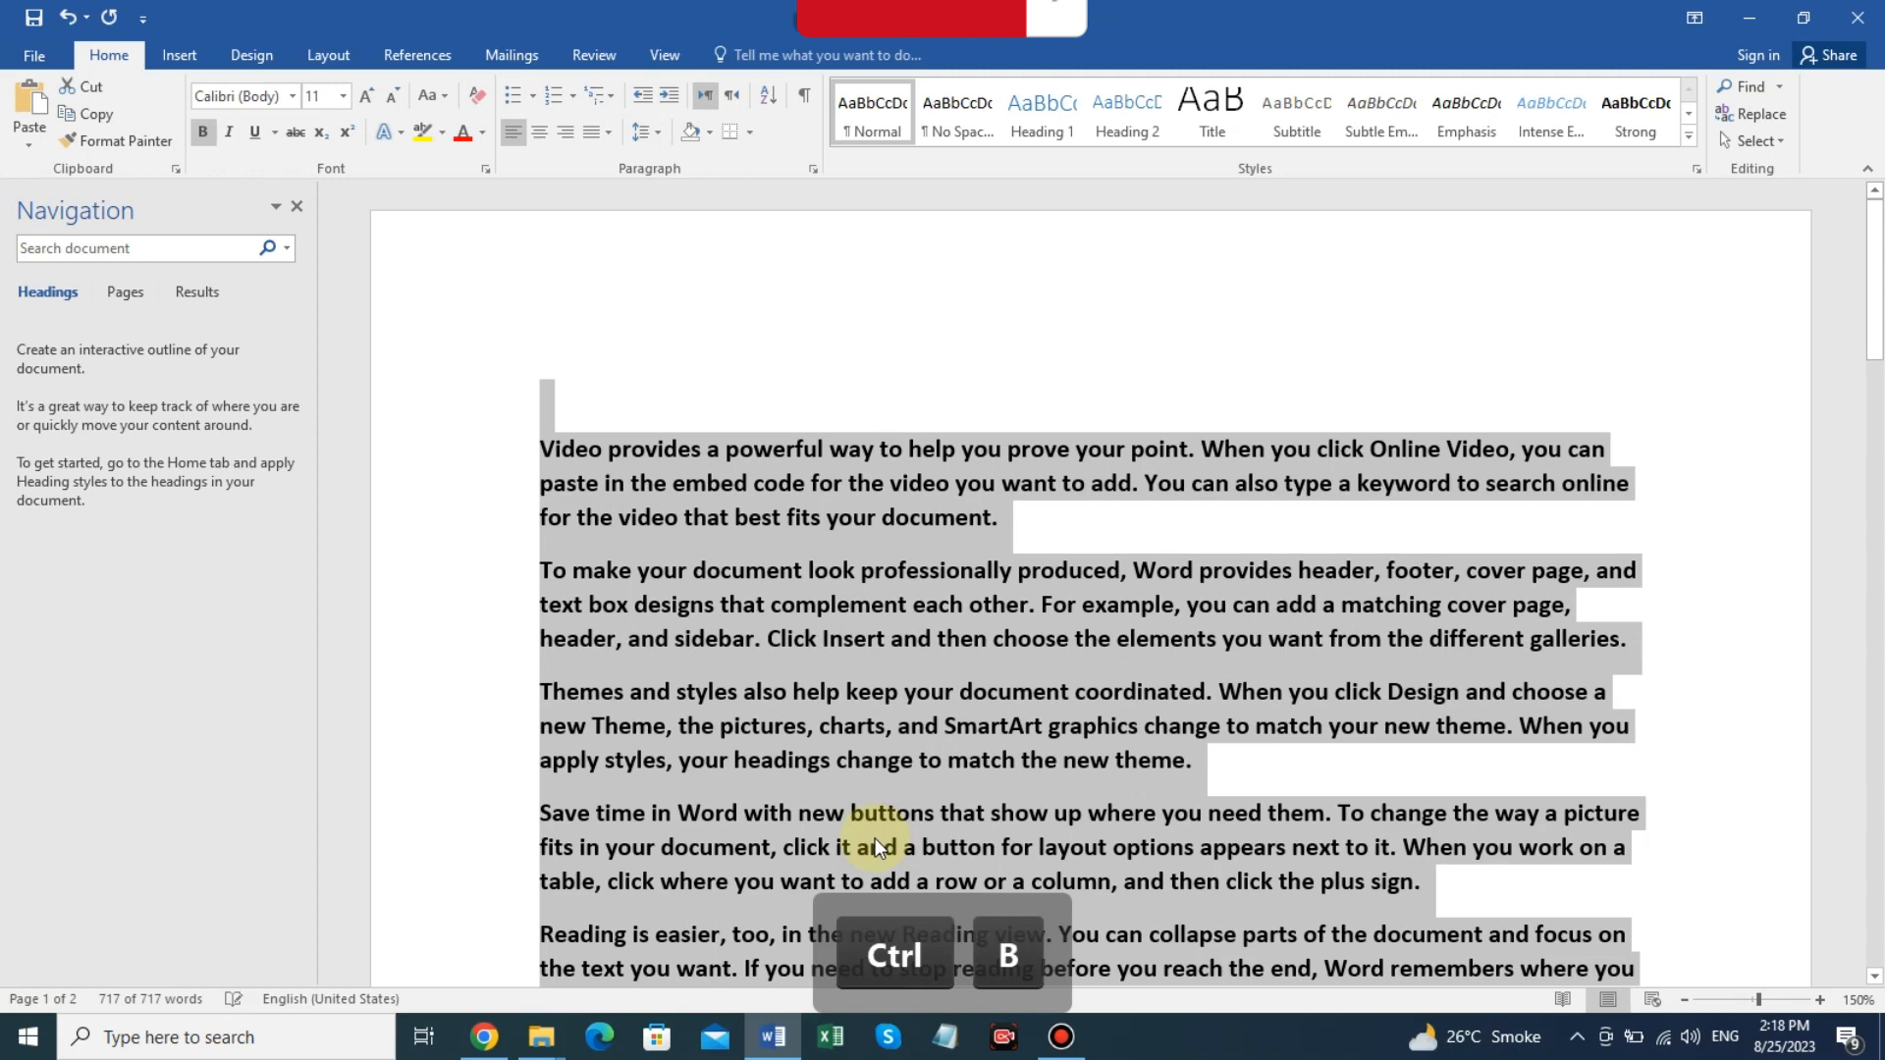
{"action": "left_click", "coordinate": [1075, 358]}
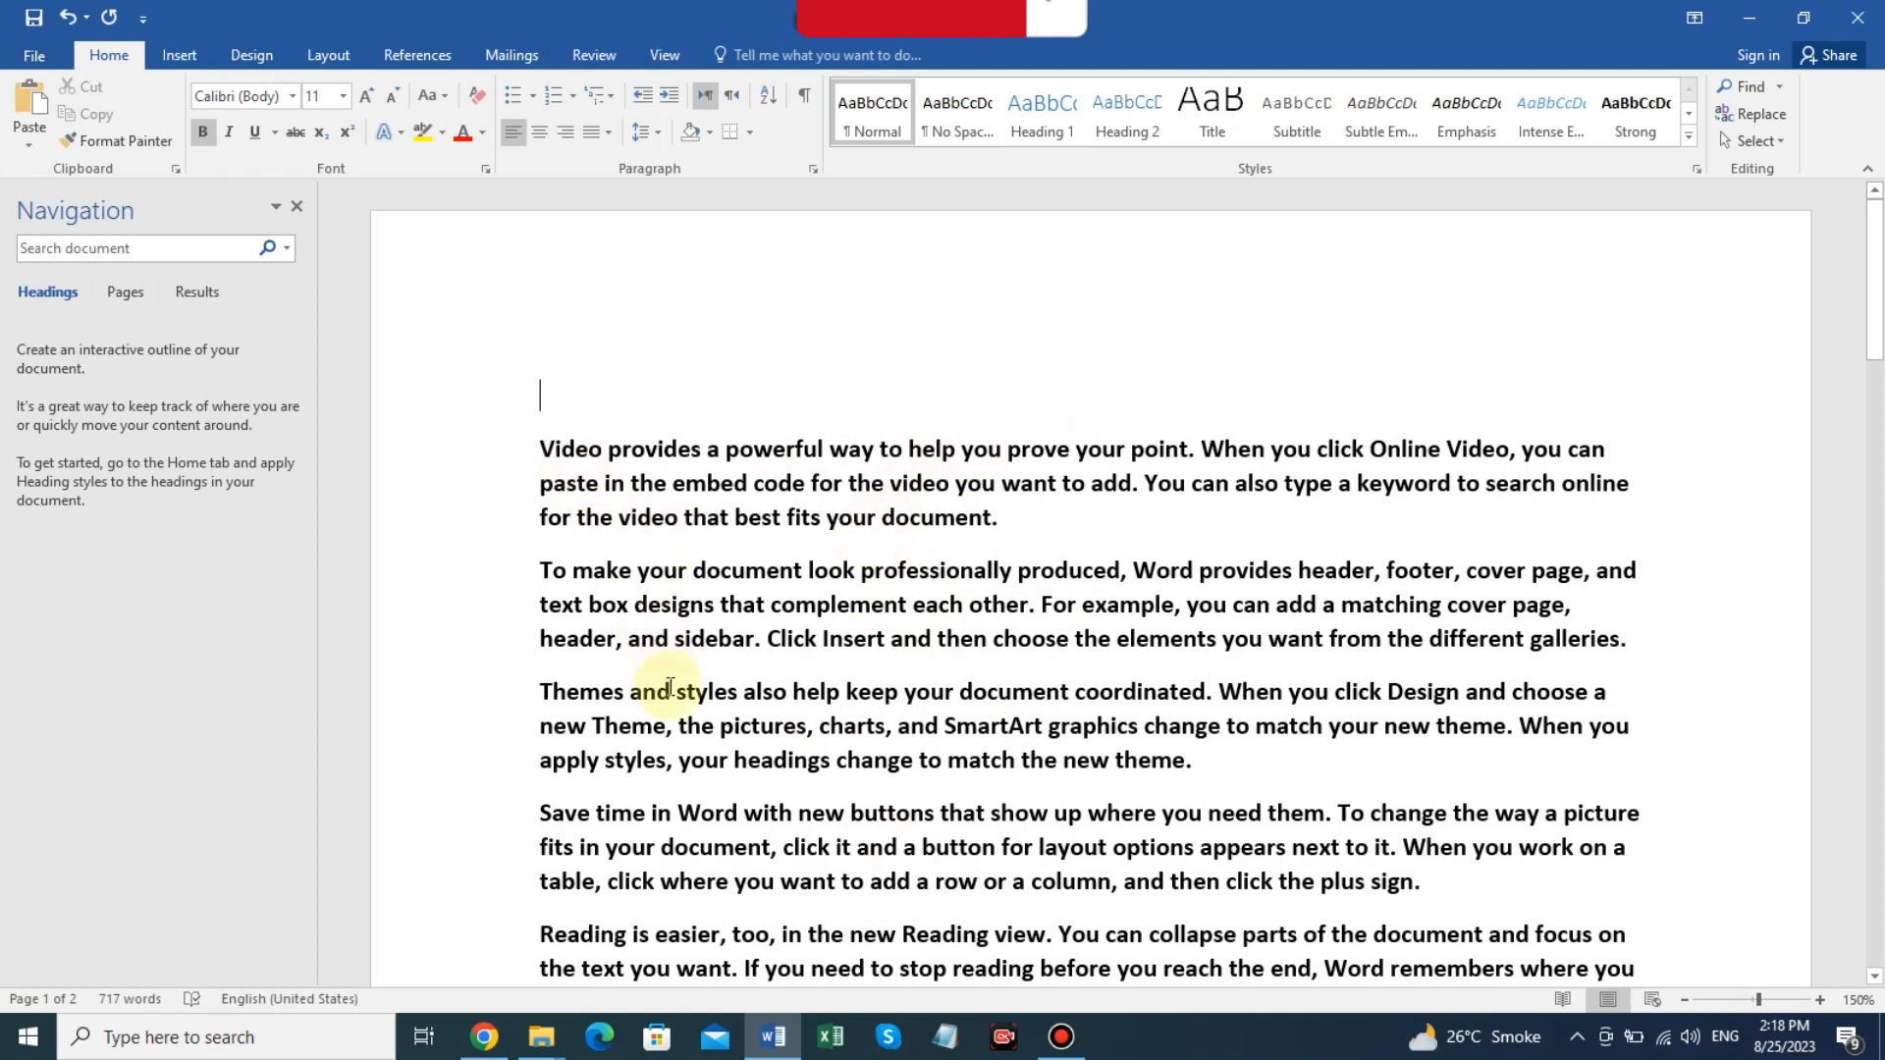
{"action": "key", "text": "ctrl+a"}
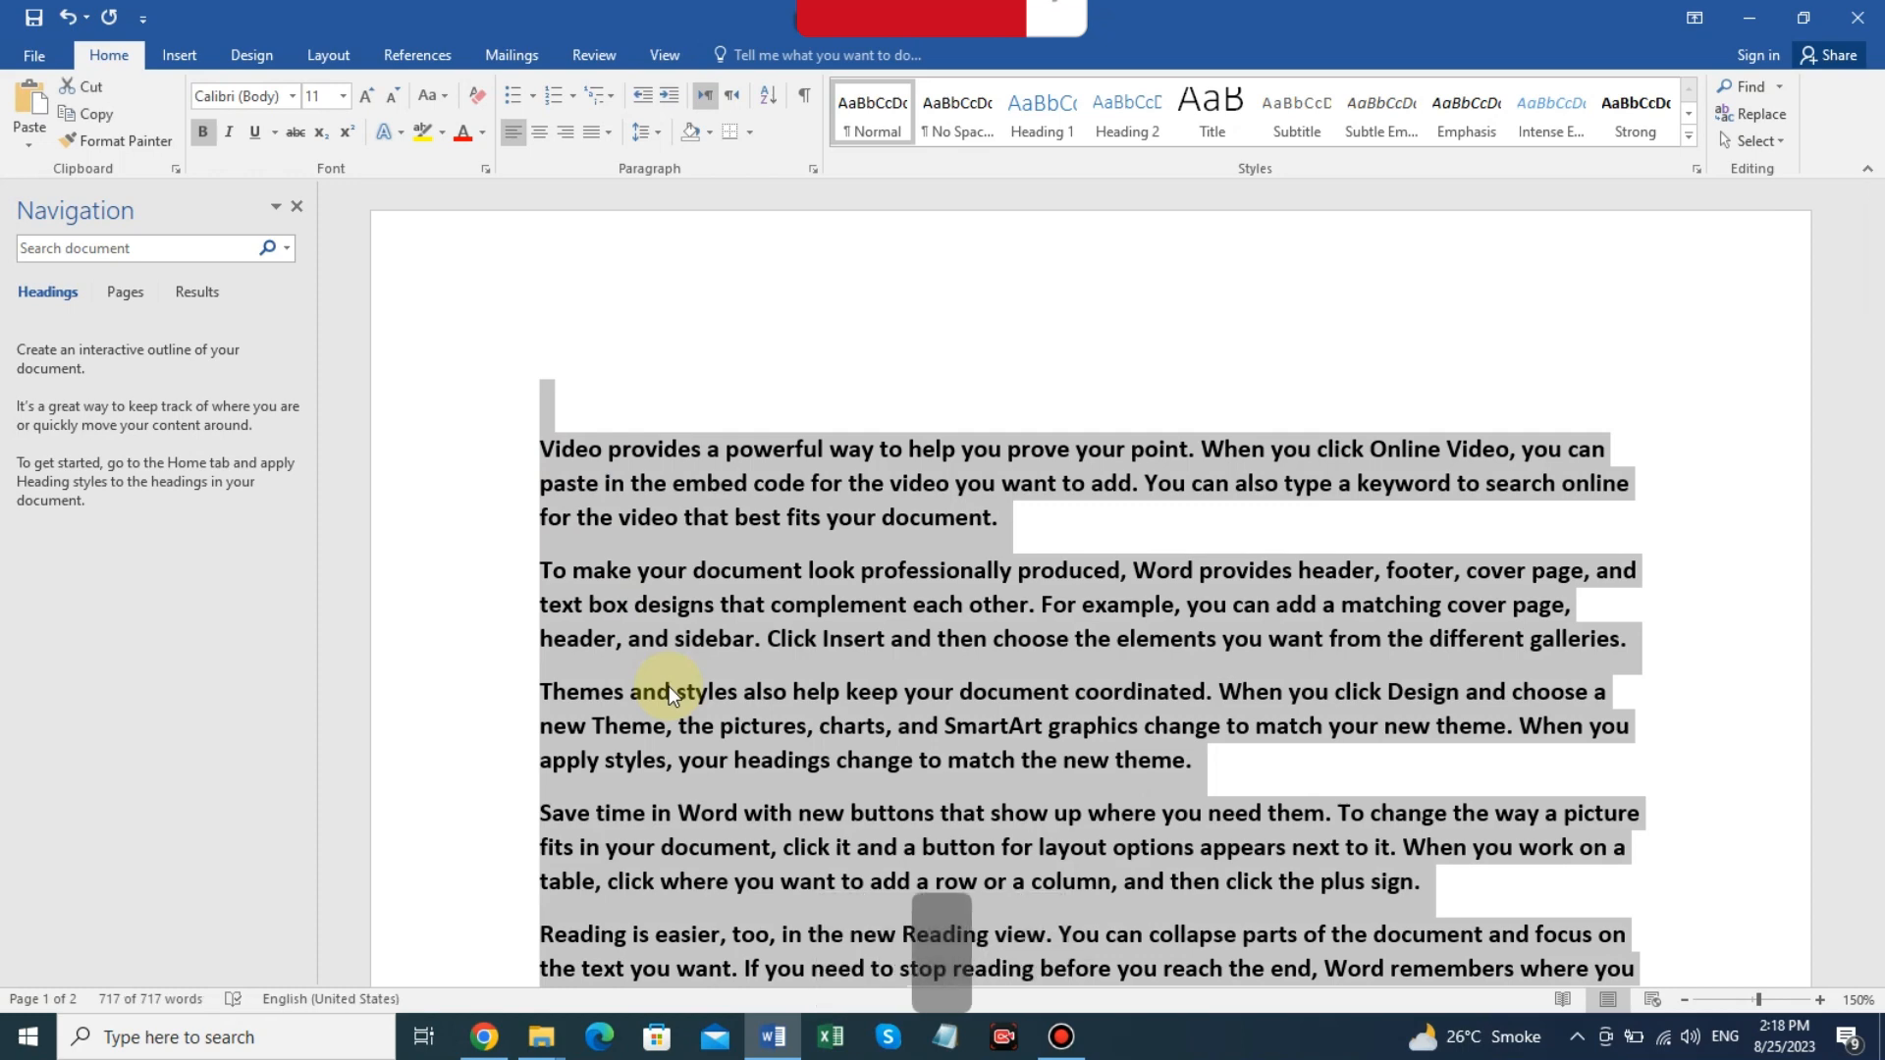
{"action": "key", "text": "ctrl+b"}
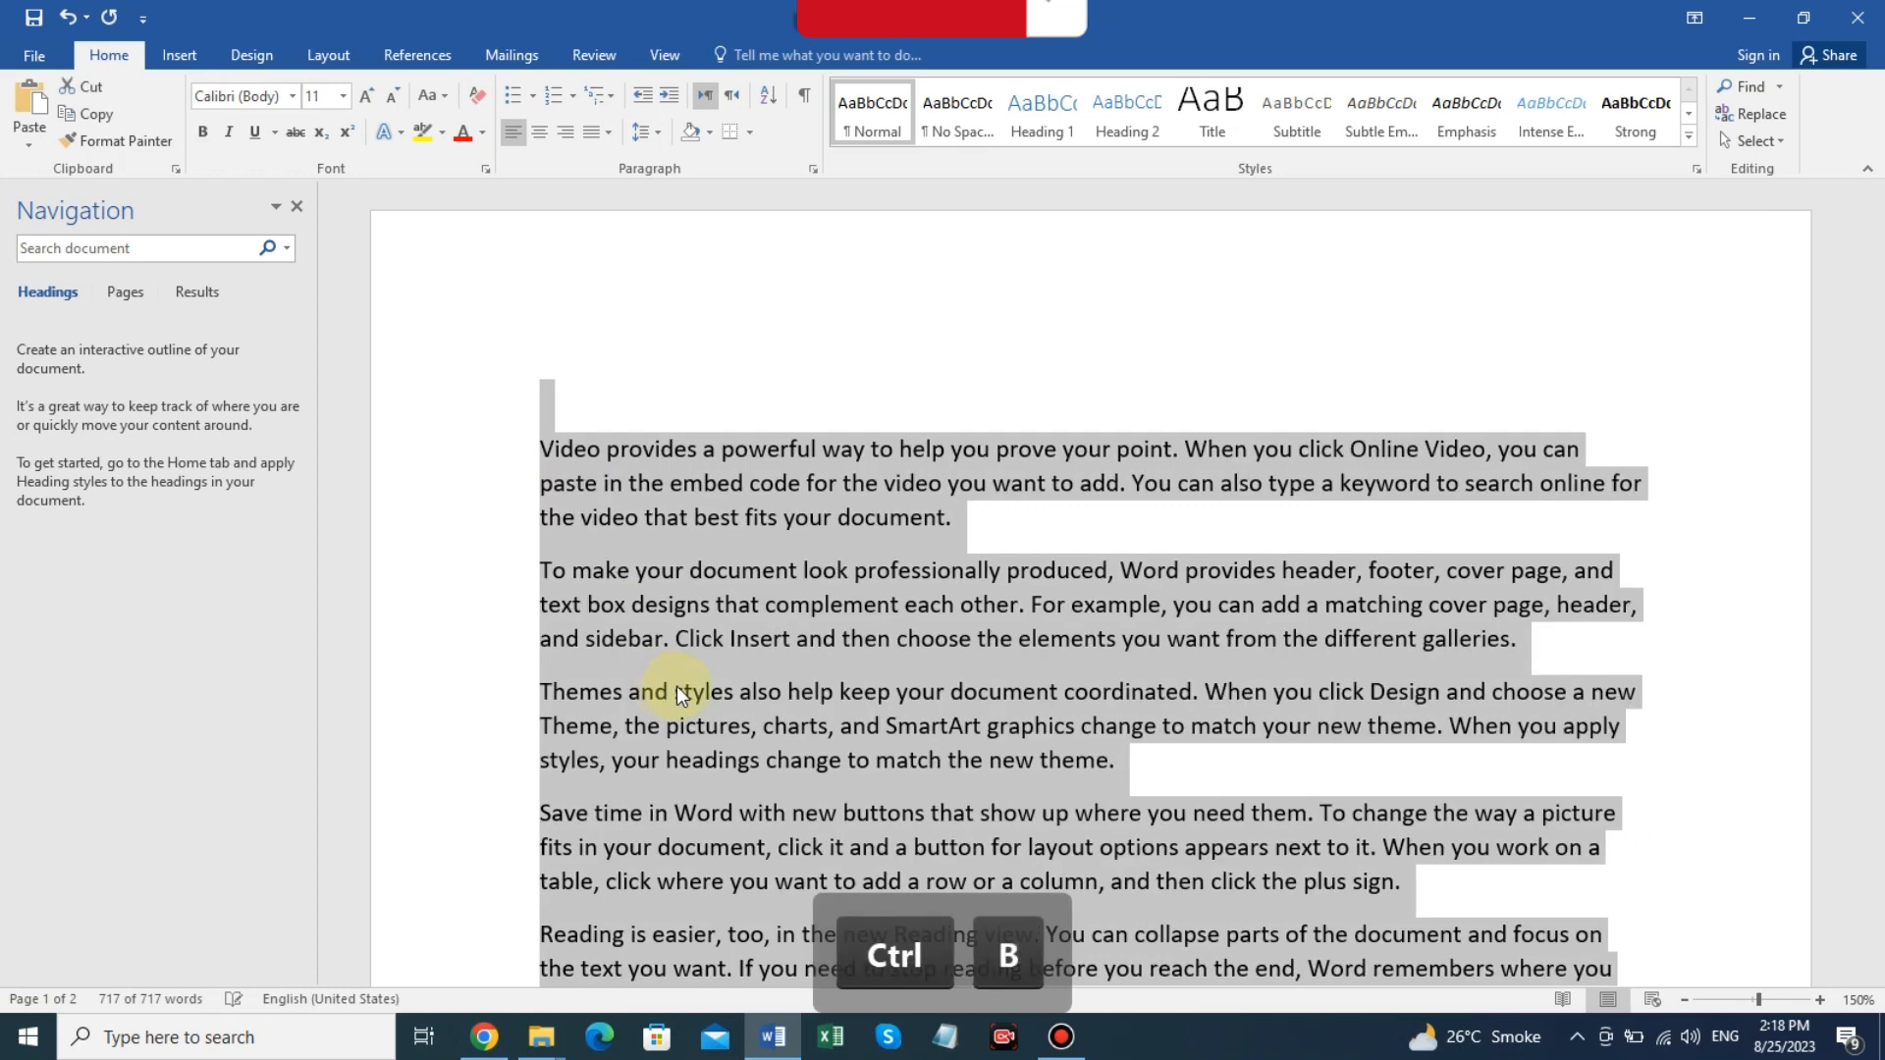
{"action": "left_click", "coordinate": [1146, 293]}
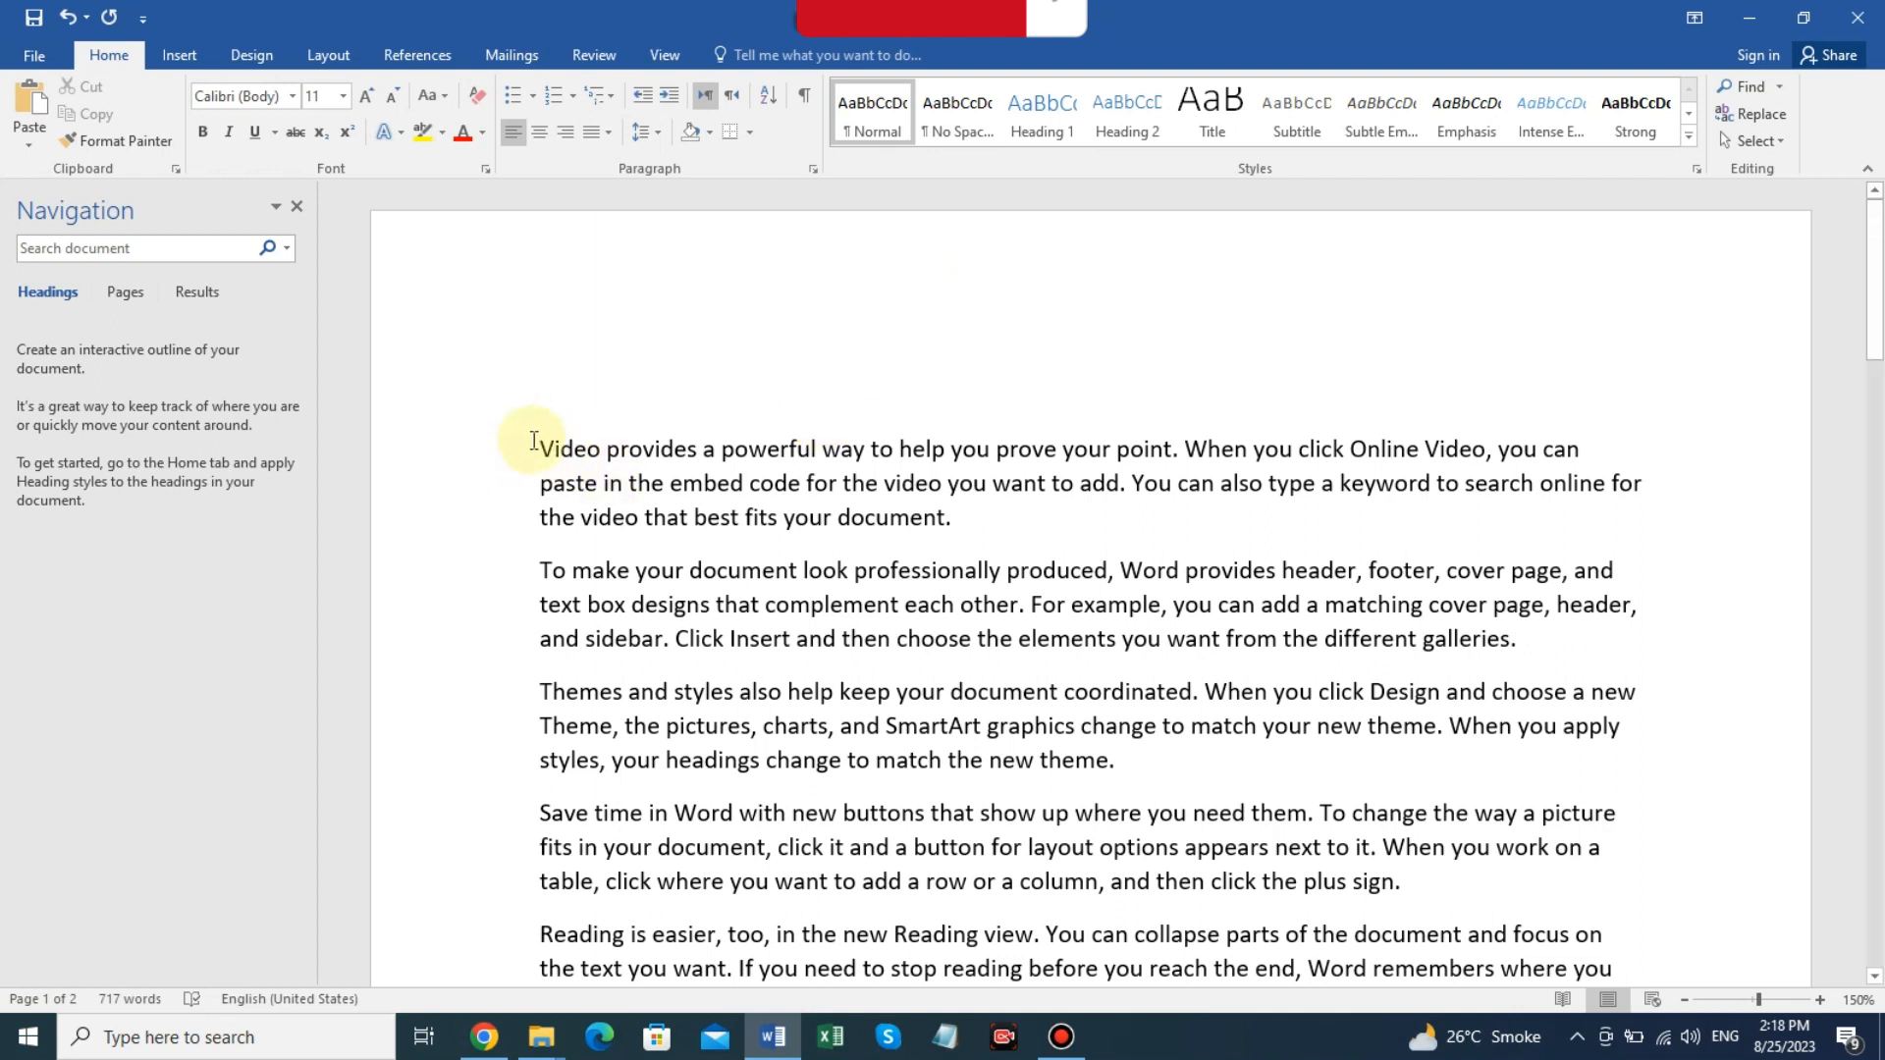
Copy the first paragraph, without its final period, and paste it on a new line after the document's last paragraph.
{"action": "left_click_drag", "start_coordinate": [539, 448], "coordinate": [934, 503]}
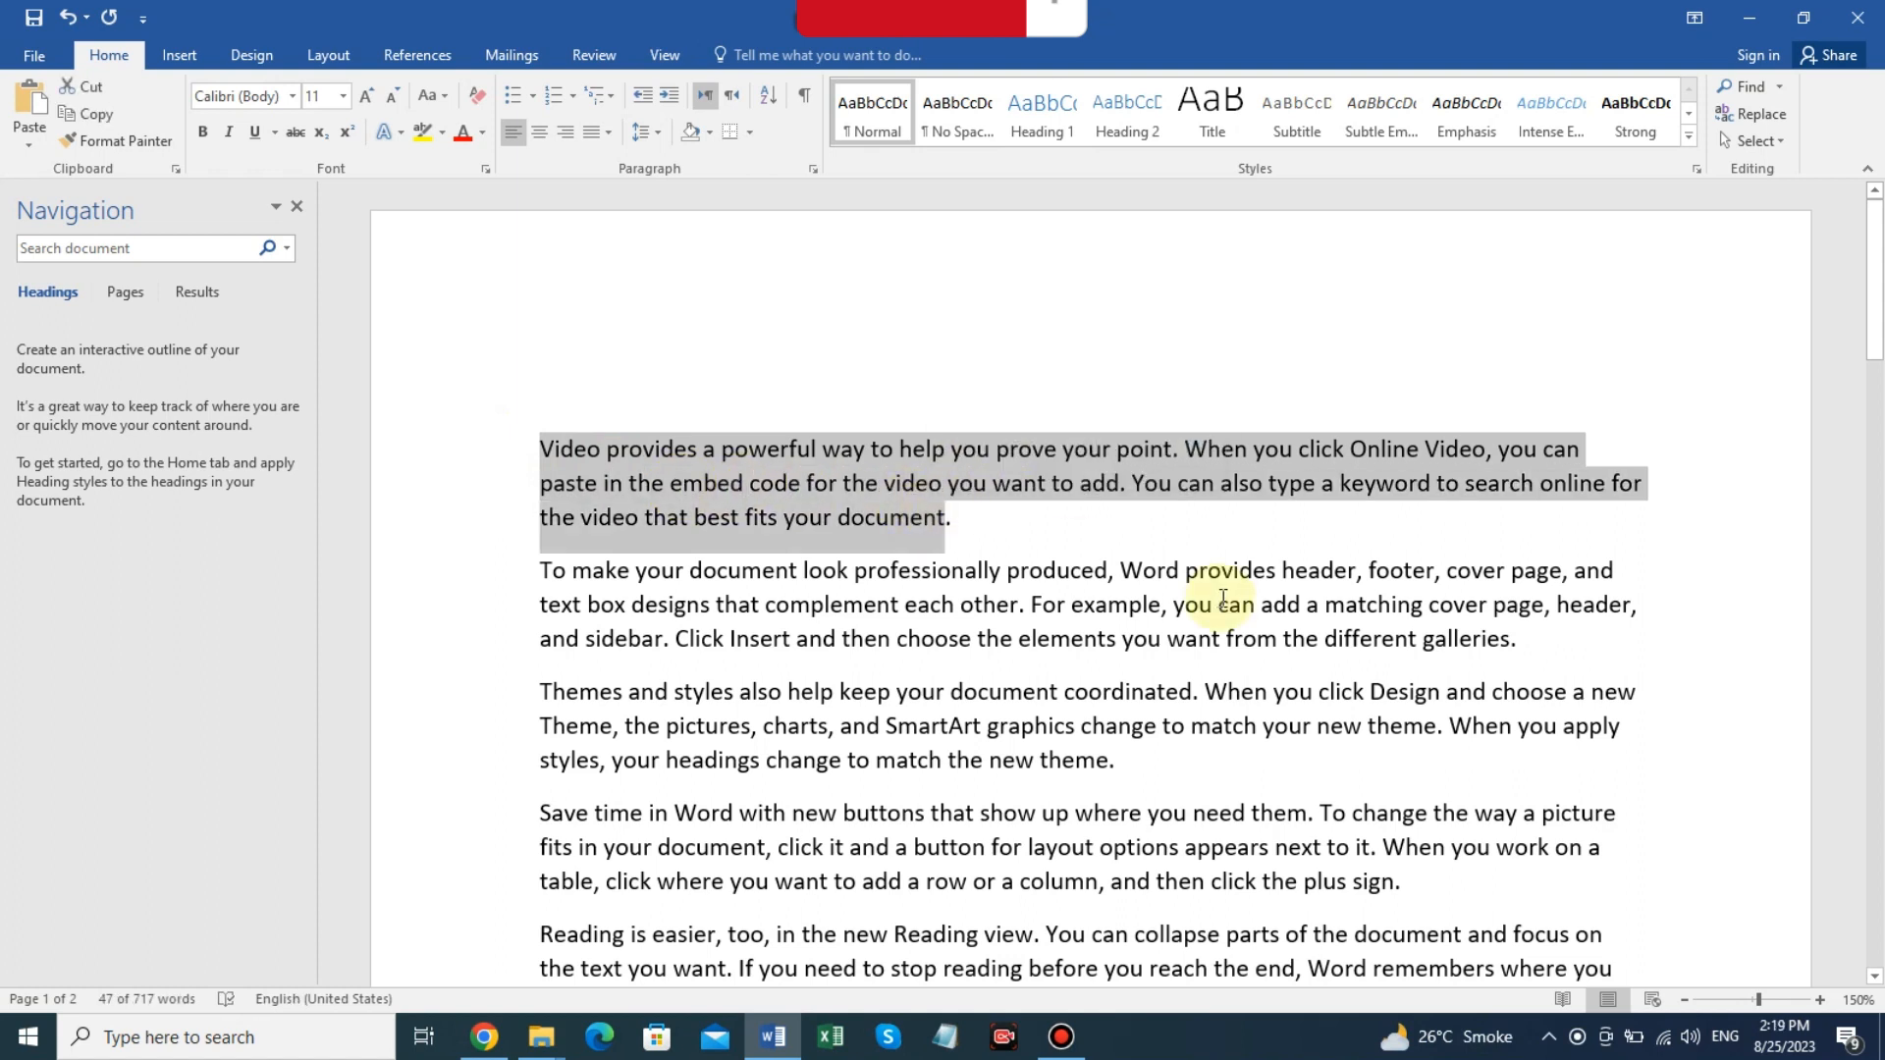
{"action": "key", "text": "ctrl+c"}
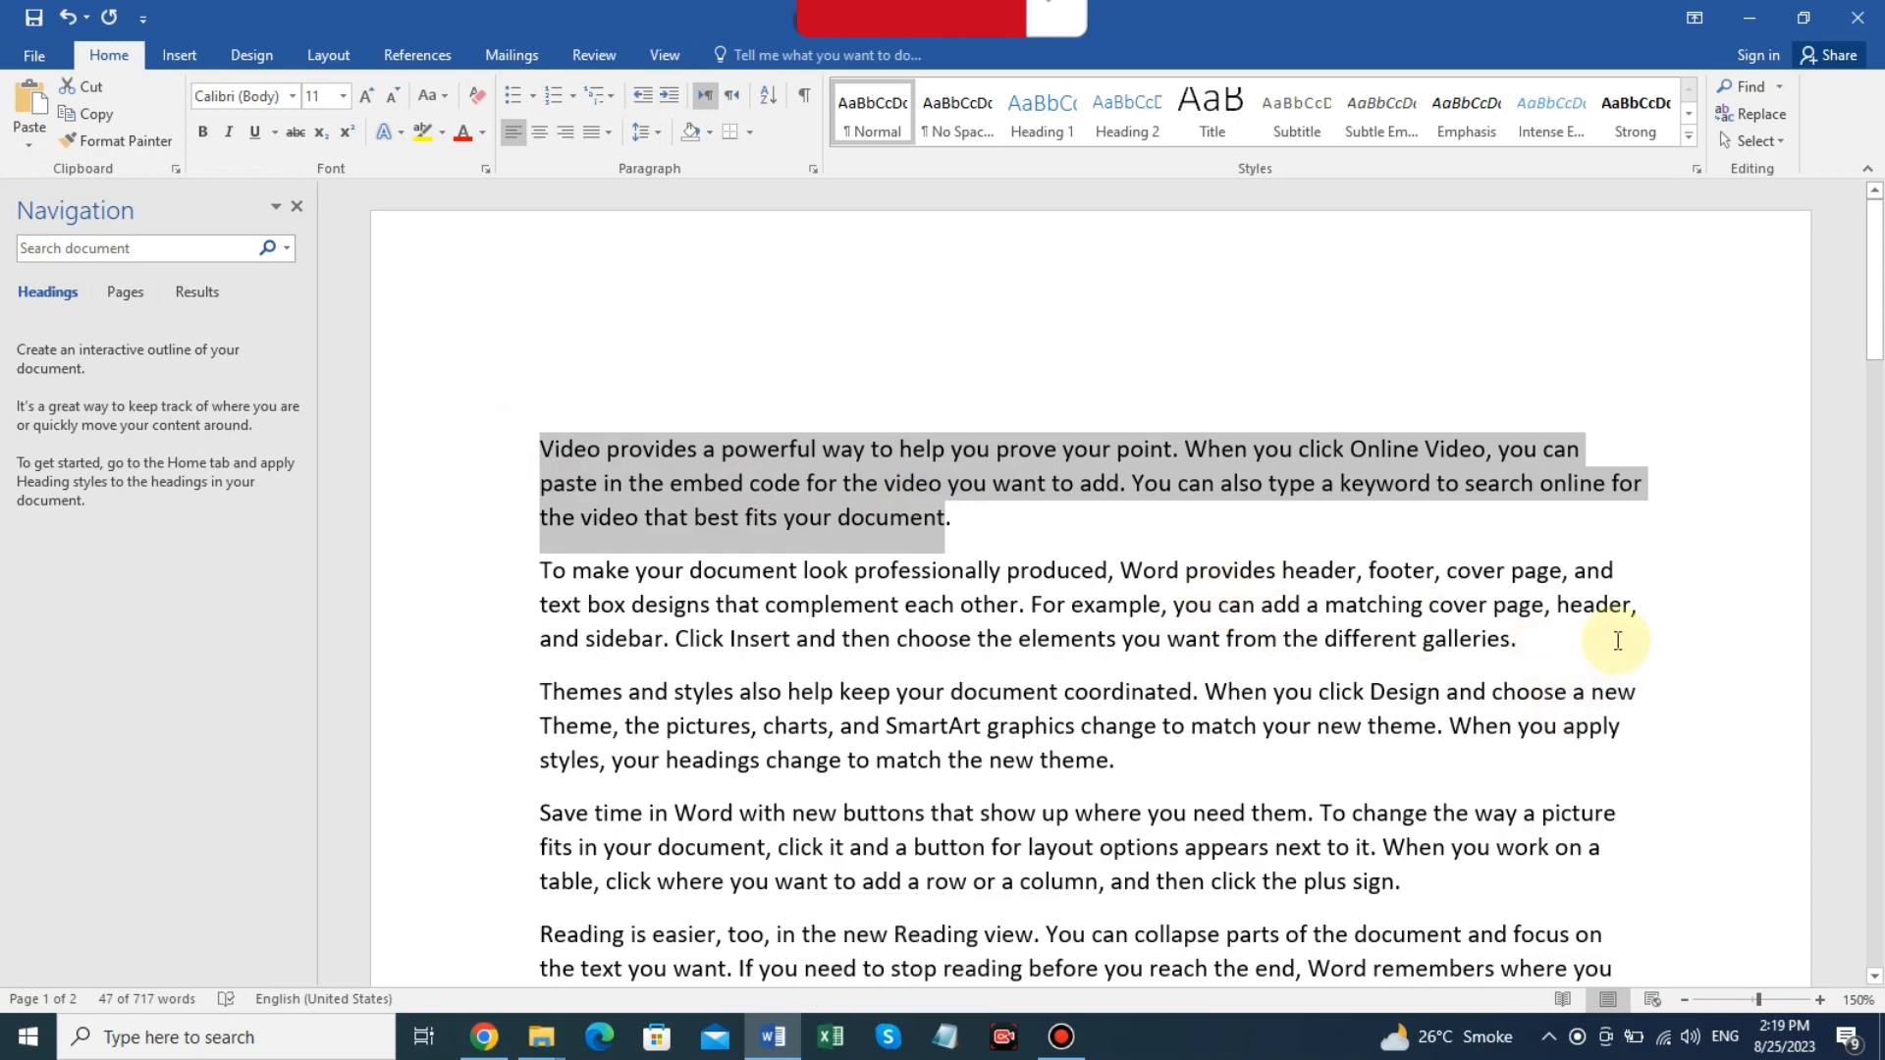
{"action": "scroll", "coordinate": [1610, 609], "scroll_direction": "down", "scroll_amount": 3}
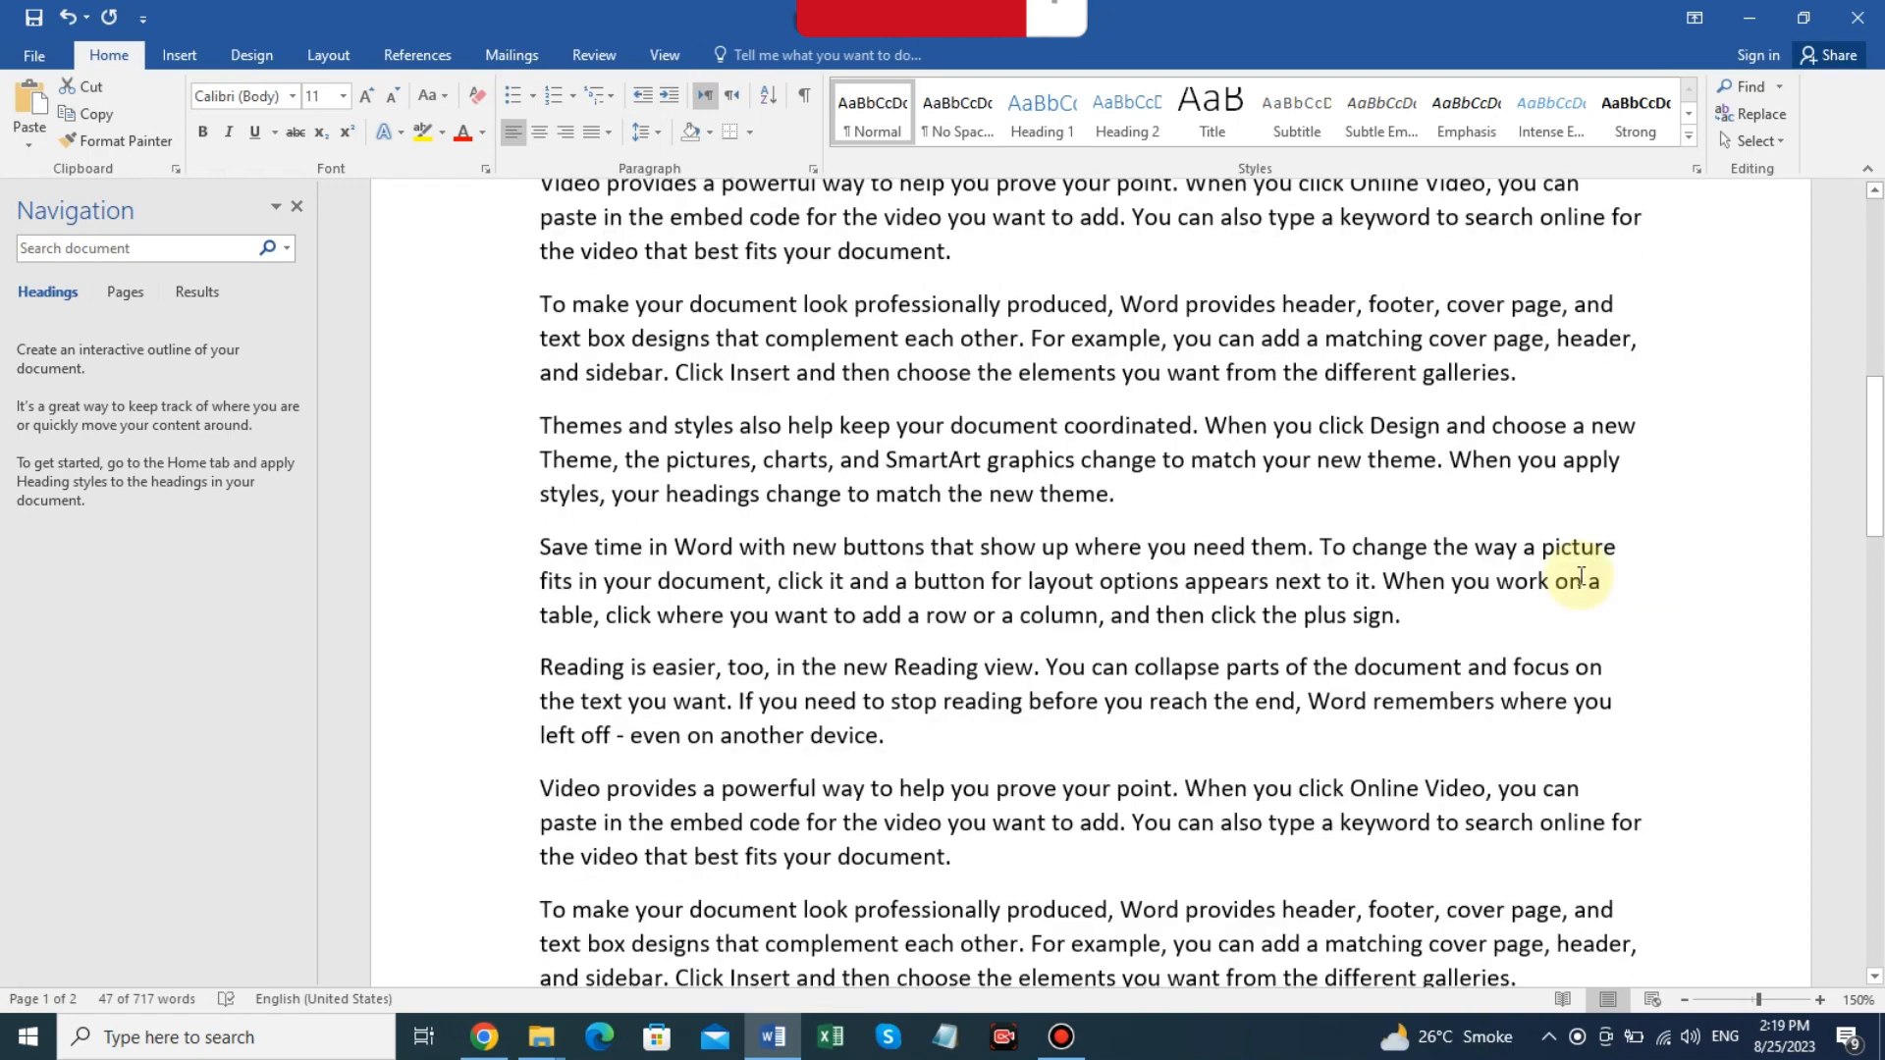
{"action": "scroll", "coordinate": [685, 547], "scroll_direction": "down", "scroll_amount": 4}
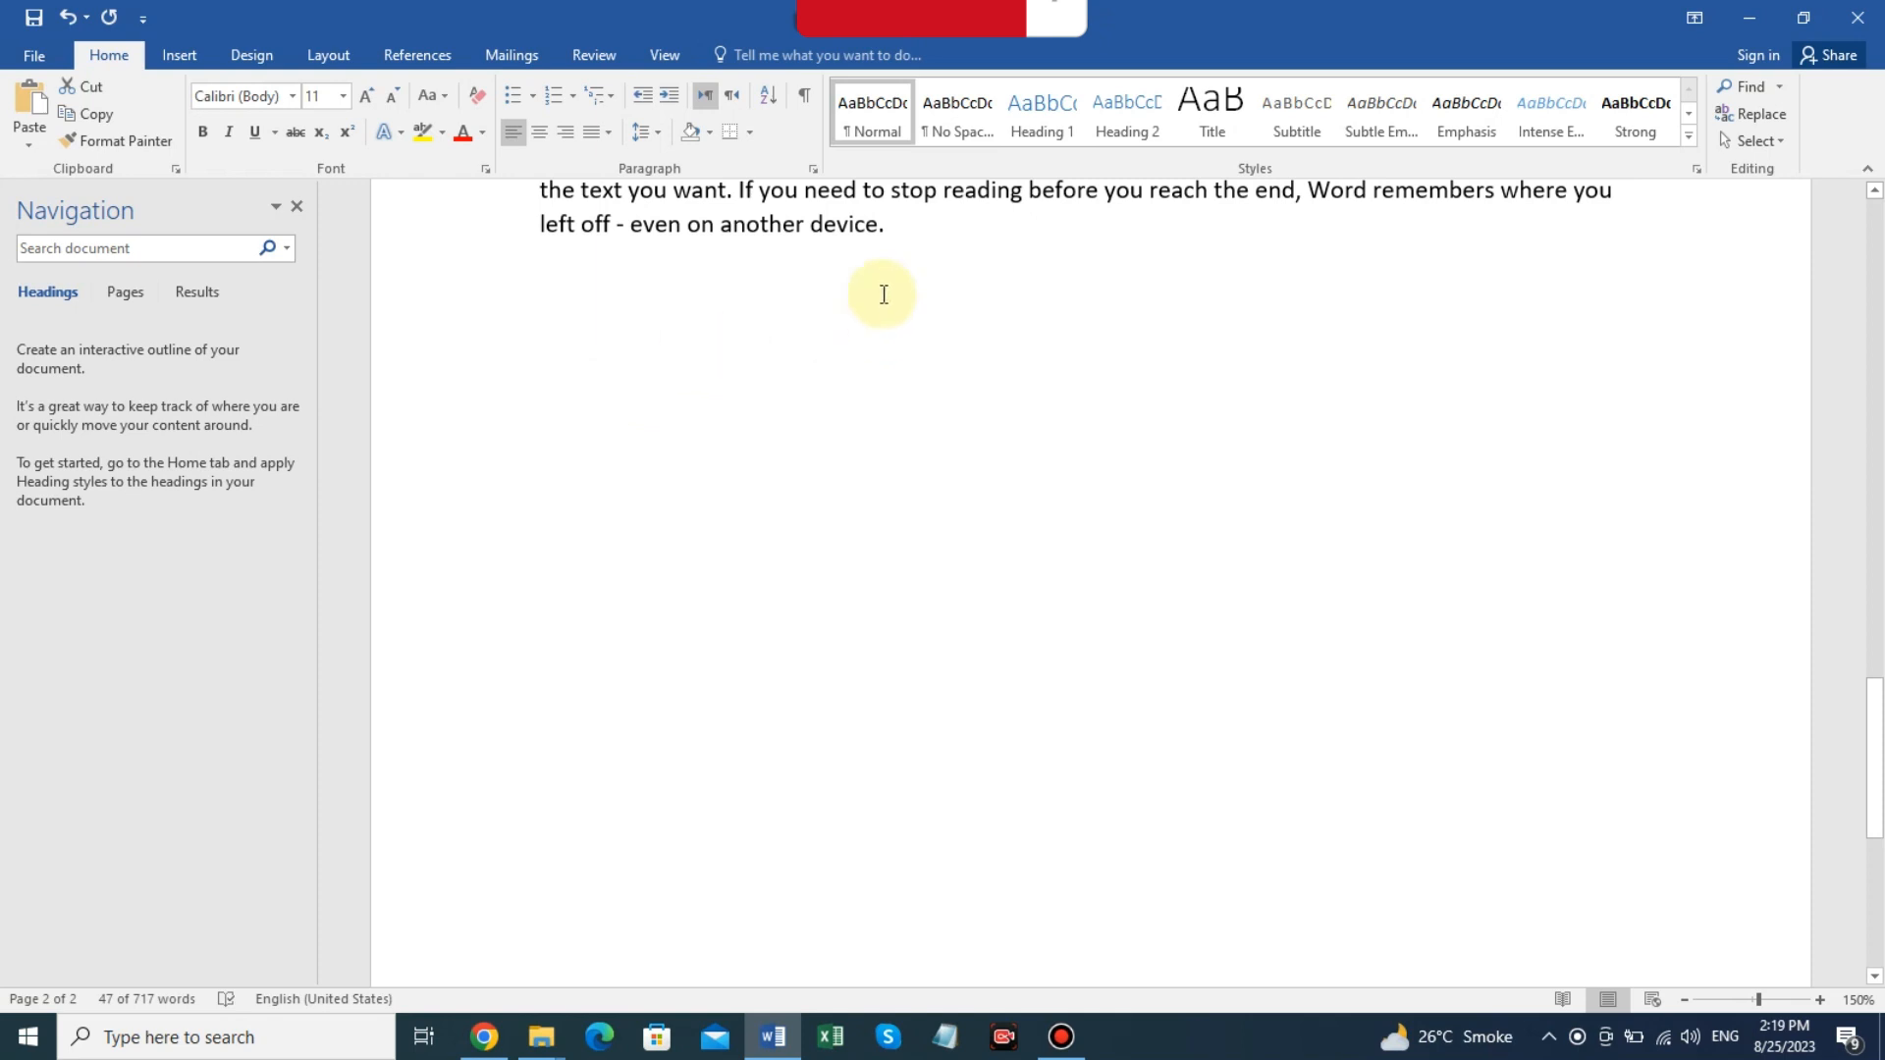
{"action": "left_click", "coordinate": [894, 226]}
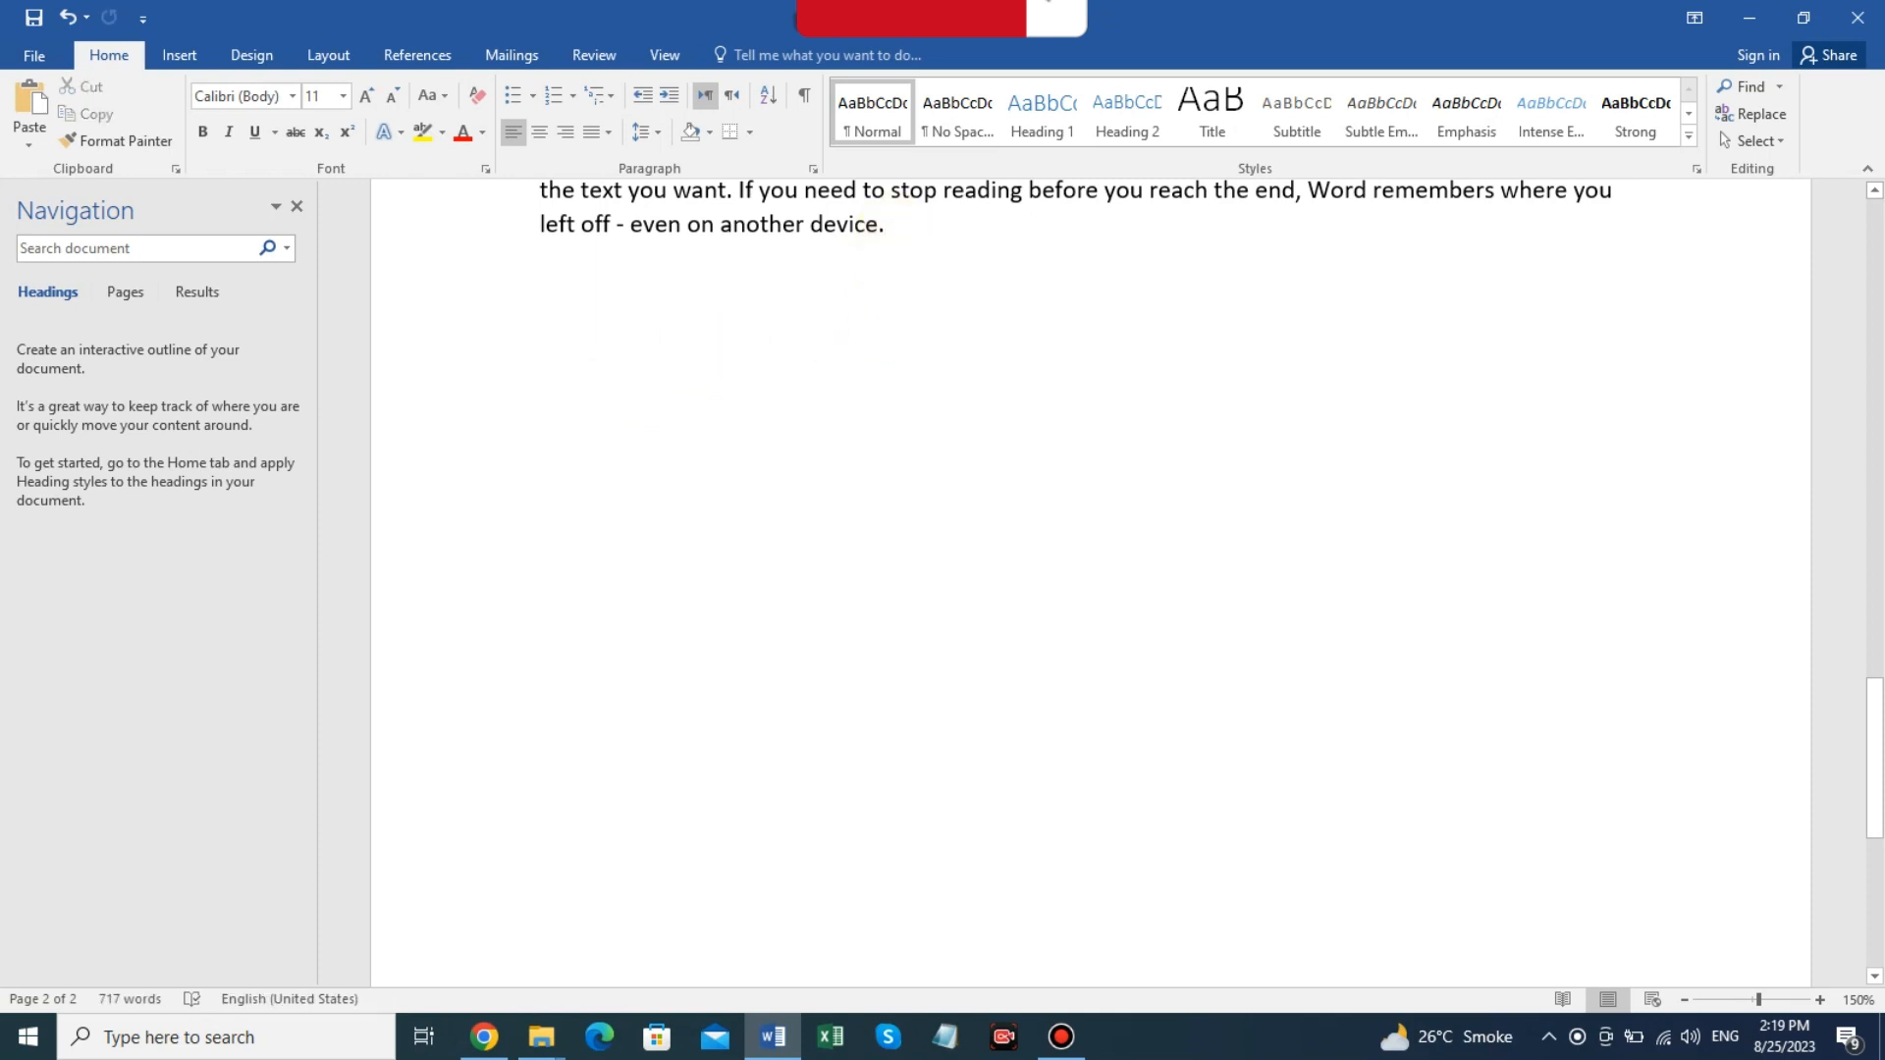
{"action": "key", "text": "Return"}
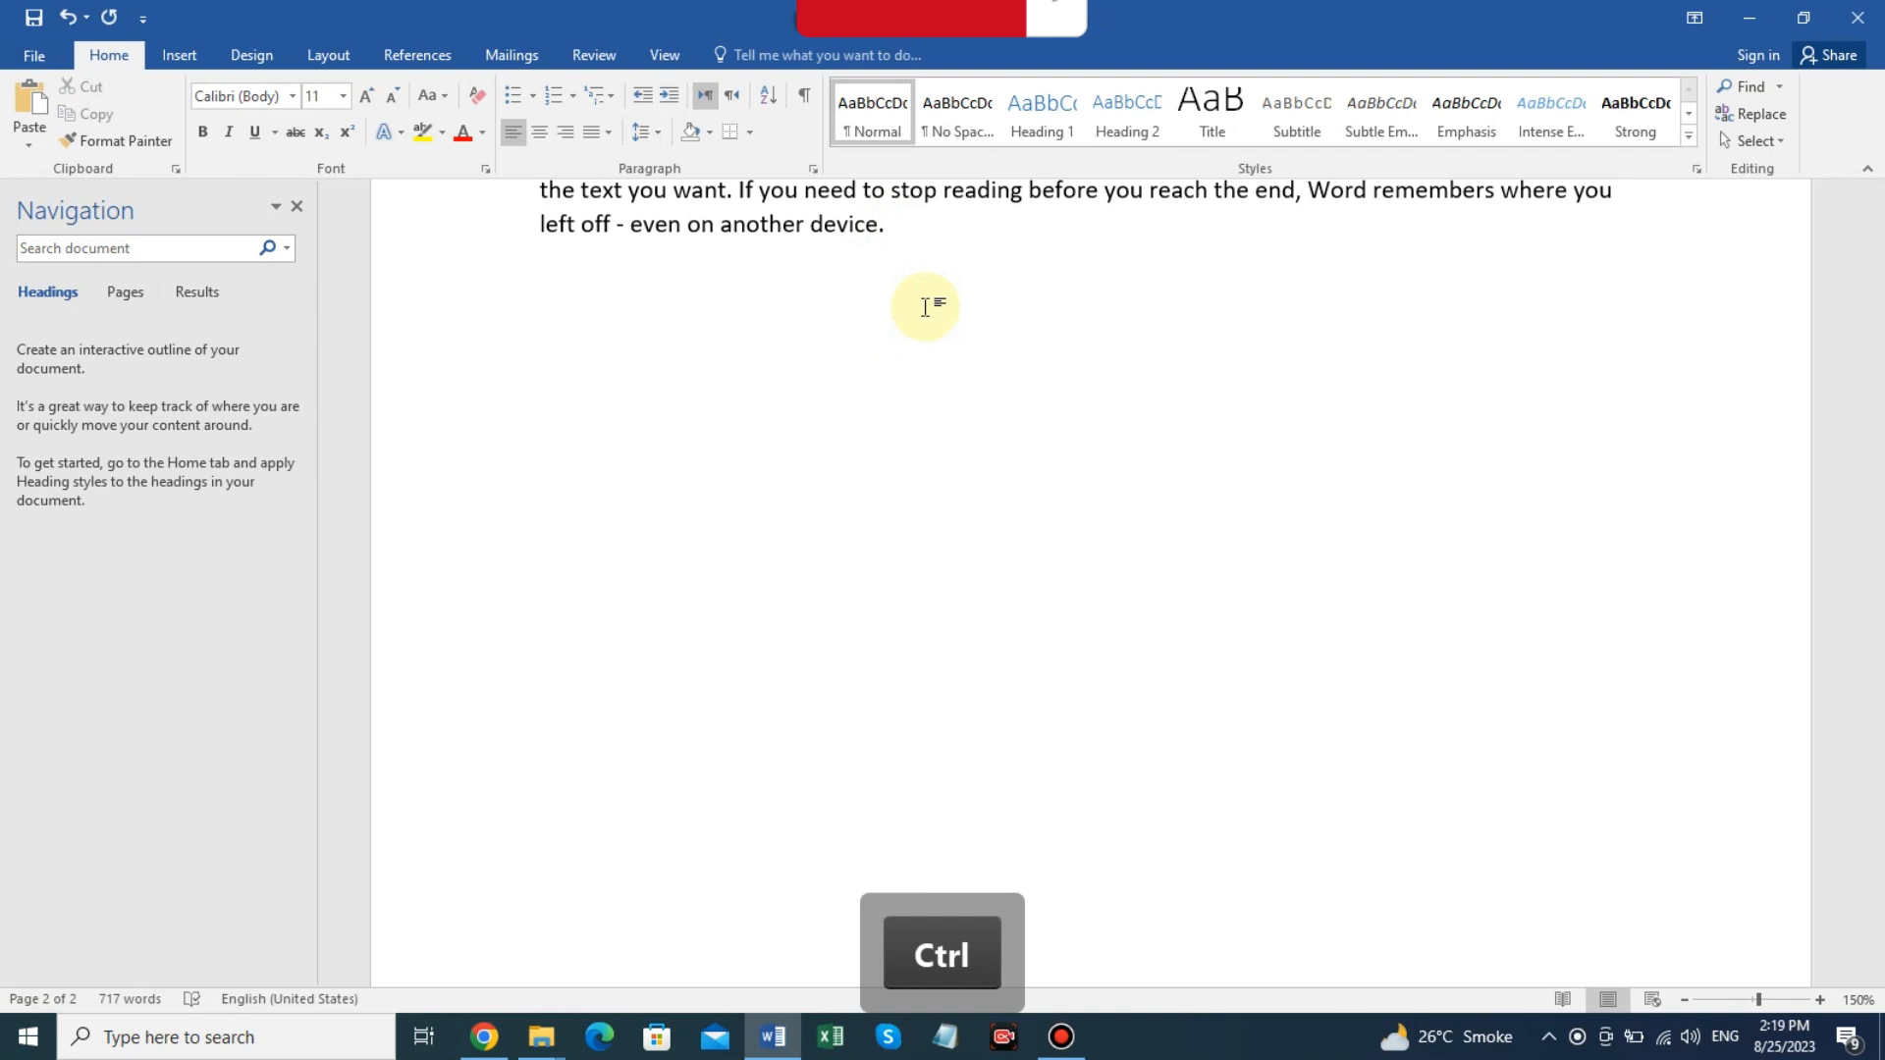
{"action": "key", "text": "ctrl+v"}
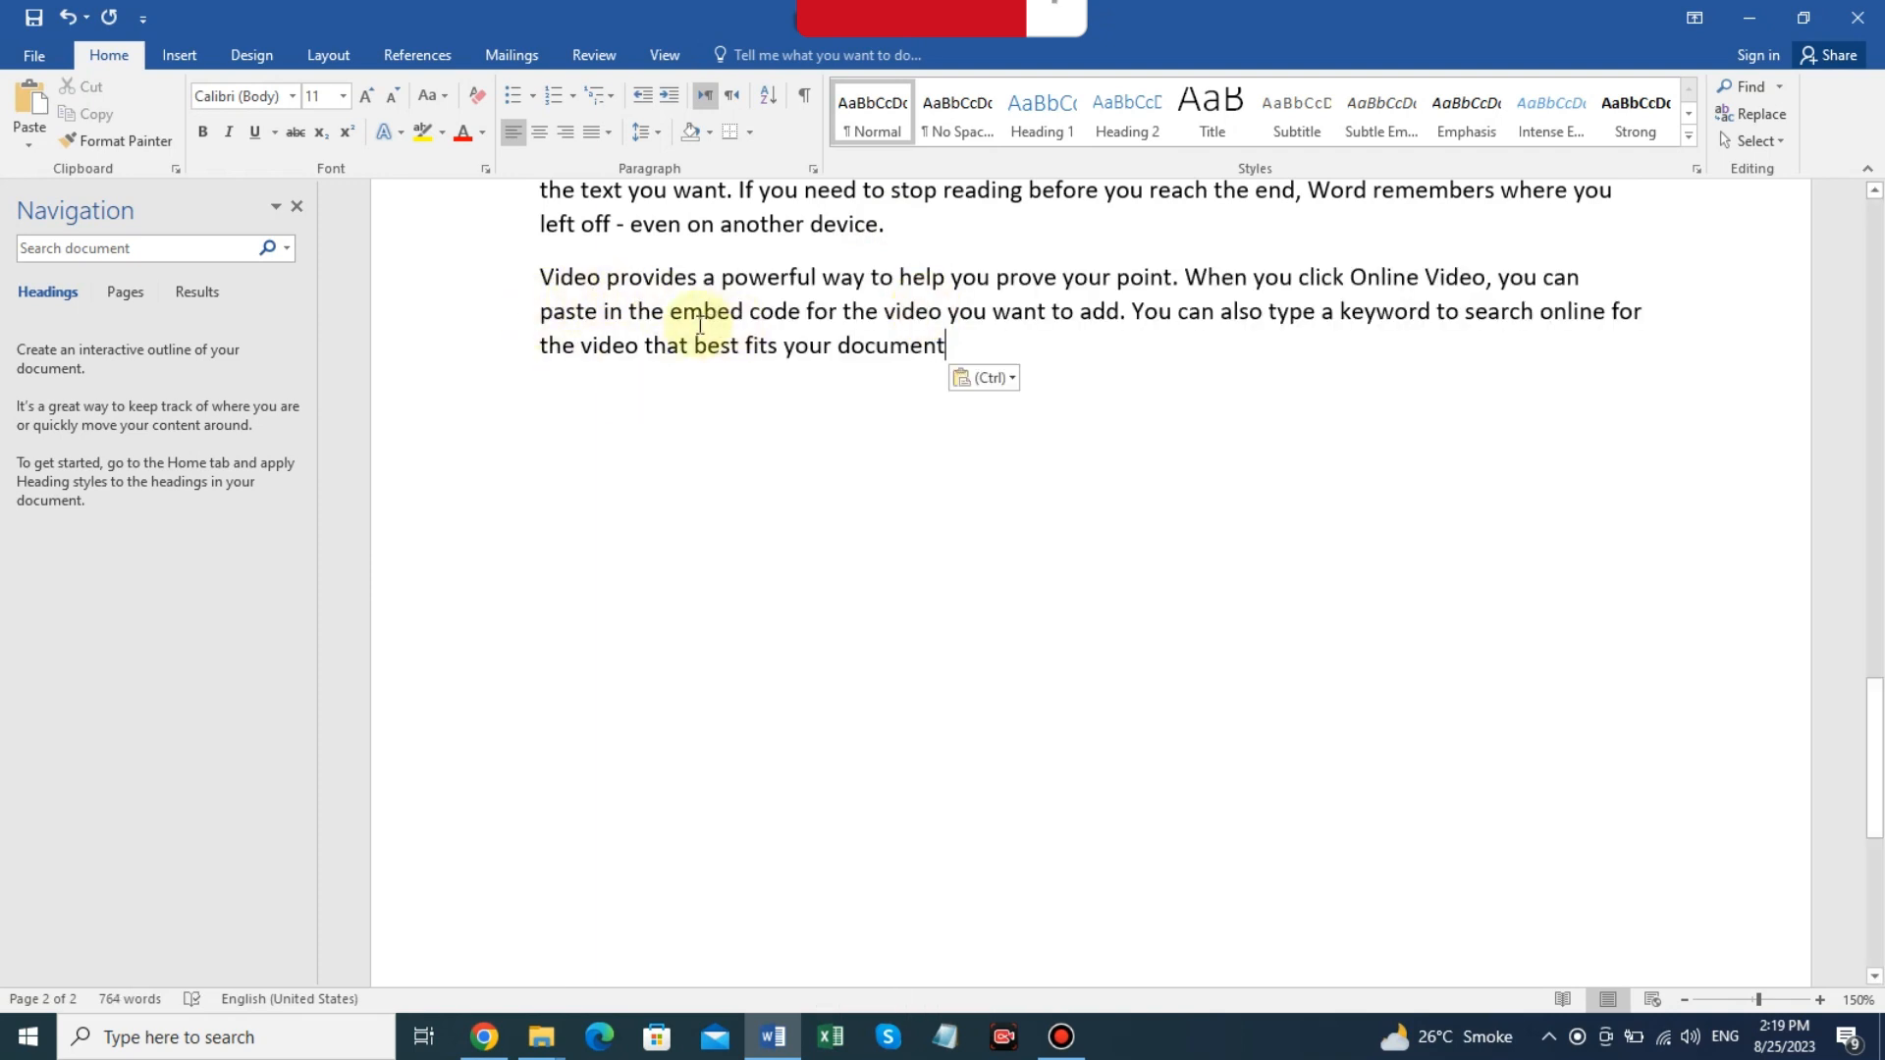
Compare the pasted paragraph at the end of the document with the original first paragraph.
{"action": "scroll", "coordinate": [892, 295], "scroll_direction": "up", "scroll_amount": 2}
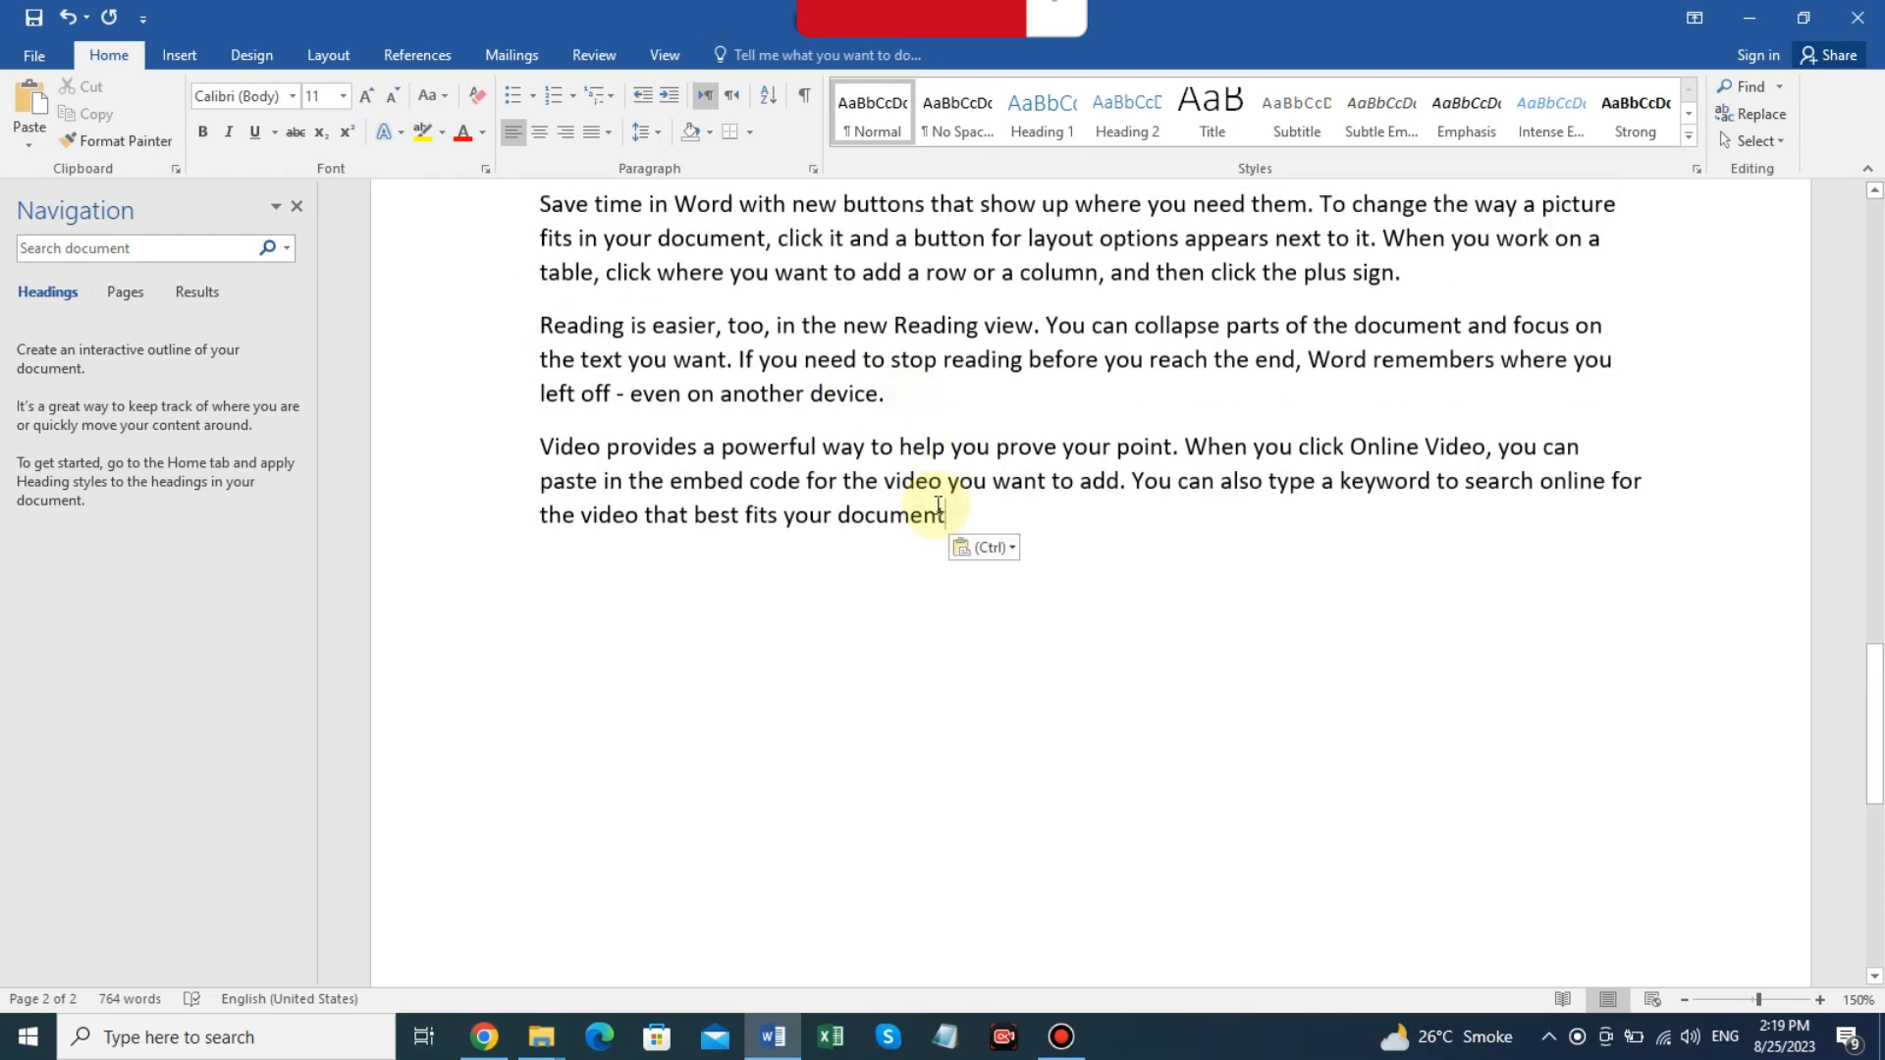
{"action": "scroll", "coordinate": [932, 507], "scroll_direction": "up", "scroll_amount": 2}
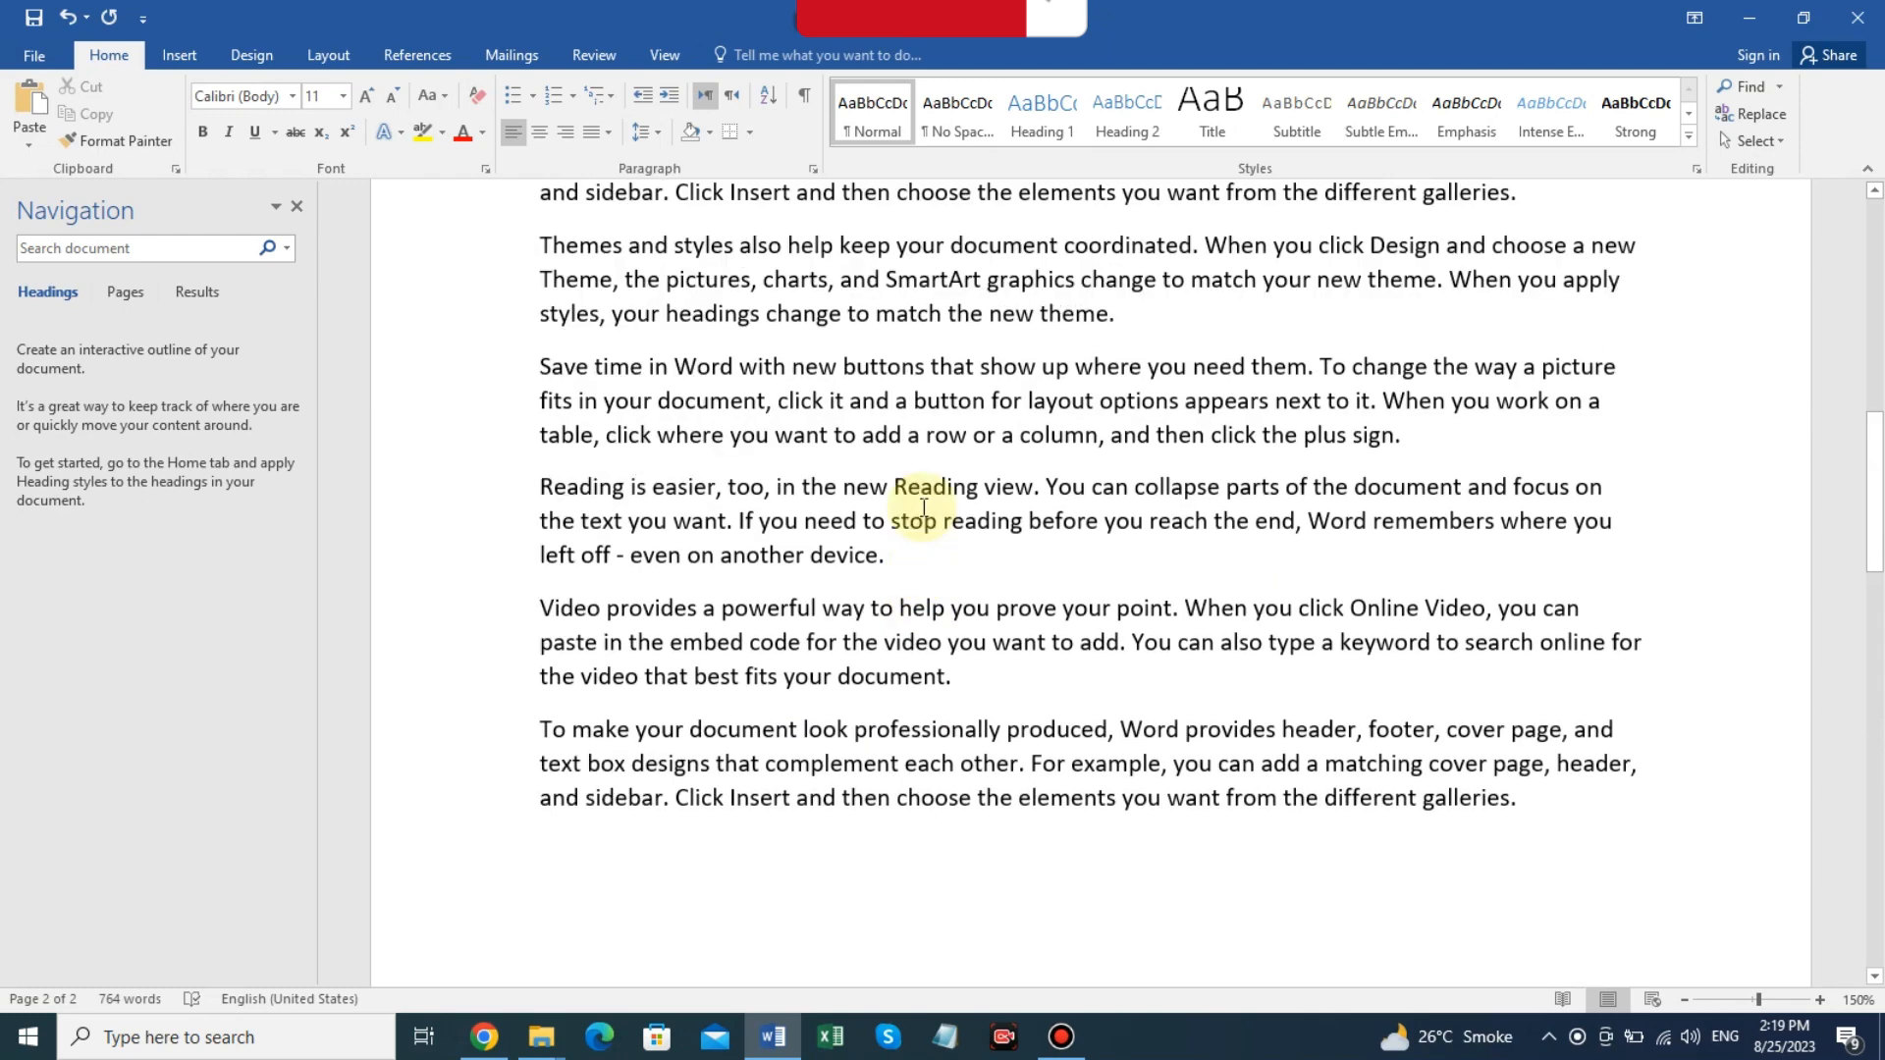
{"action": "scroll", "coordinate": [923, 508], "scroll_direction": "up", "scroll_amount": 5}
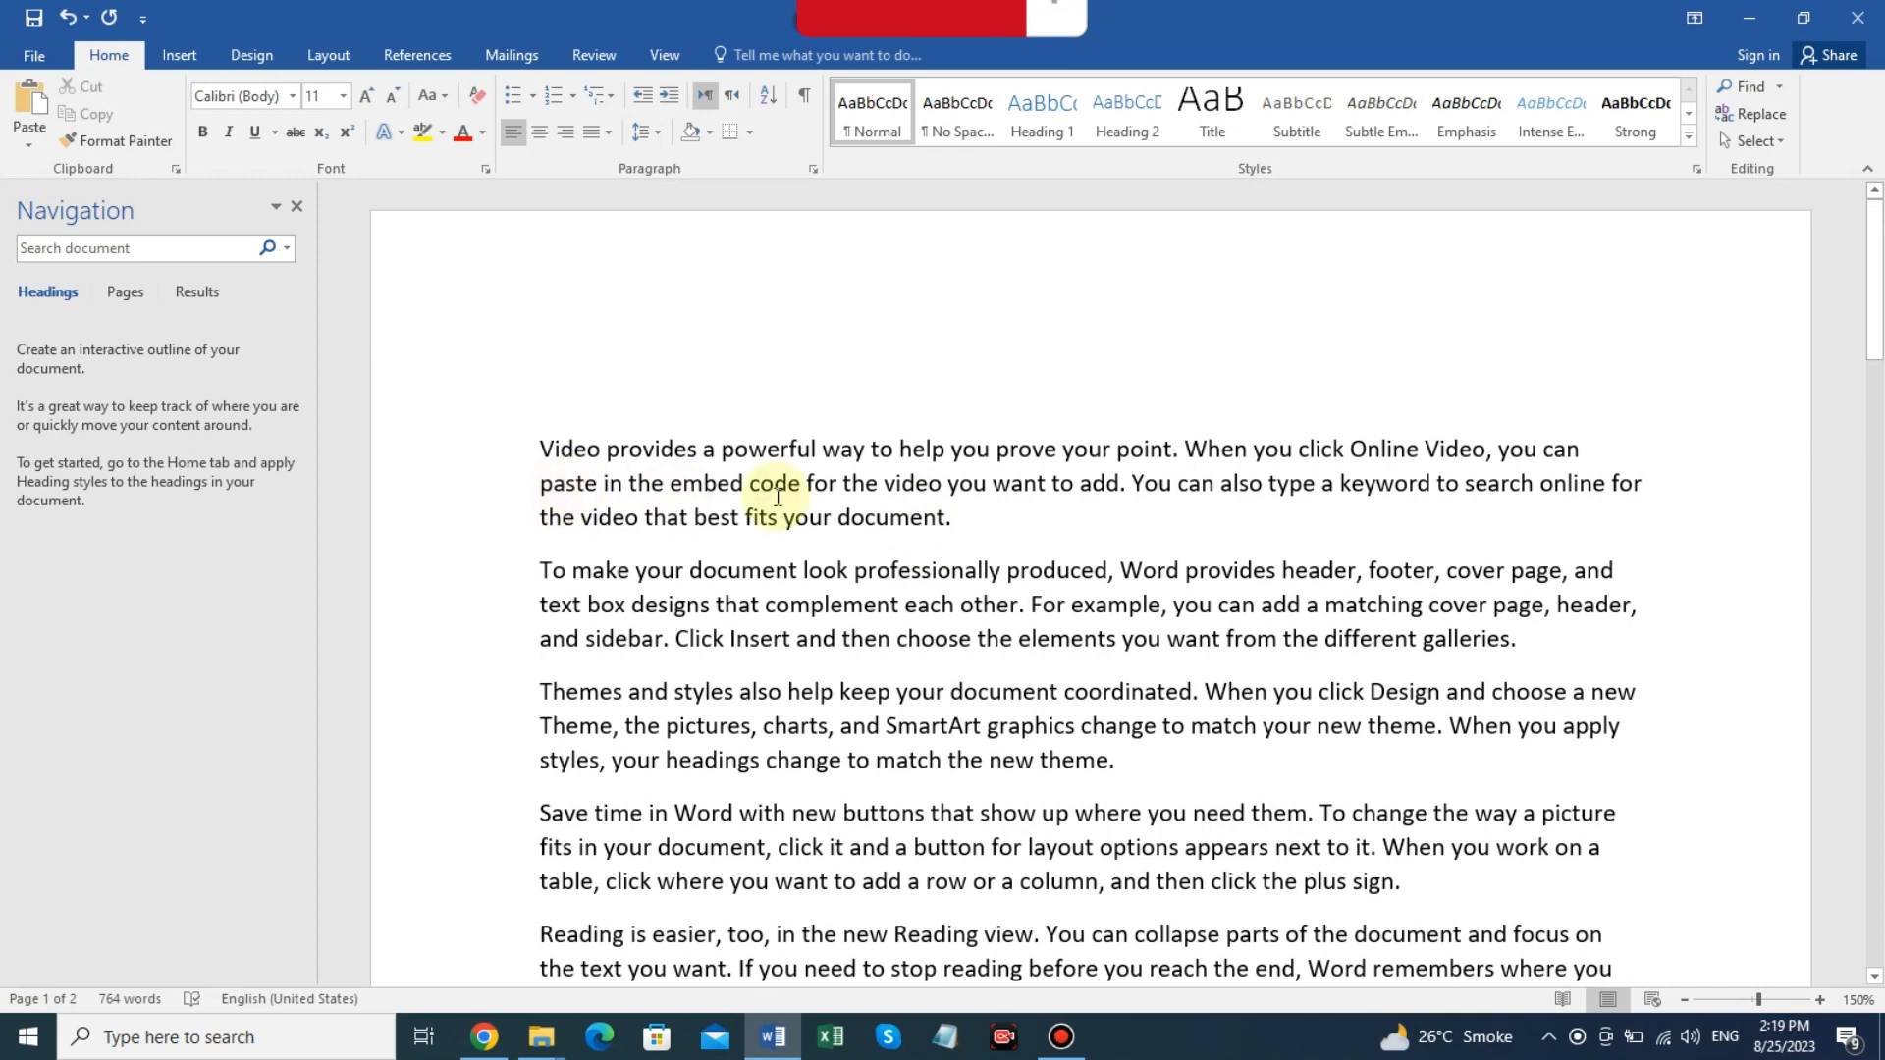
{"action": "scroll", "coordinate": [908, 775], "scroll_direction": "down", "scroll_amount": 5}
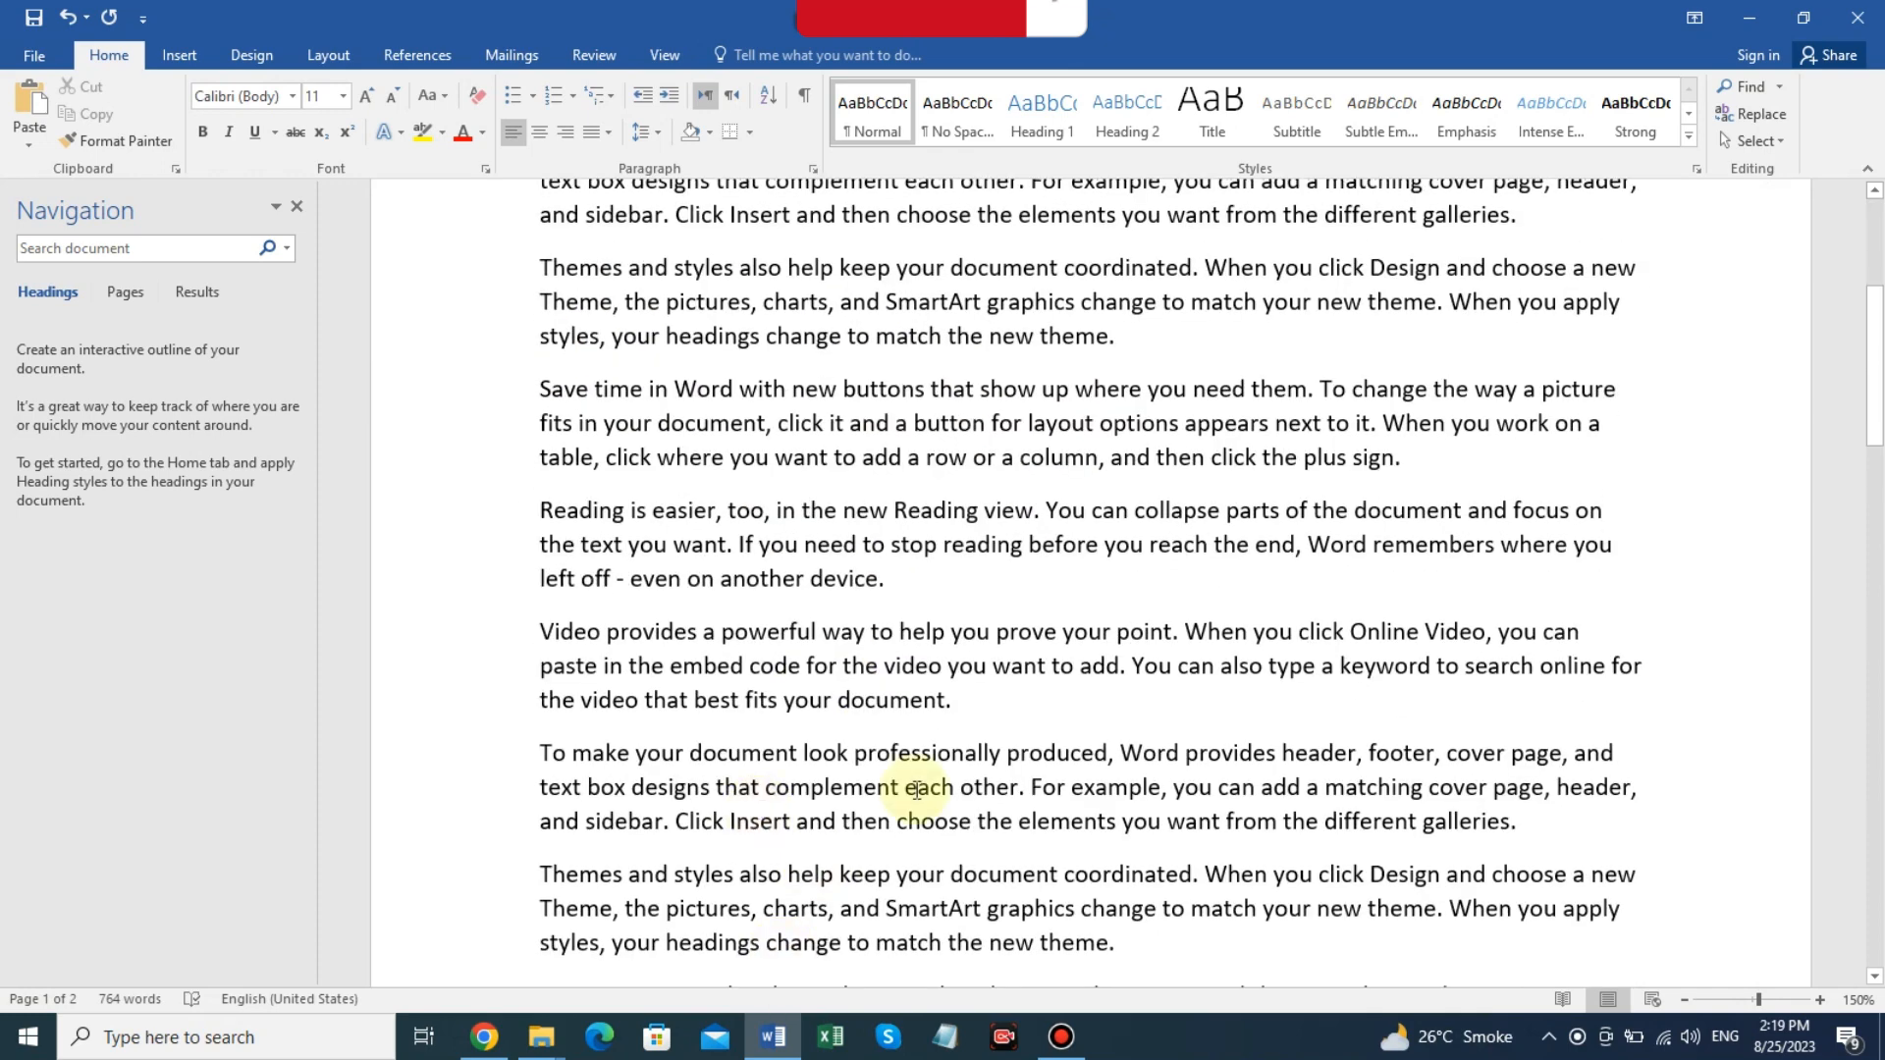
{"action": "scroll", "coordinate": [916, 790], "scroll_direction": "up", "scroll_amount": 2}
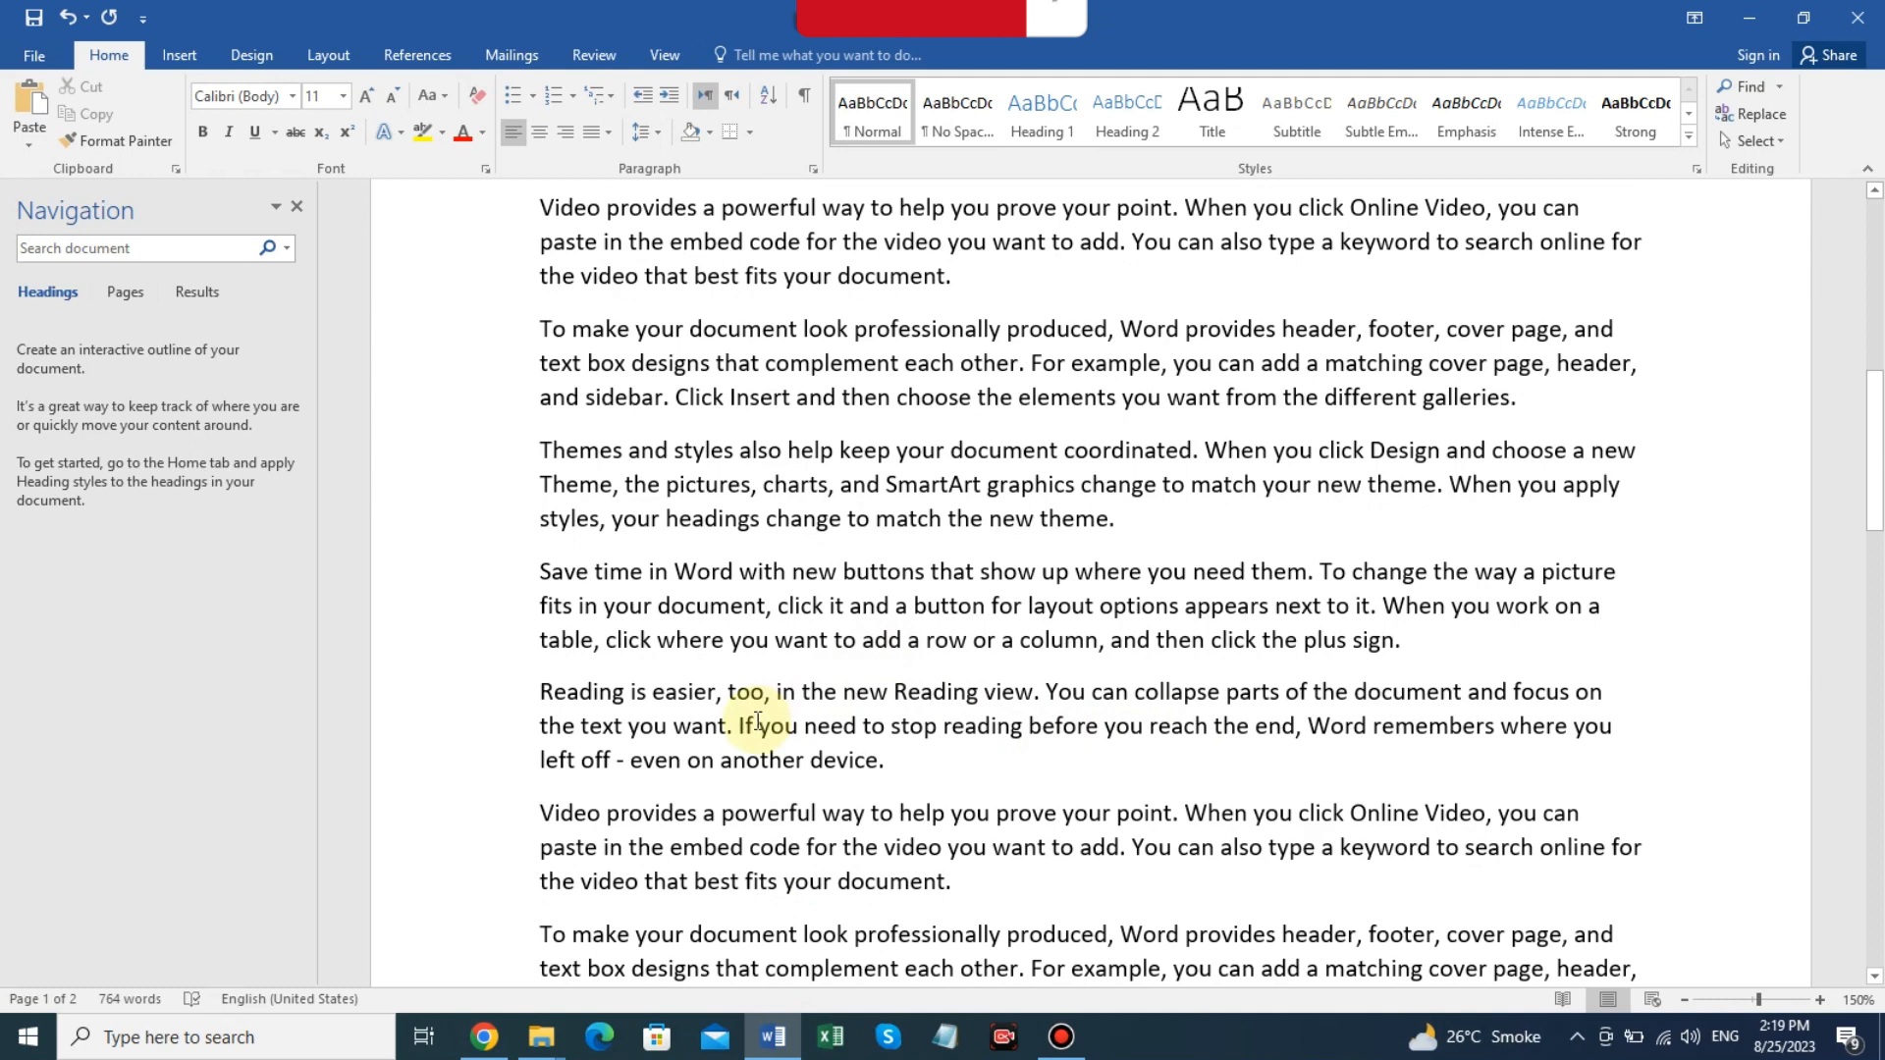
{"action": "scroll", "coordinate": [815, 740], "scroll_direction": "up", "scroll_amount": 10}
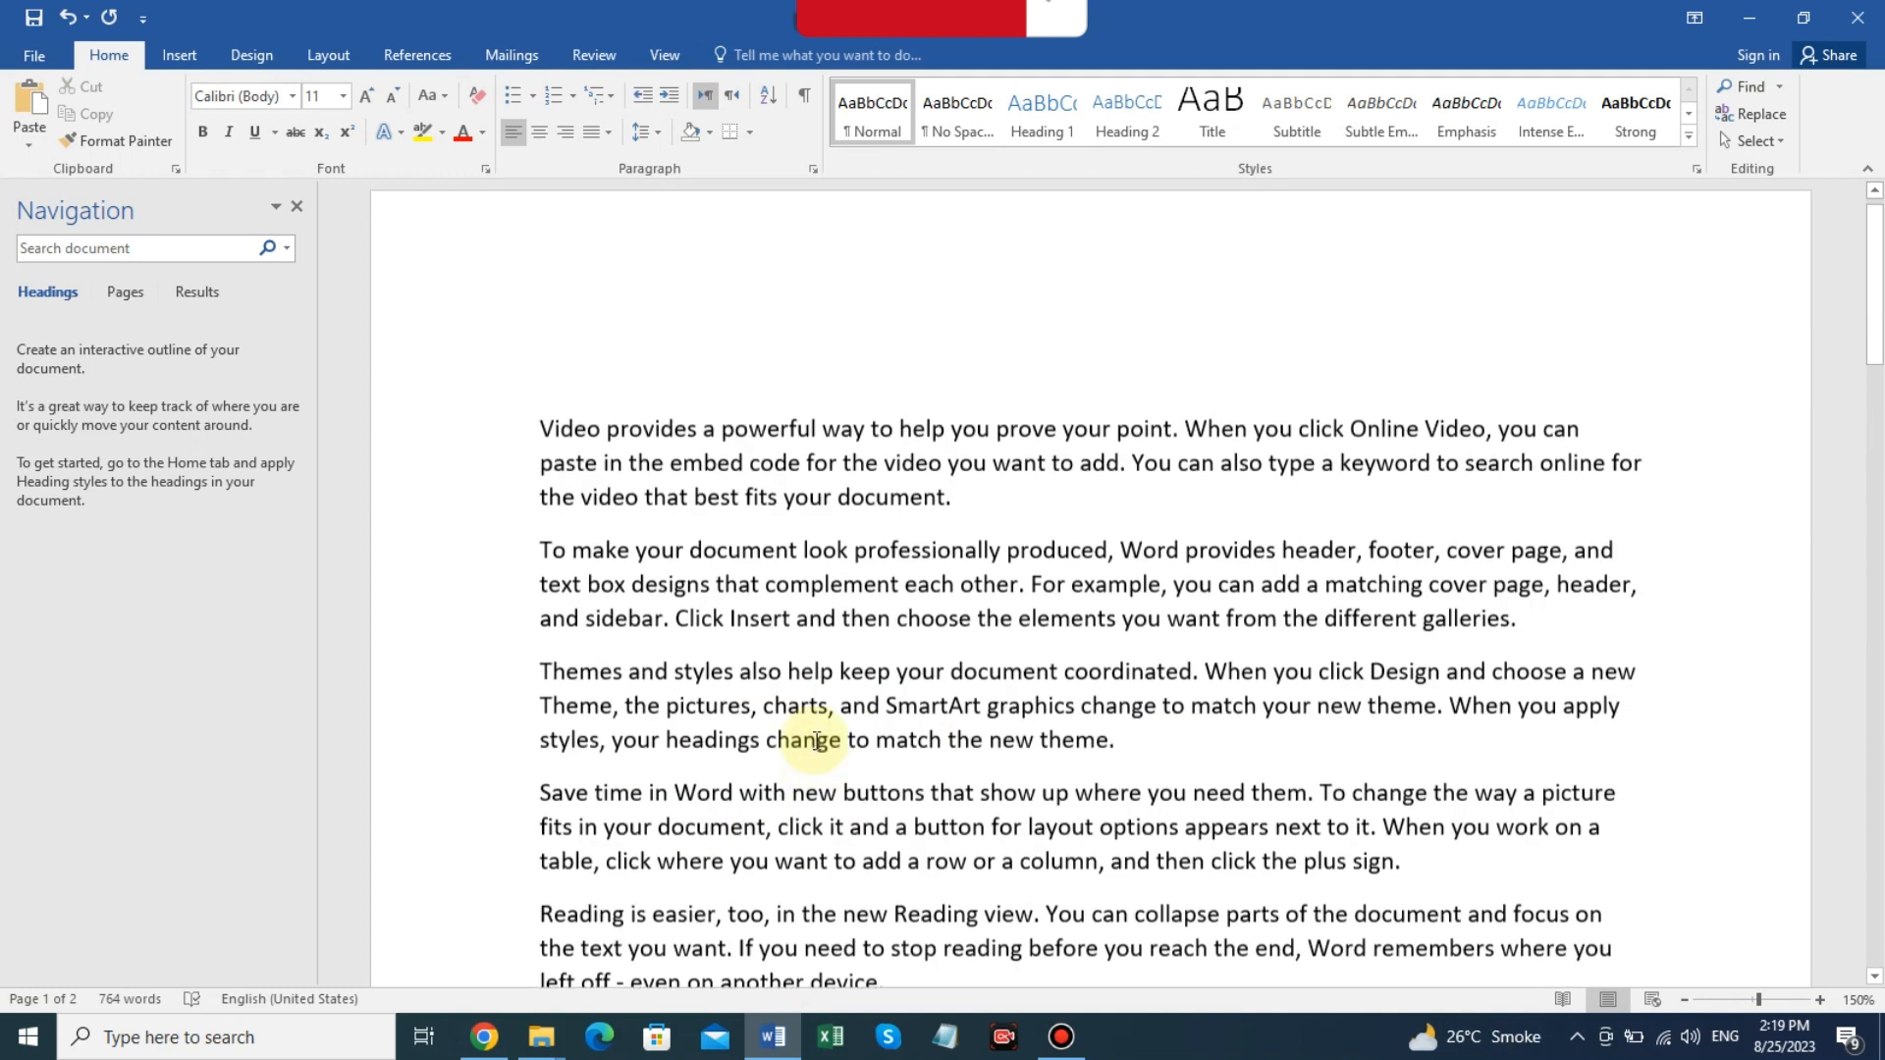
{"action": "scroll", "coordinate": [815, 740], "scroll_direction": "up", "scroll_amount": 1}
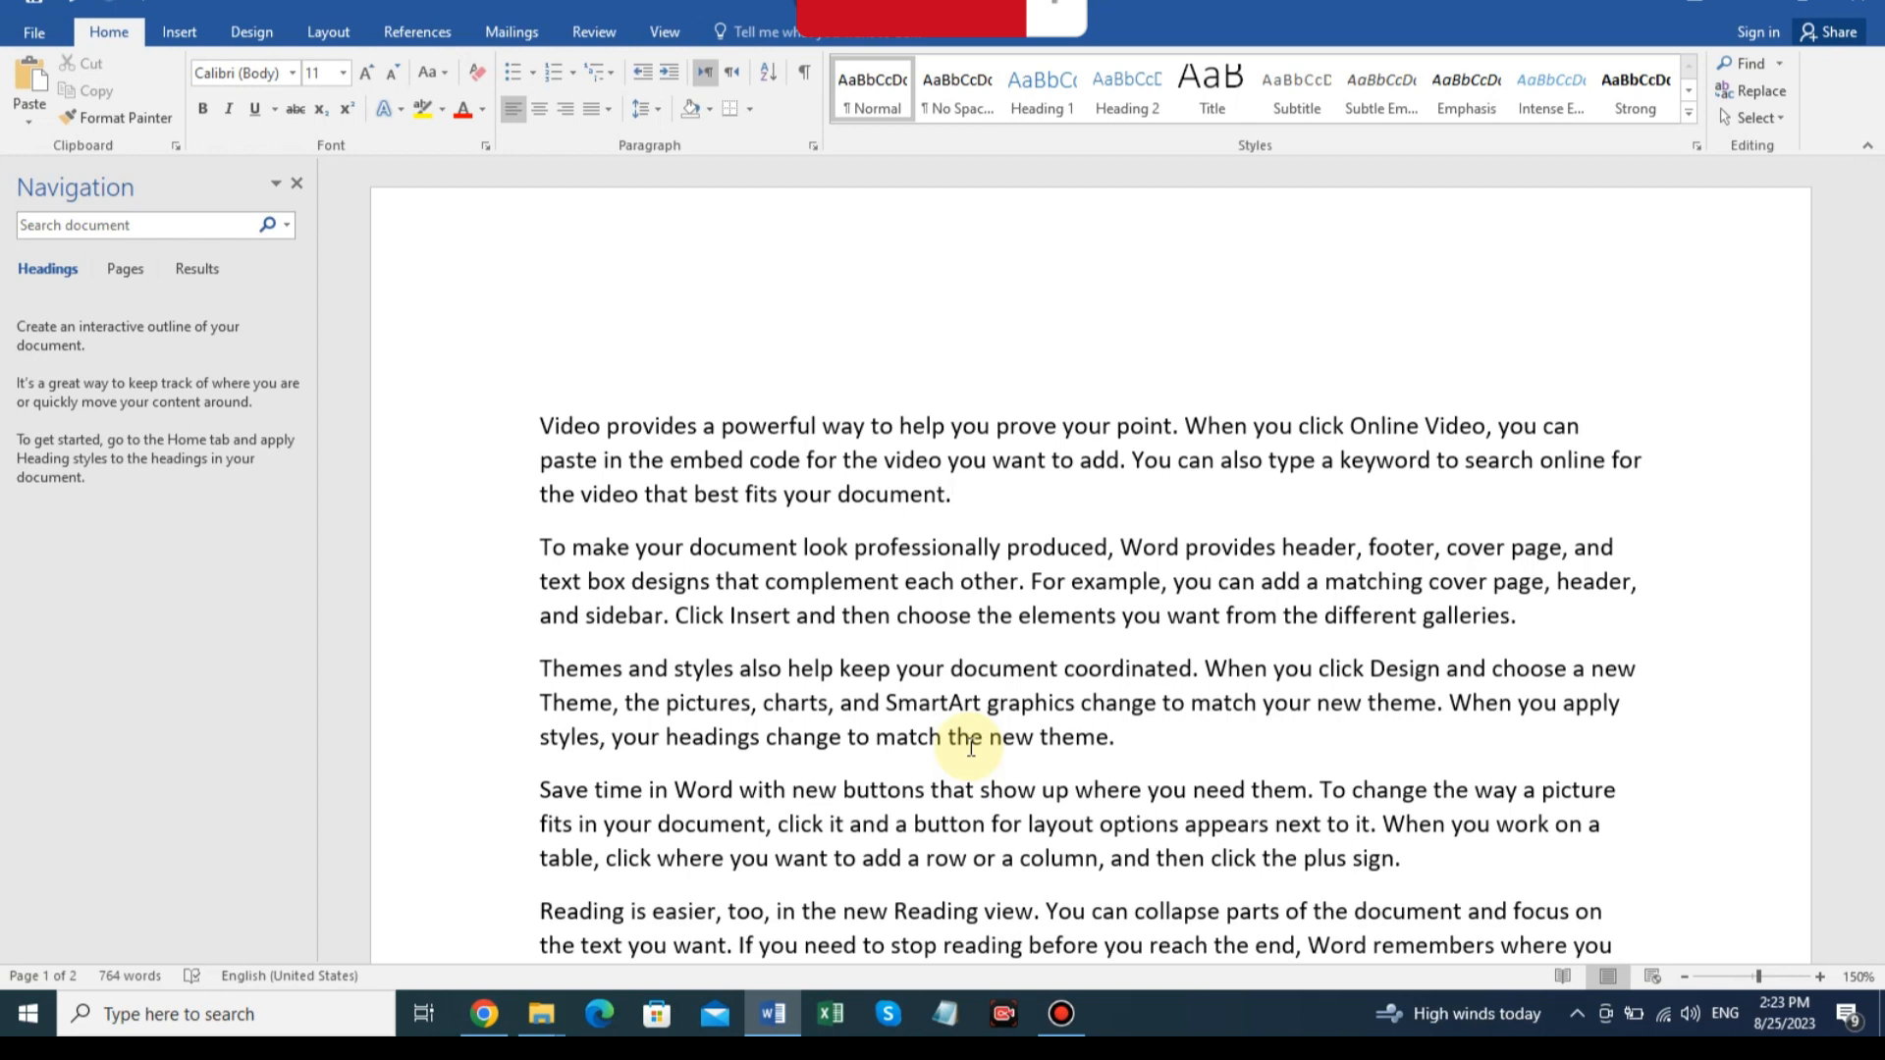
Open the Font dialog, review its font, style, size and effects options, and close it.
{"action": "key", "text": "ctrl"}
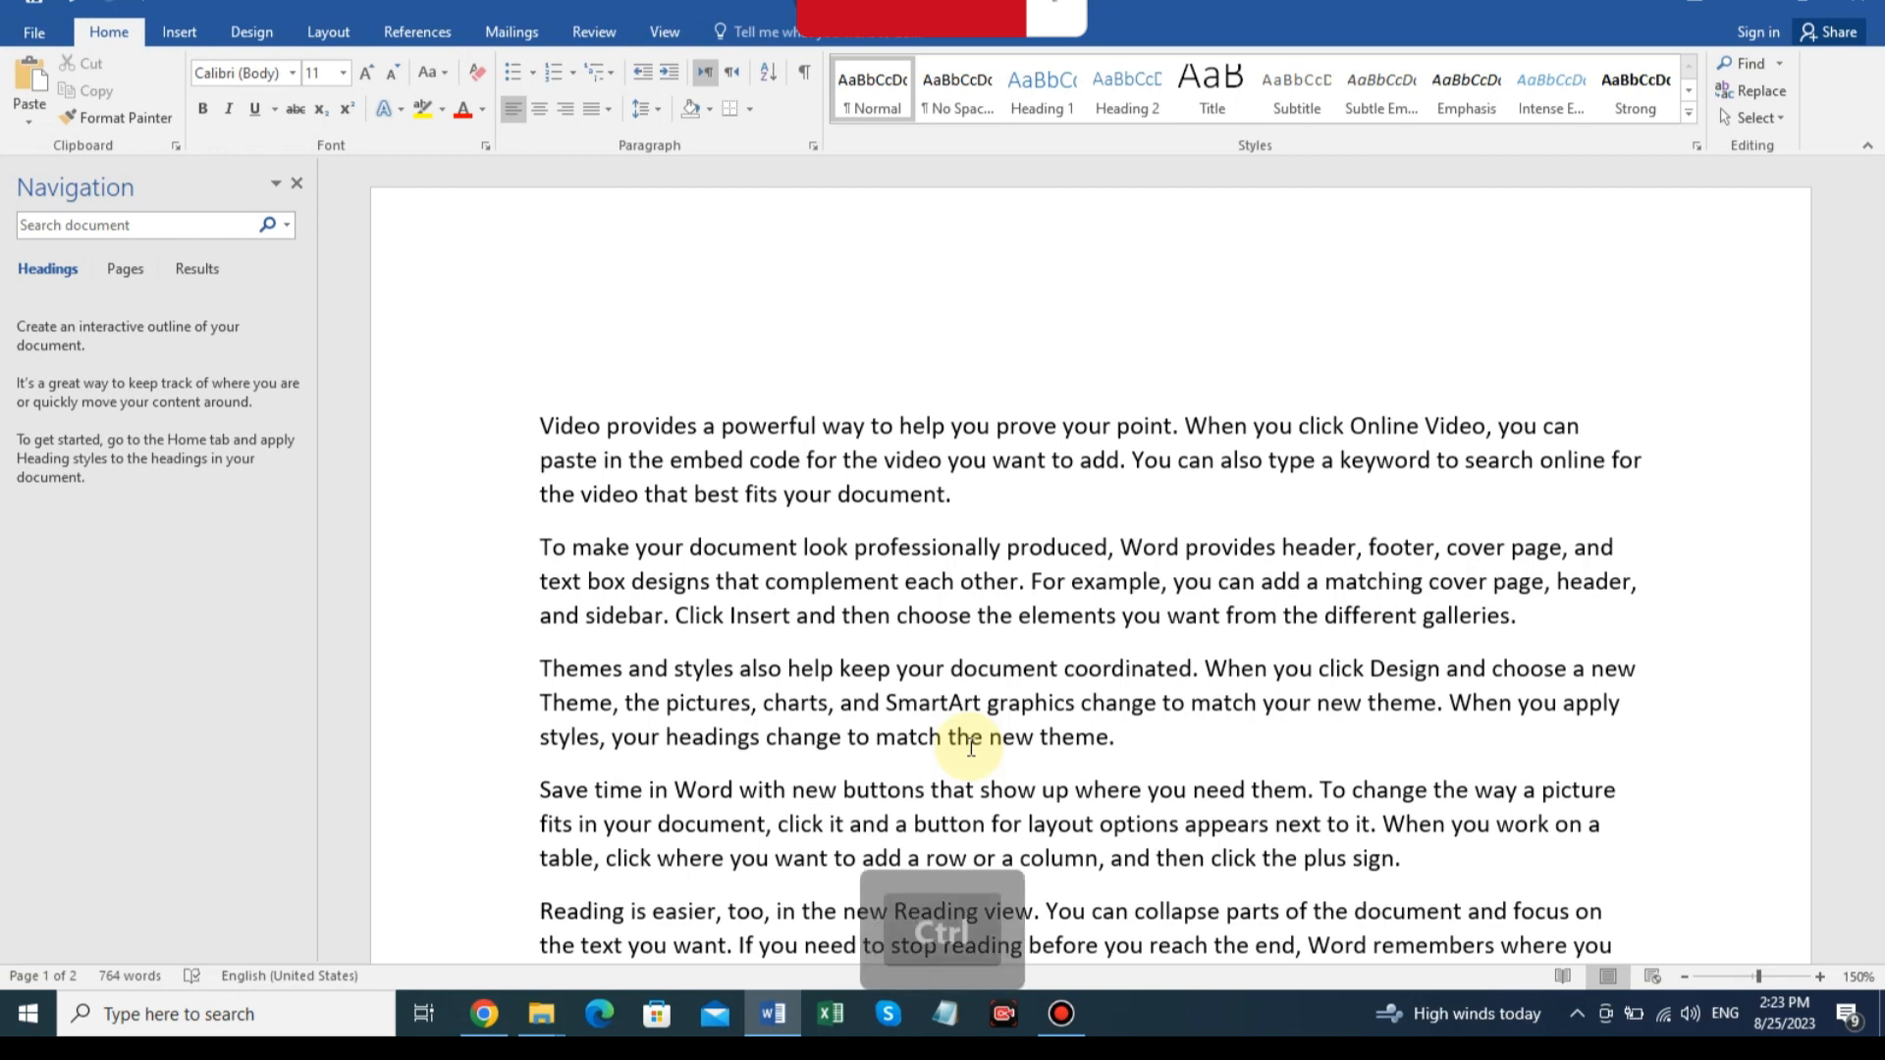
{"action": "key", "text": "ctrl+d"}
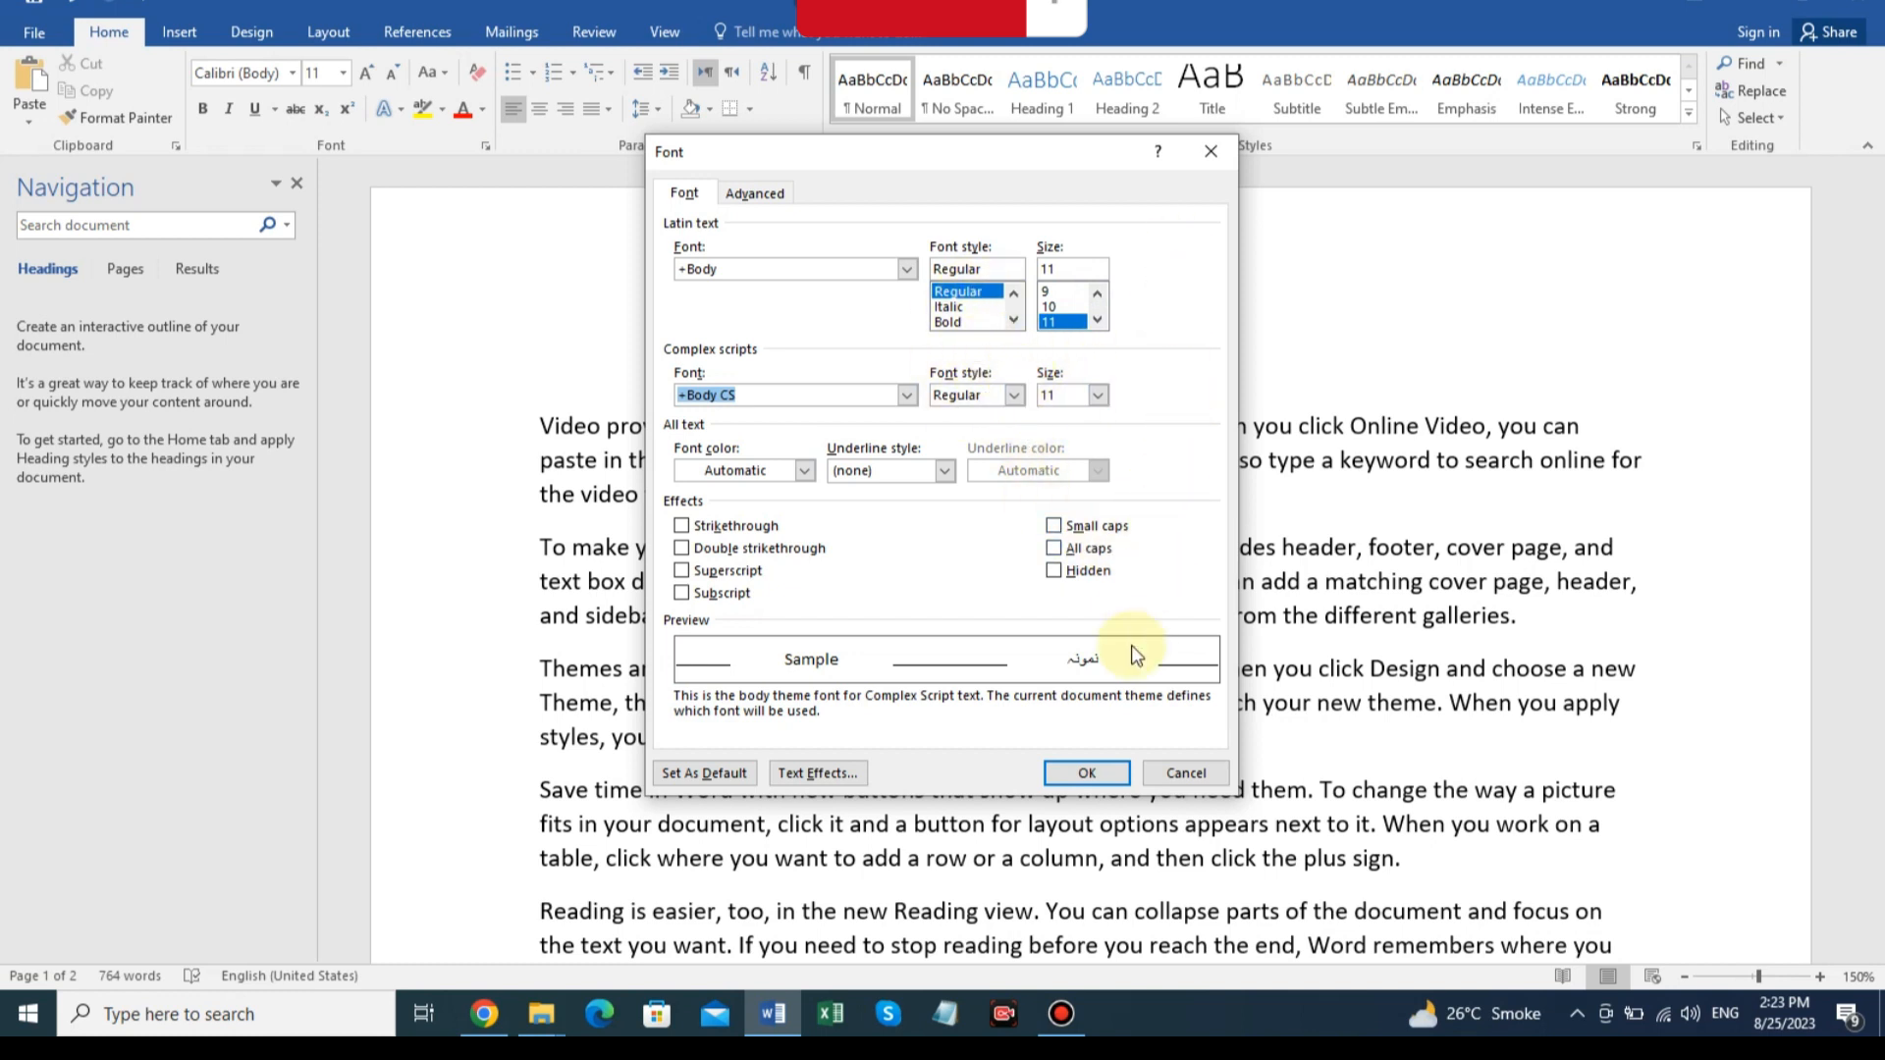
{"action": "left_click", "coordinate": [1088, 773]}
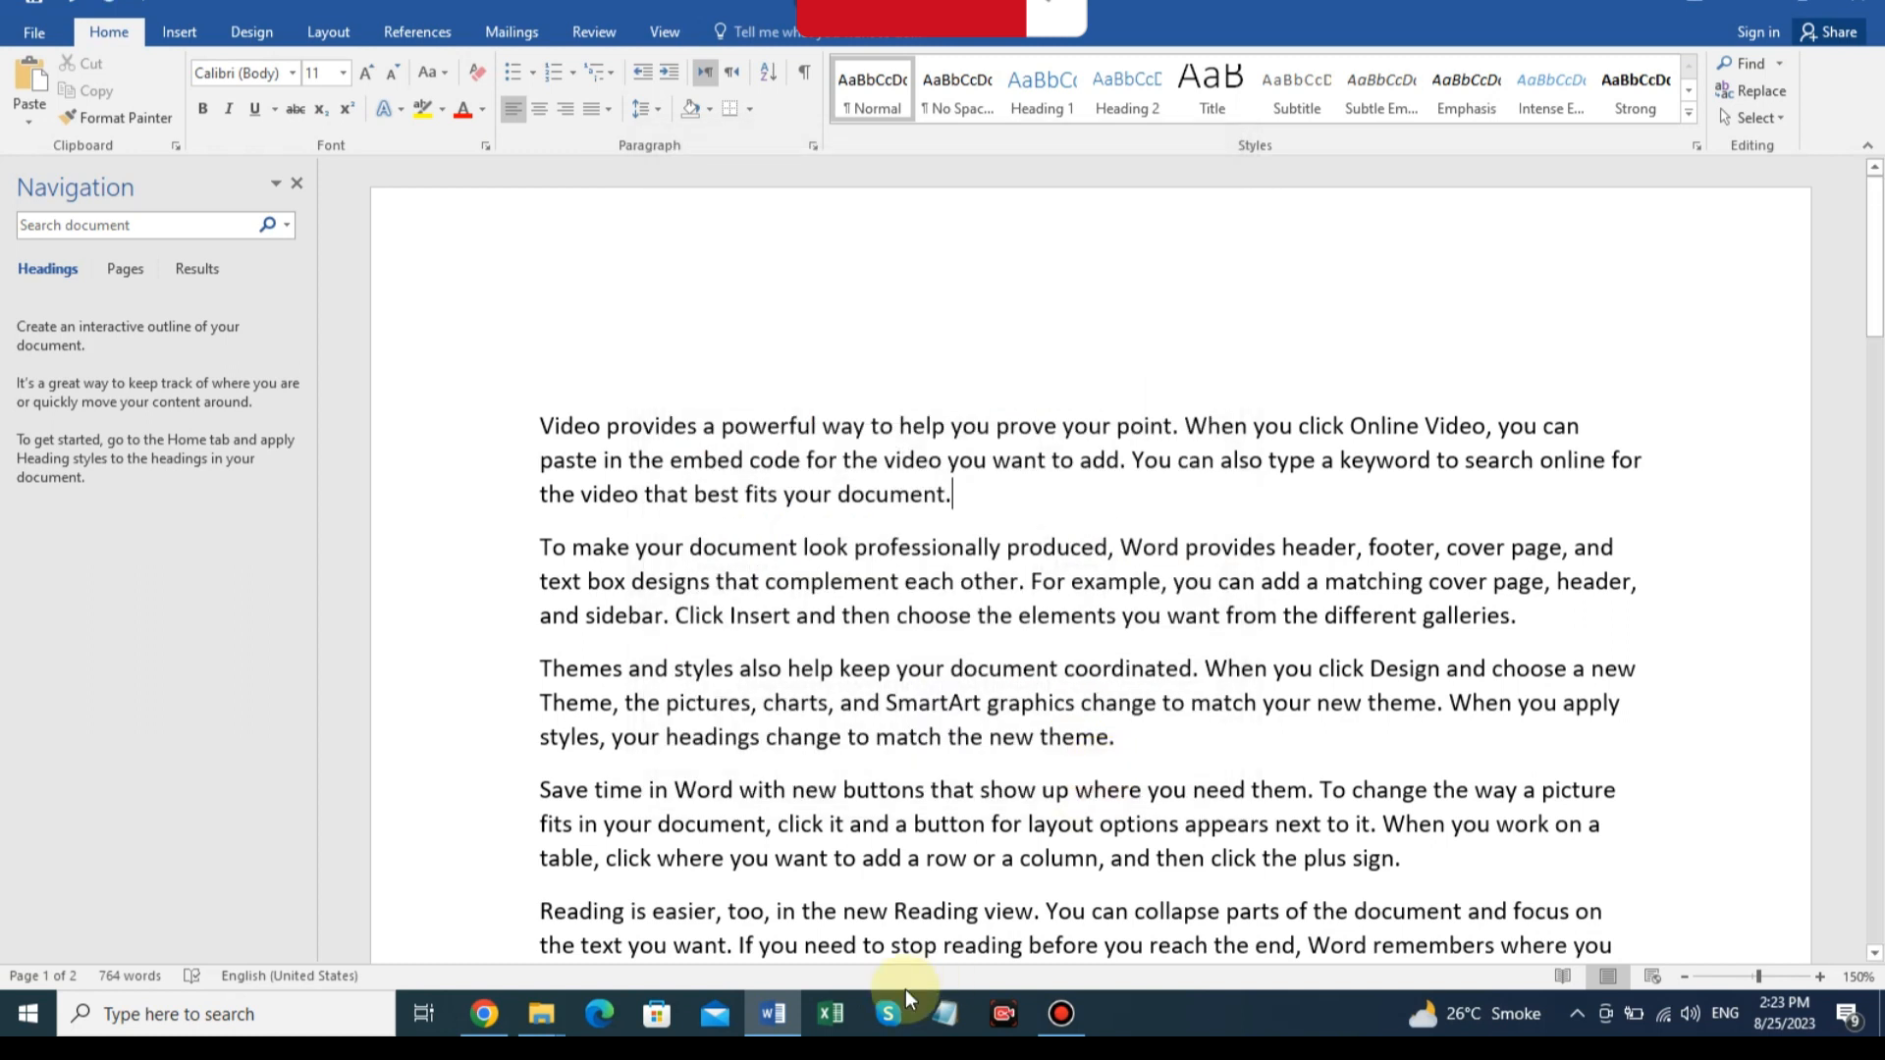
Copy the first paragraph's last line, "the video that best fits your document.", and paste it on the empty line above that paragraph.
{"action": "left_click", "coordinate": [988, 490]}
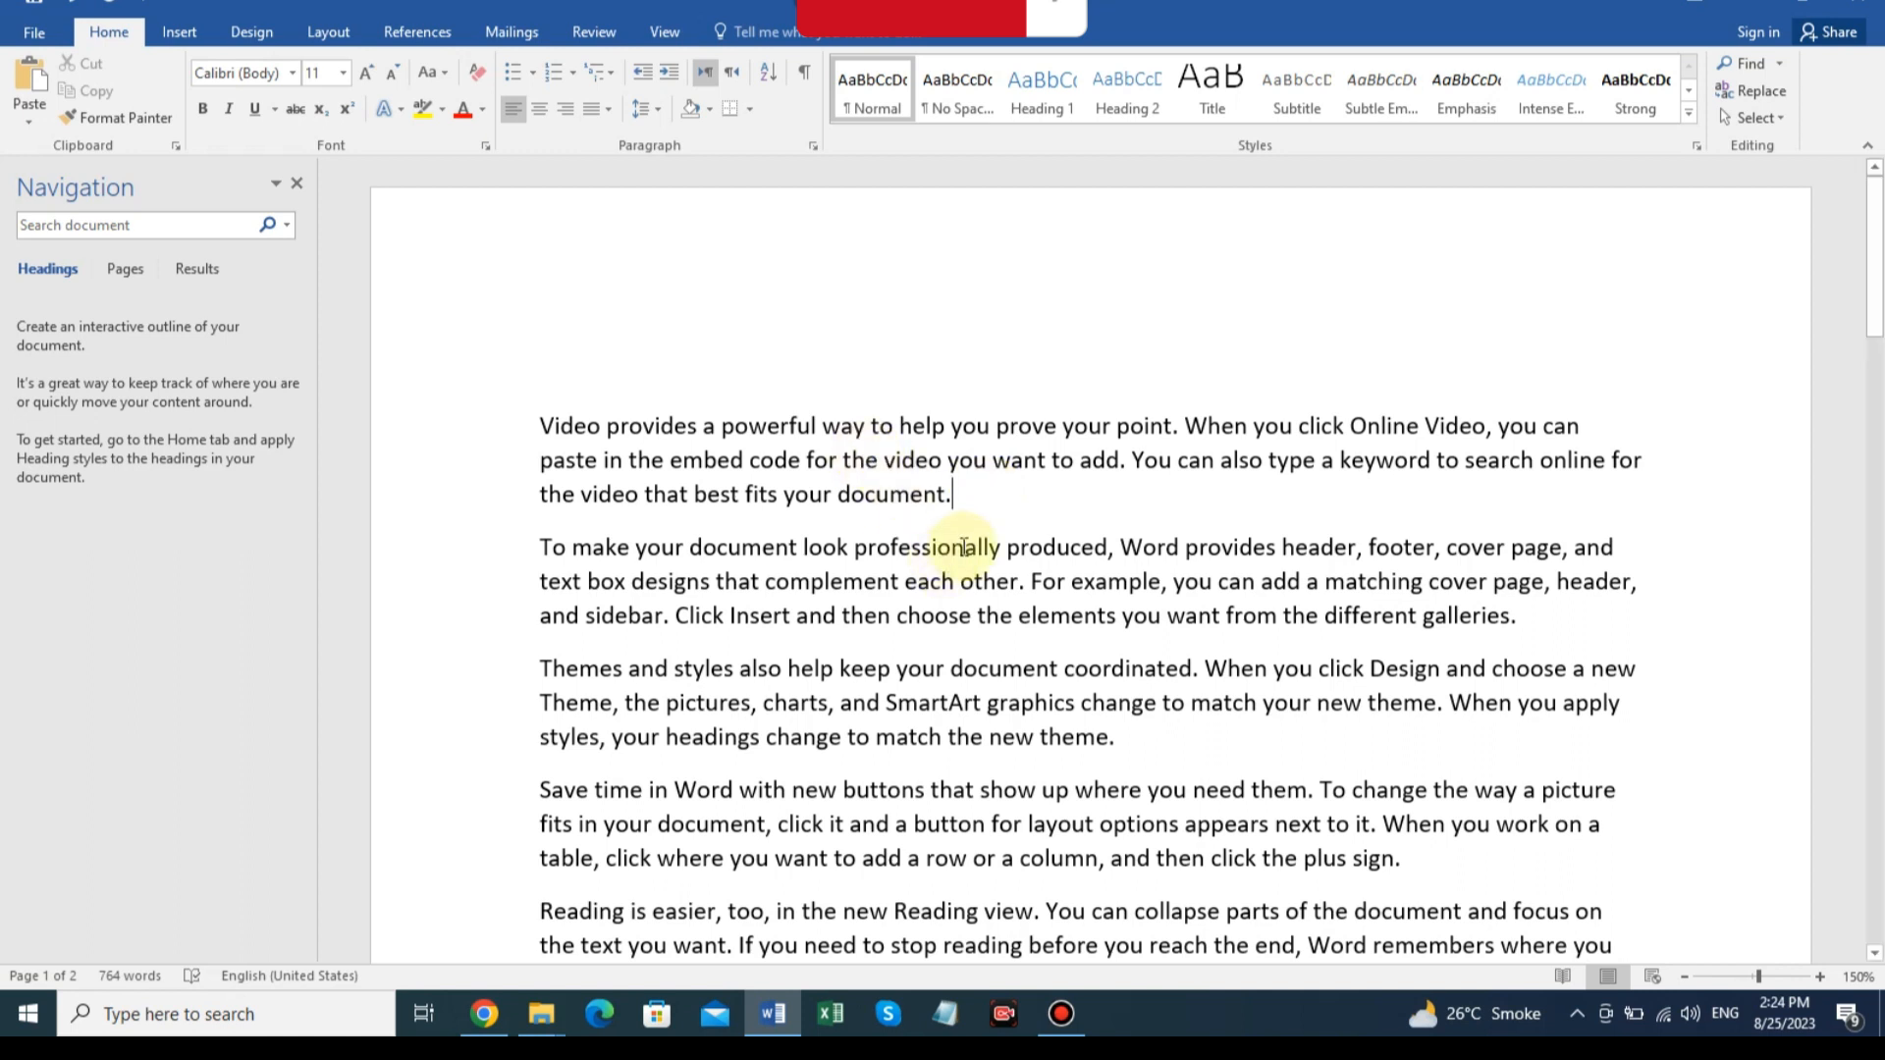
{"action": "left_click_drag", "start_coordinate": [954, 497], "coordinate": [526, 497]}
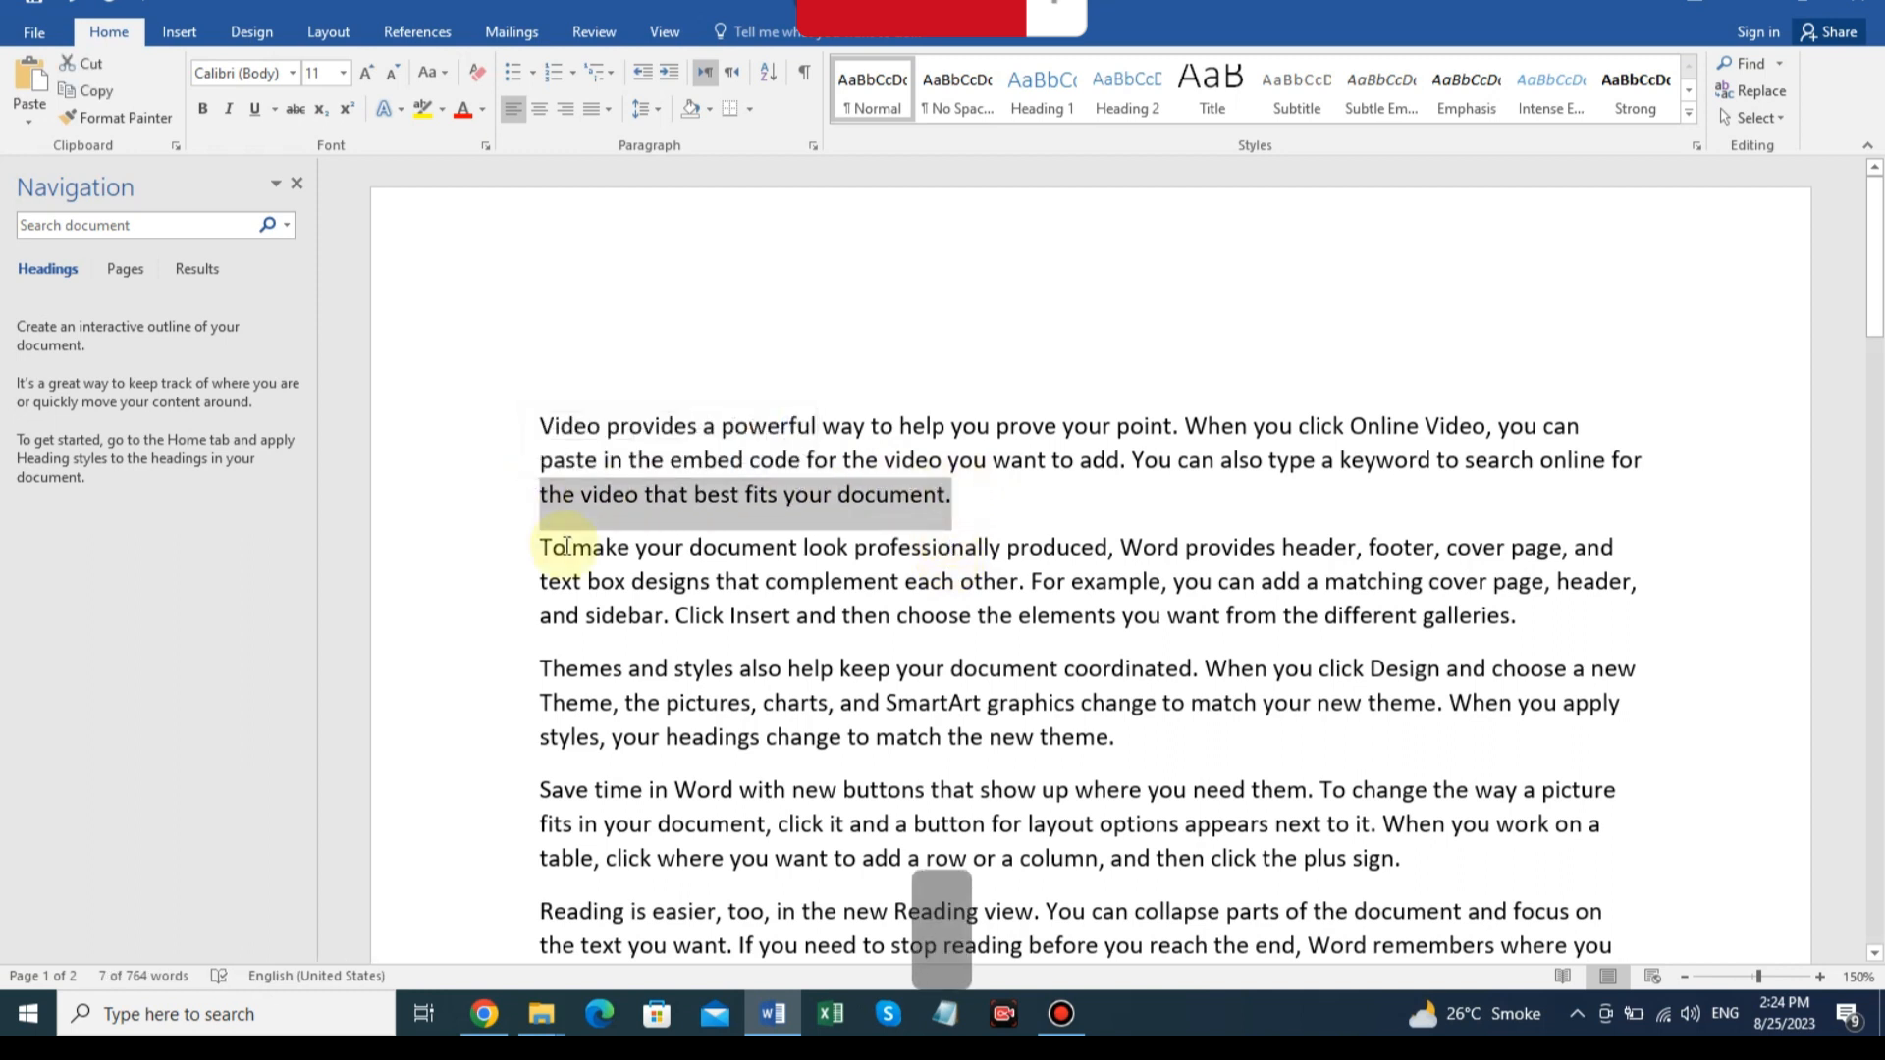
{"action": "key", "text": "ctrl+c"}
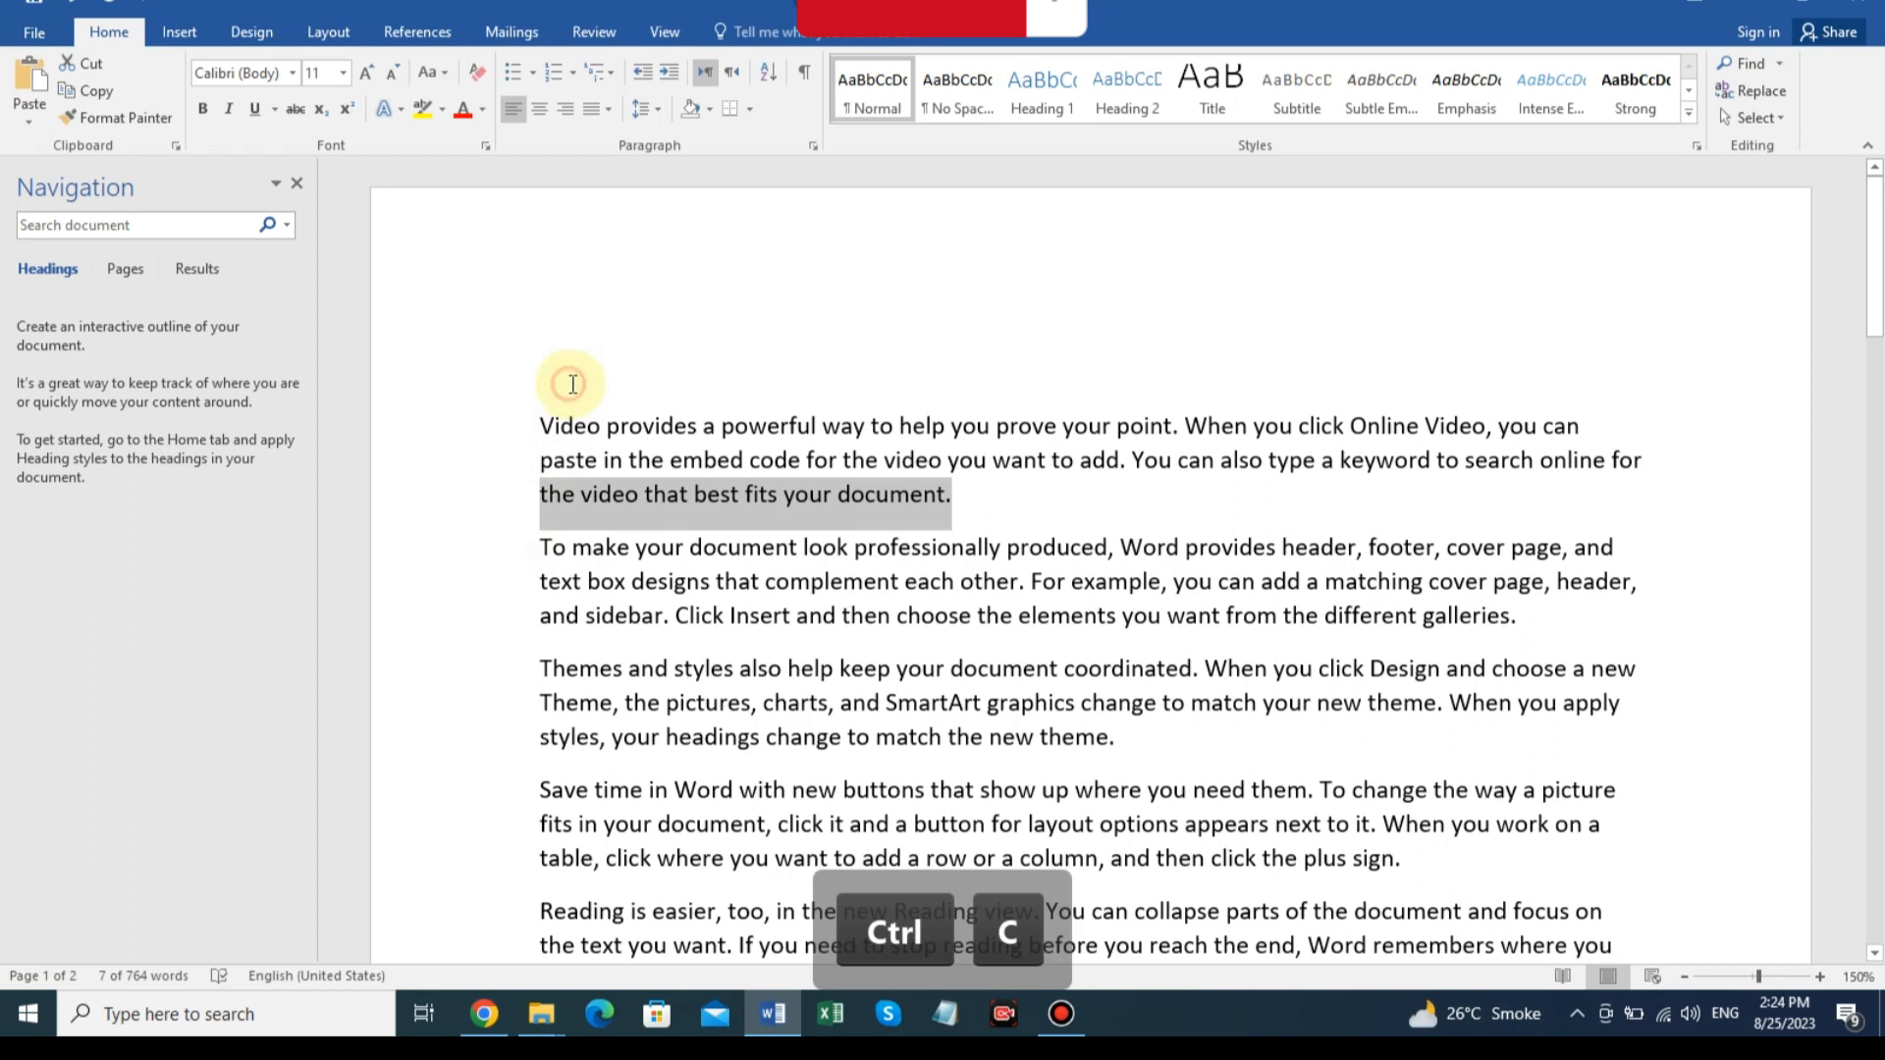
{"action": "left_click", "coordinate": [573, 383]}
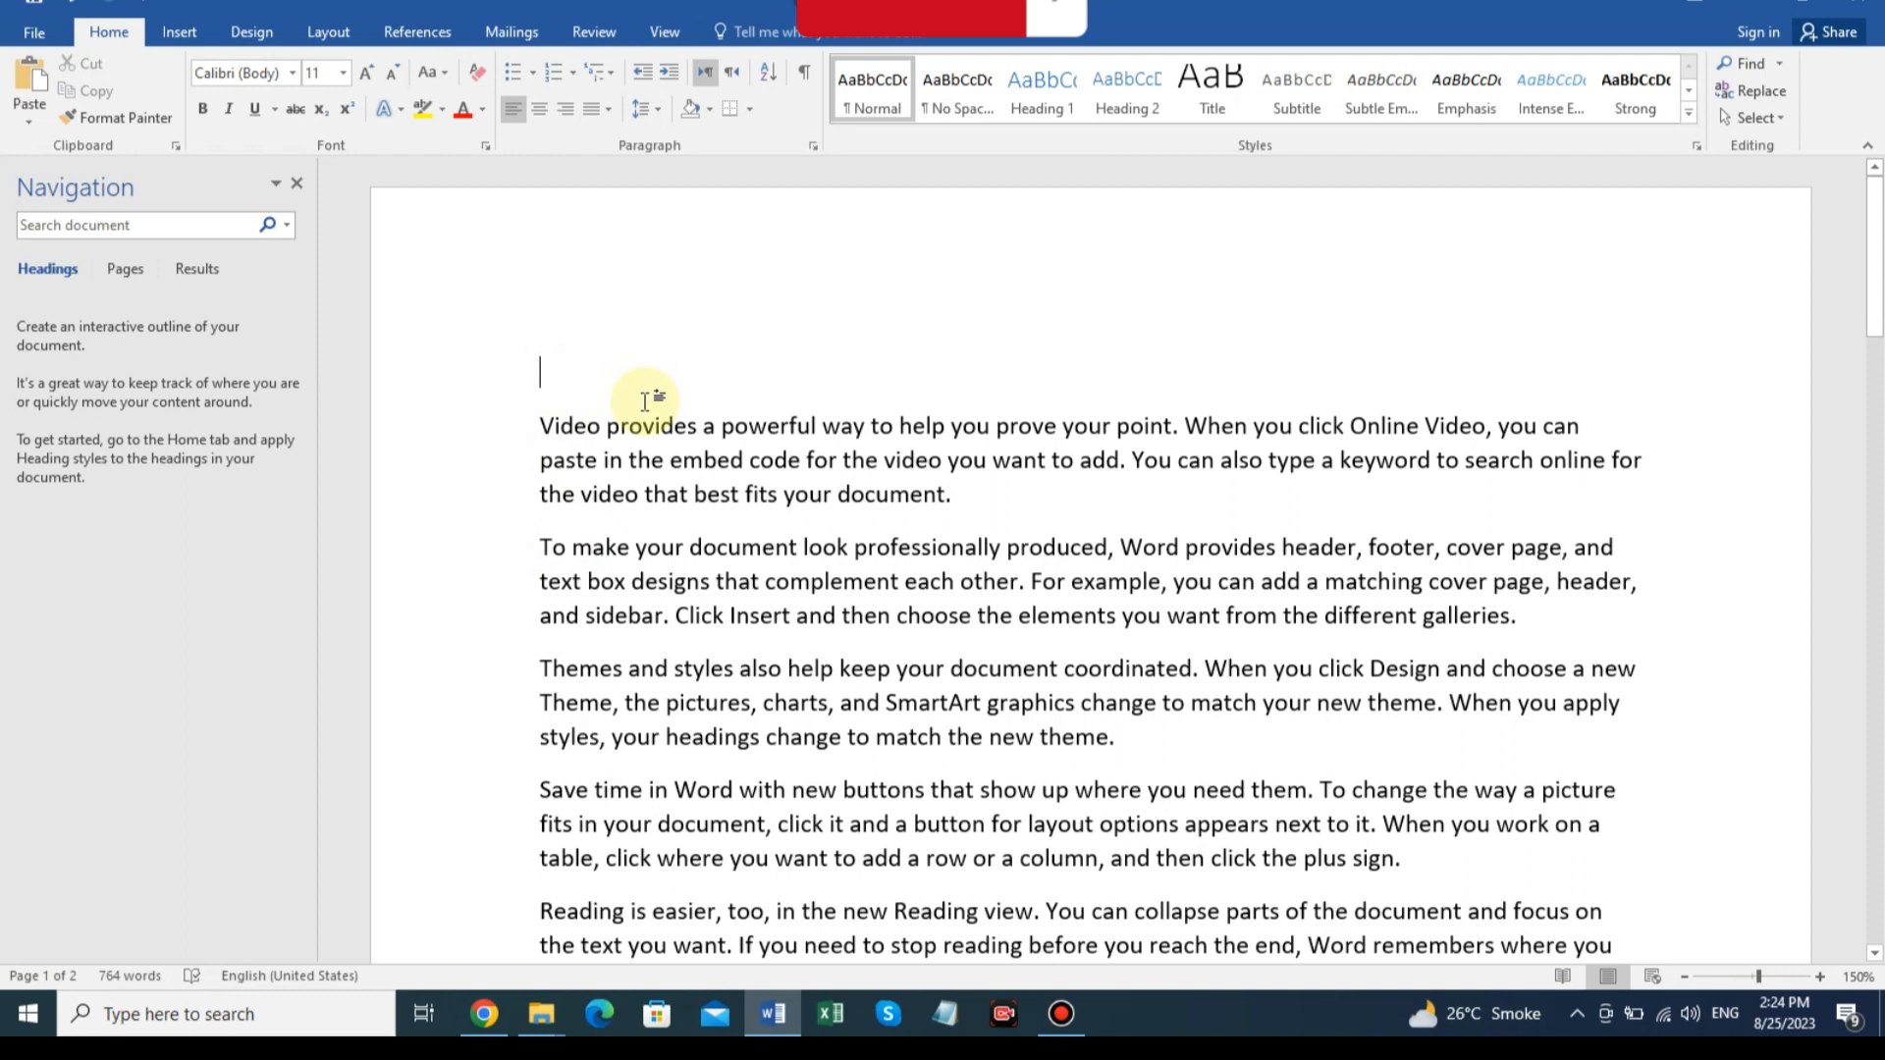
{"action": "key", "text": "ctrl+v"}
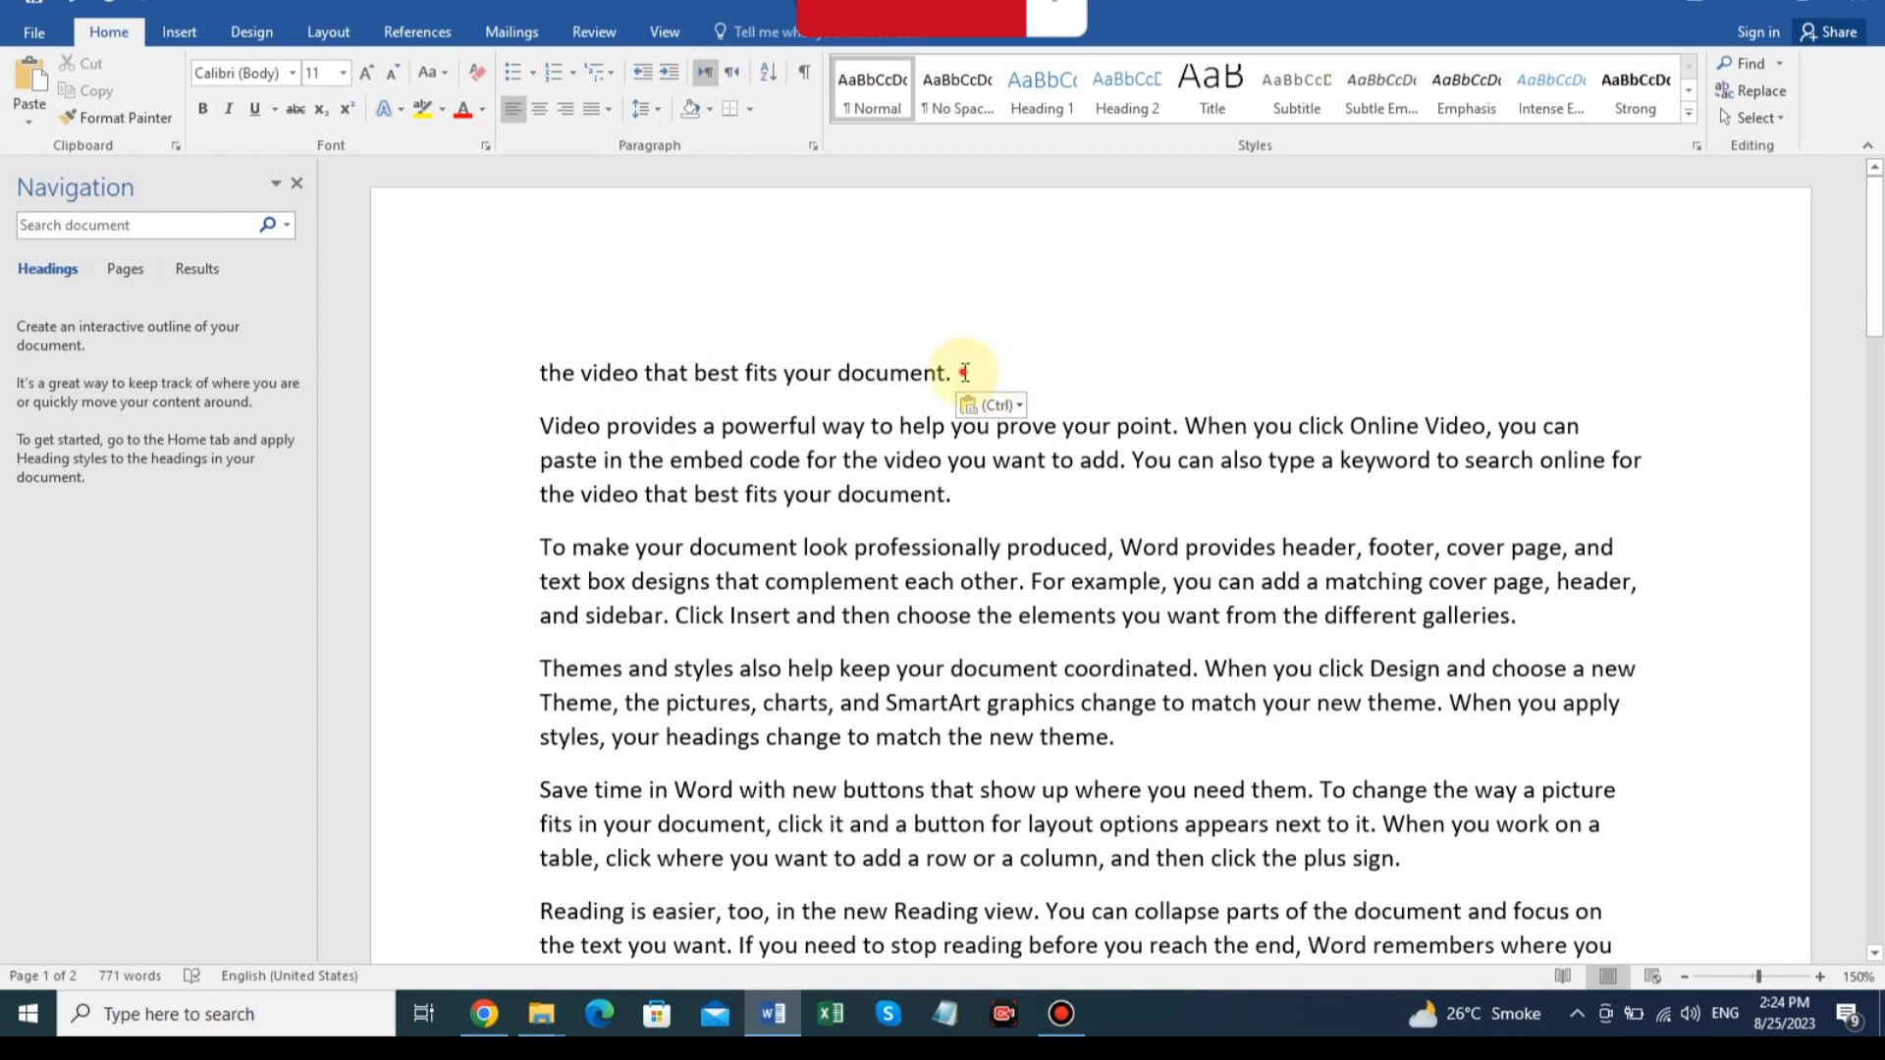
Center the pasted line at the beginning of the document and deselect it.
{"action": "left_click_drag", "start_coordinate": [968, 372], "coordinate": [543, 373]}
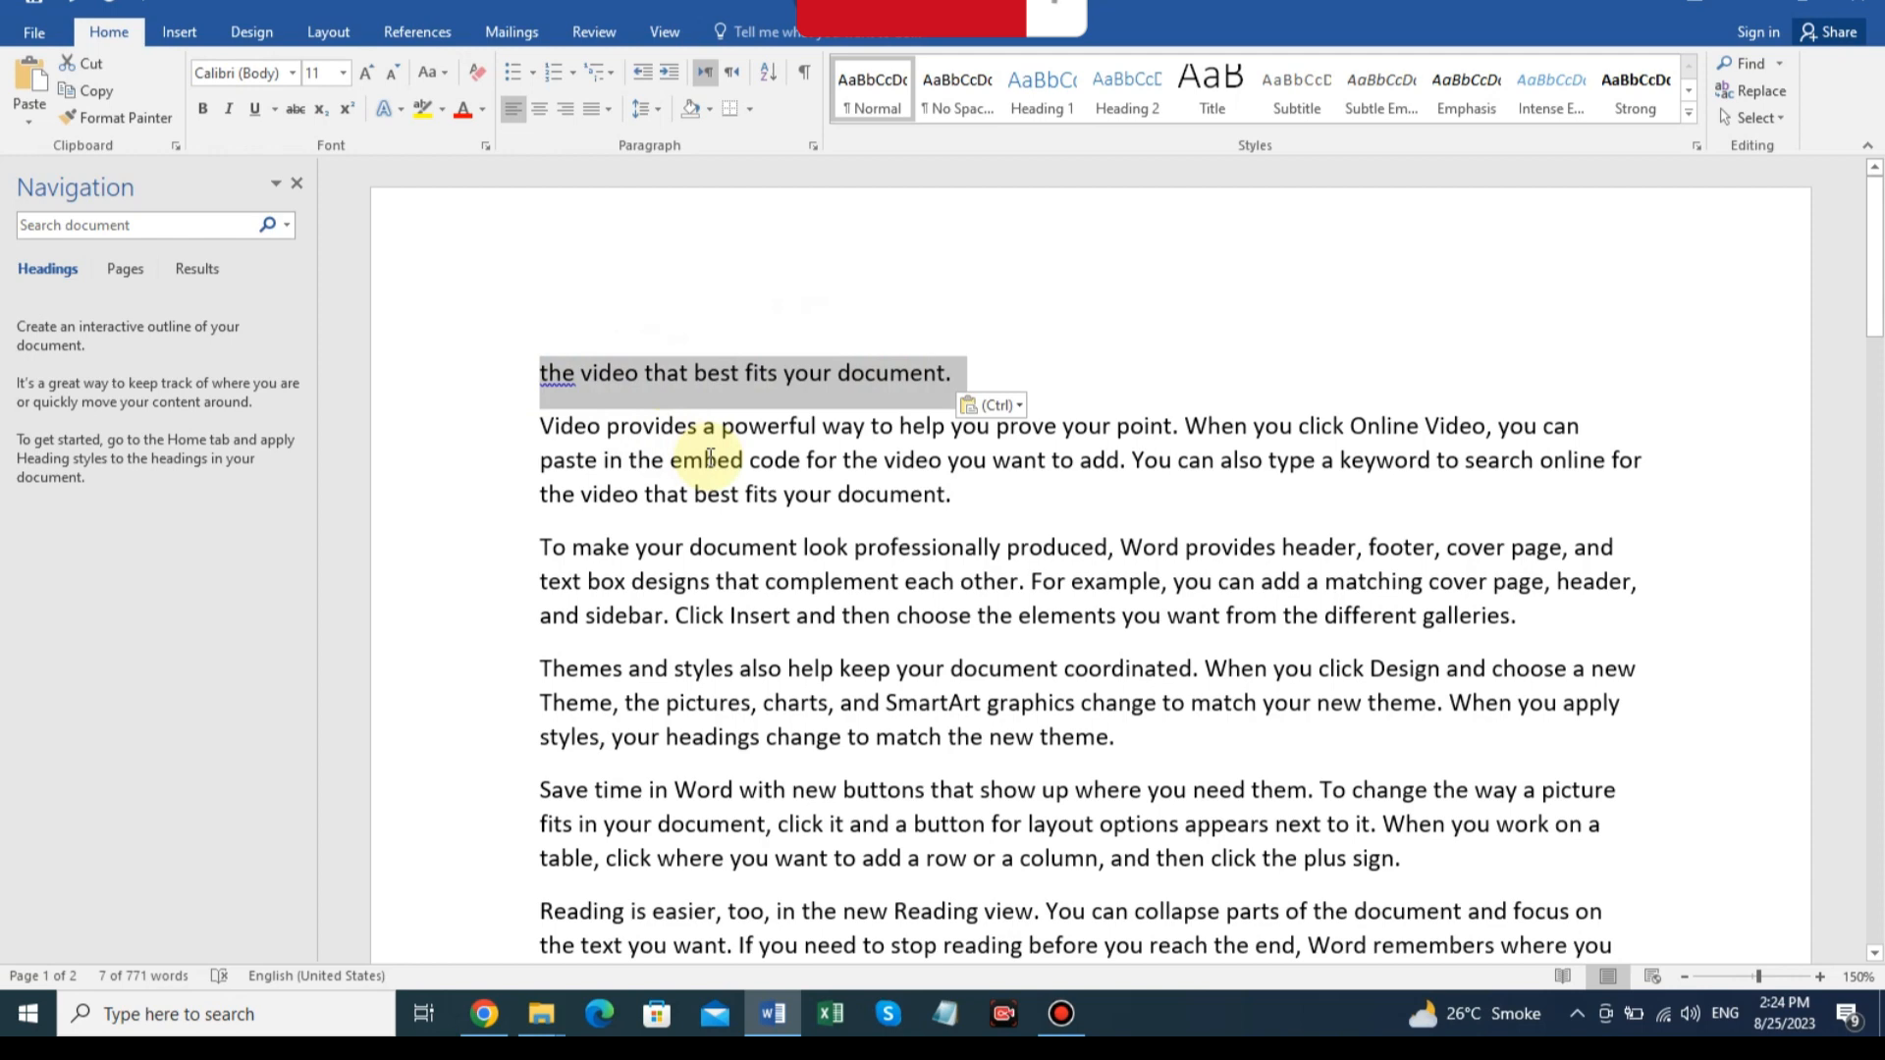
{"action": "key", "text": "ctrl"}
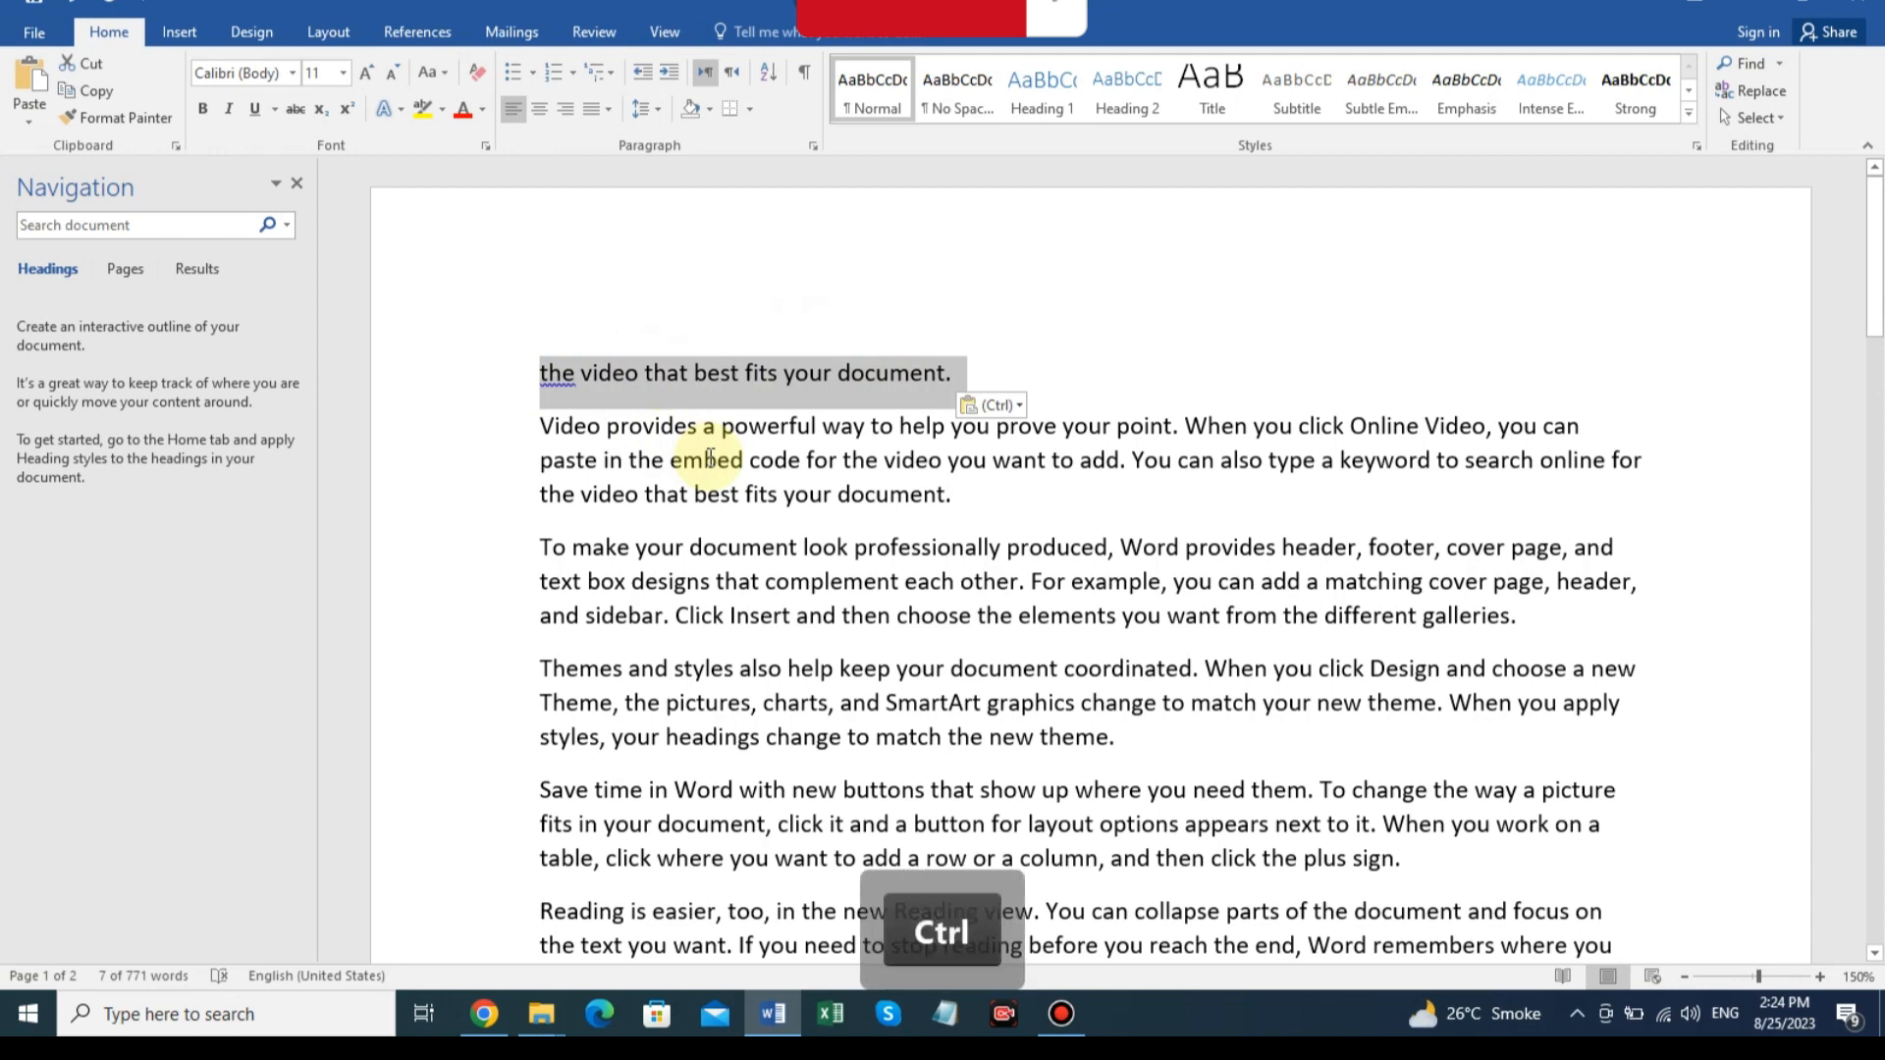
{"action": "key", "text": "ctrl+e"}
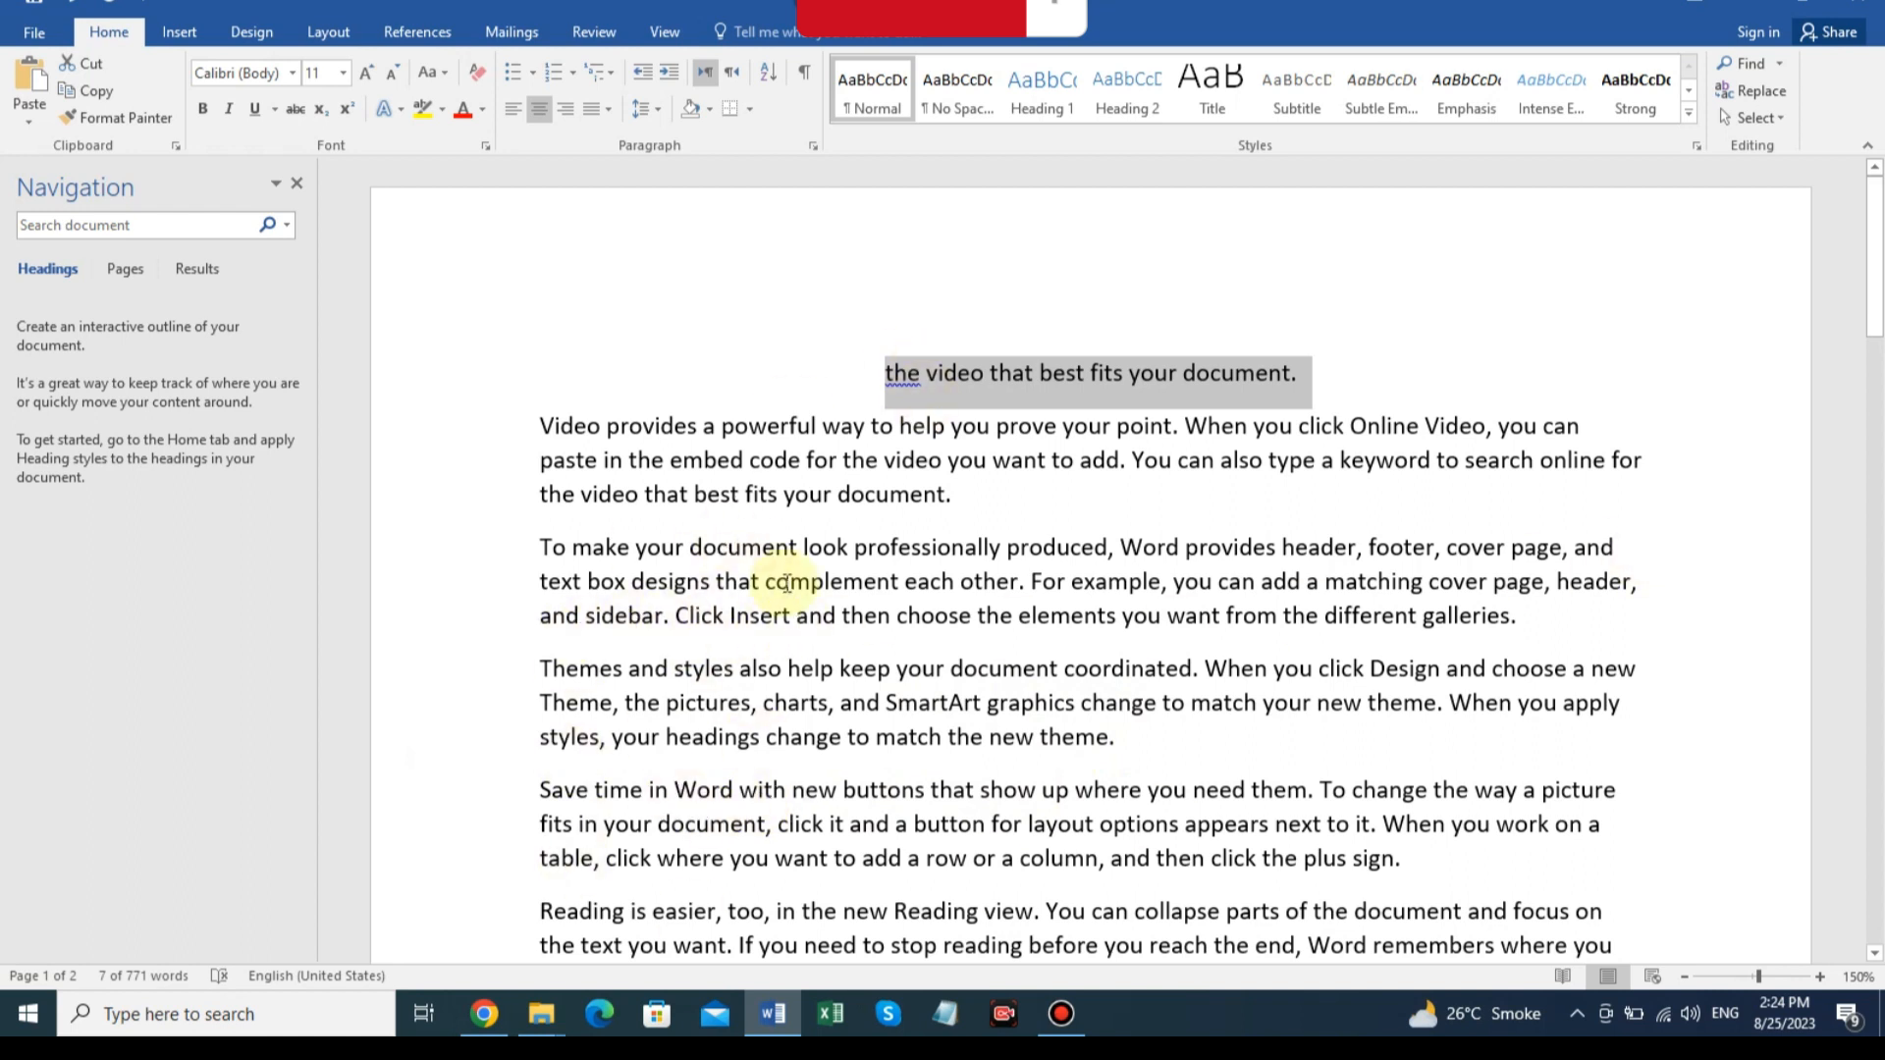
{"action": "left_click", "coordinate": [736, 356]}
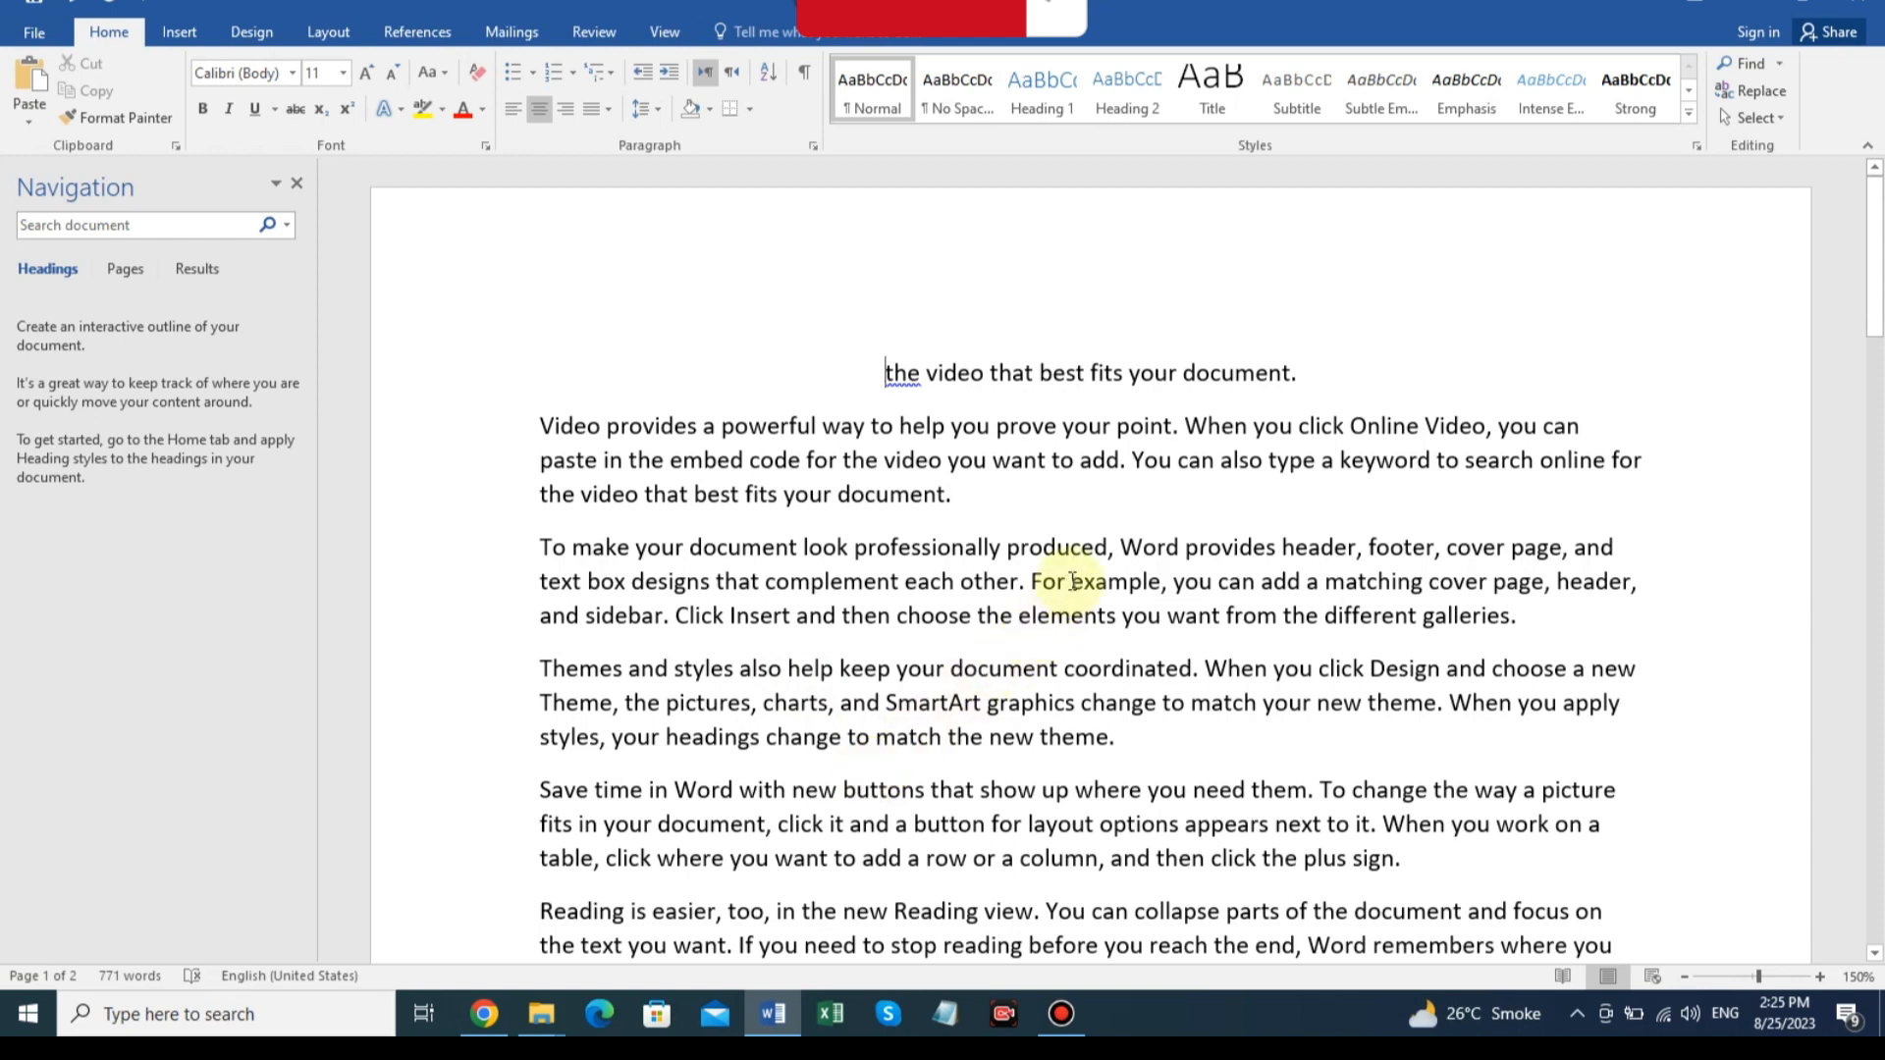
Search the document for the word "example" copied from the second paragraph, review the highlighted matches, and clear the search.
{"action": "left_click_drag", "start_coordinate": [1072, 584], "coordinate": [1159, 580]}
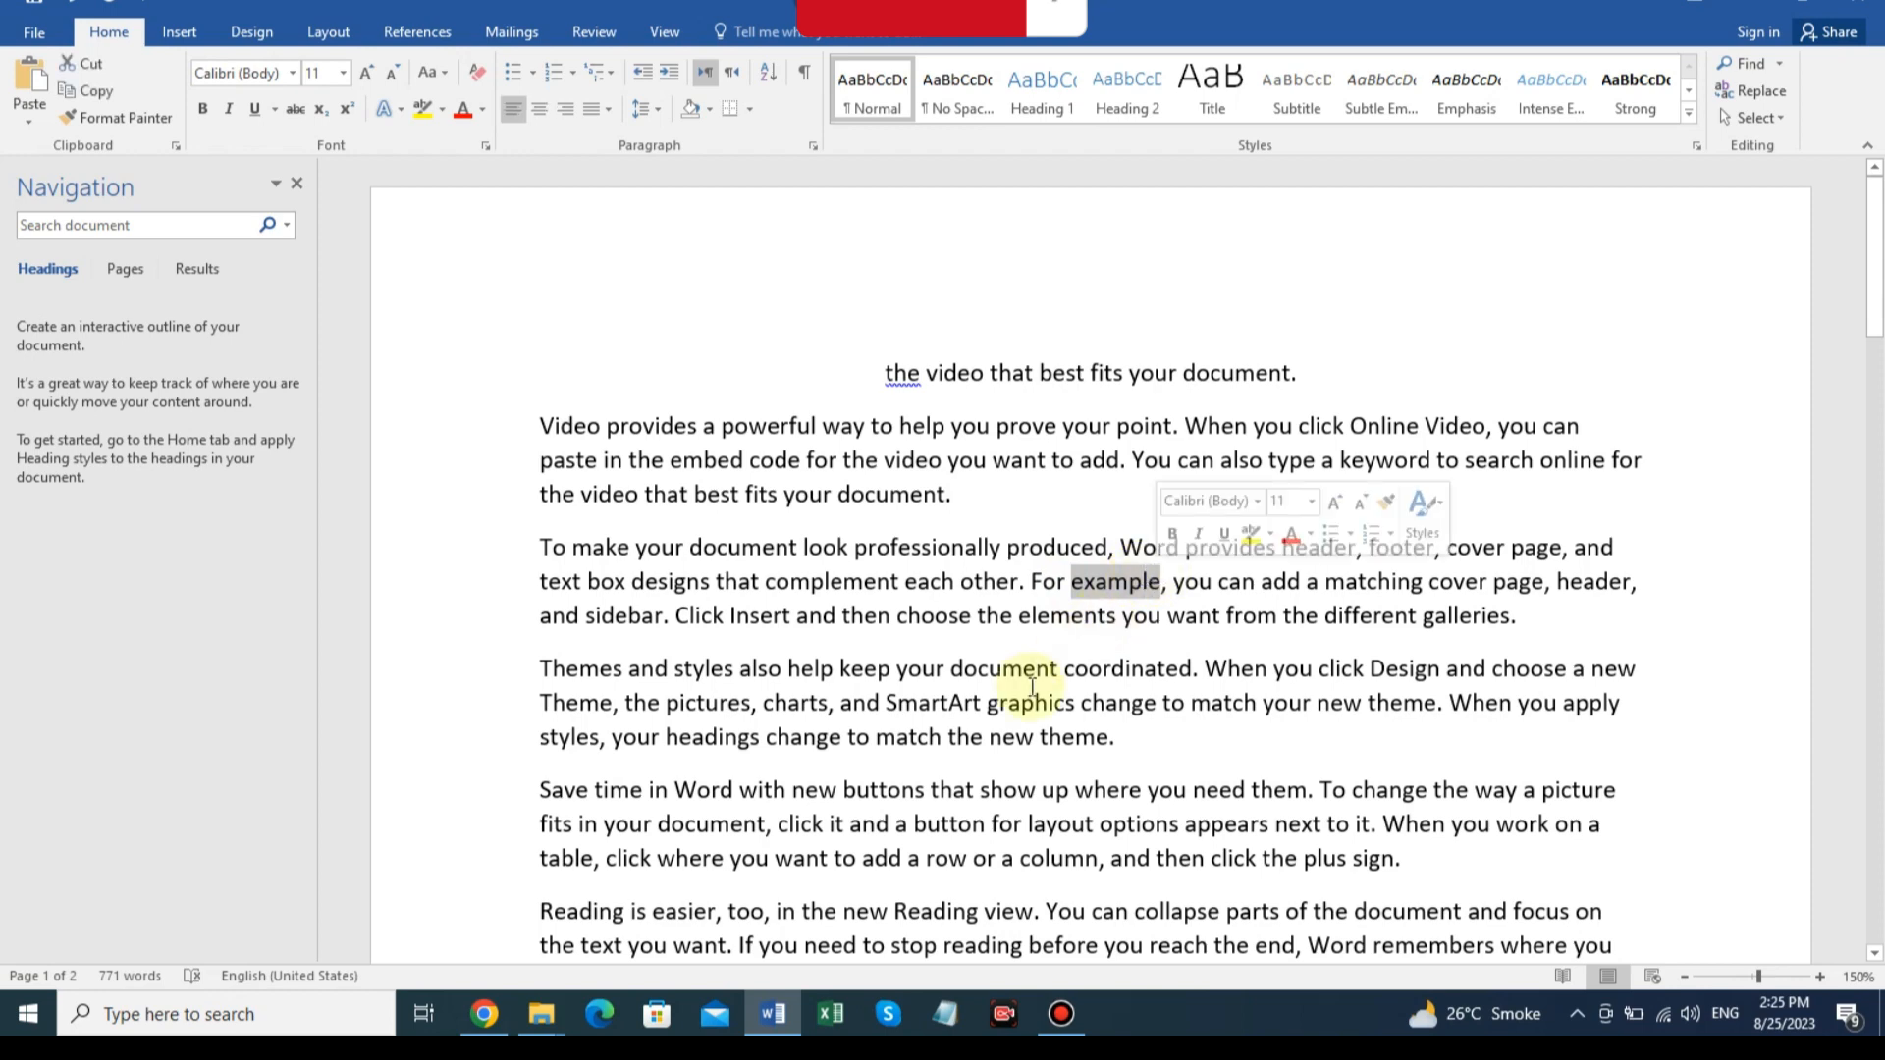
{"action": "key", "text": "ctrl+c"}
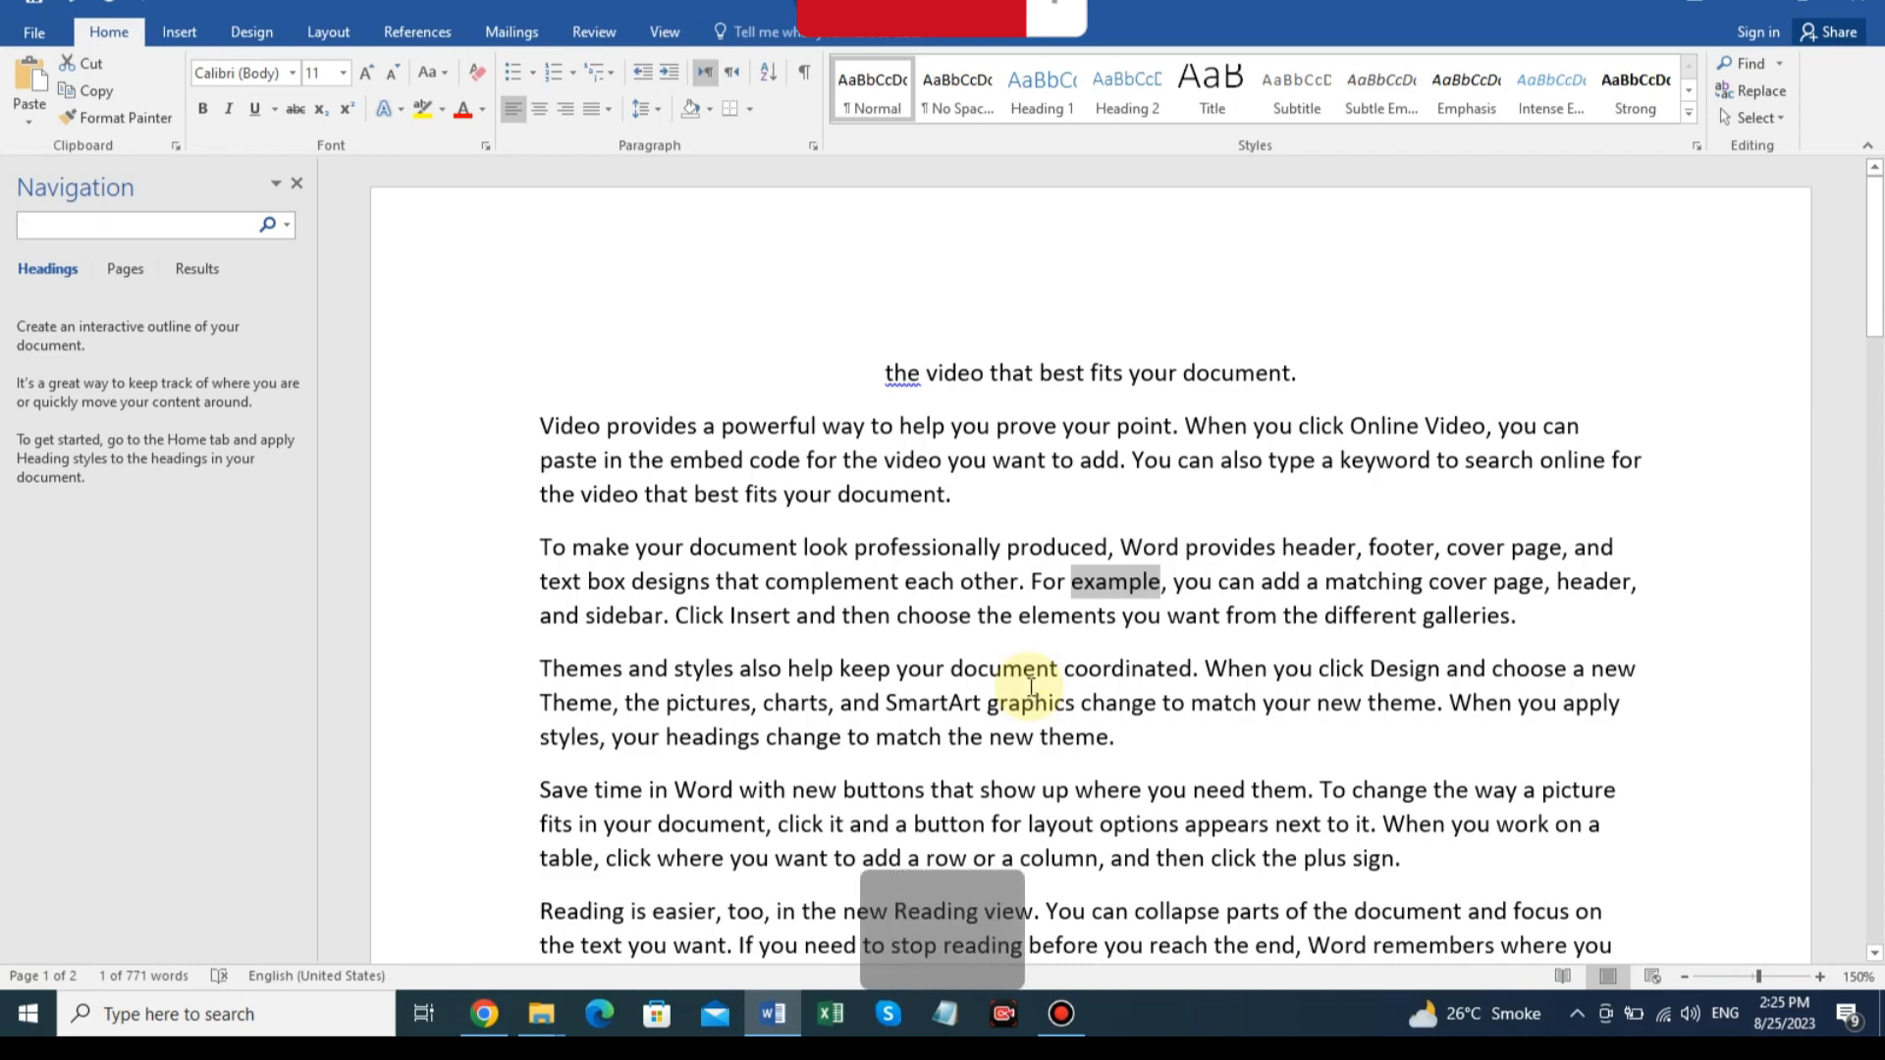
{"action": "key", "text": "ctrl+f"}
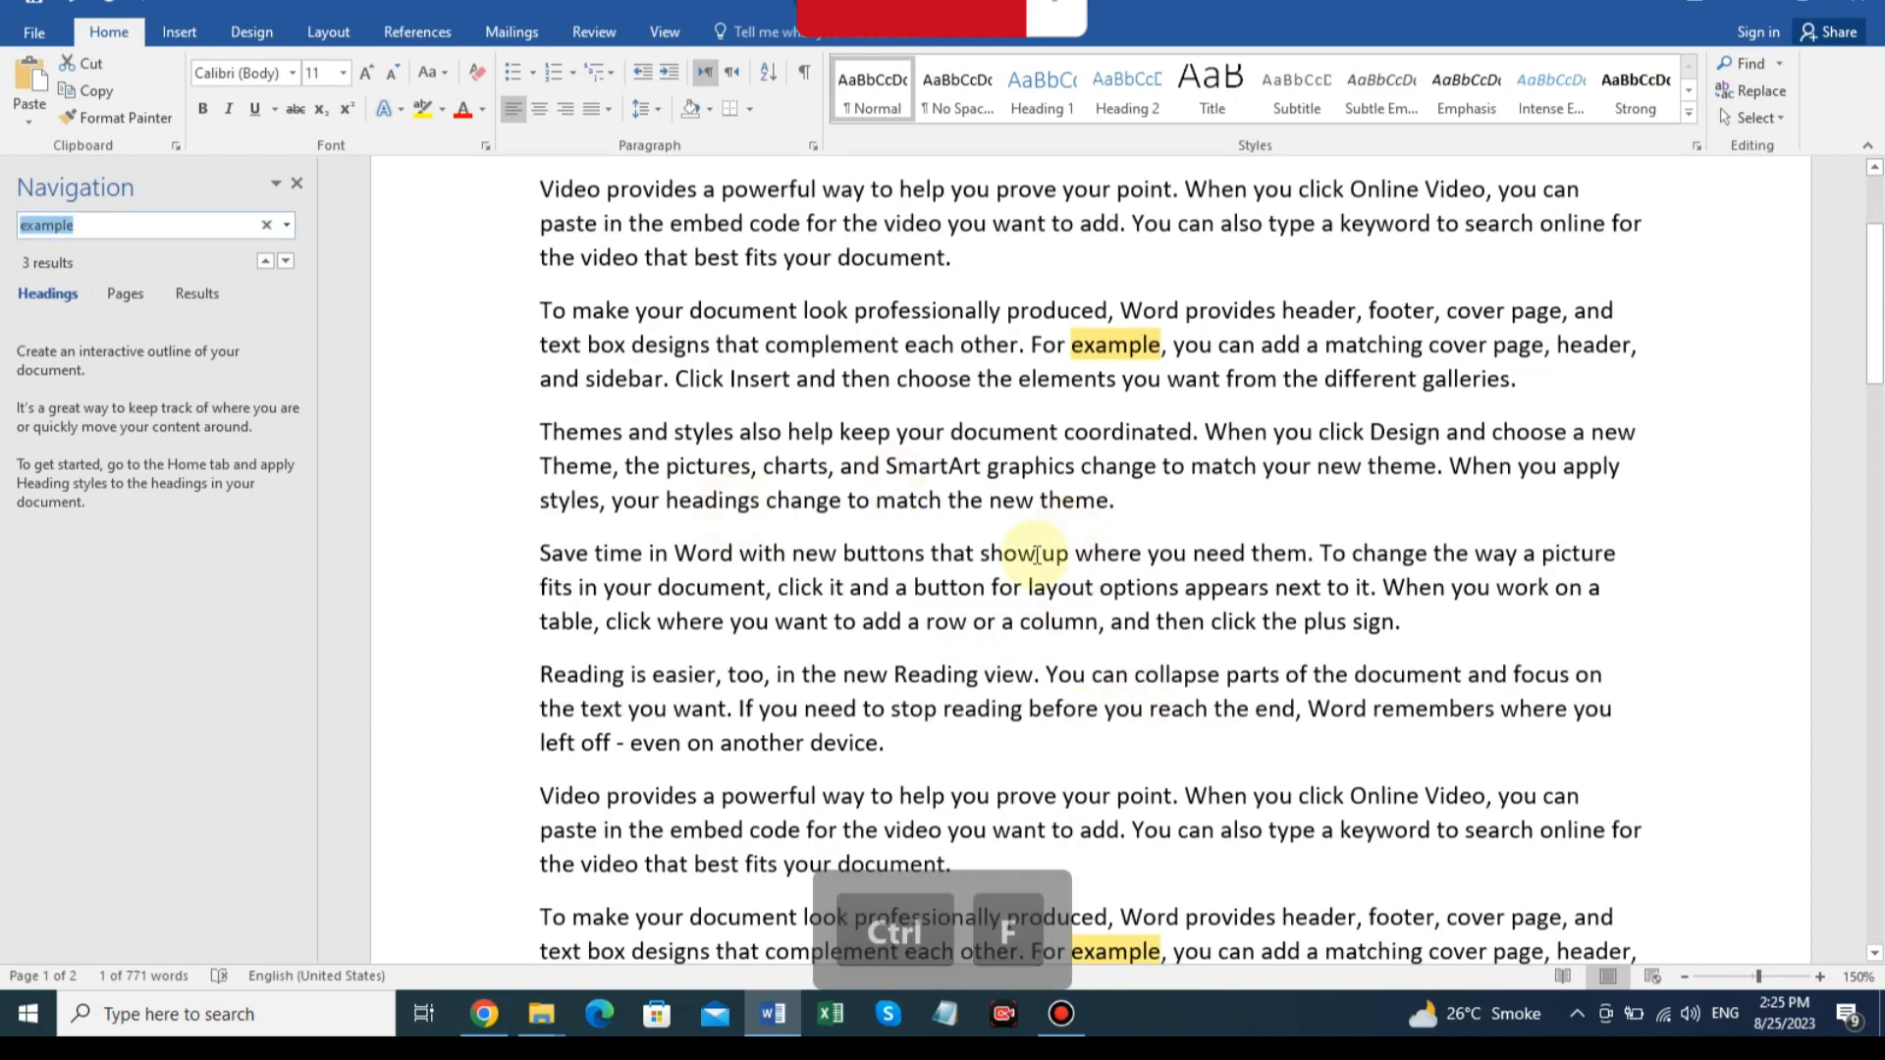
{"action": "scroll", "coordinate": [1005, 690], "scroll_direction": "up", "scroll_amount": 2}
{"action": "scroll", "coordinate": [1005, 690], "scroll_direction": "down", "scroll_amount": 6}
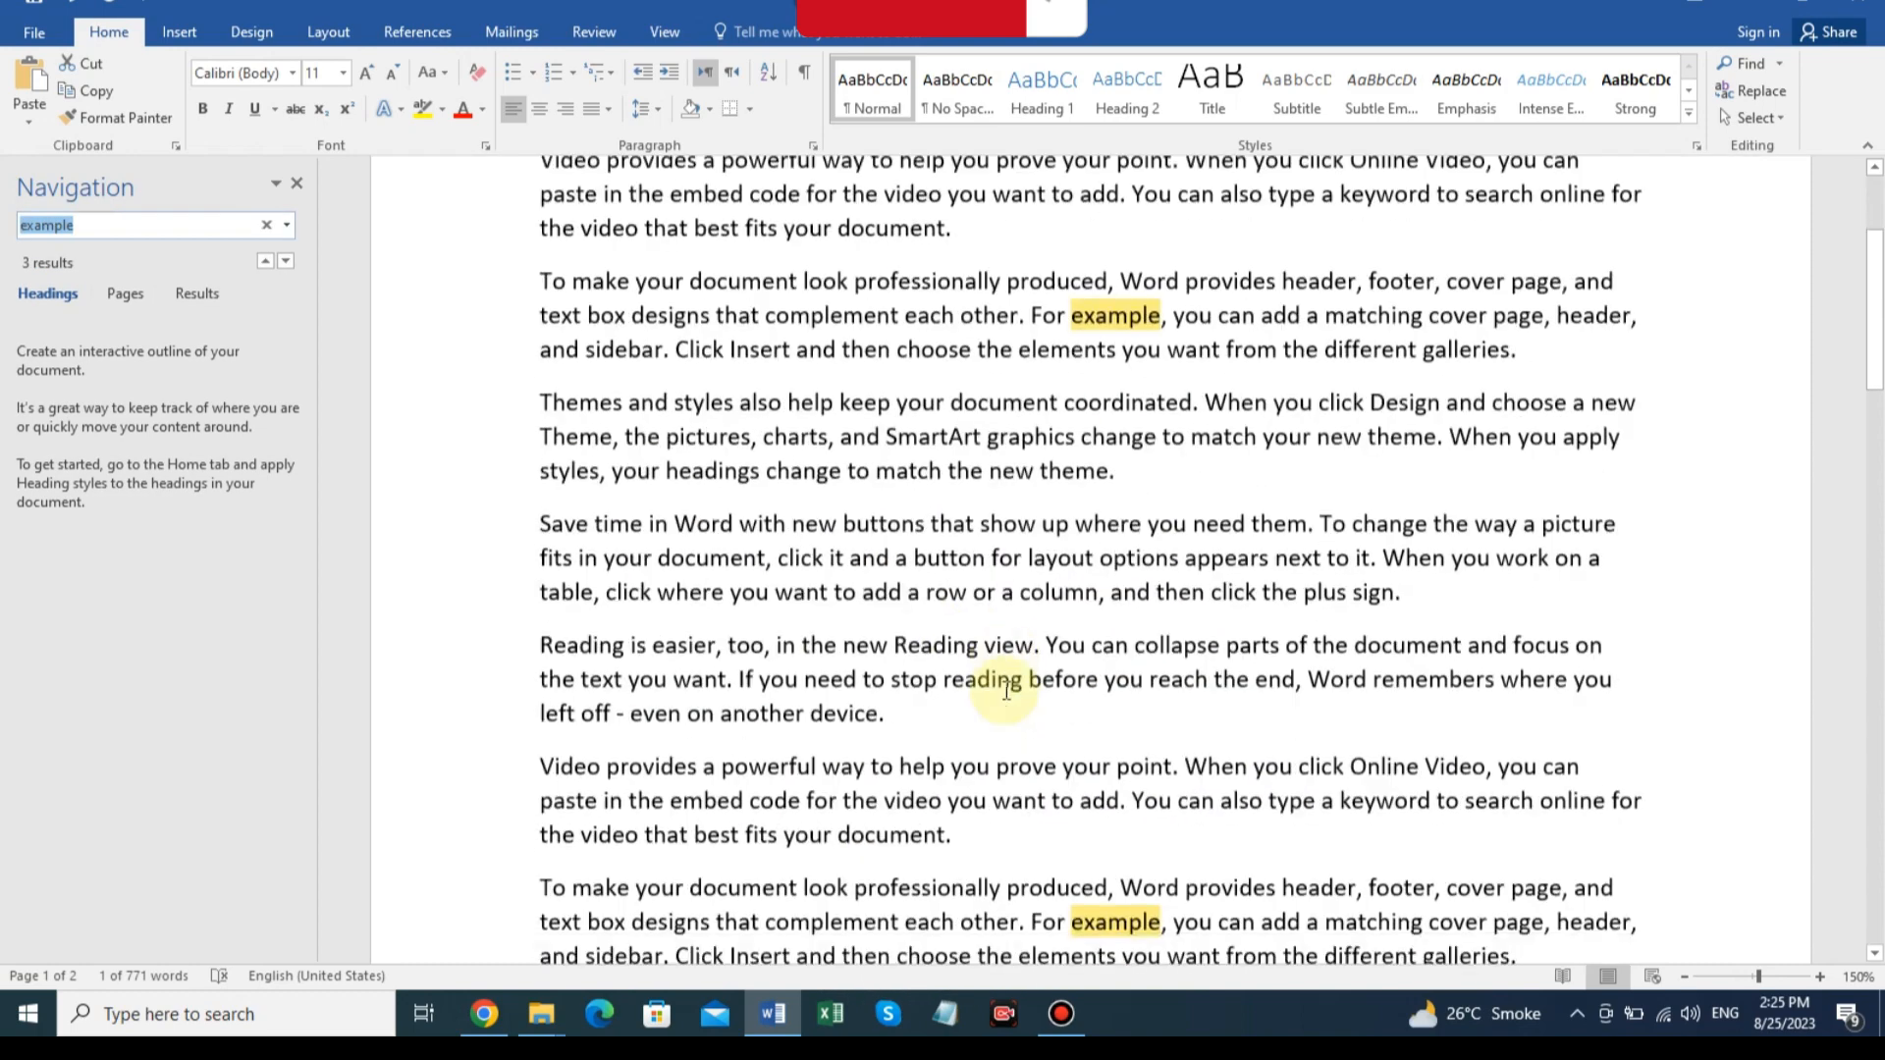
{"action": "scroll", "coordinate": [1005, 691], "scroll_direction": "down", "scroll_amount": 8}
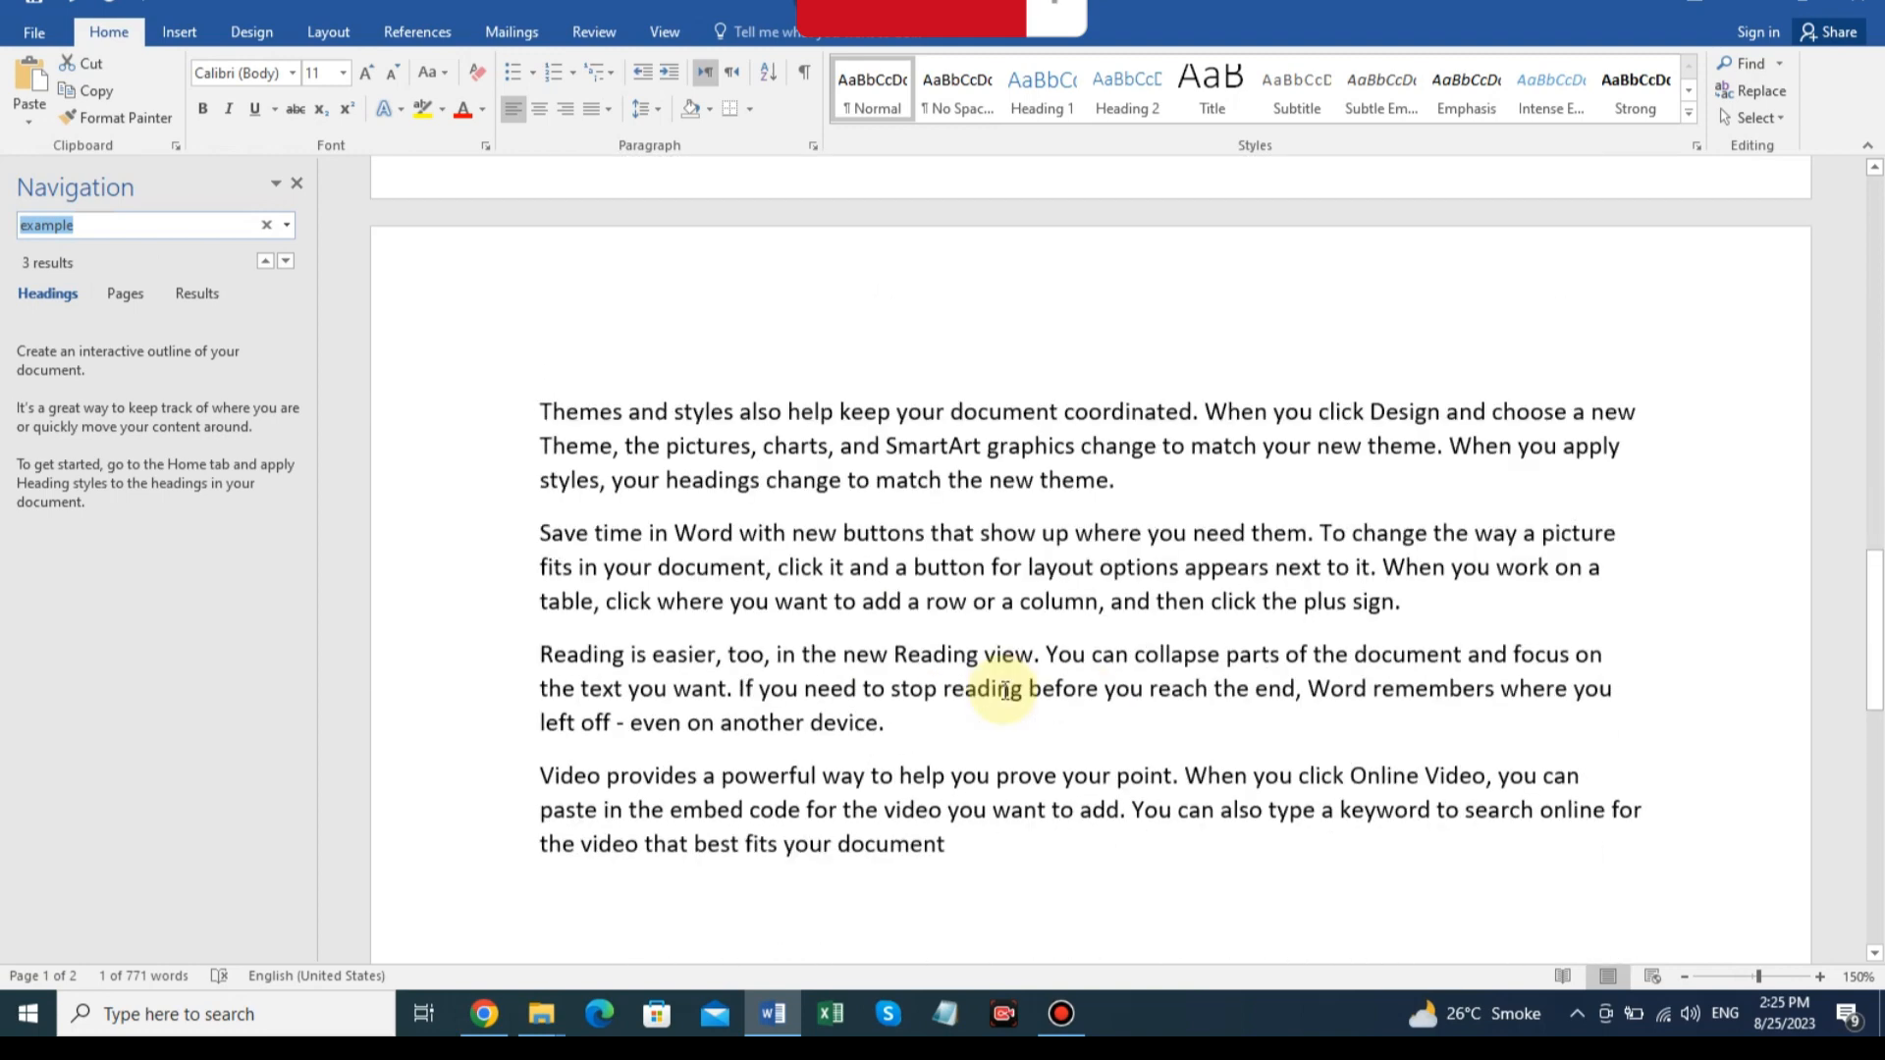
{"action": "scroll", "coordinate": [1005, 690], "scroll_direction": "up", "scroll_amount": 4}
{"action": "scroll", "coordinate": [1005, 690], "scroll_direction": "down", "scroll_amount": 8}
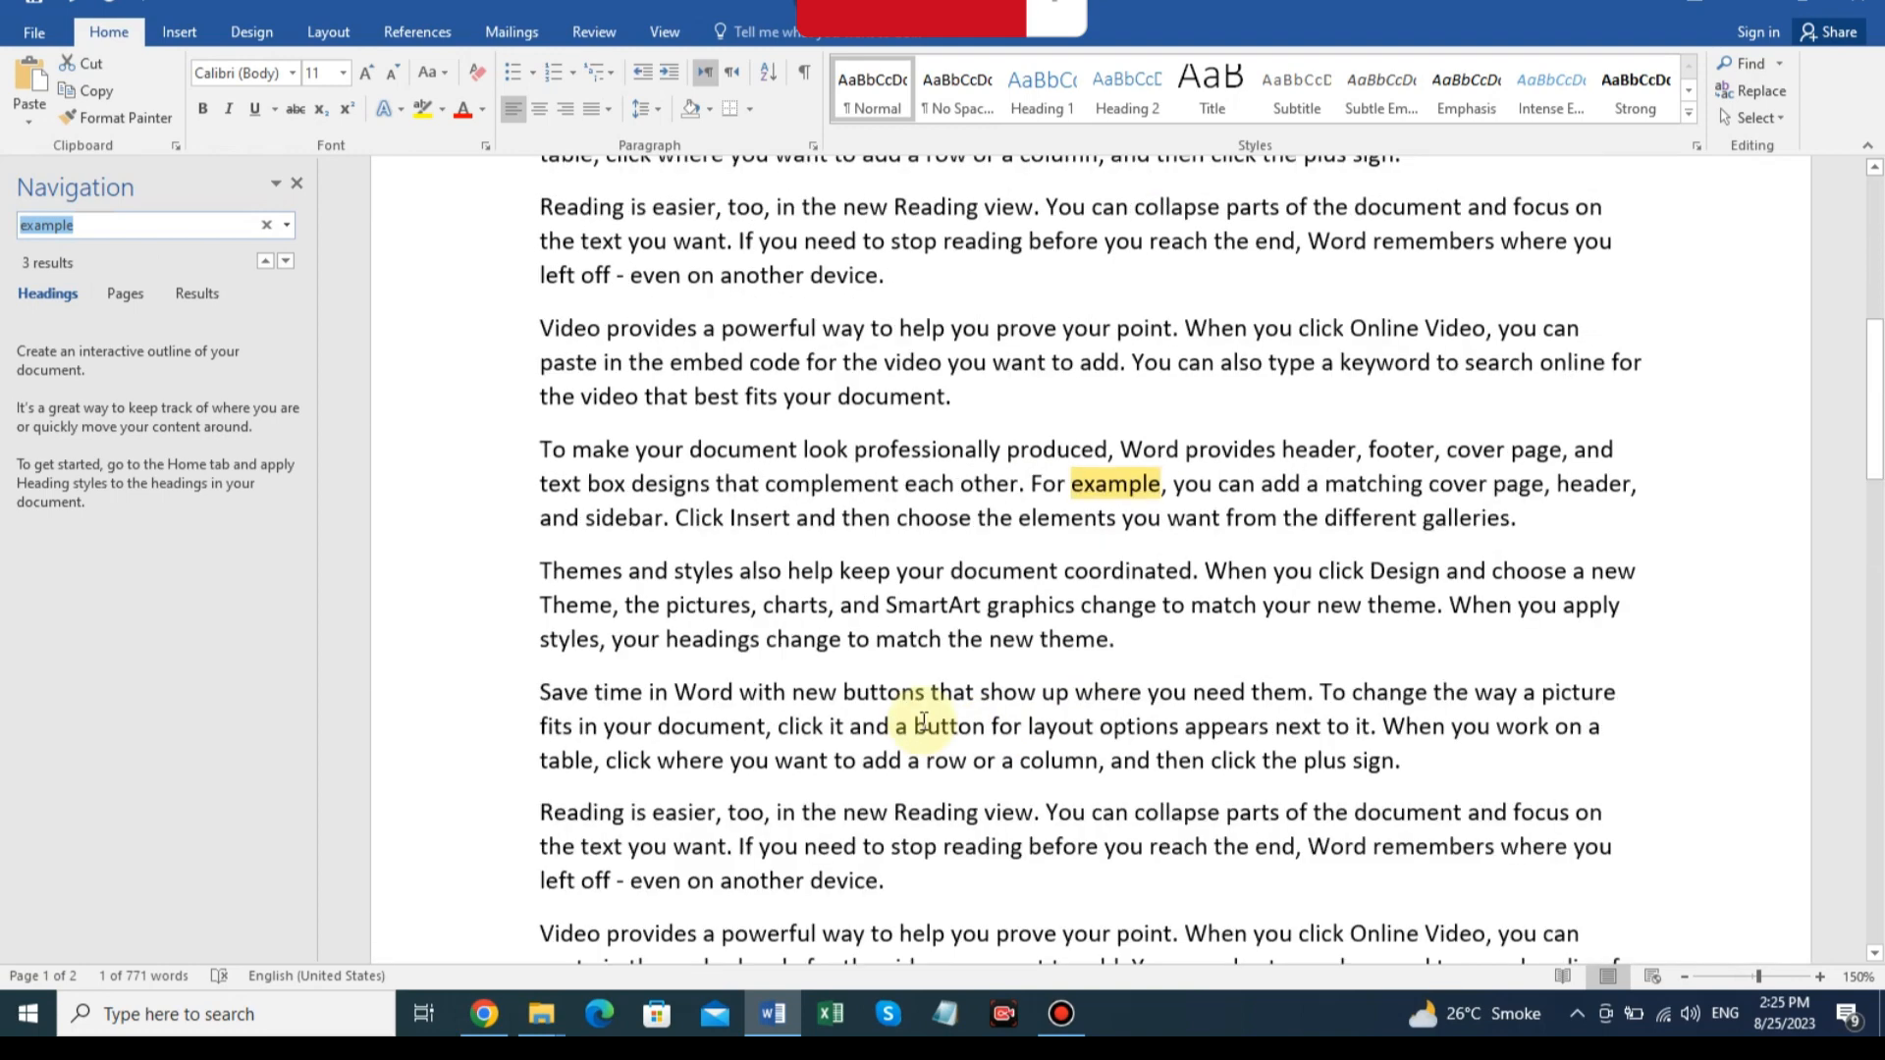
{"action": "scroll", "coordinate": [920, 721], "scroll_direction": "up", "scroll_amount": 3}
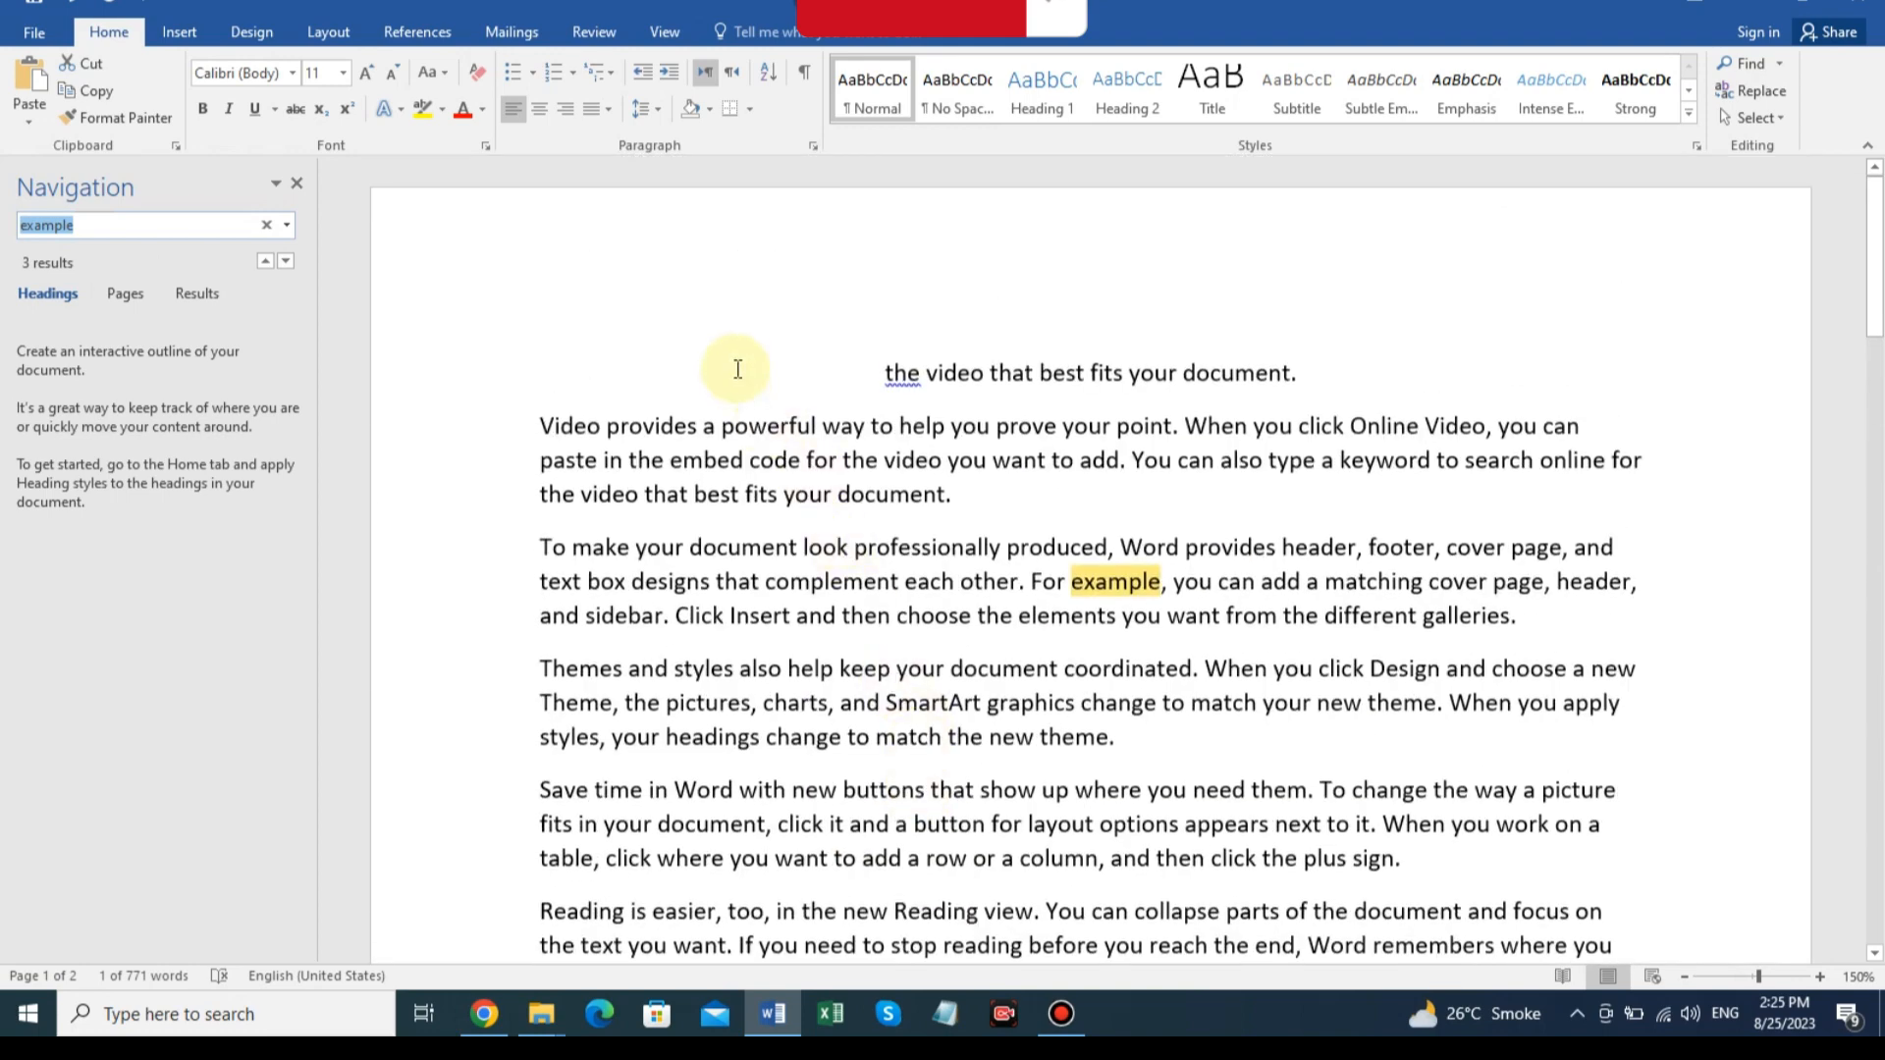
{"action": "left_click", "coordinate": [267, 225]}
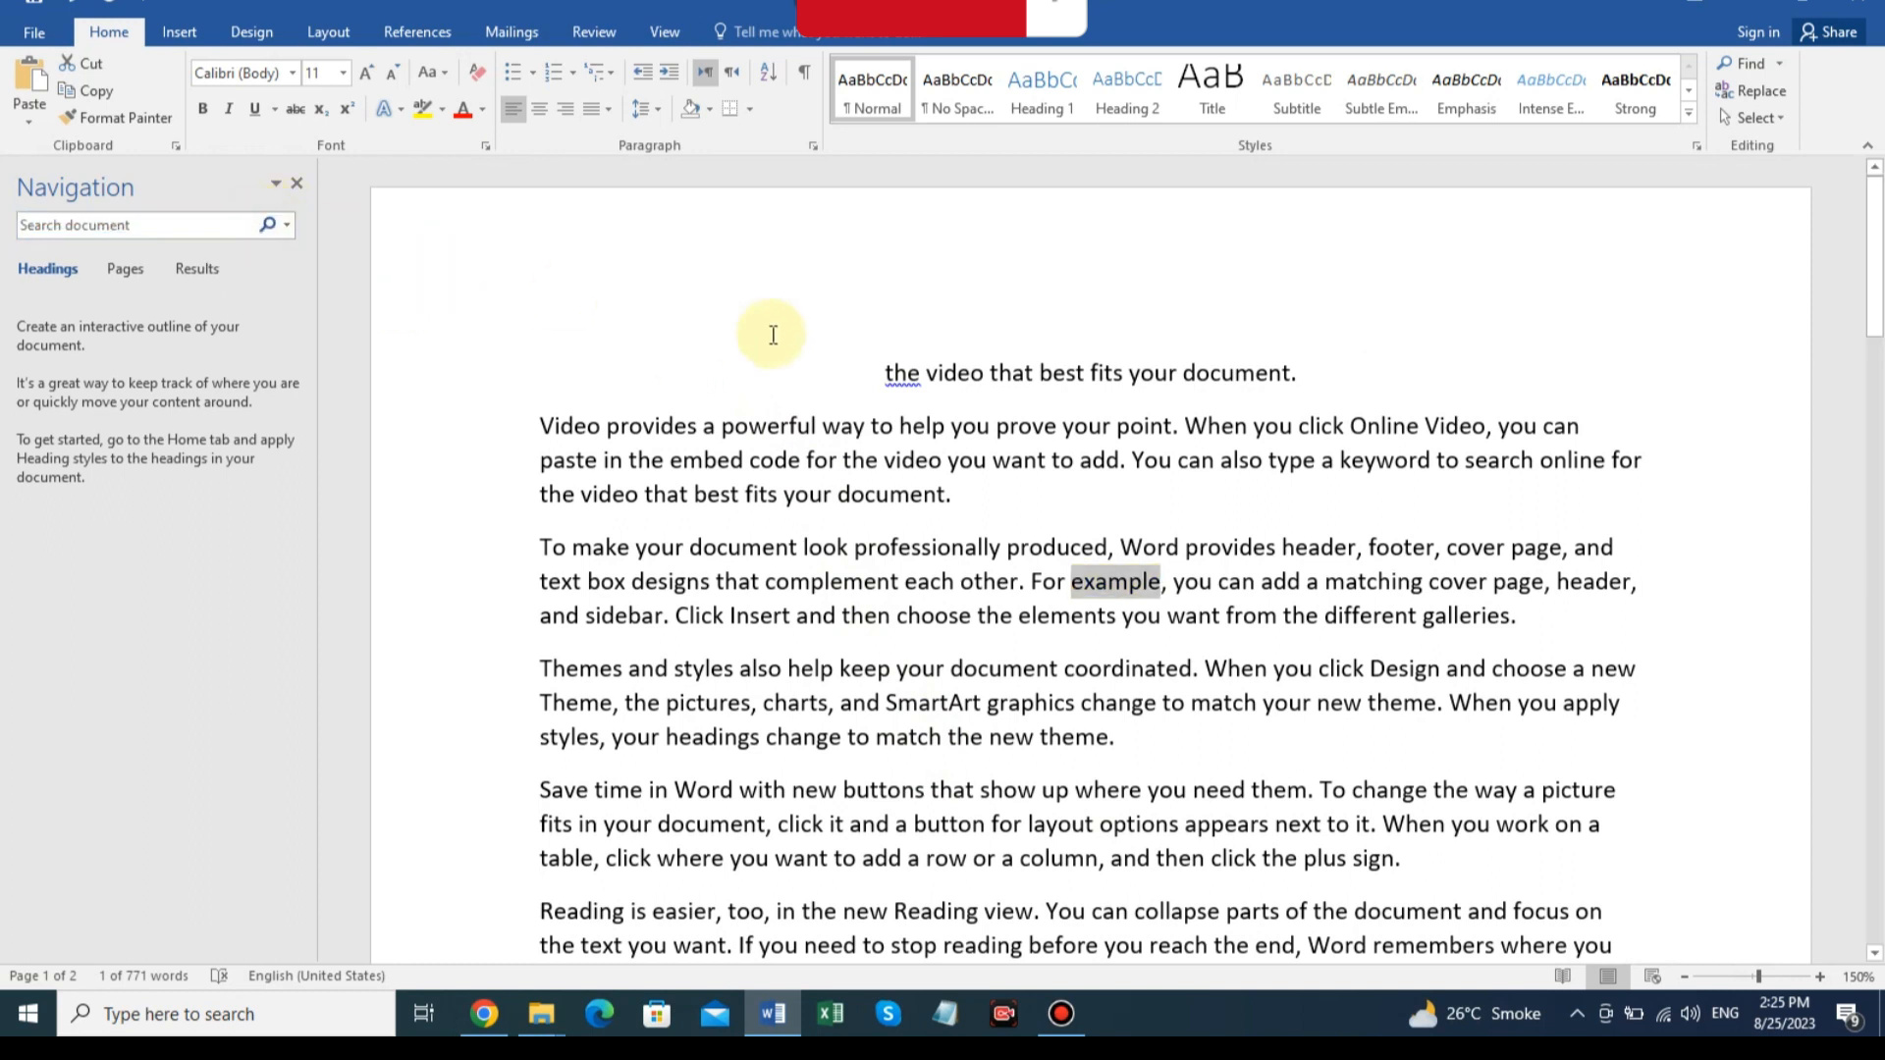
Jump to page 2 of the document with the Go To command.
{"action": "left_click", "coordinate": [785, 368]}
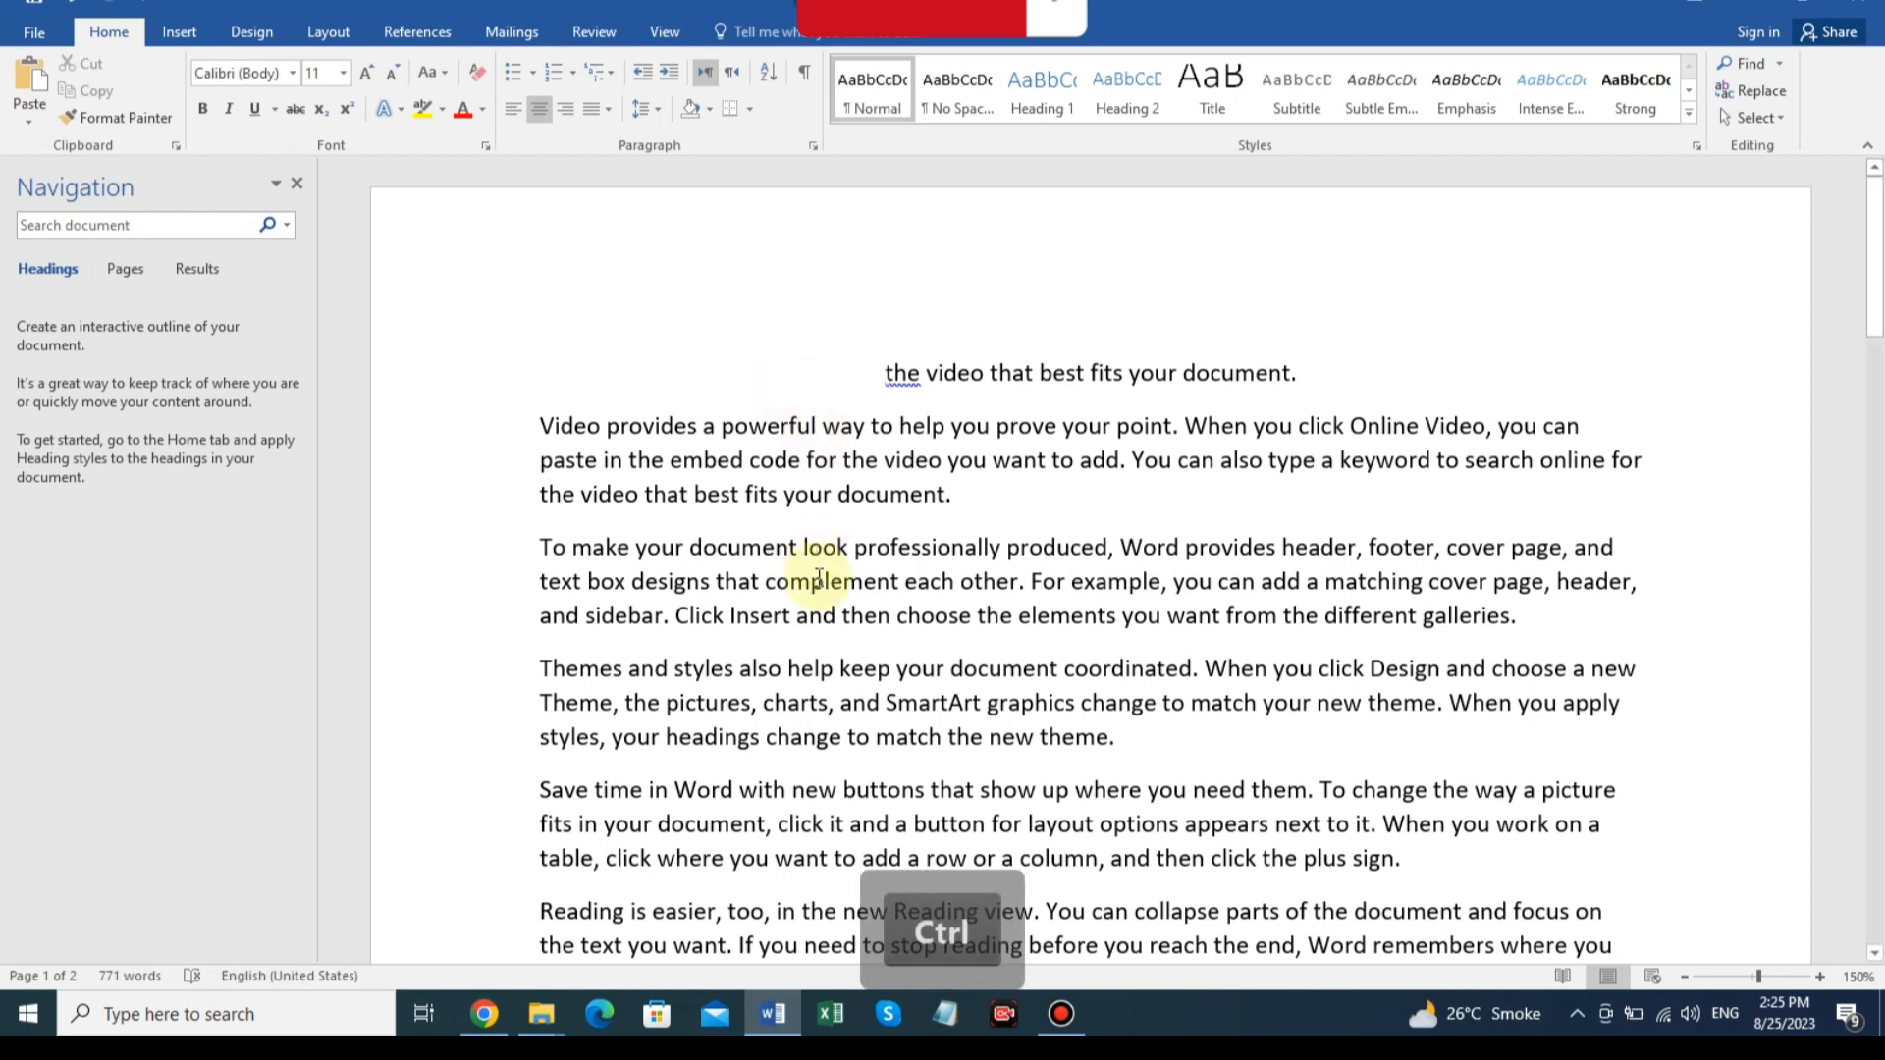
{"action": "key", "text": "ctrl+g"}
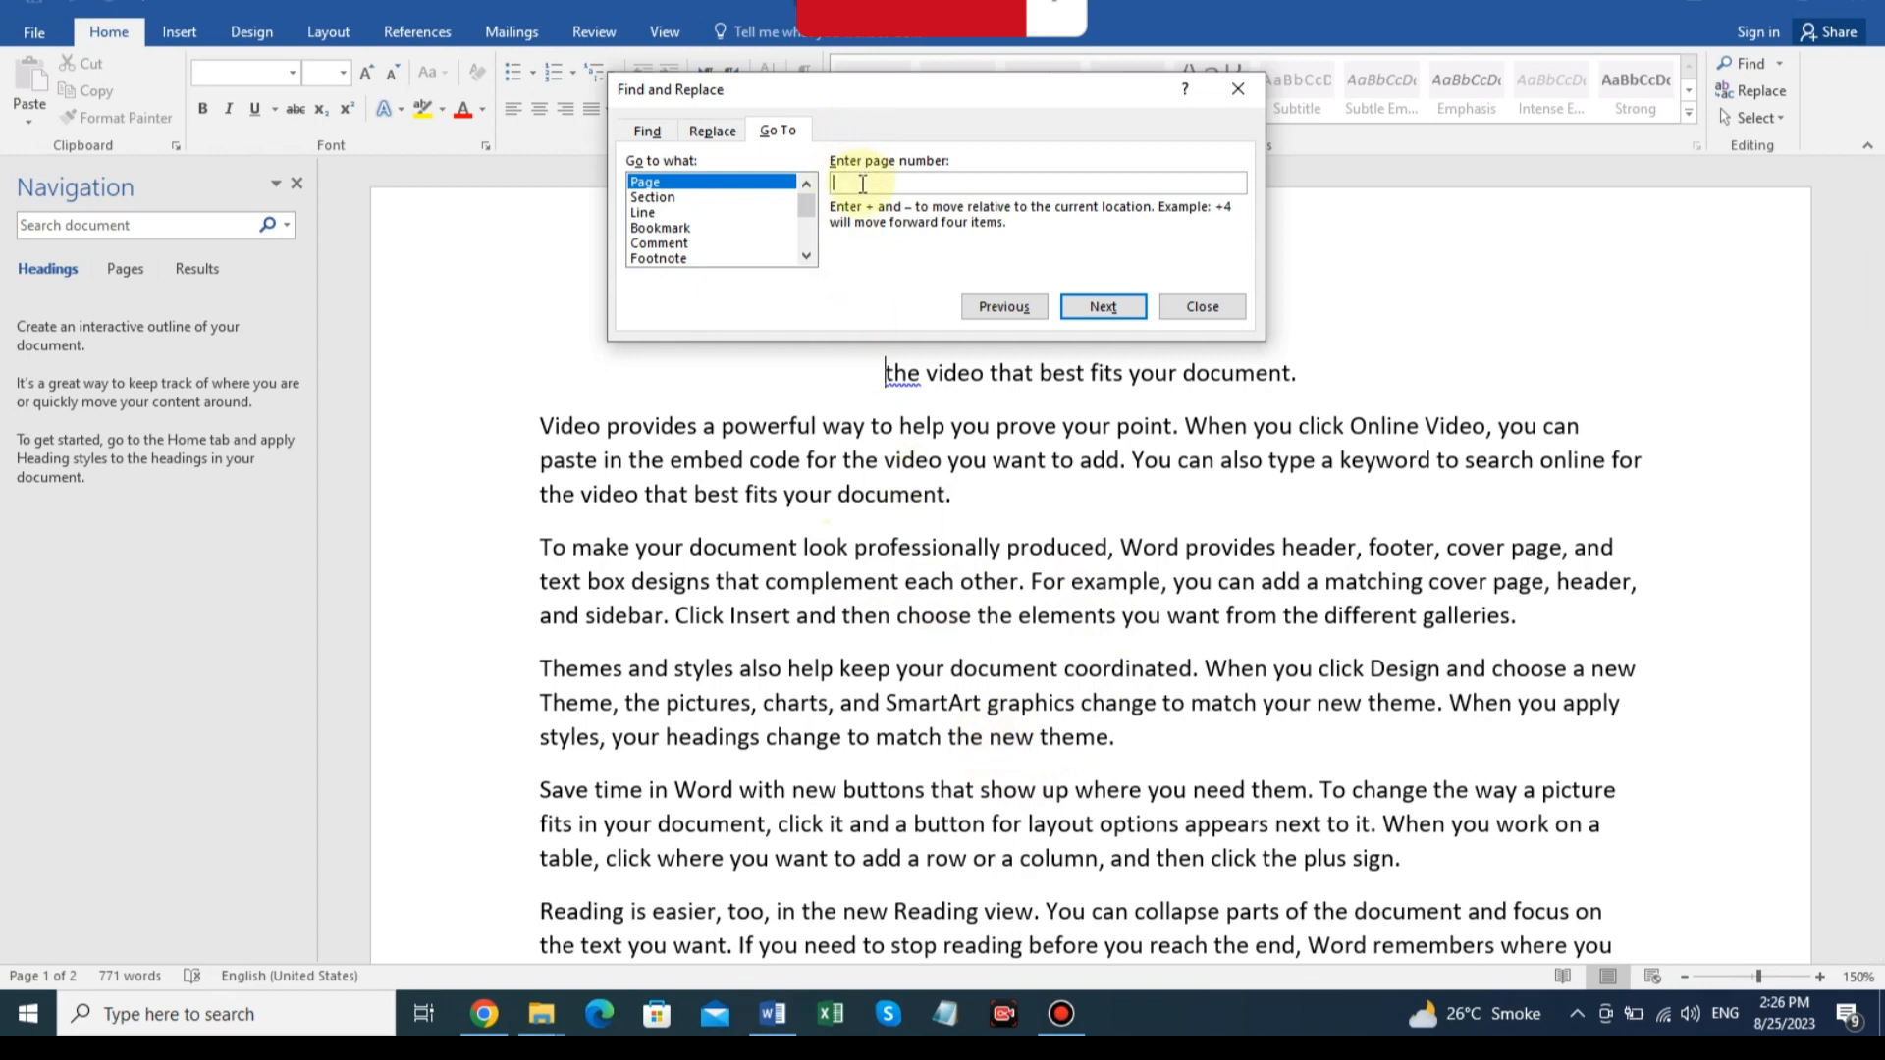
{"action": "type", "text": "2"}
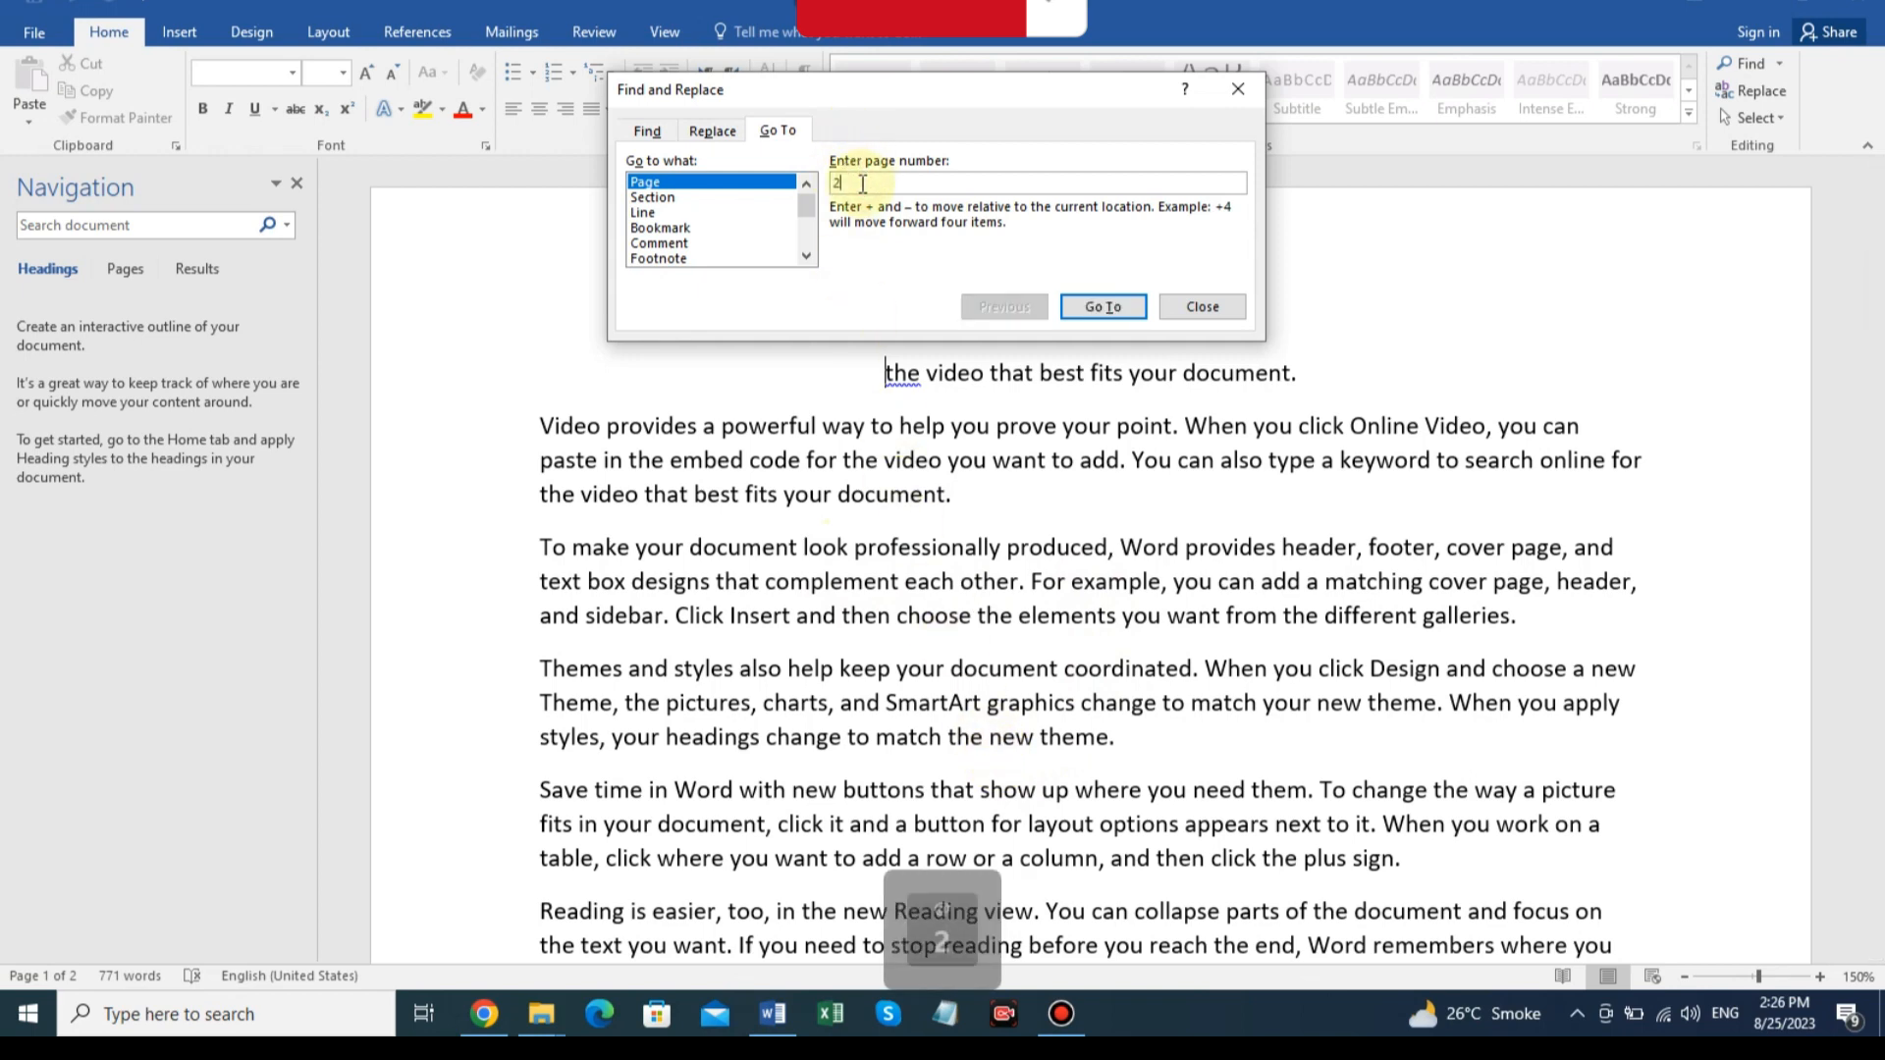
{"action": "left_click", "coordinate": [1090, 308]}
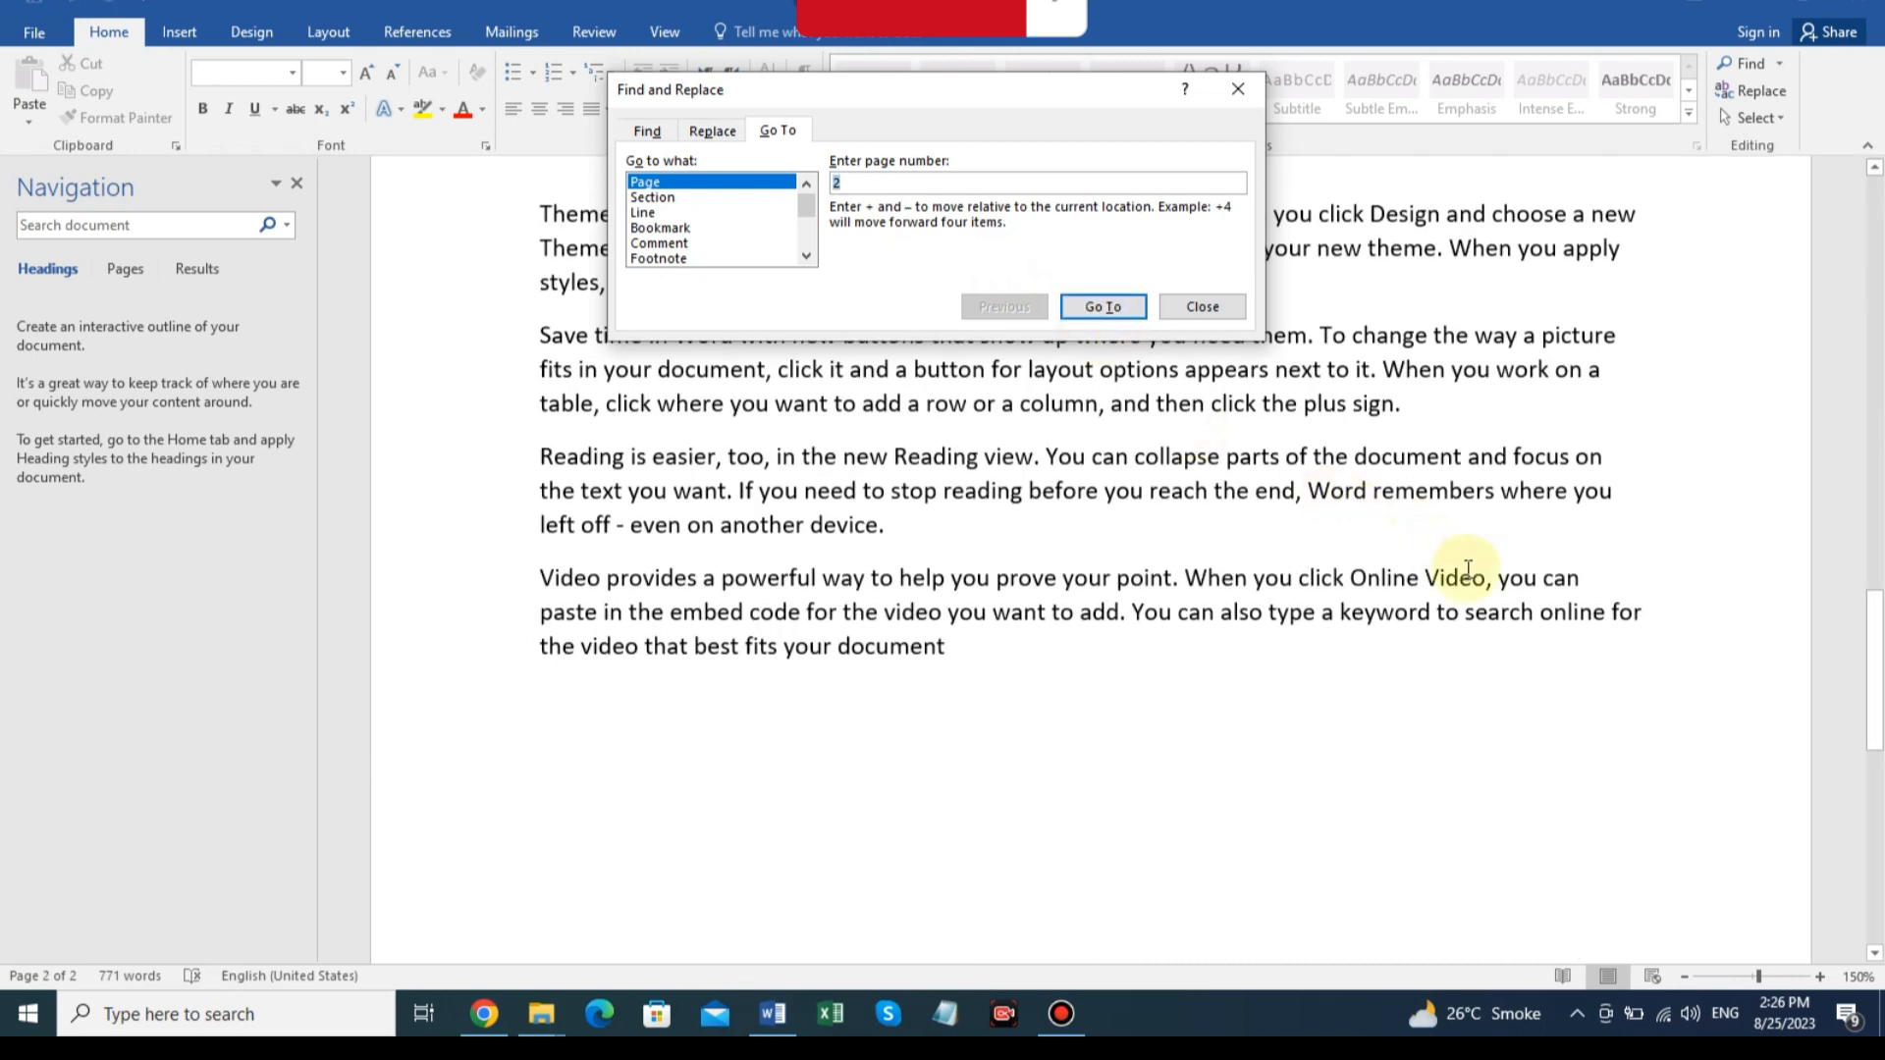
Go back to page 1 with the Go To command and close the dialog.
{"action": "left_click", "coordinate": [858, 180]}
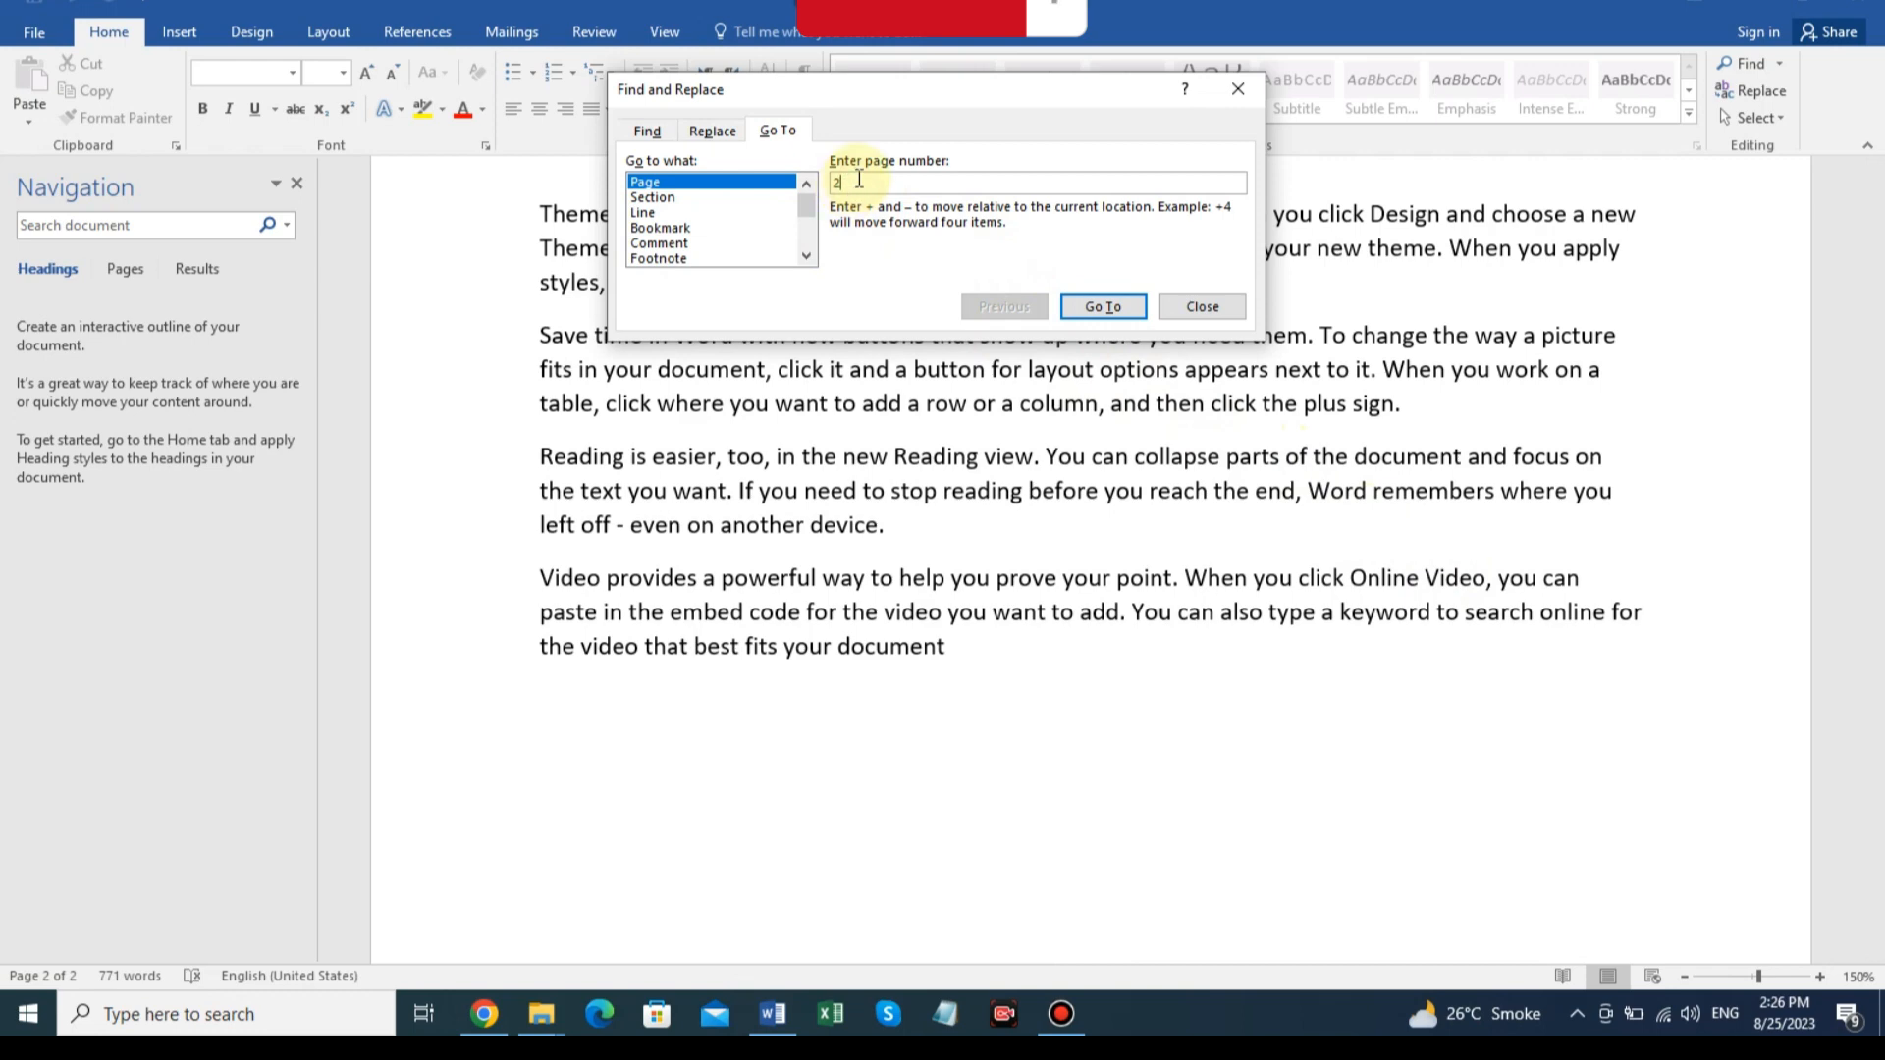
{"action": "key", "text": "BackSpace"}
{"action": "type", "text": "1"}
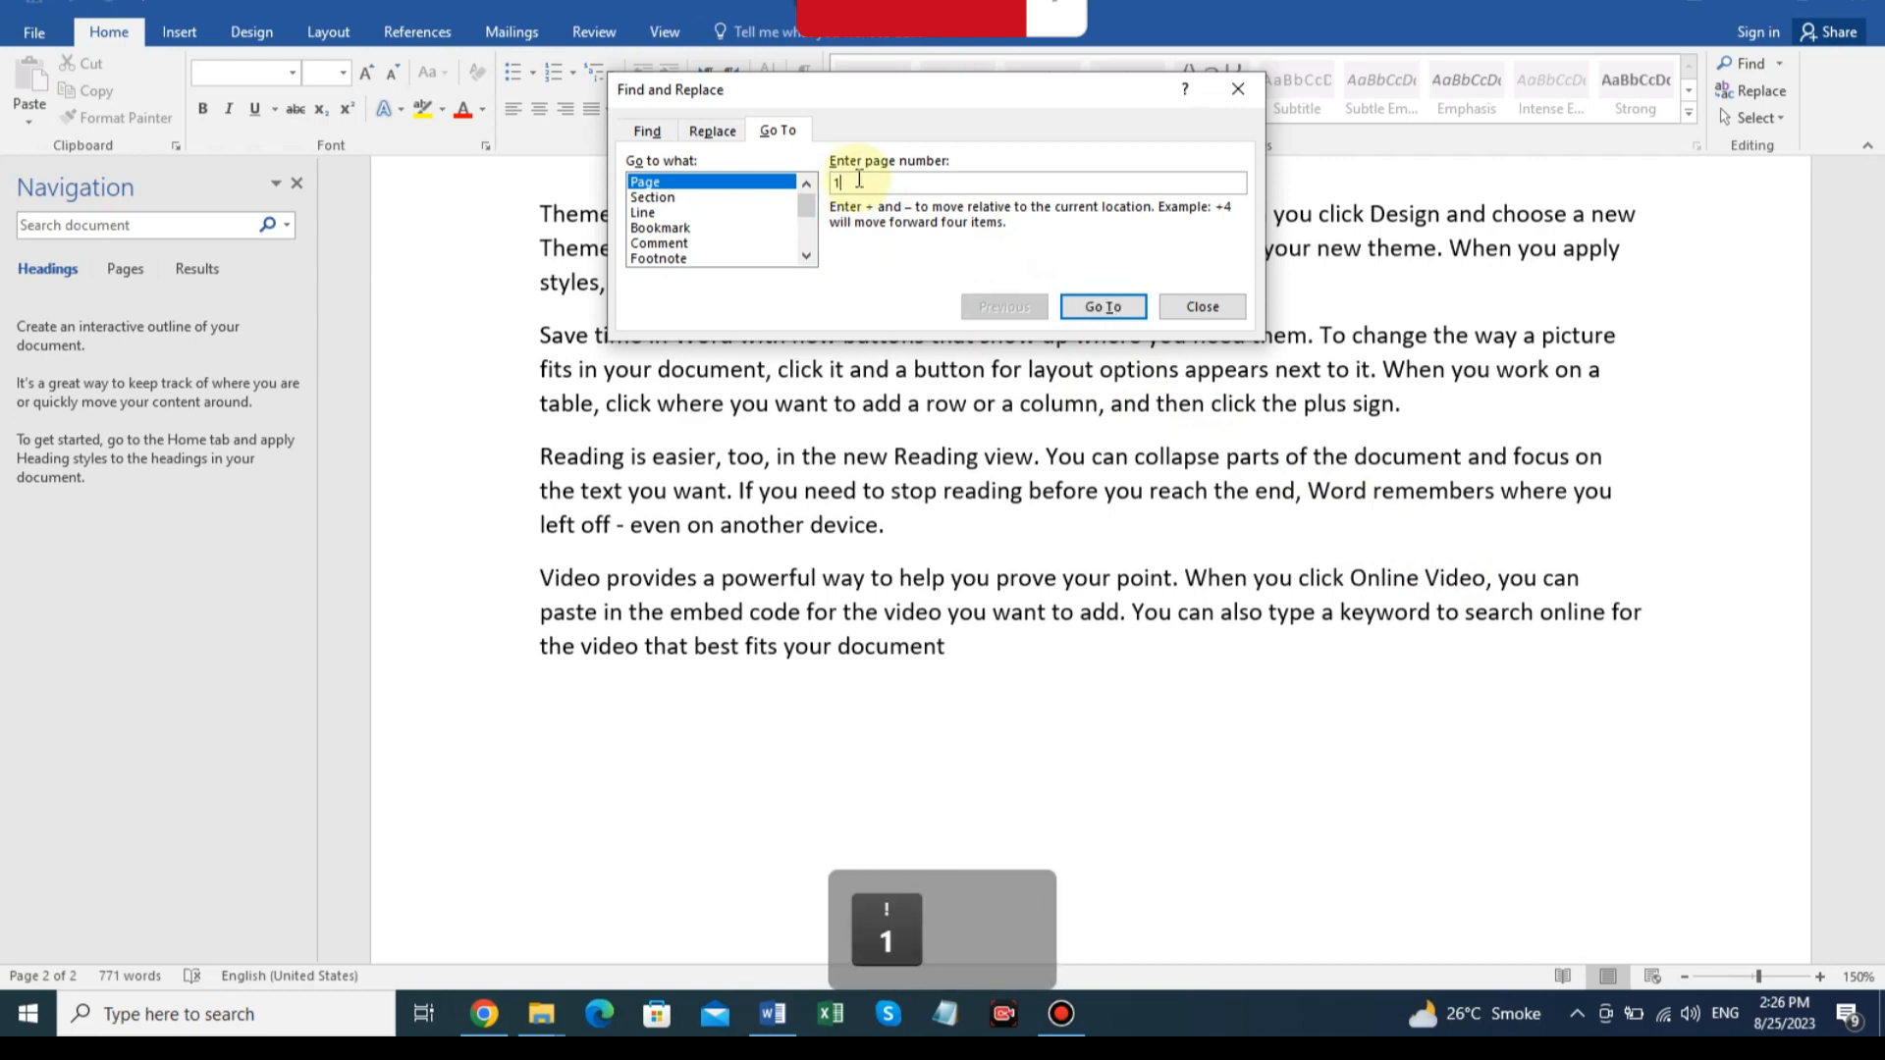
{"action": "left_click", "coordinate": [1102, 306]}
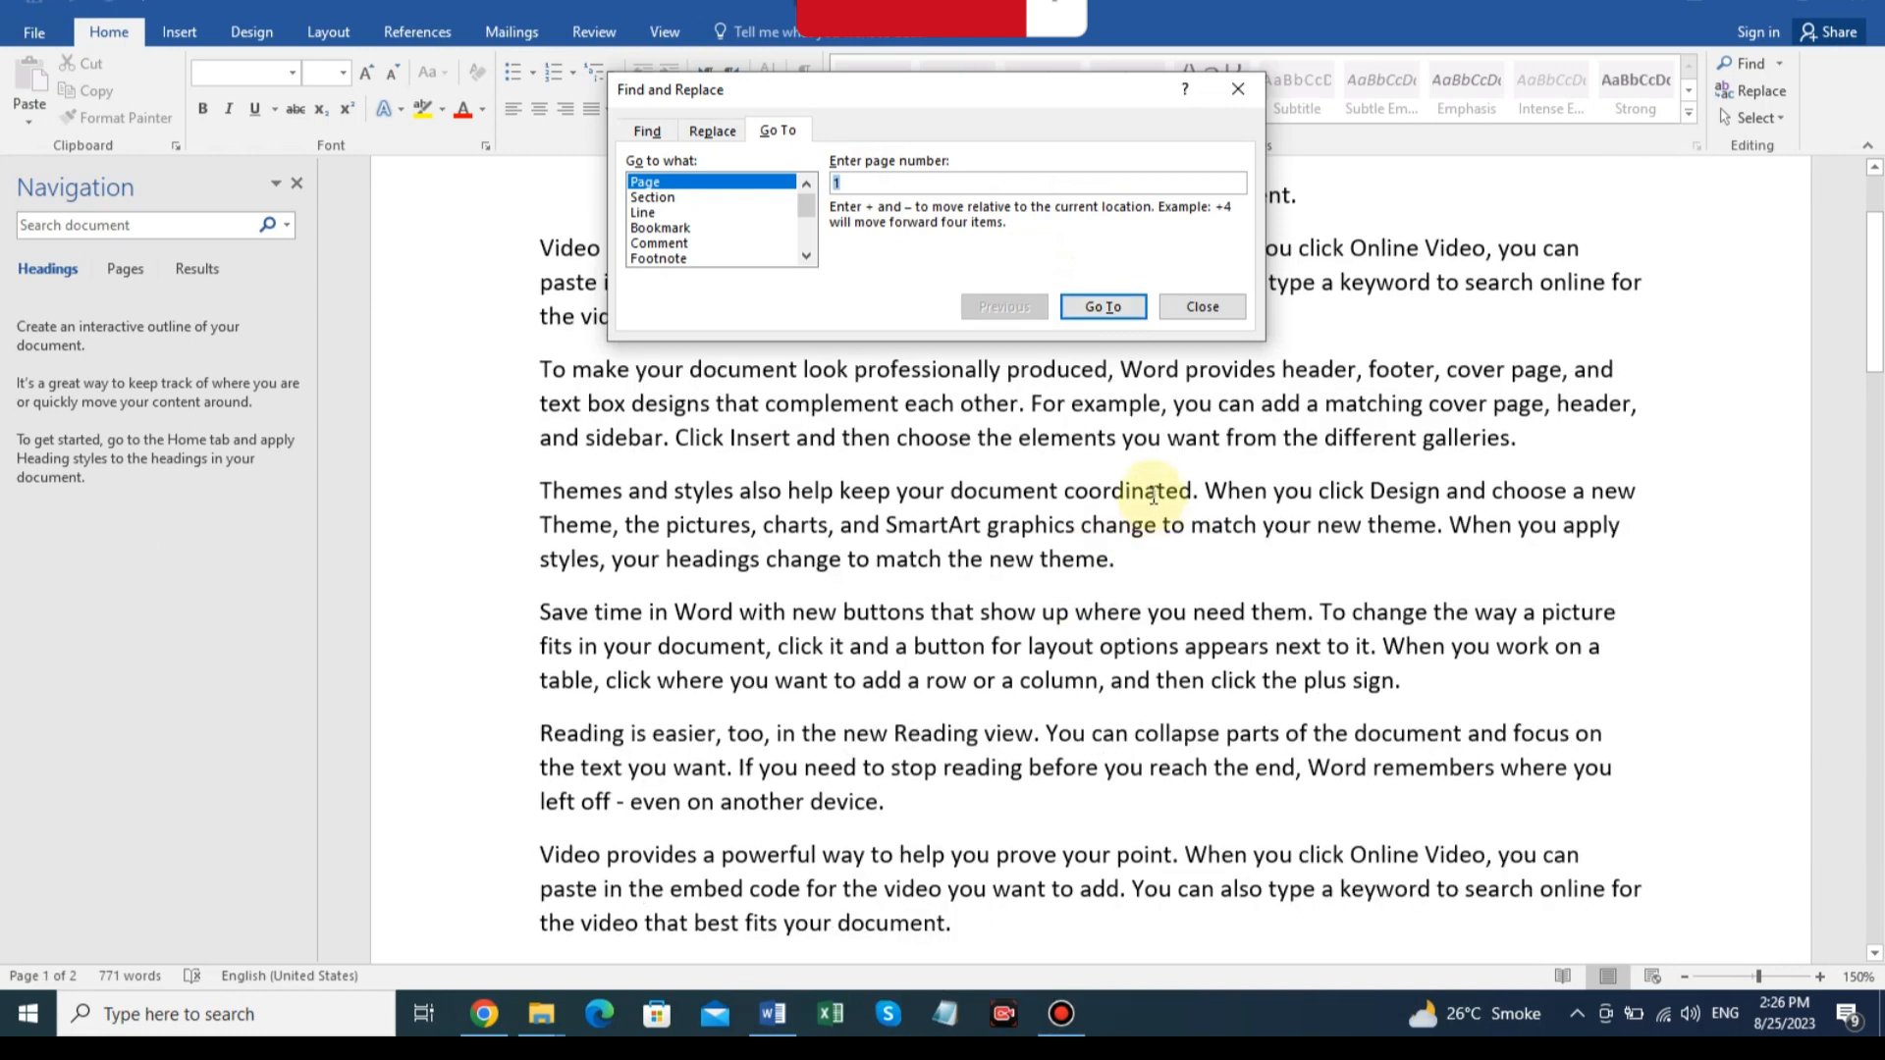
{"action": "left_click", "coordinate": [1238, 89]}
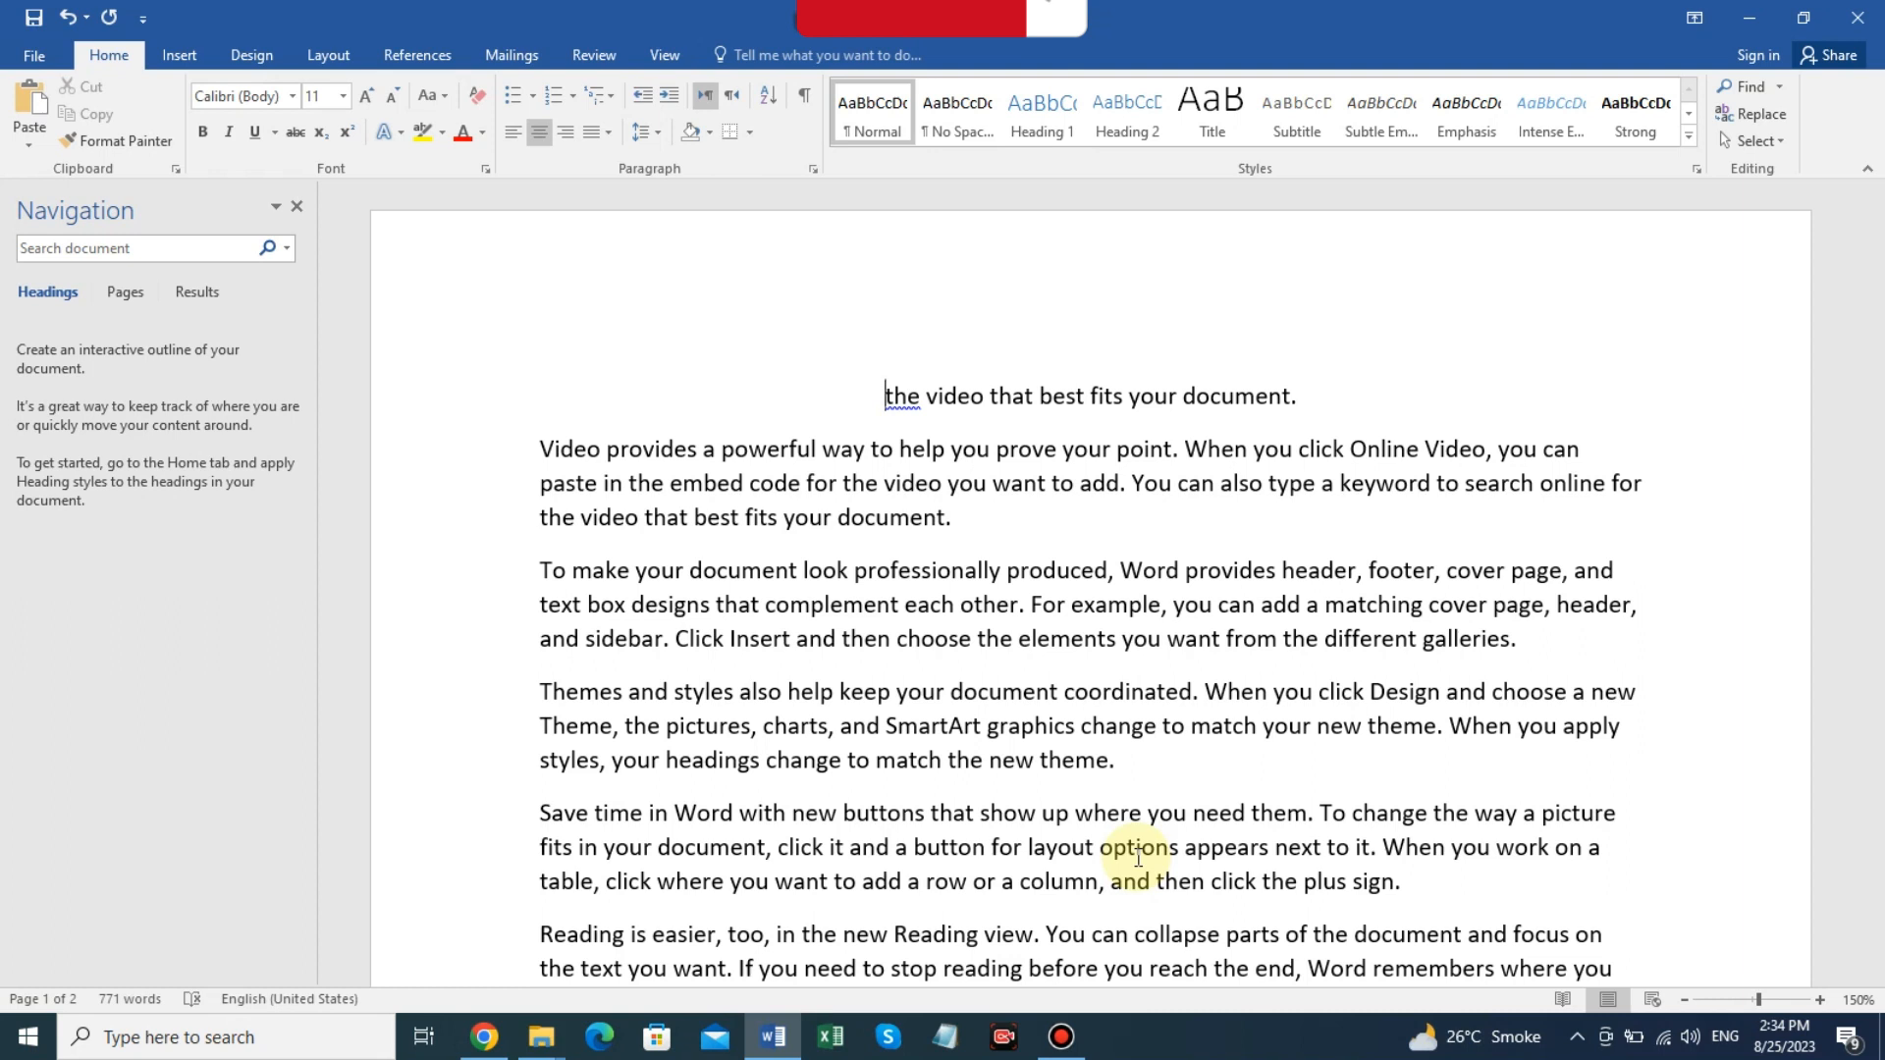
Replace every occurrence of "your" with "our" throughout the document and close the Find and Replace dialog.
{"action": "key", "text": "ctrl"}
{"action": "key", "text": "ctrl+h"}
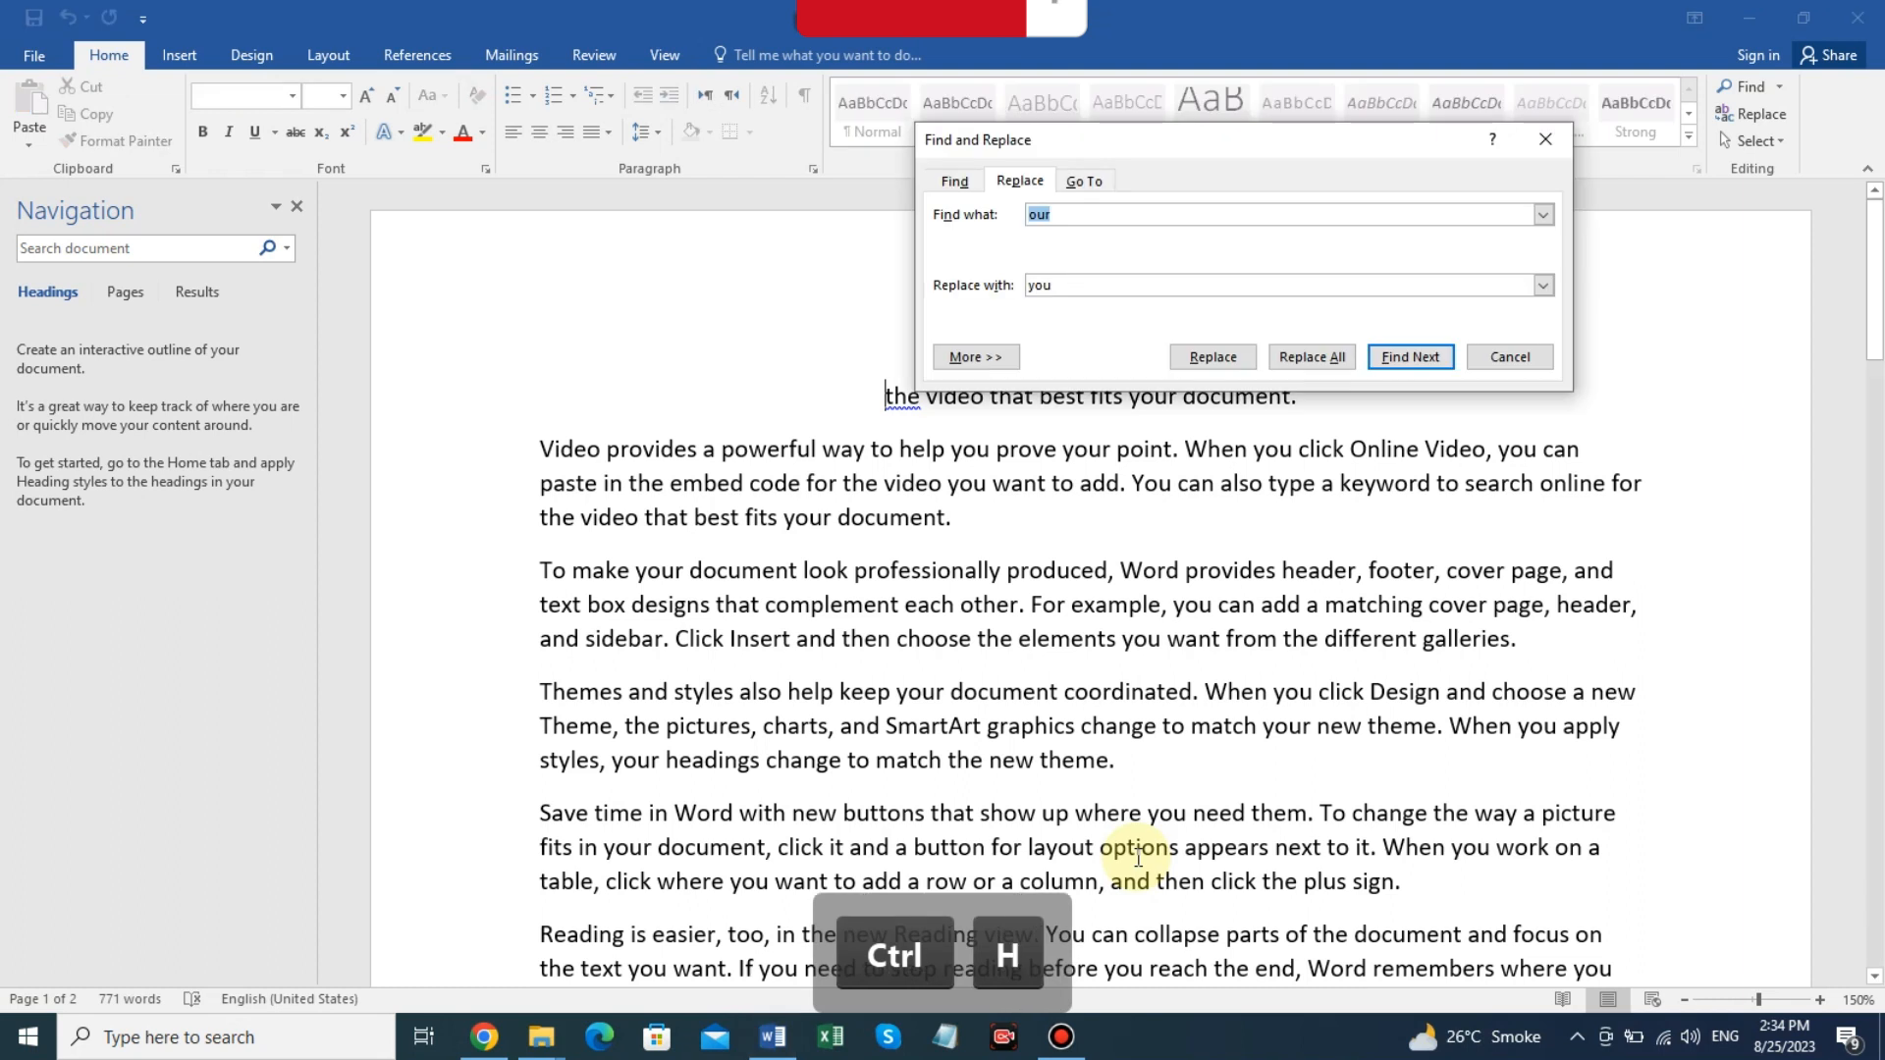
{"action": "left_click", "coordinate": [1089, 221]}
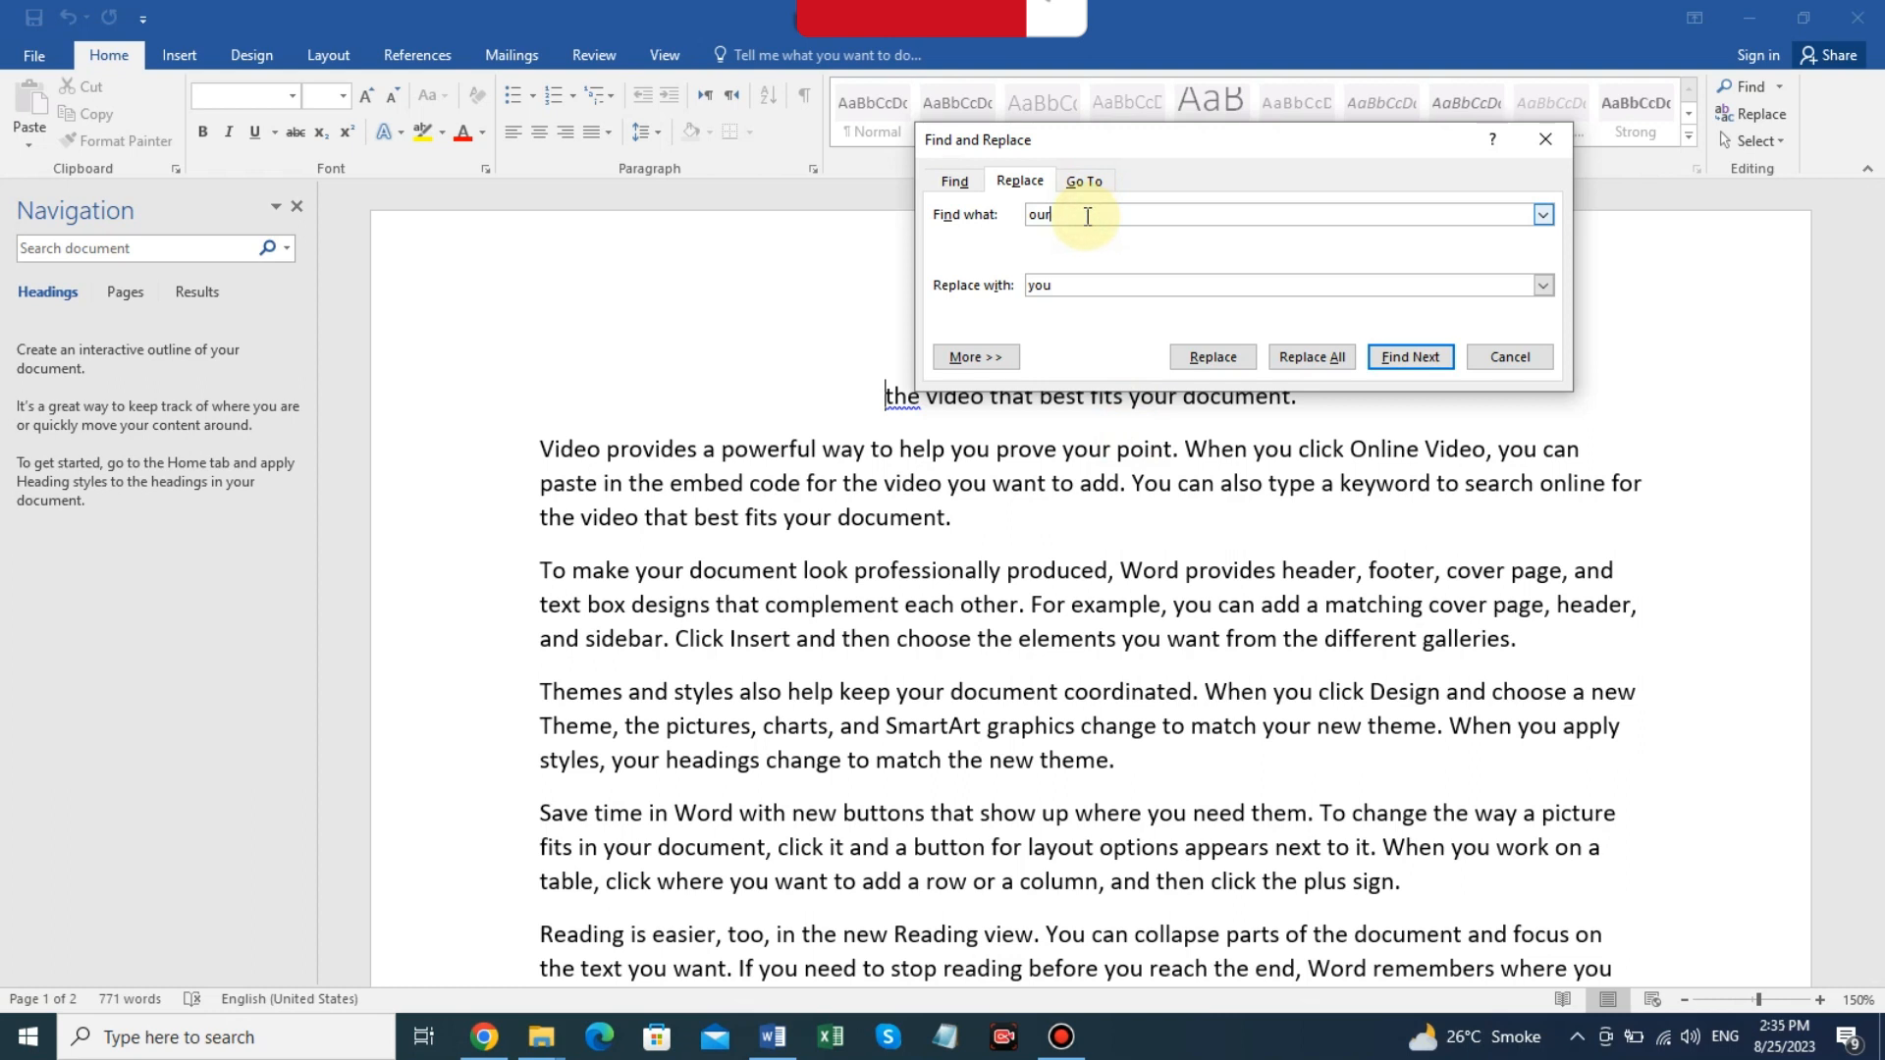
{"action": "key", "text": "BackSpace"}
{"action": "key", "text": "BackSpace"}
{"action": "key", "text": "BackSpace"}
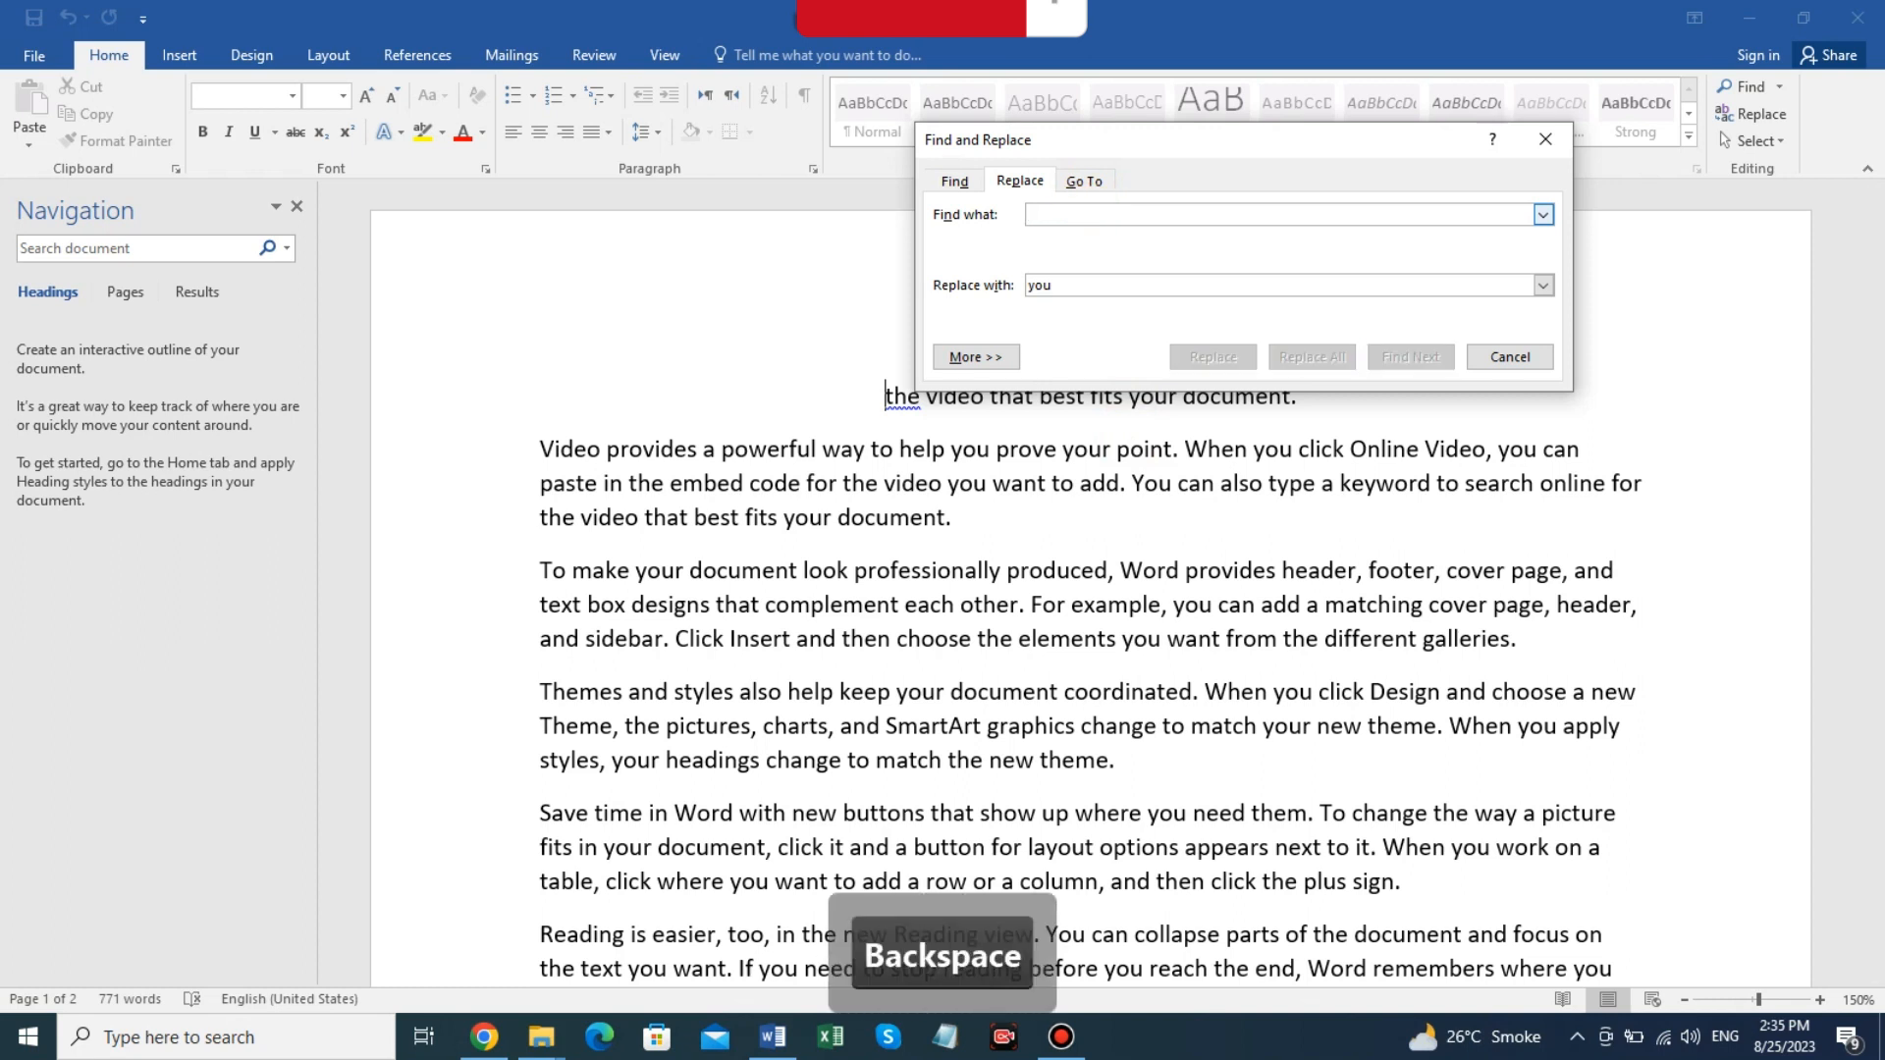
{"action": "type", "text": "yo"}
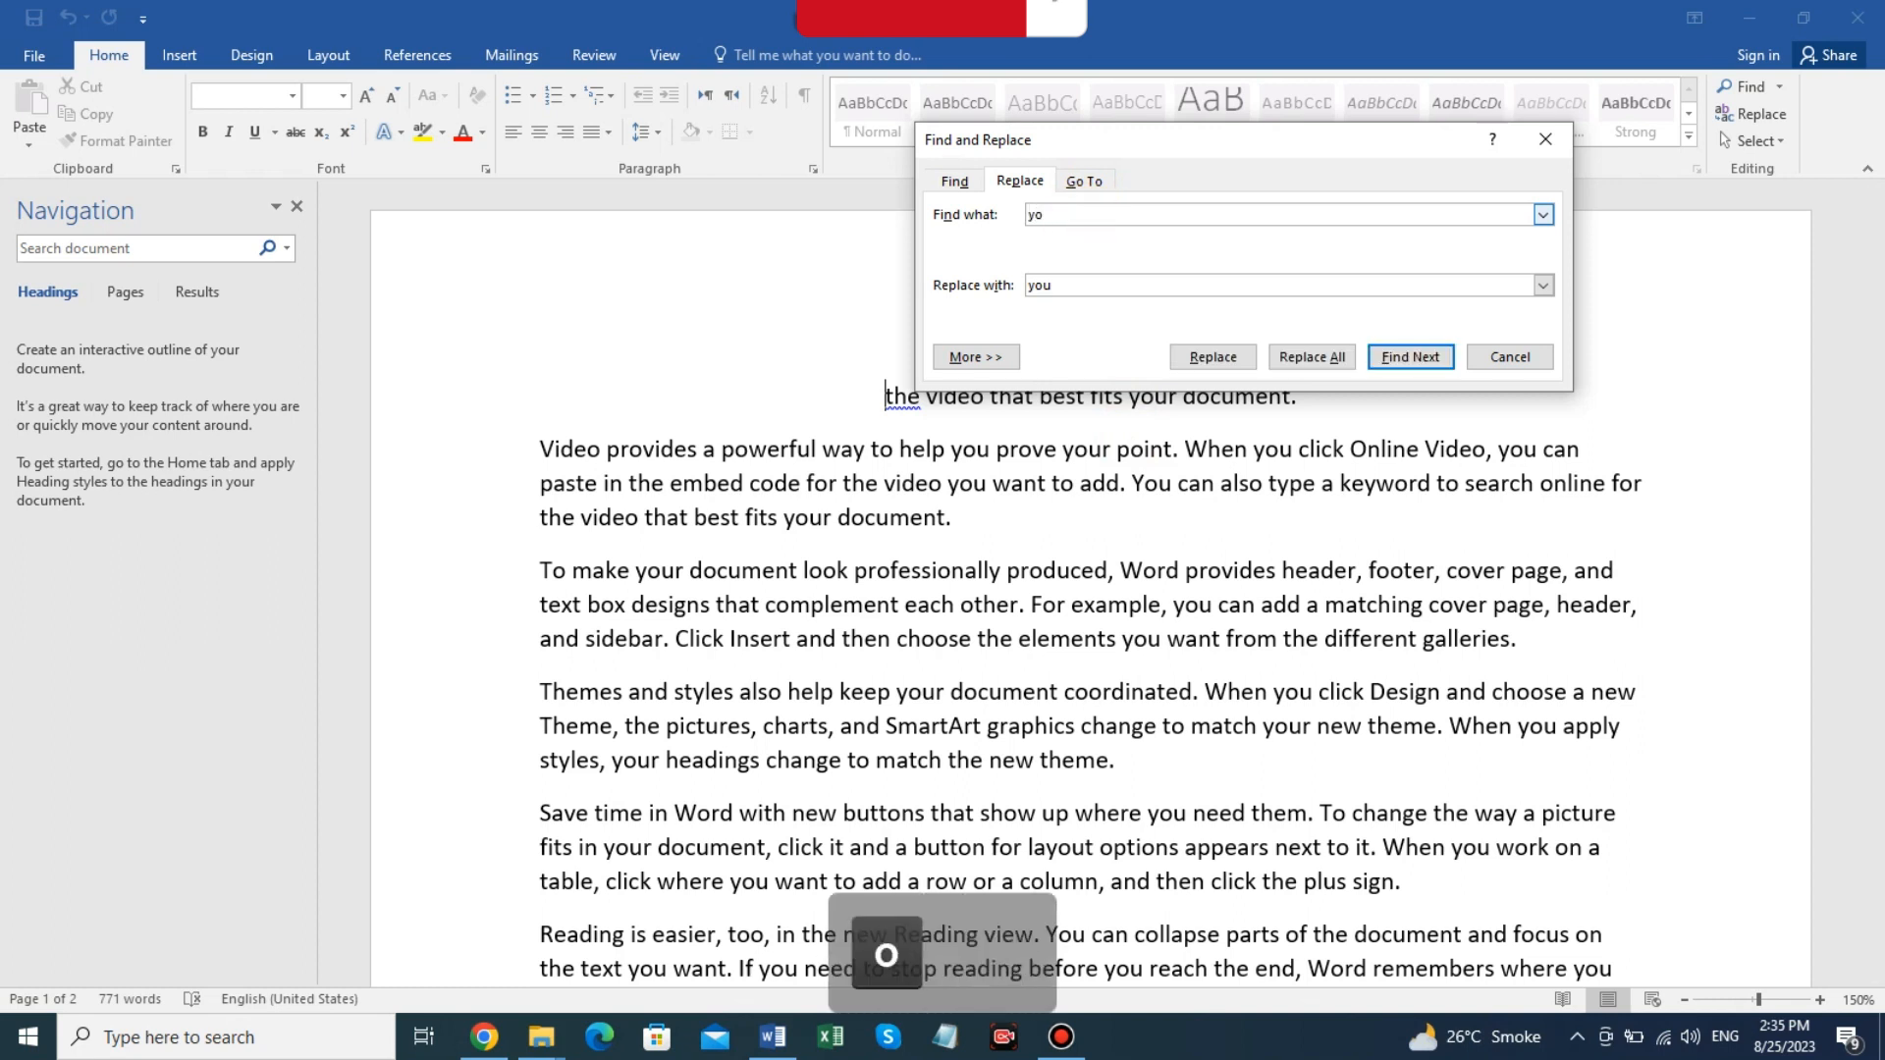
{"action": "type", "text": "ur"}
{"action": "left_click", "coordinate": [1083, 285]}
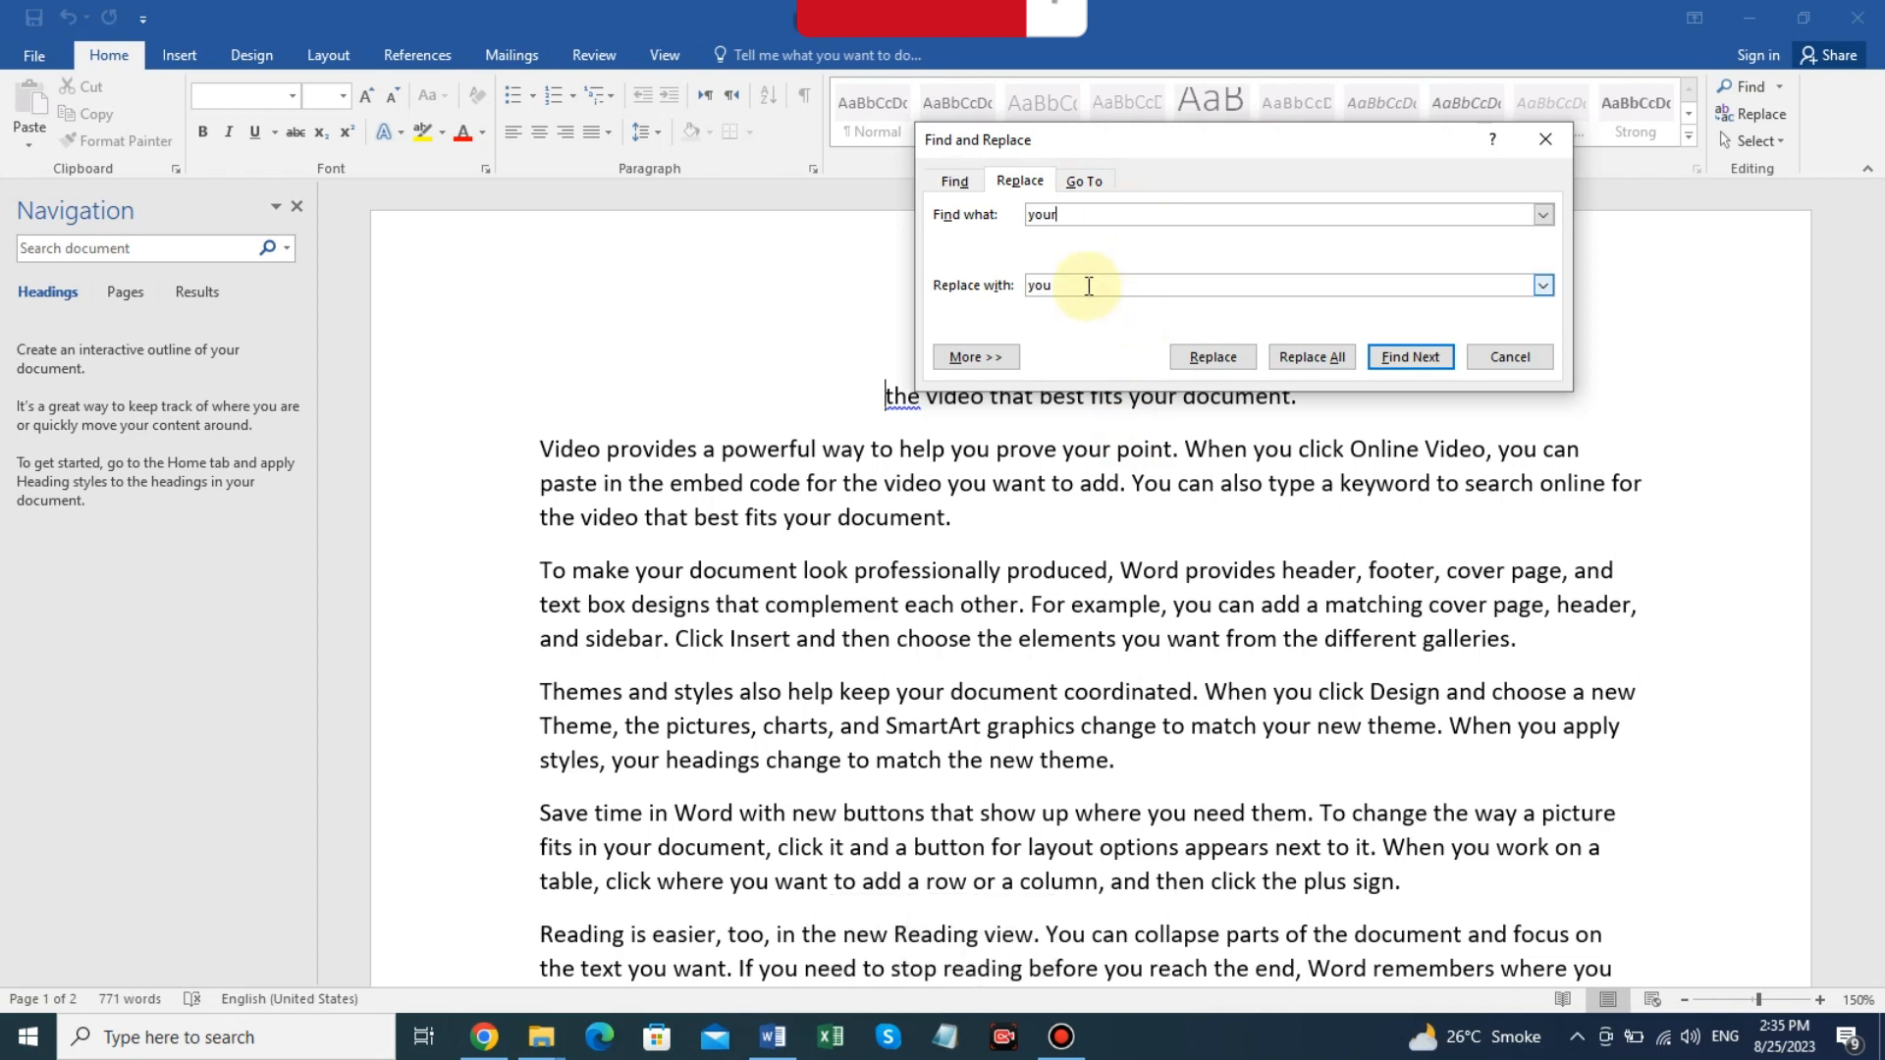
{"action": "key", "text": "BackSpace"}
{"action": "key", "text": "BackSpace"}
{"action": "key", "text": "BackSpace"}
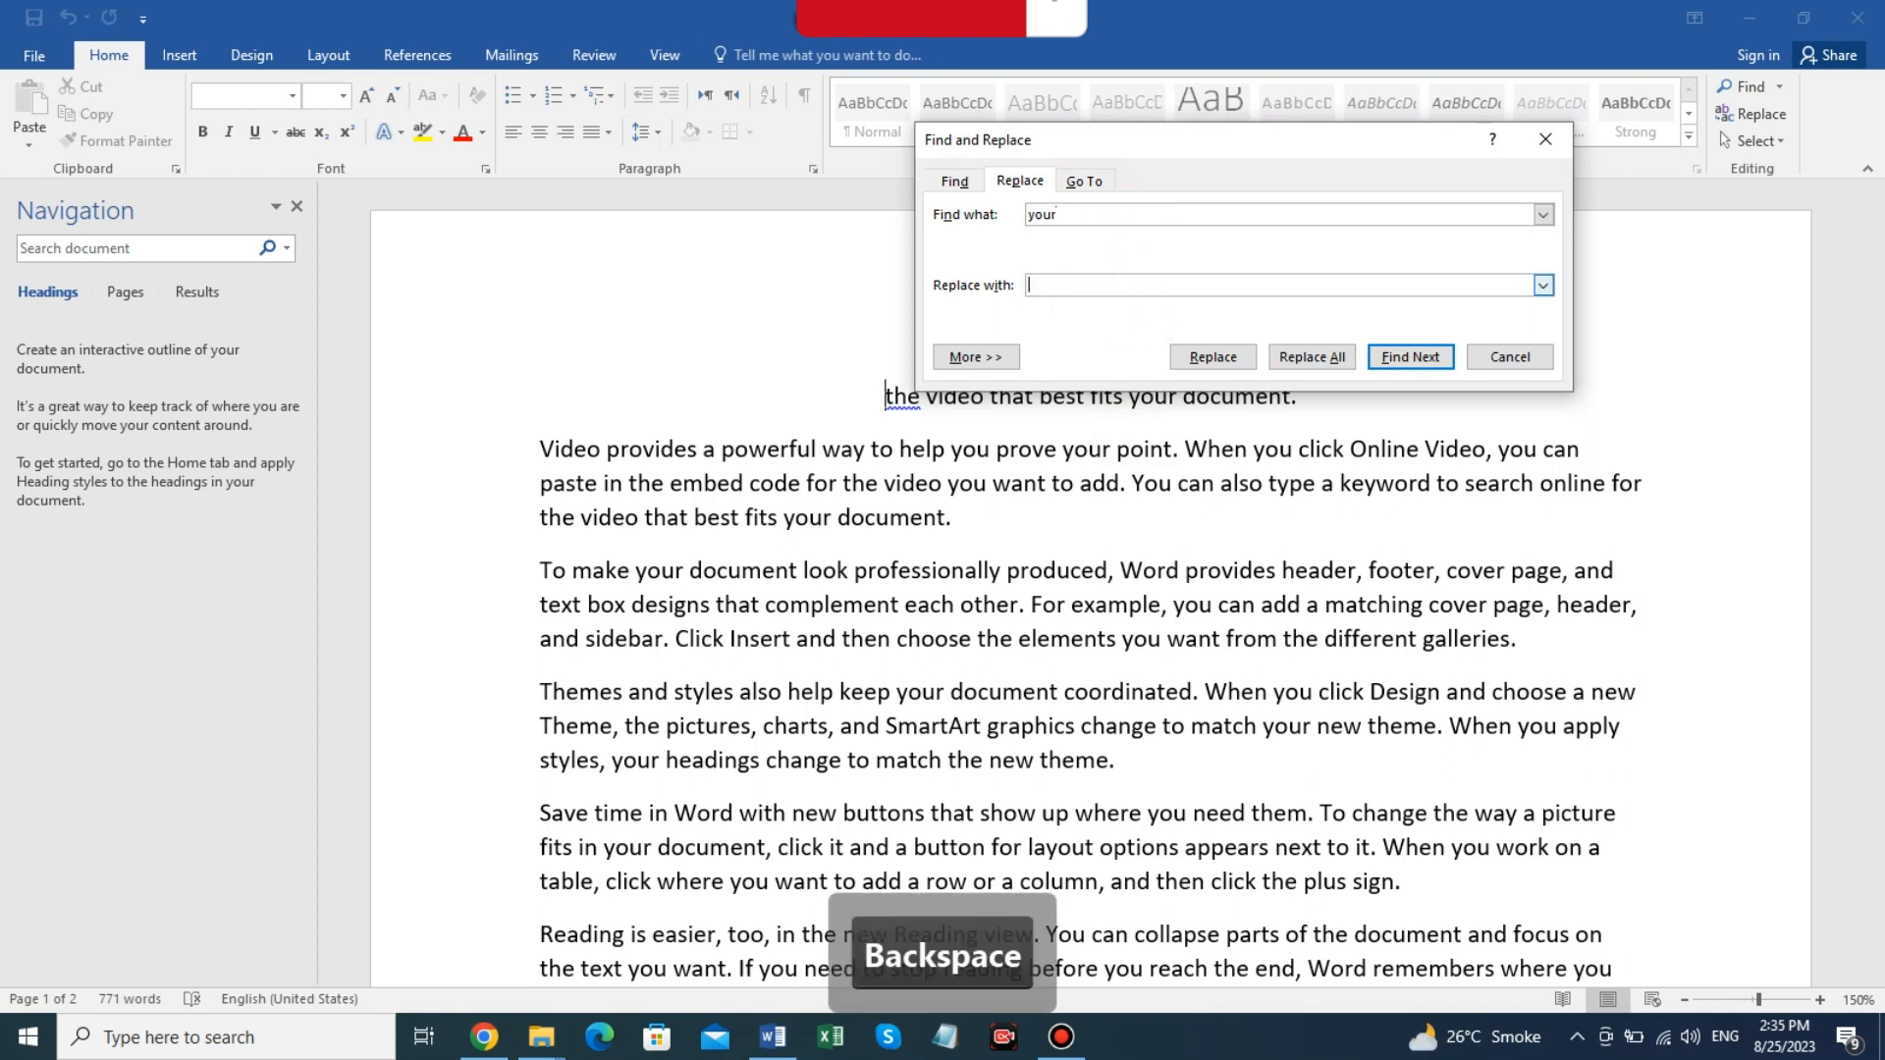
{"action": "type", "text": "our"}
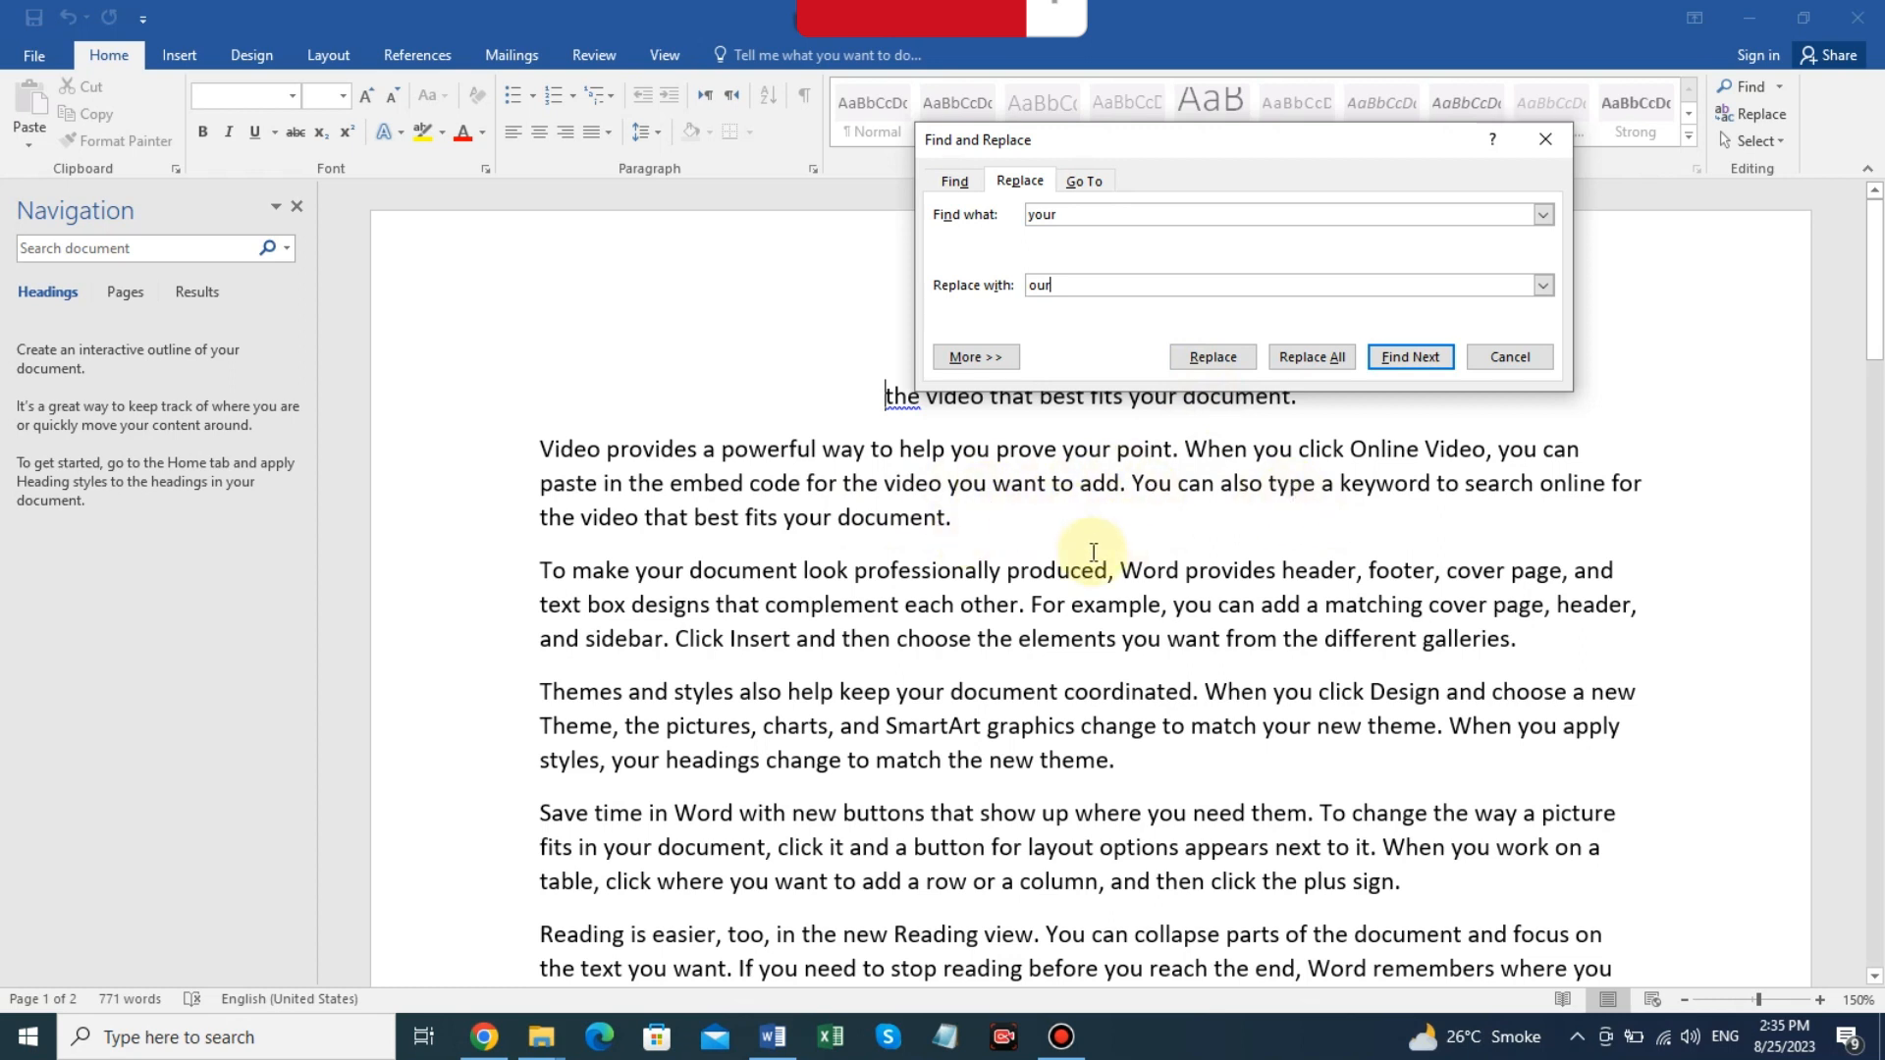
{"action": "left_click", "coordinate": [1323, 360]}
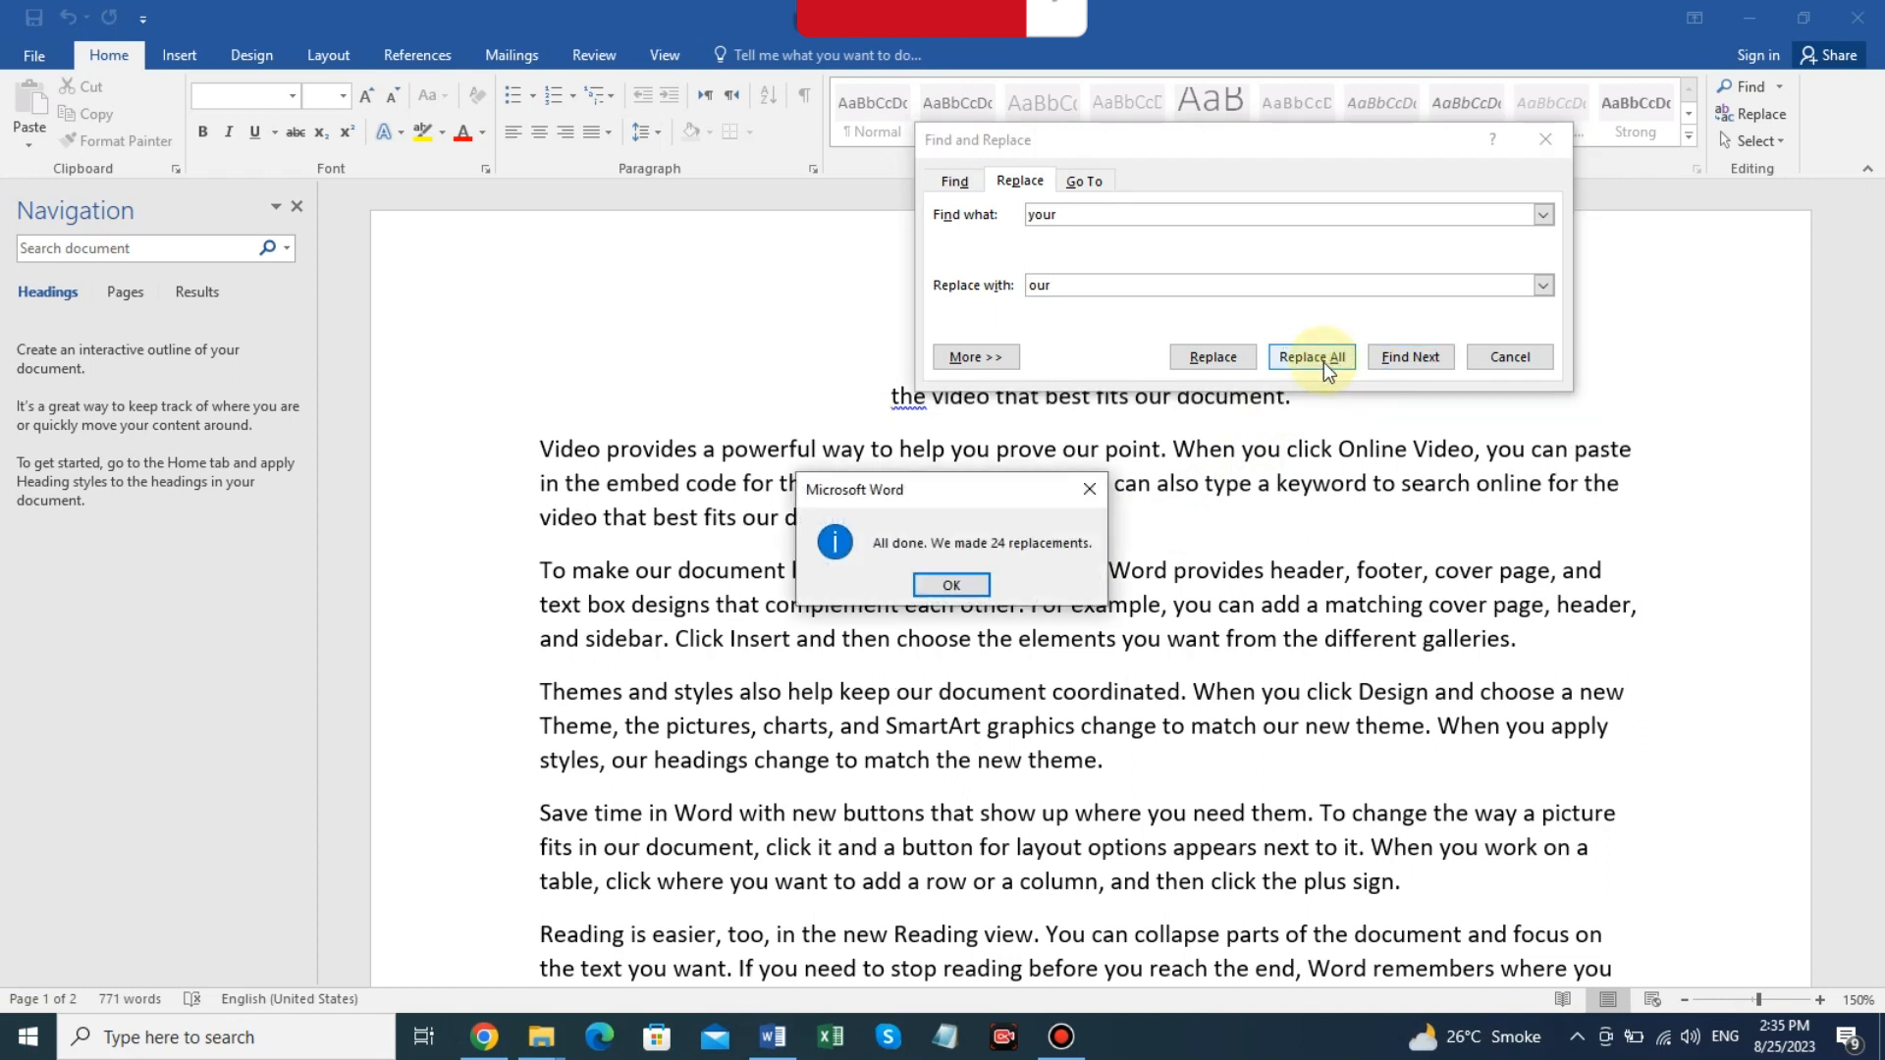
{"action": "left_click", "coordinate": [950, 584]}
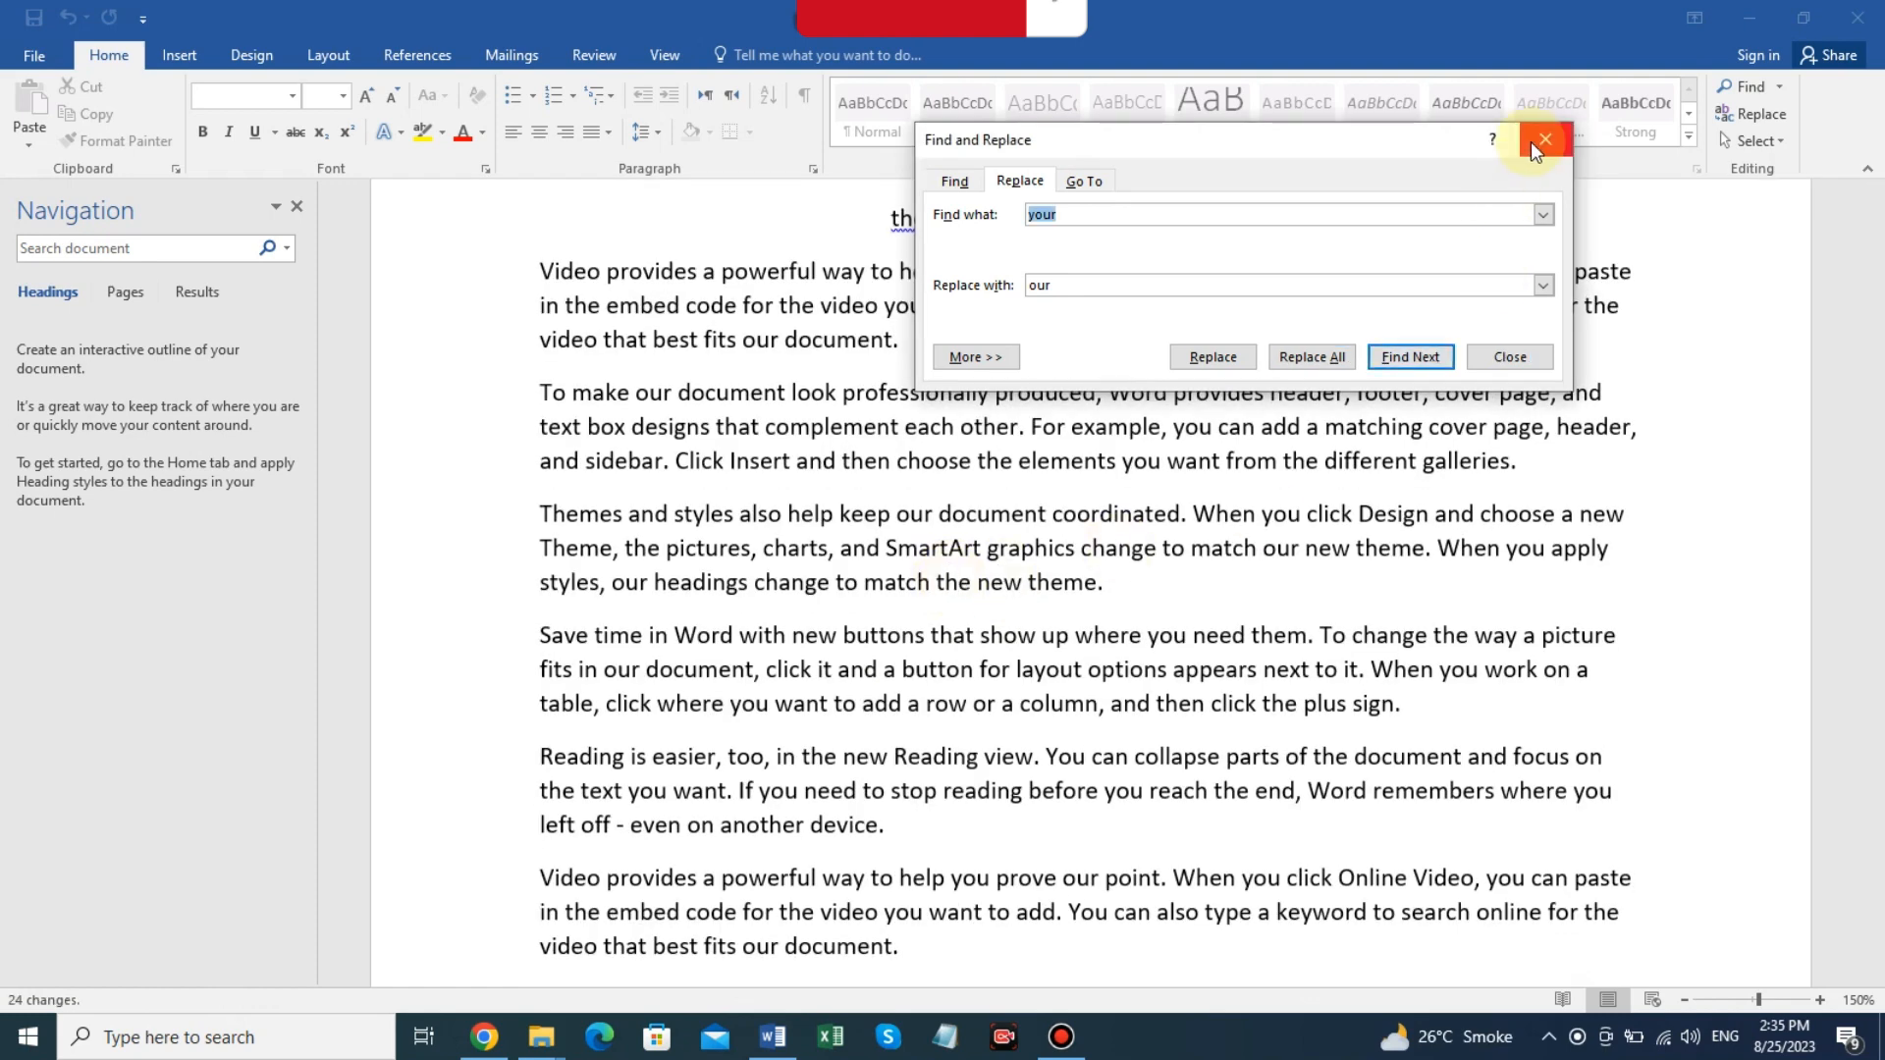
{"action": "key", "text": "Escape"}
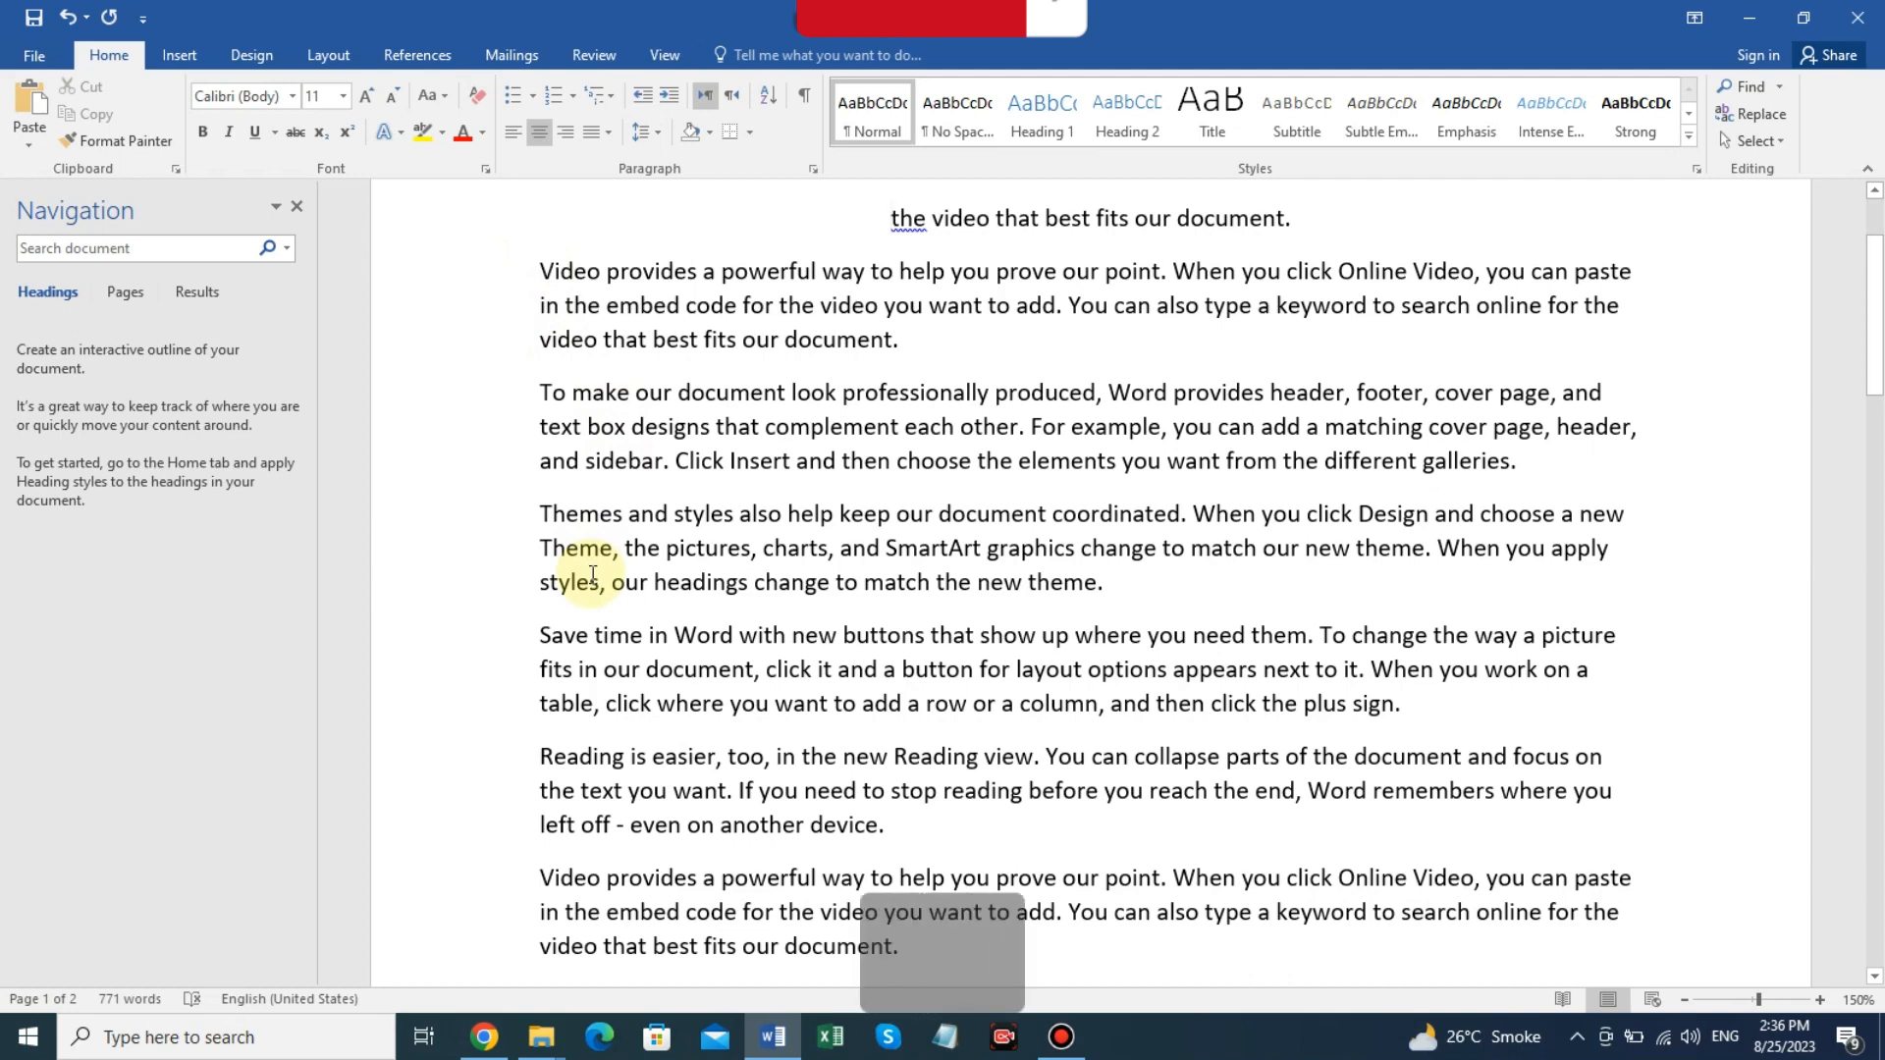
Italicize all the text in the document and deselect it.
{"action": "key", "text": "ctrl+a"}
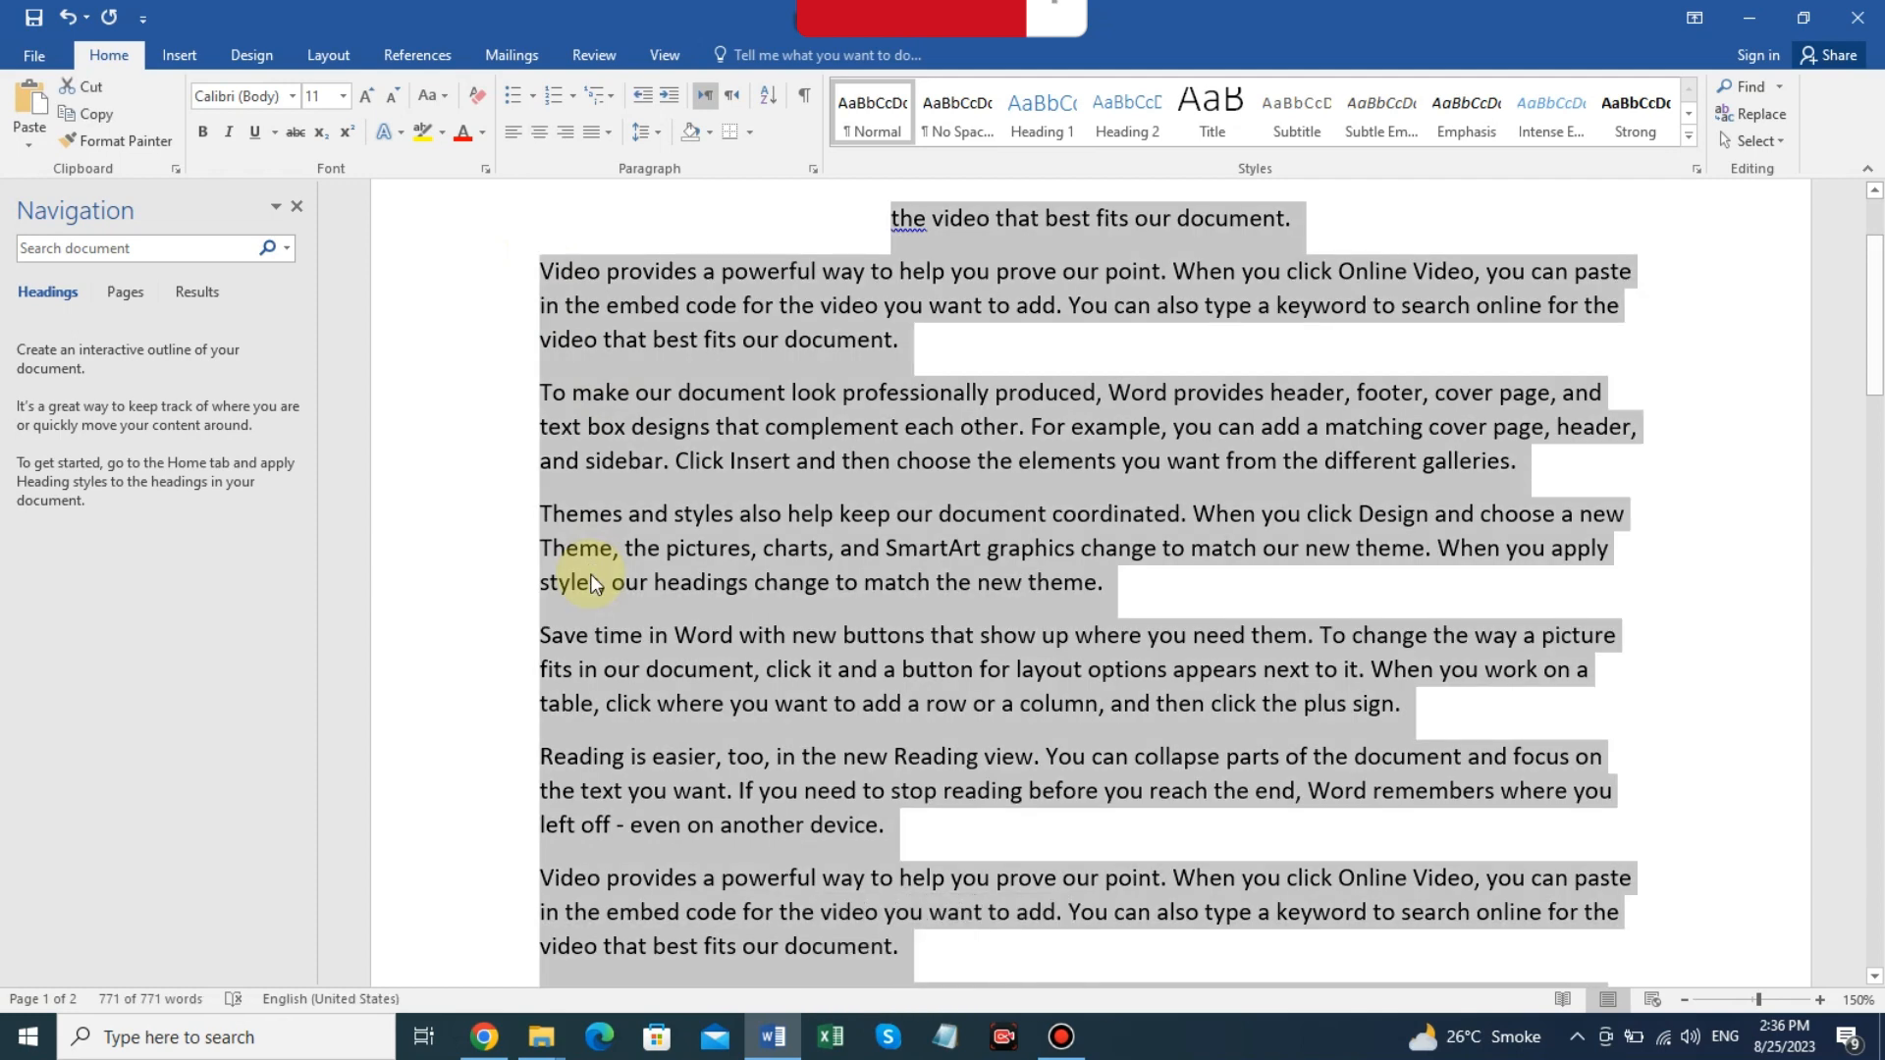
{"action": "key", "text": "ctrl+i"}
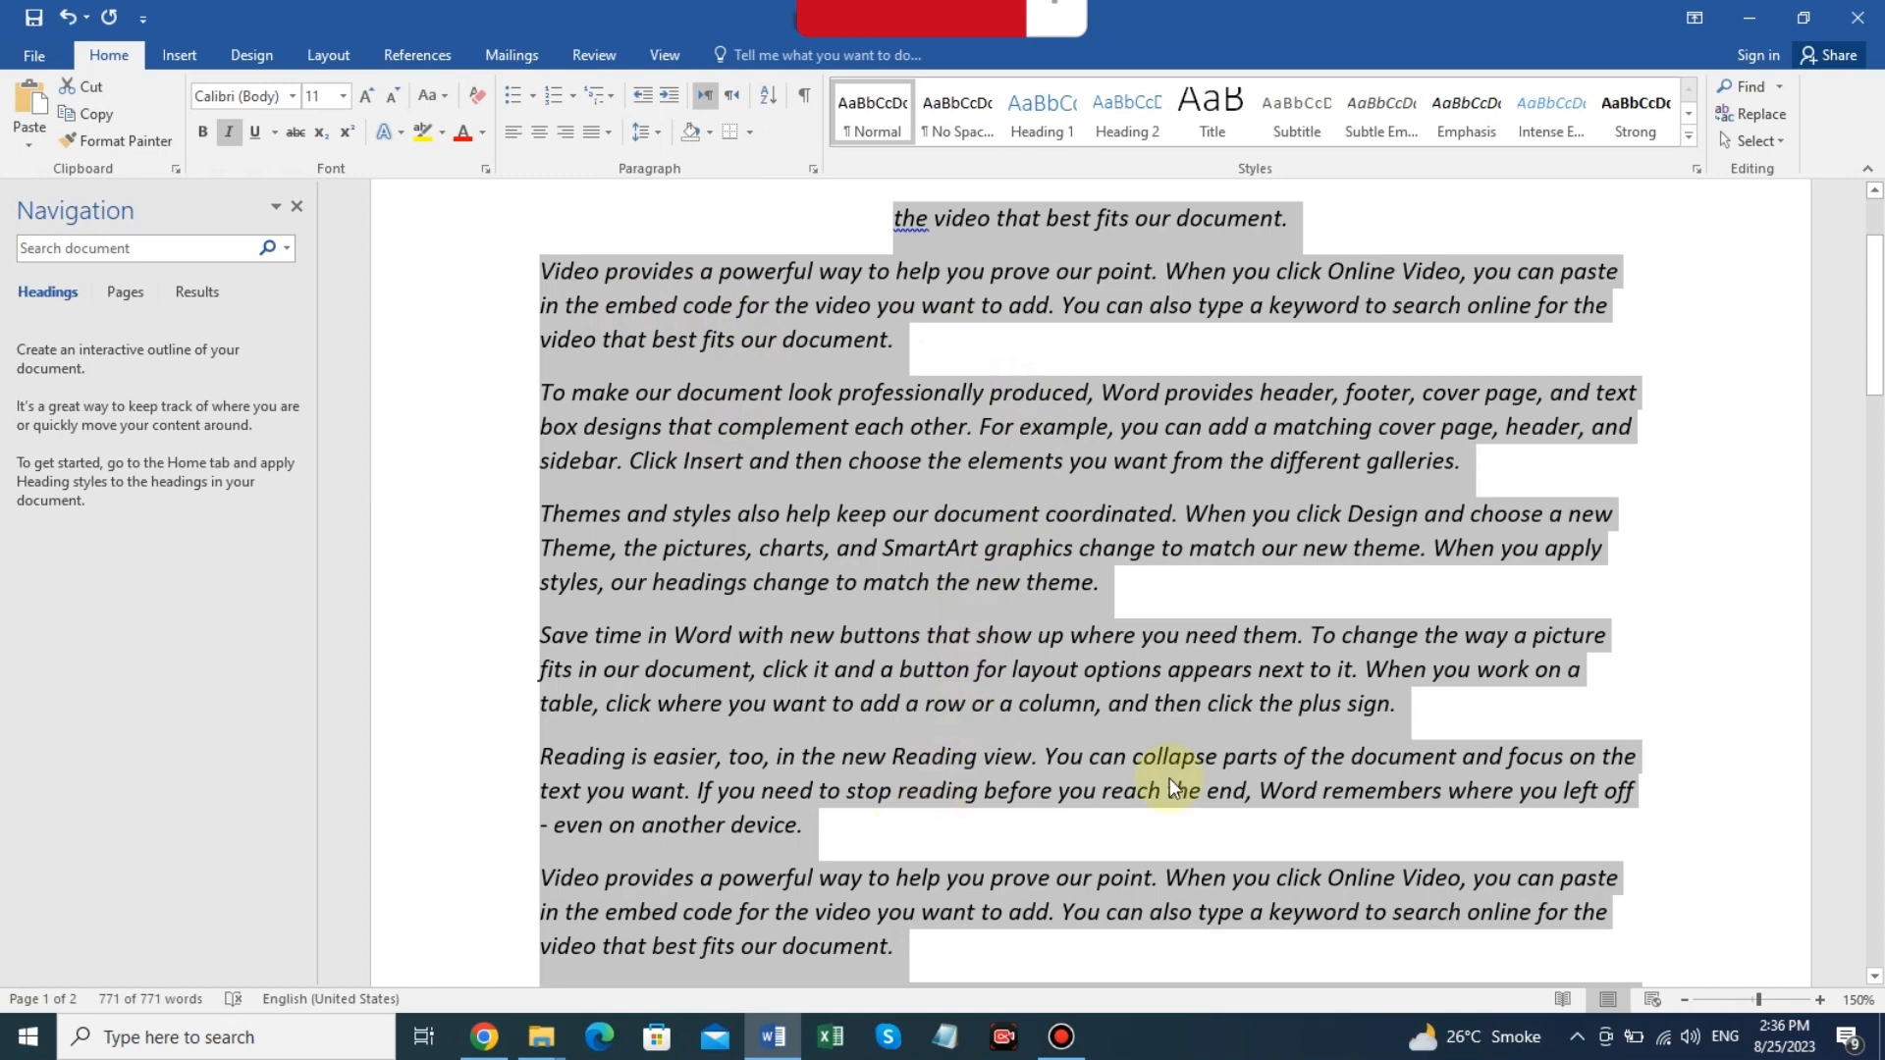
{"action": "left_click", "coordinate": [1726, 535]}
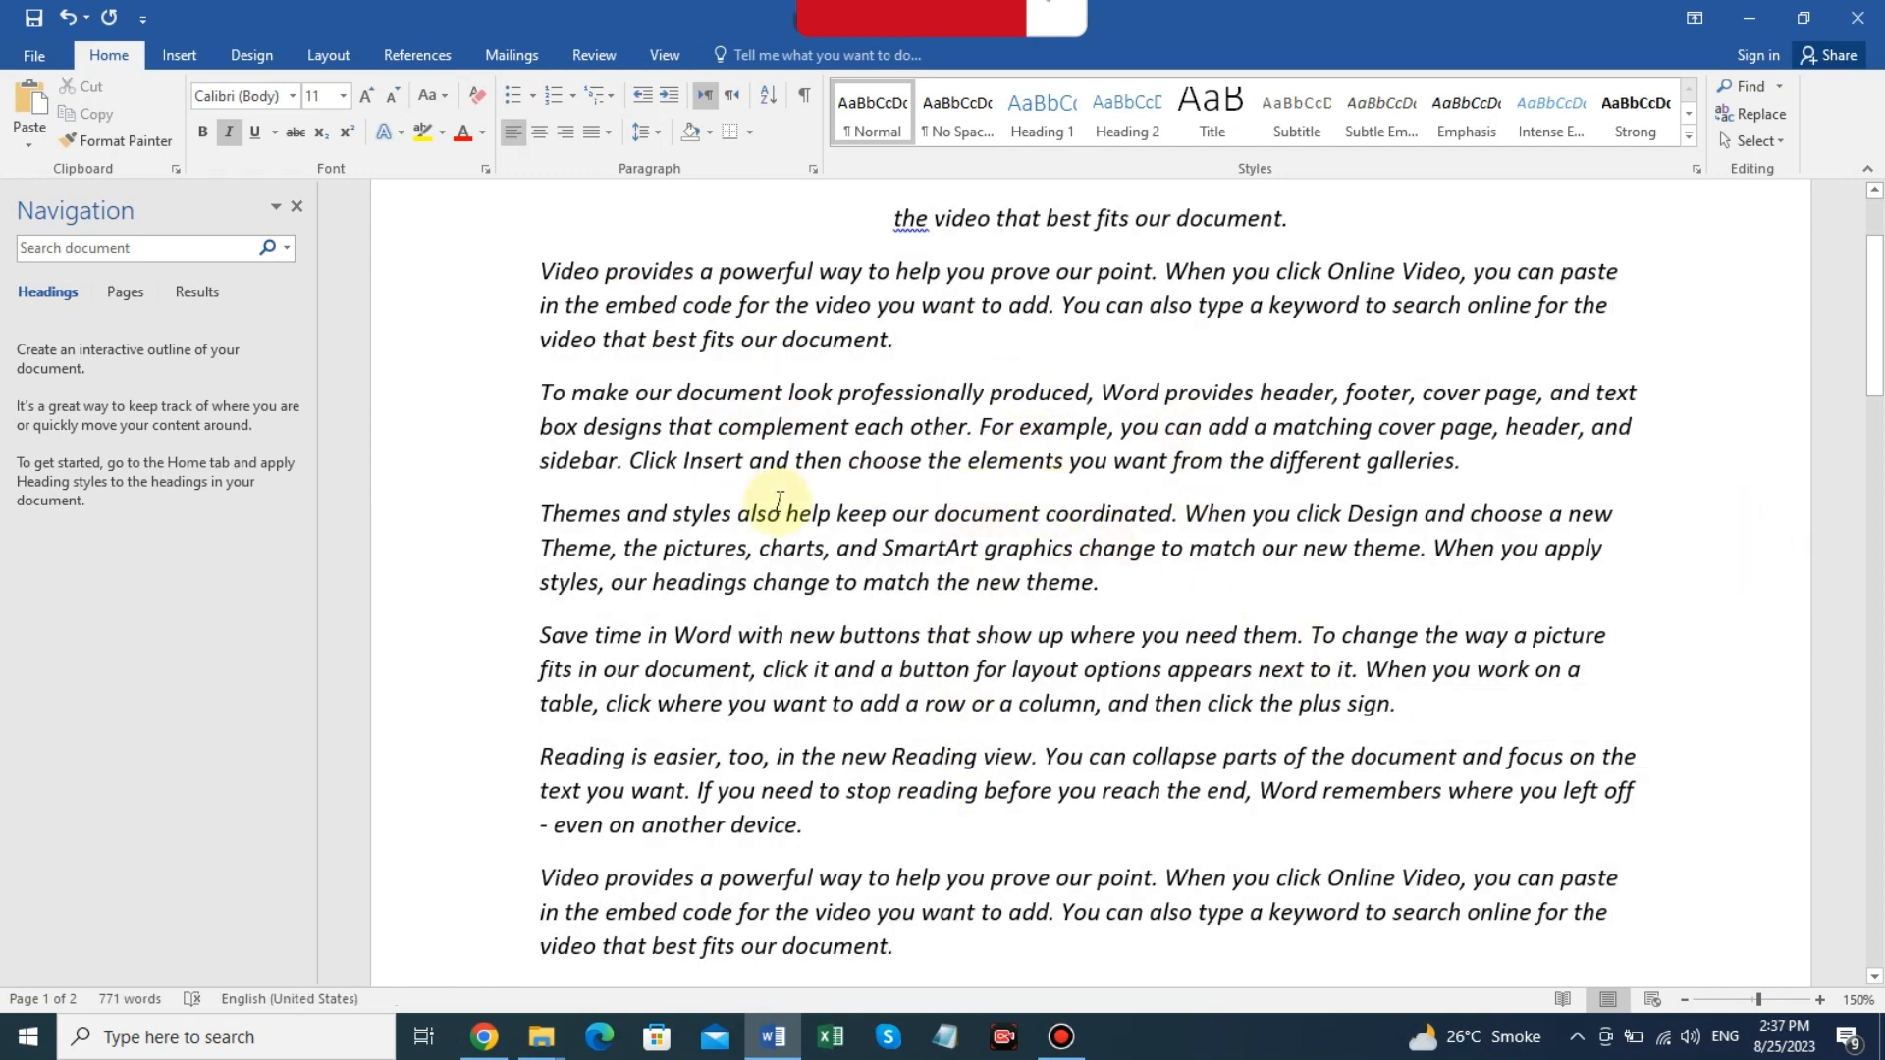
Remove the italic formatting from all the text in the document and deselect it.
{"action": "key", "text": "ctrl+a"}
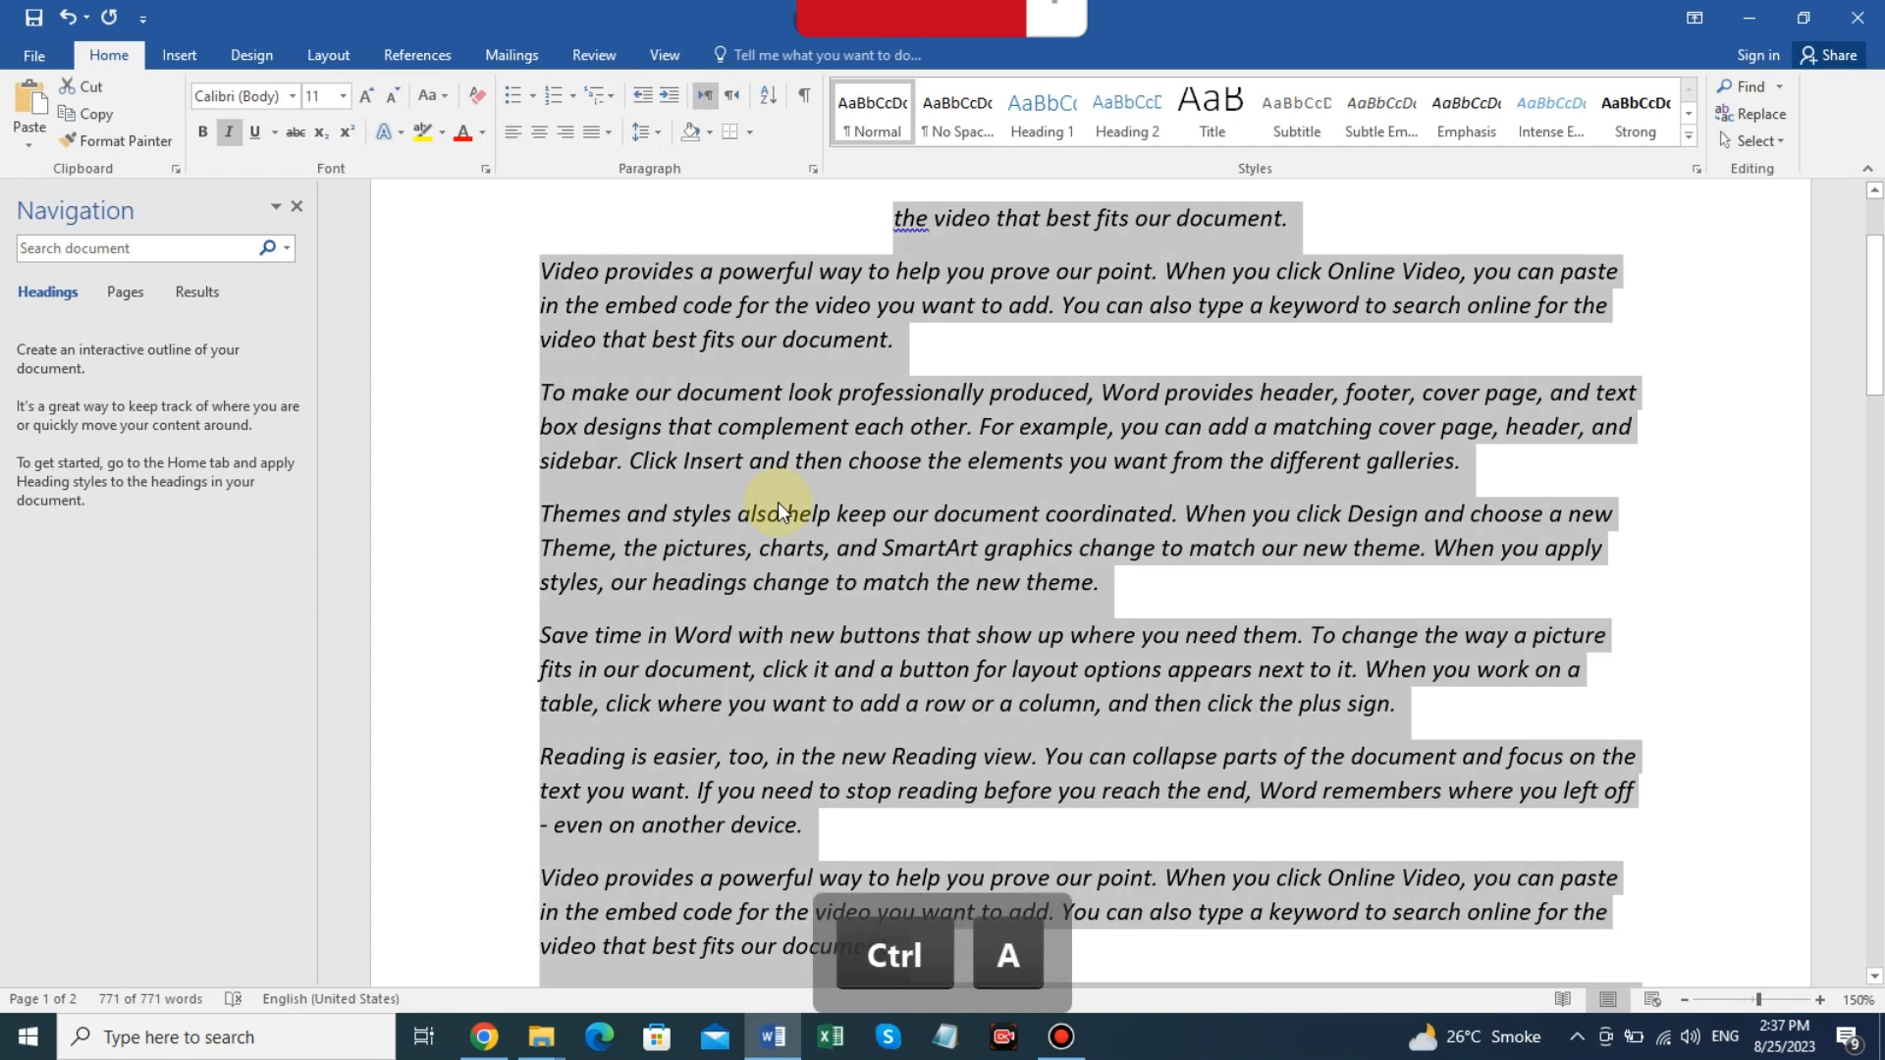
{"action": "key", "text": "ctrl+i"}
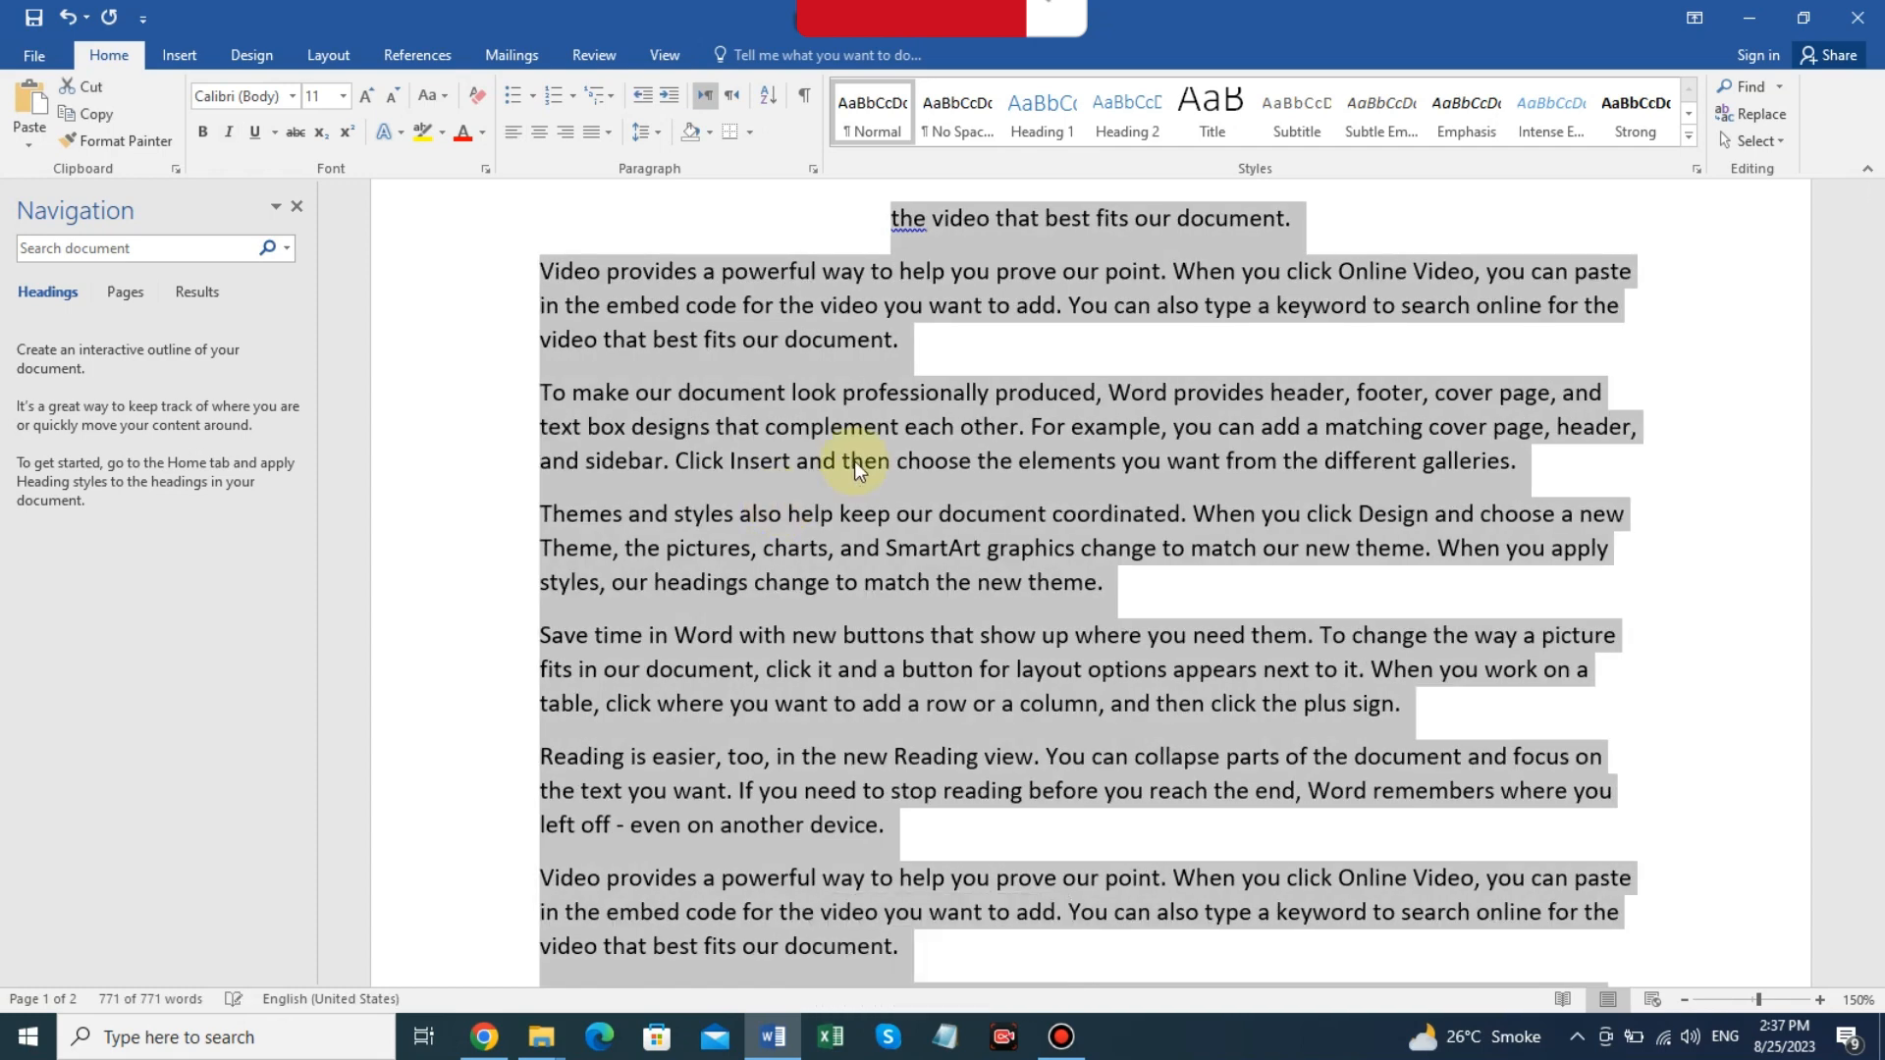
{"action": "left_click", "coordinate": [1686, 710]}
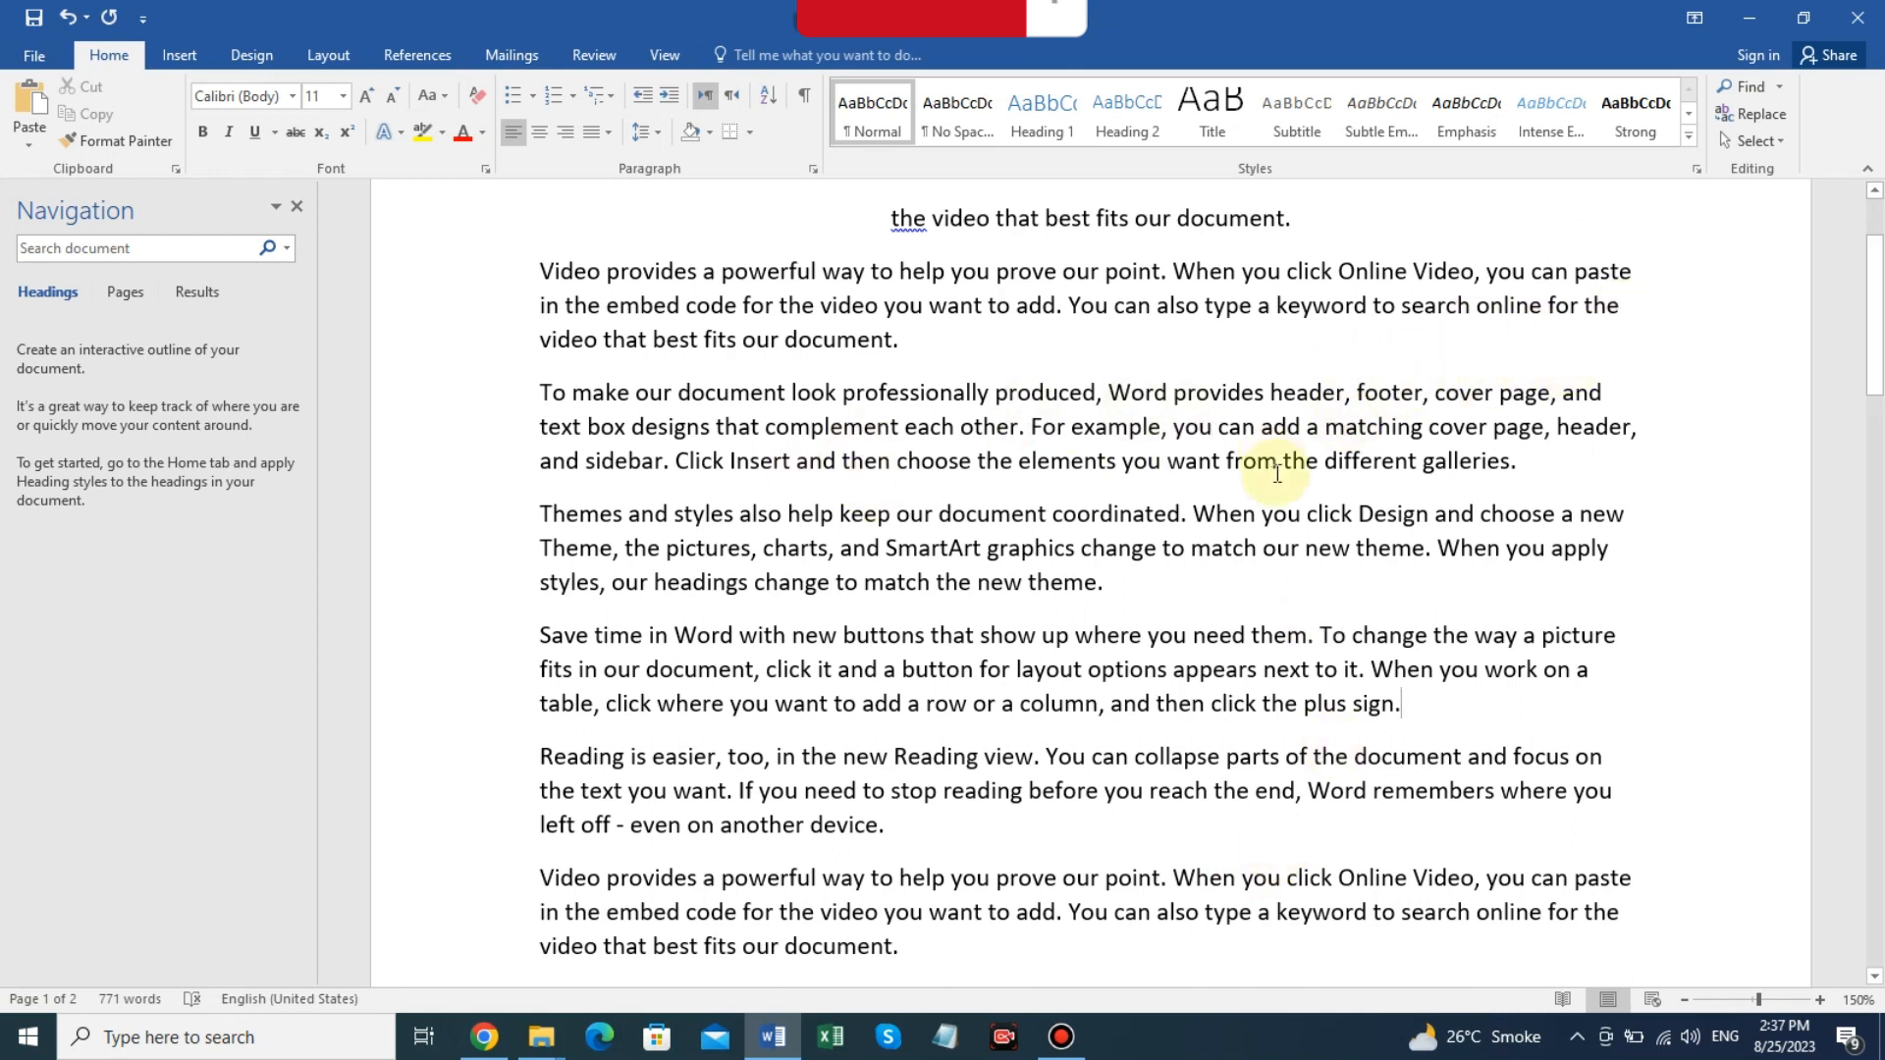
Justify the paragraph beginning "Save time in Word" and apply justified alignment to all the text in the document.
{"action": "left_click", "coordinate": [1622, 303]}
{"action": "key", "text": "ctrl+j"}
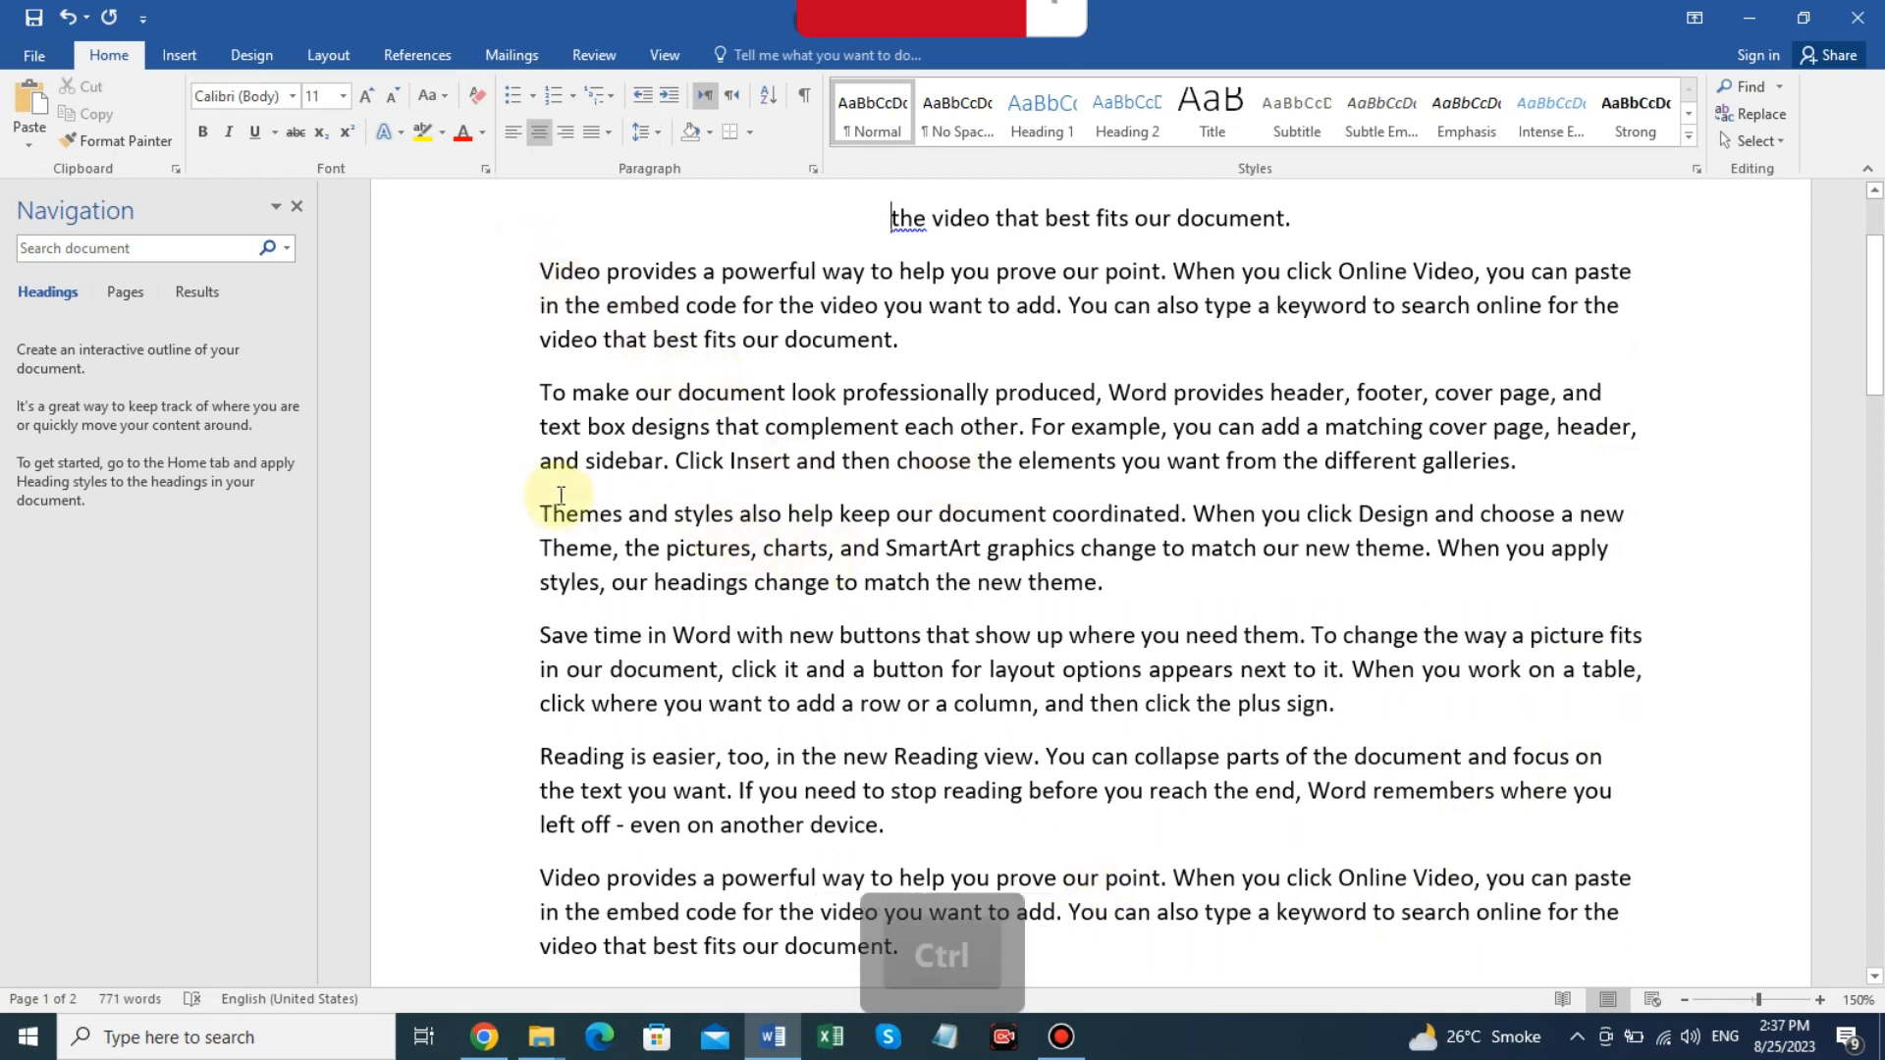
{"action": "key", "text": "ctrl+a"}
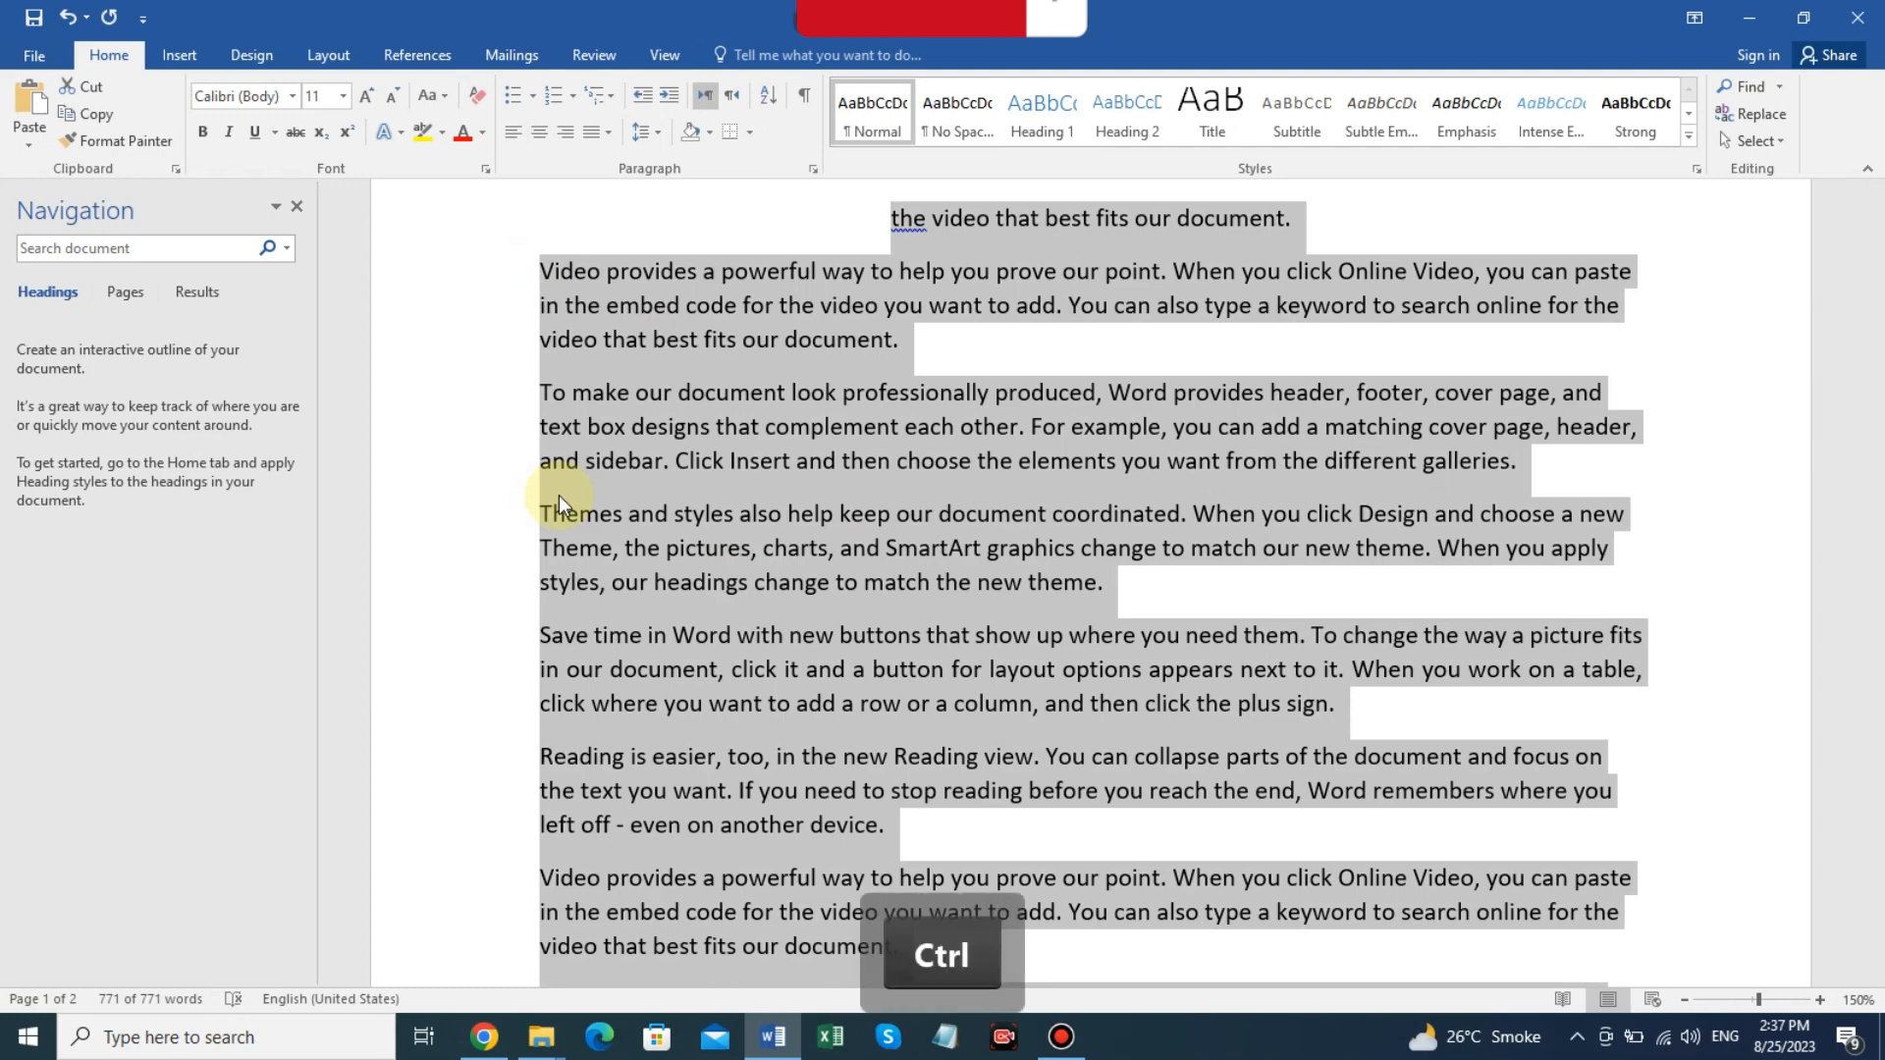
{"action": "key", "text": "ctrl+j"}
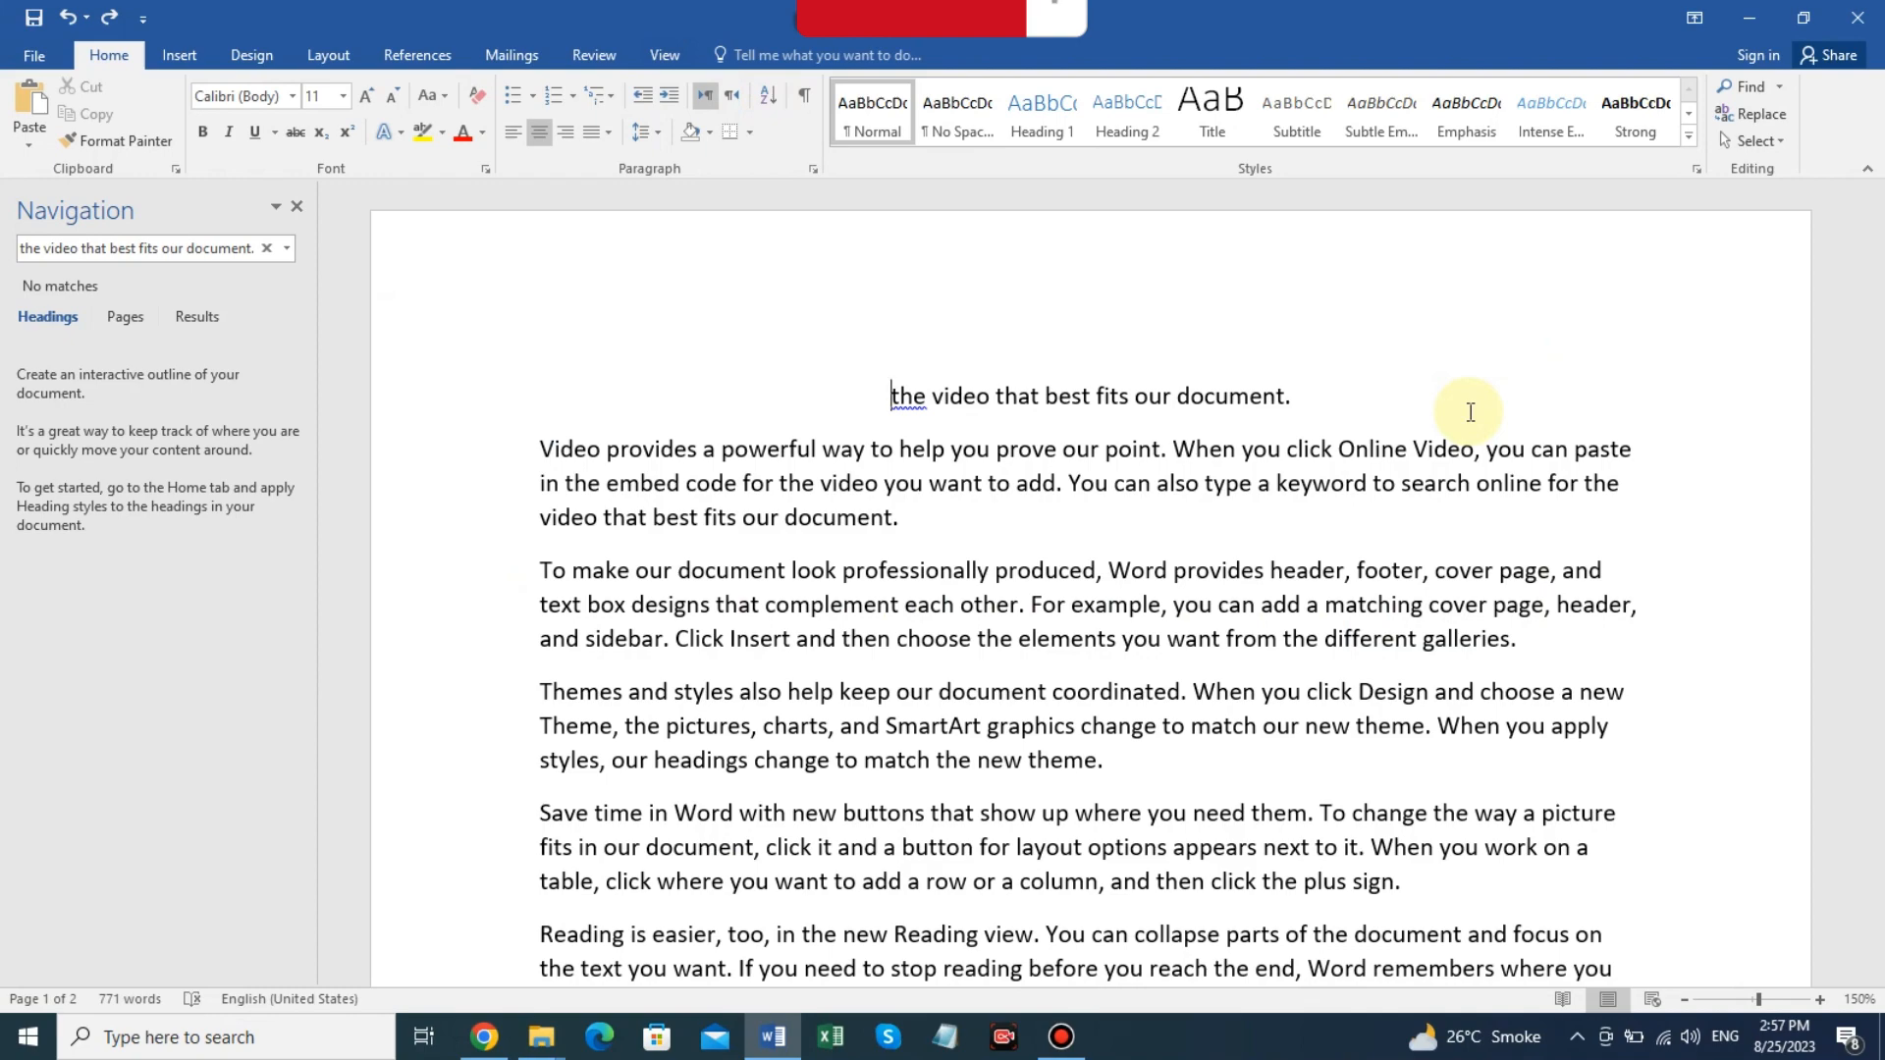
Insert a hyperlink to the file Fastion.docx on the last word "document" at the end of page 2.
{"action": "scroll", "coordinate": [971, 484], "scroll_direction": "down", "scroll_amount": 5}
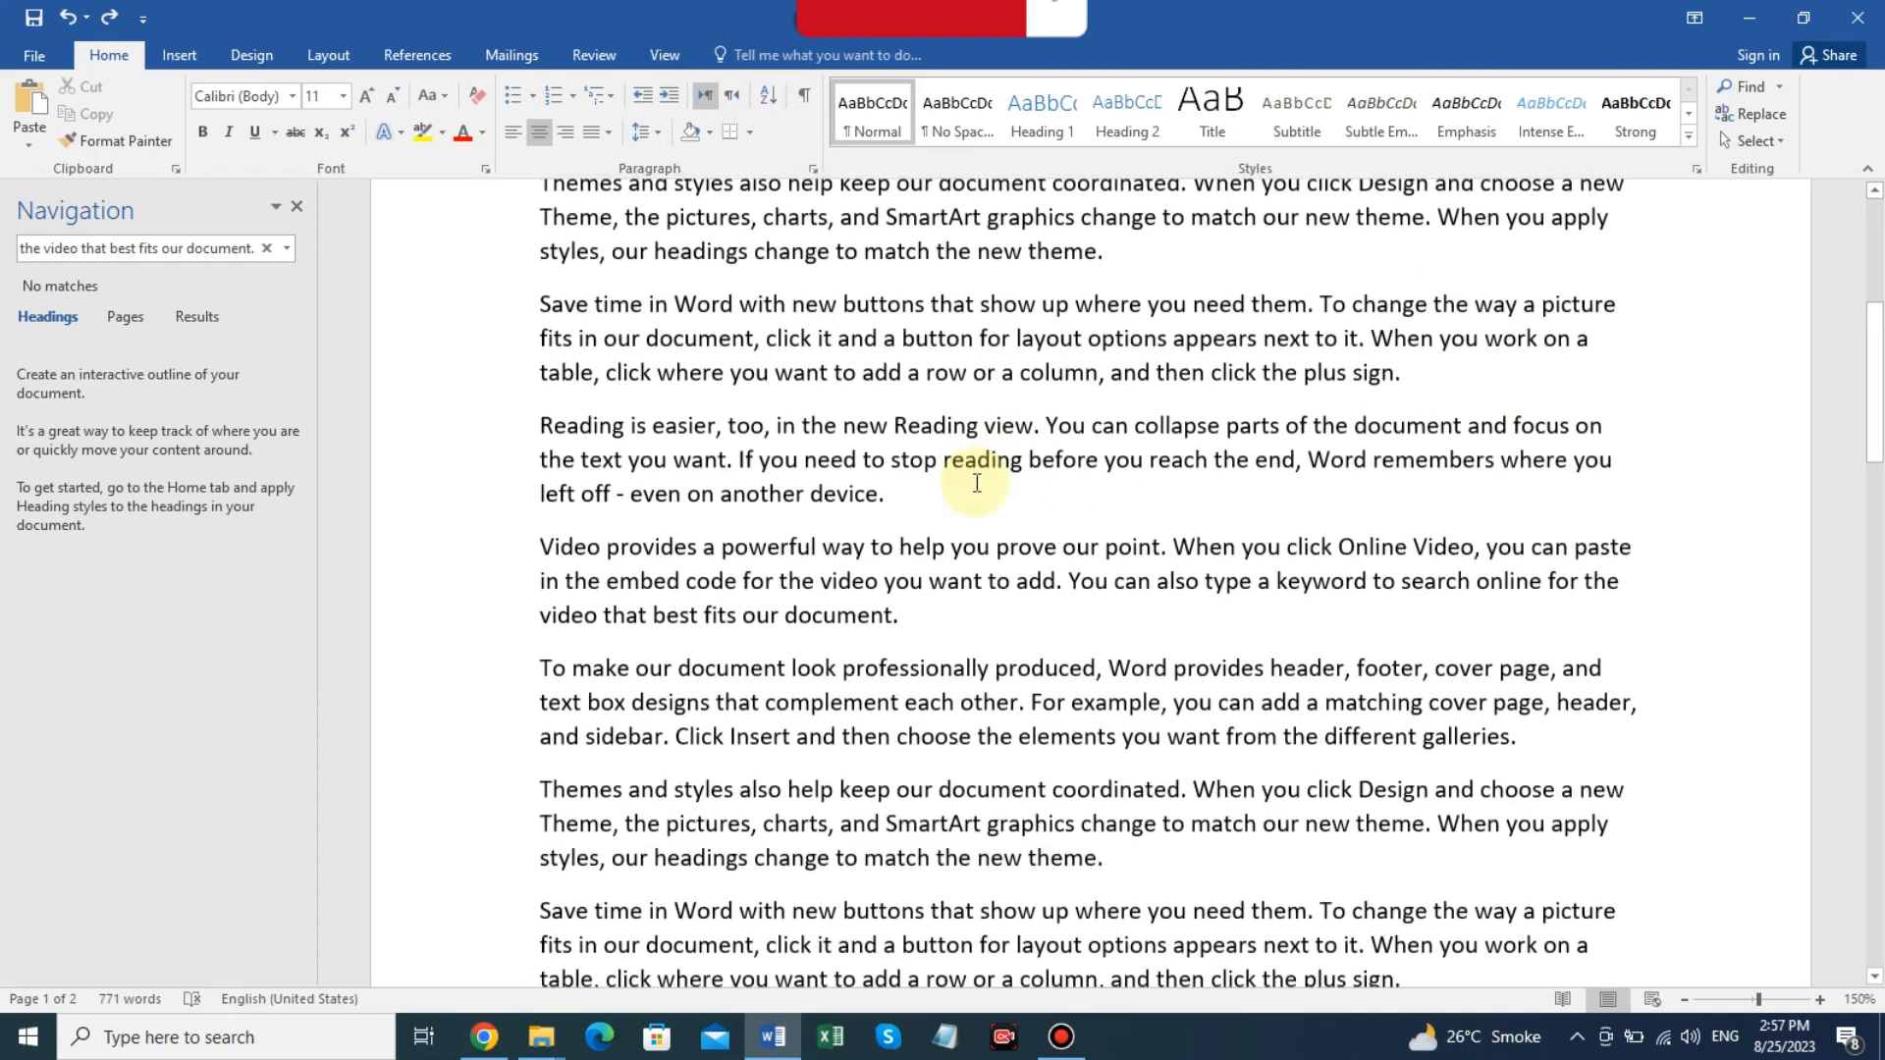
{"action": "scroll", "coordinate": [975, 481], "scroll_direction": "down", "scroll_amount": 10}
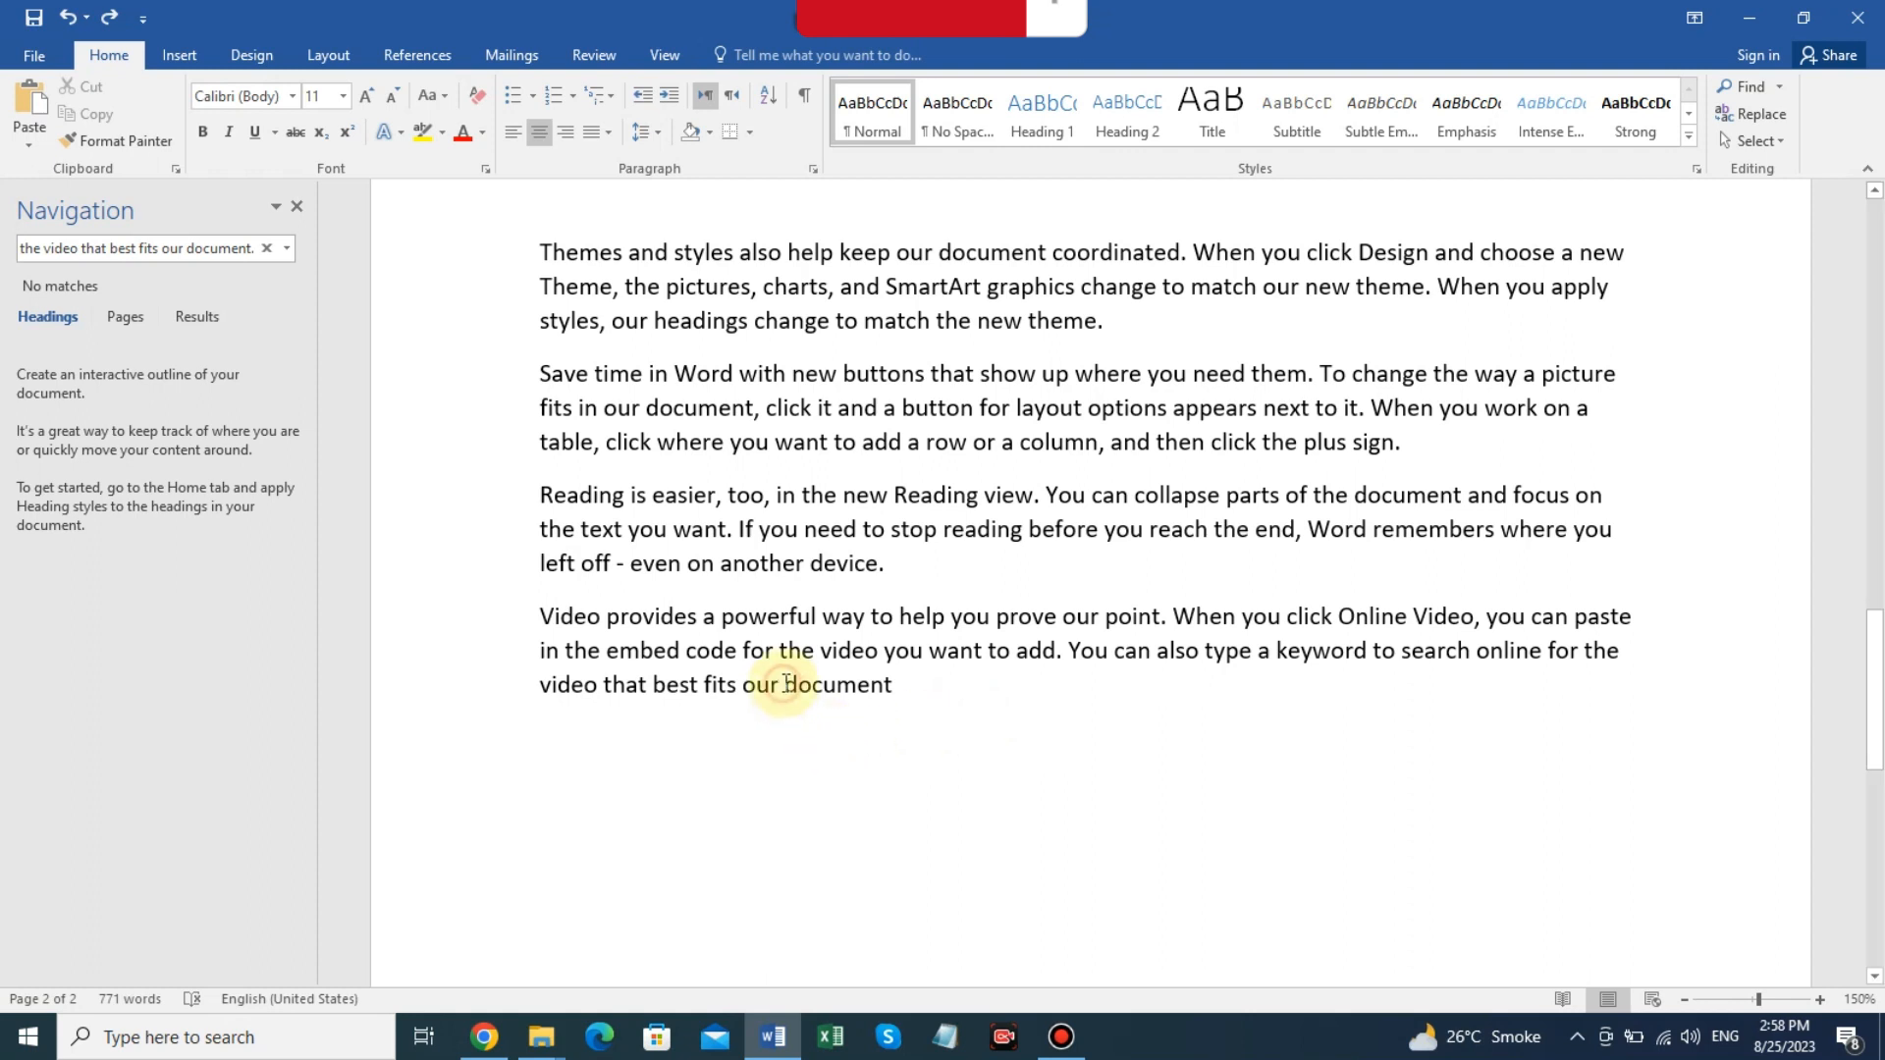
{"action": "left_click_drag", "start_coordinate": [785, 684], "coordinate": [905, 692]}
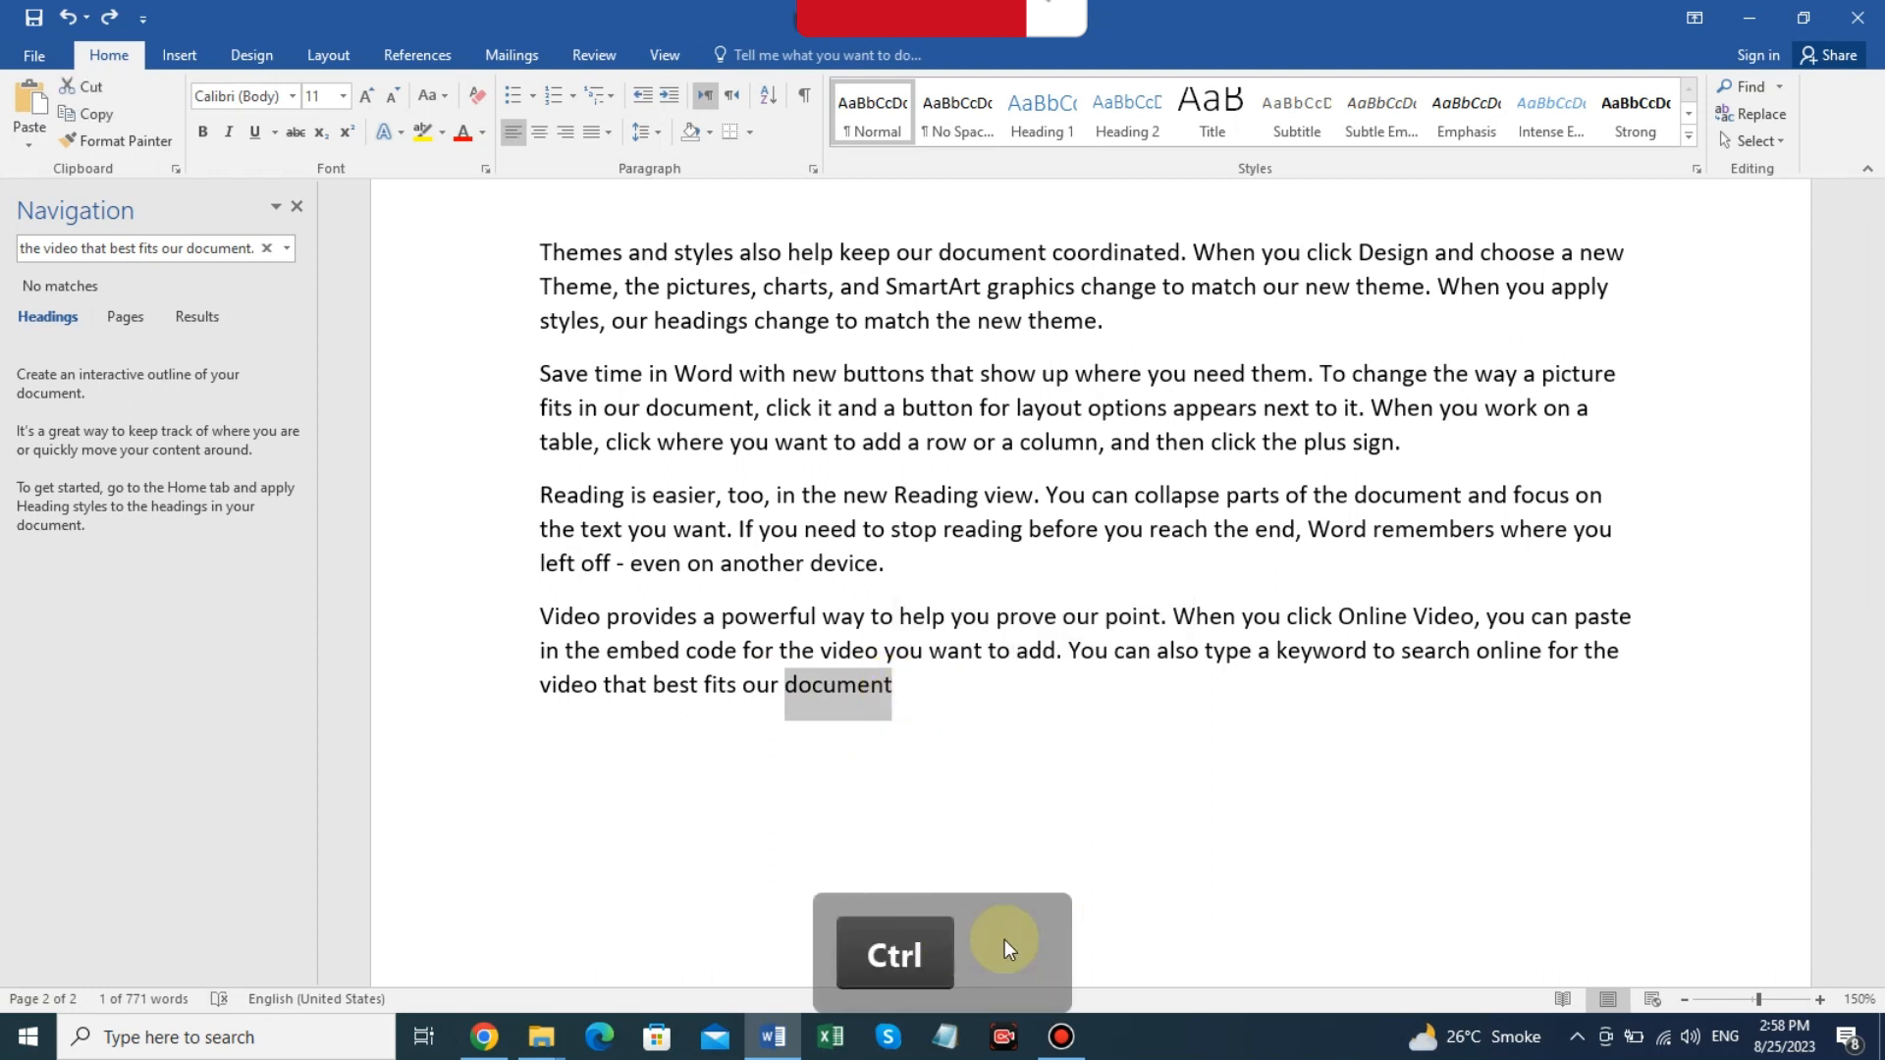
{"action": "key", "text": "ctrl+k"}
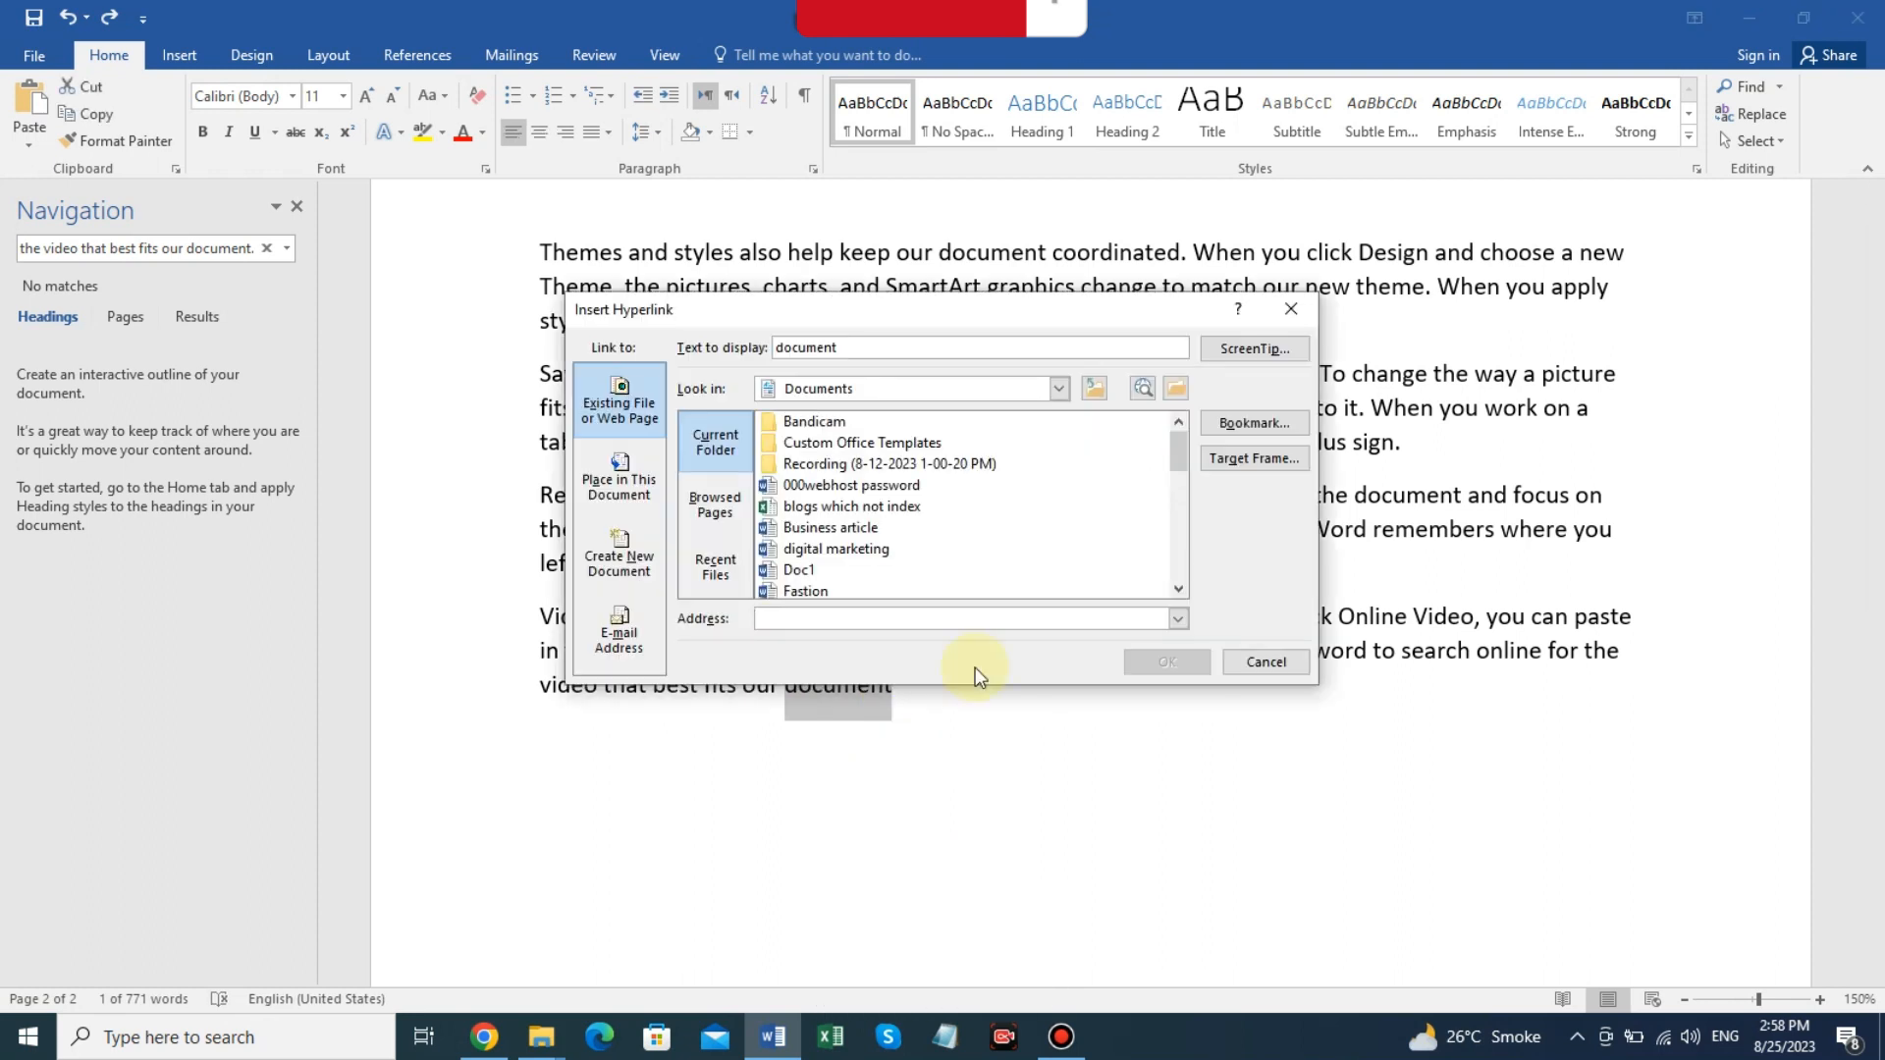
{"action": "scroll", "coordinate": [955, 505], "scroll_direction": "down", "scroll_amount": 1}
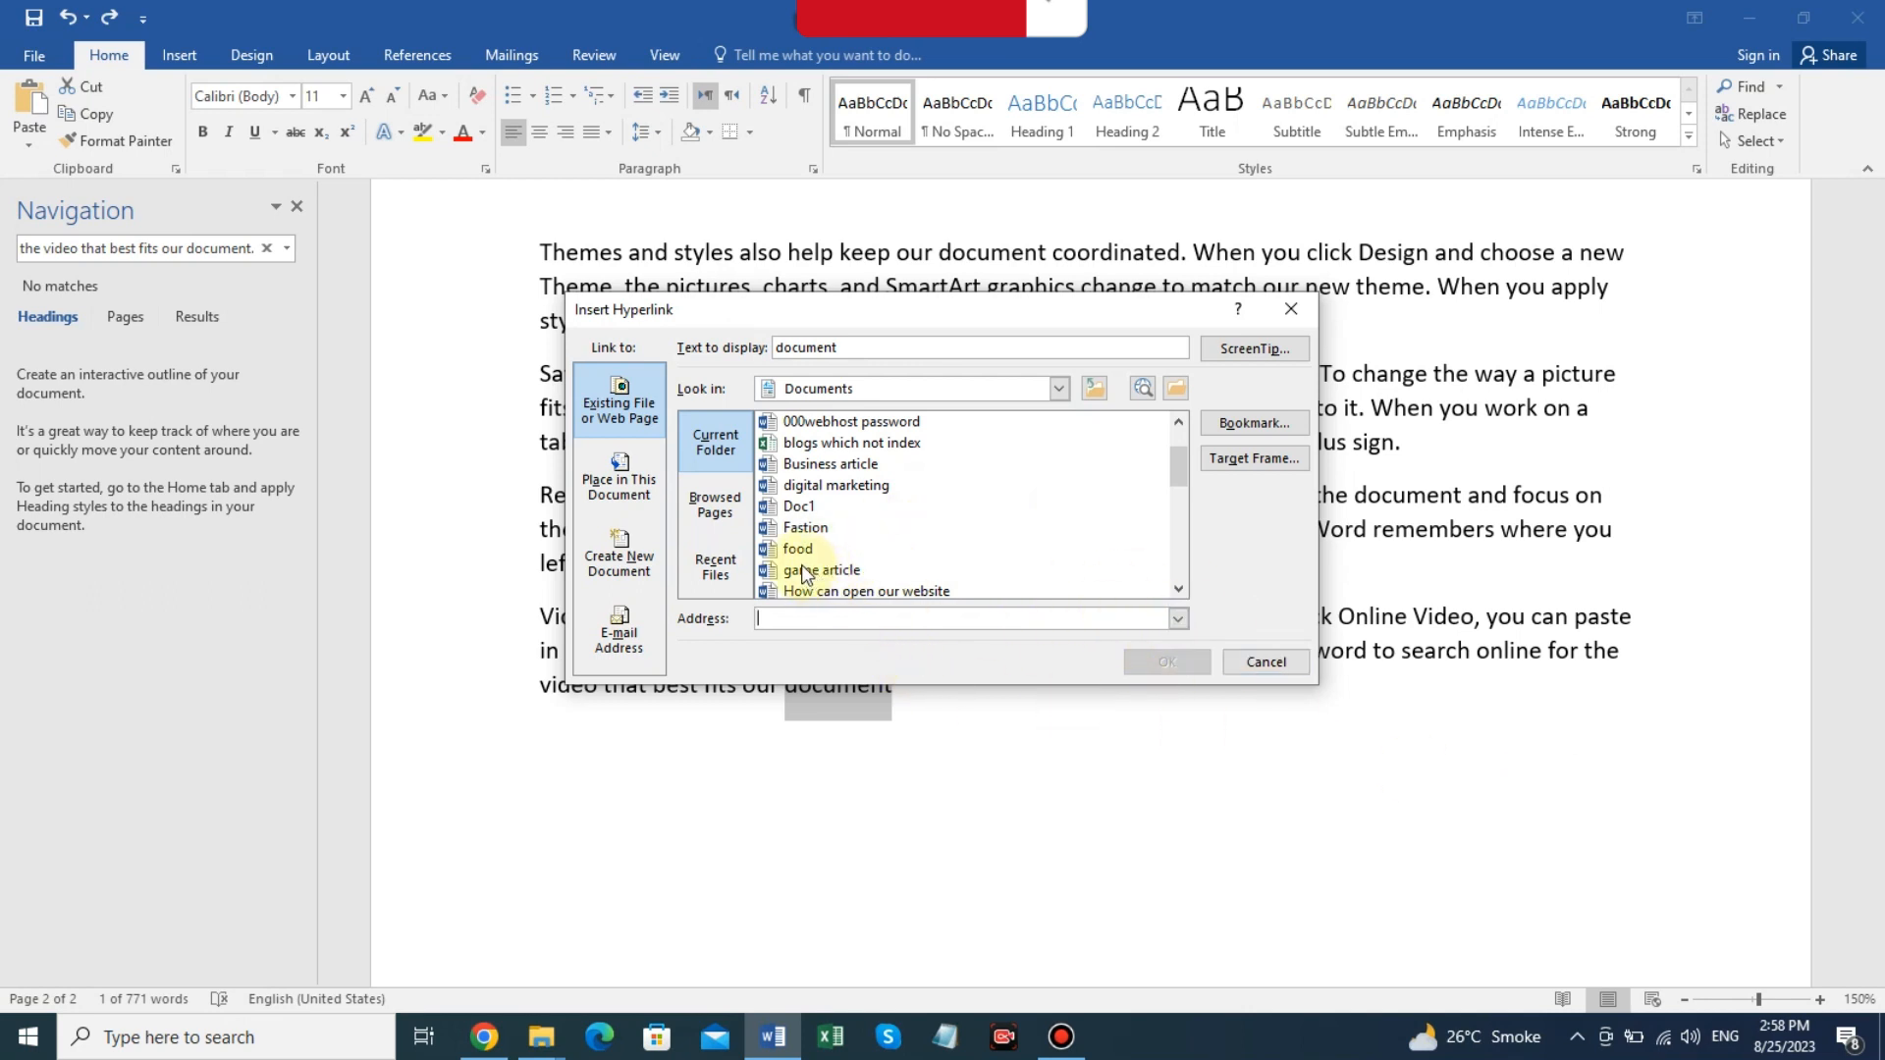
{"action": "left_click", "coordinate": [800, 531]}
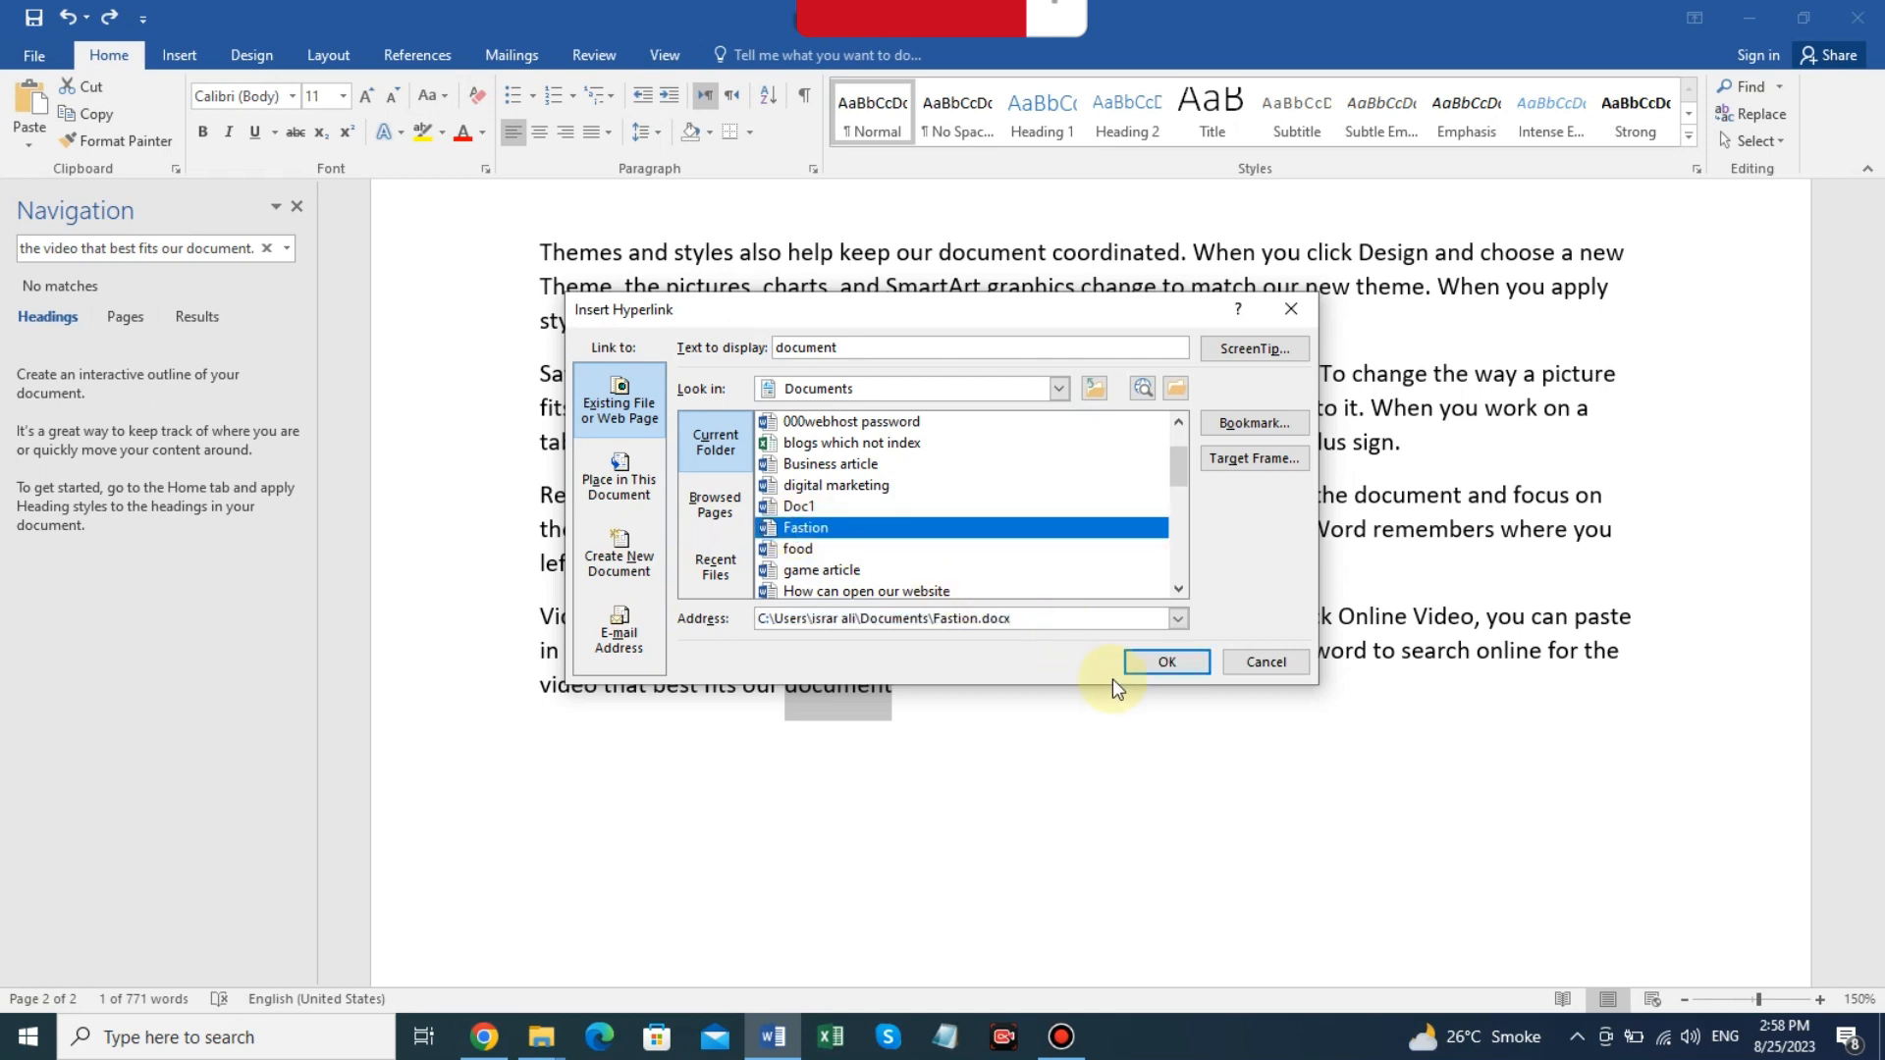
{"action": "left_click", "coordinate": [1145, 664]}
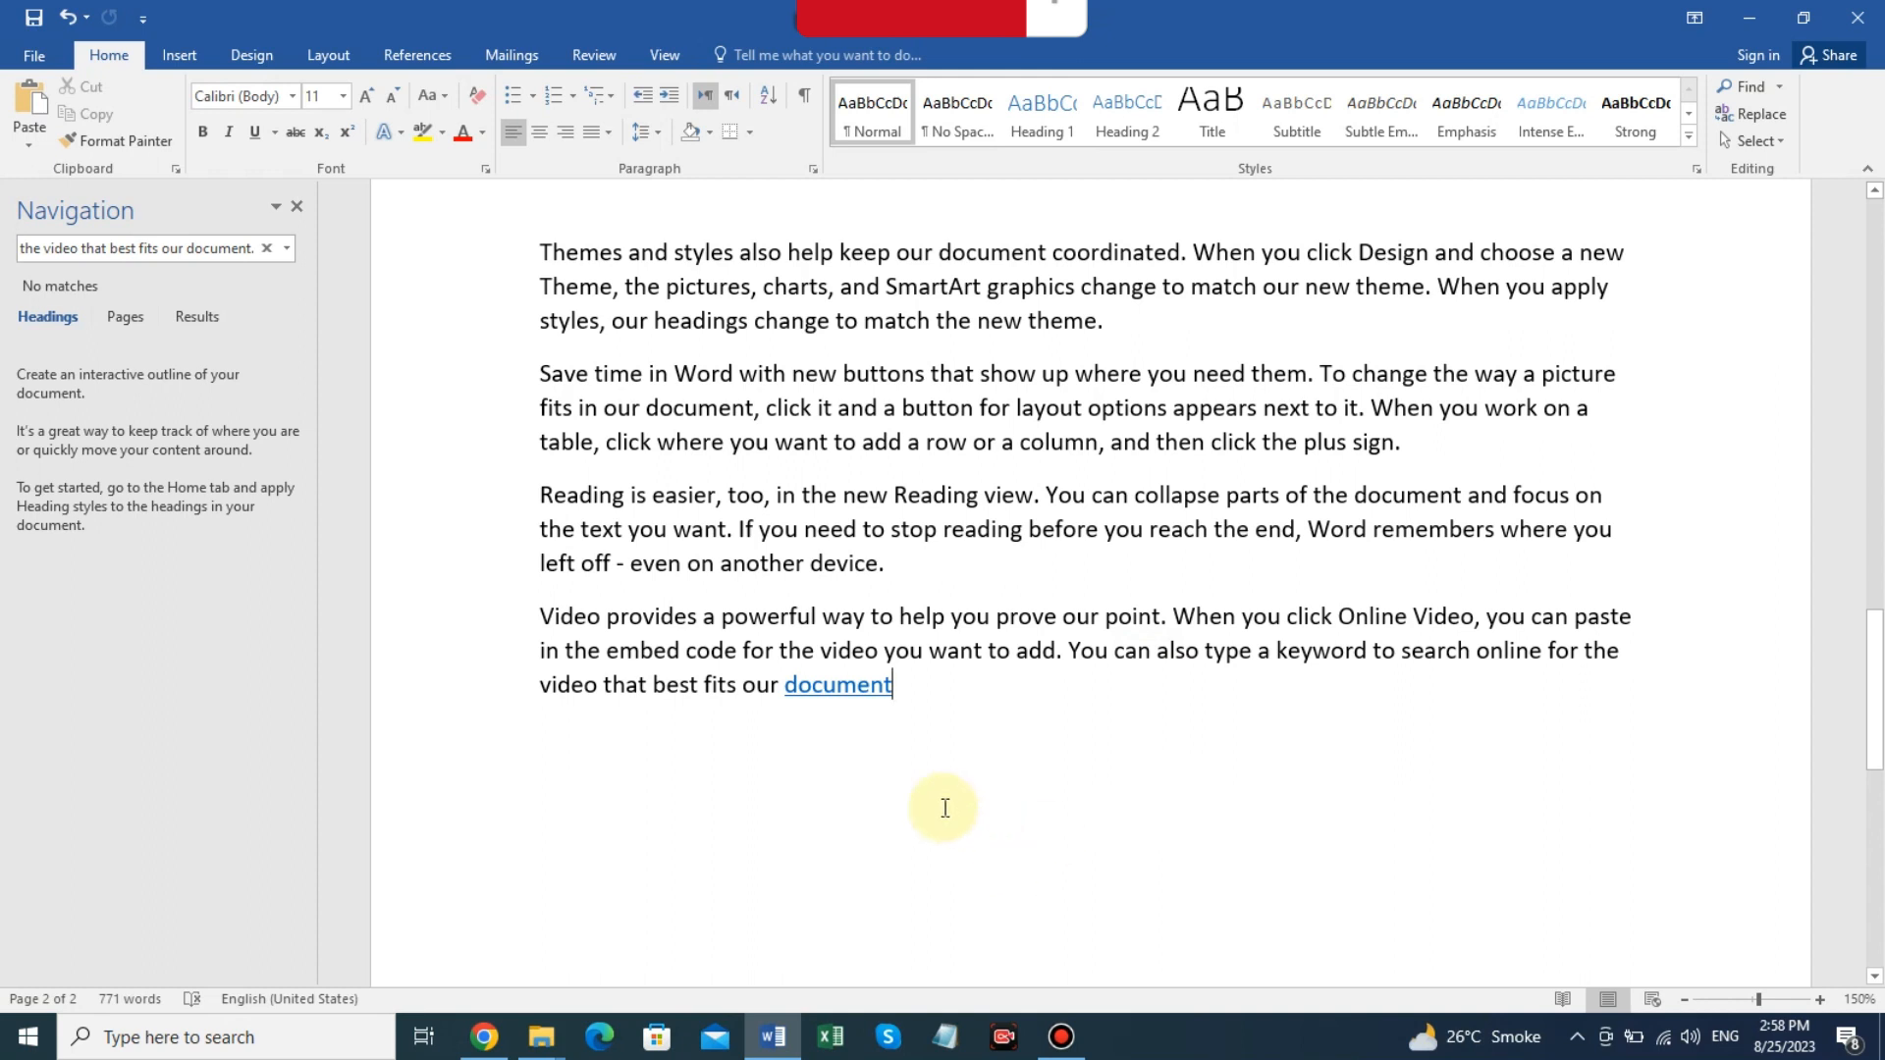
Follow the hyperlink on the word "document" and agree to continue opening the linked file.
{"action": "mouse_move", "coordinate": [836, 692]}
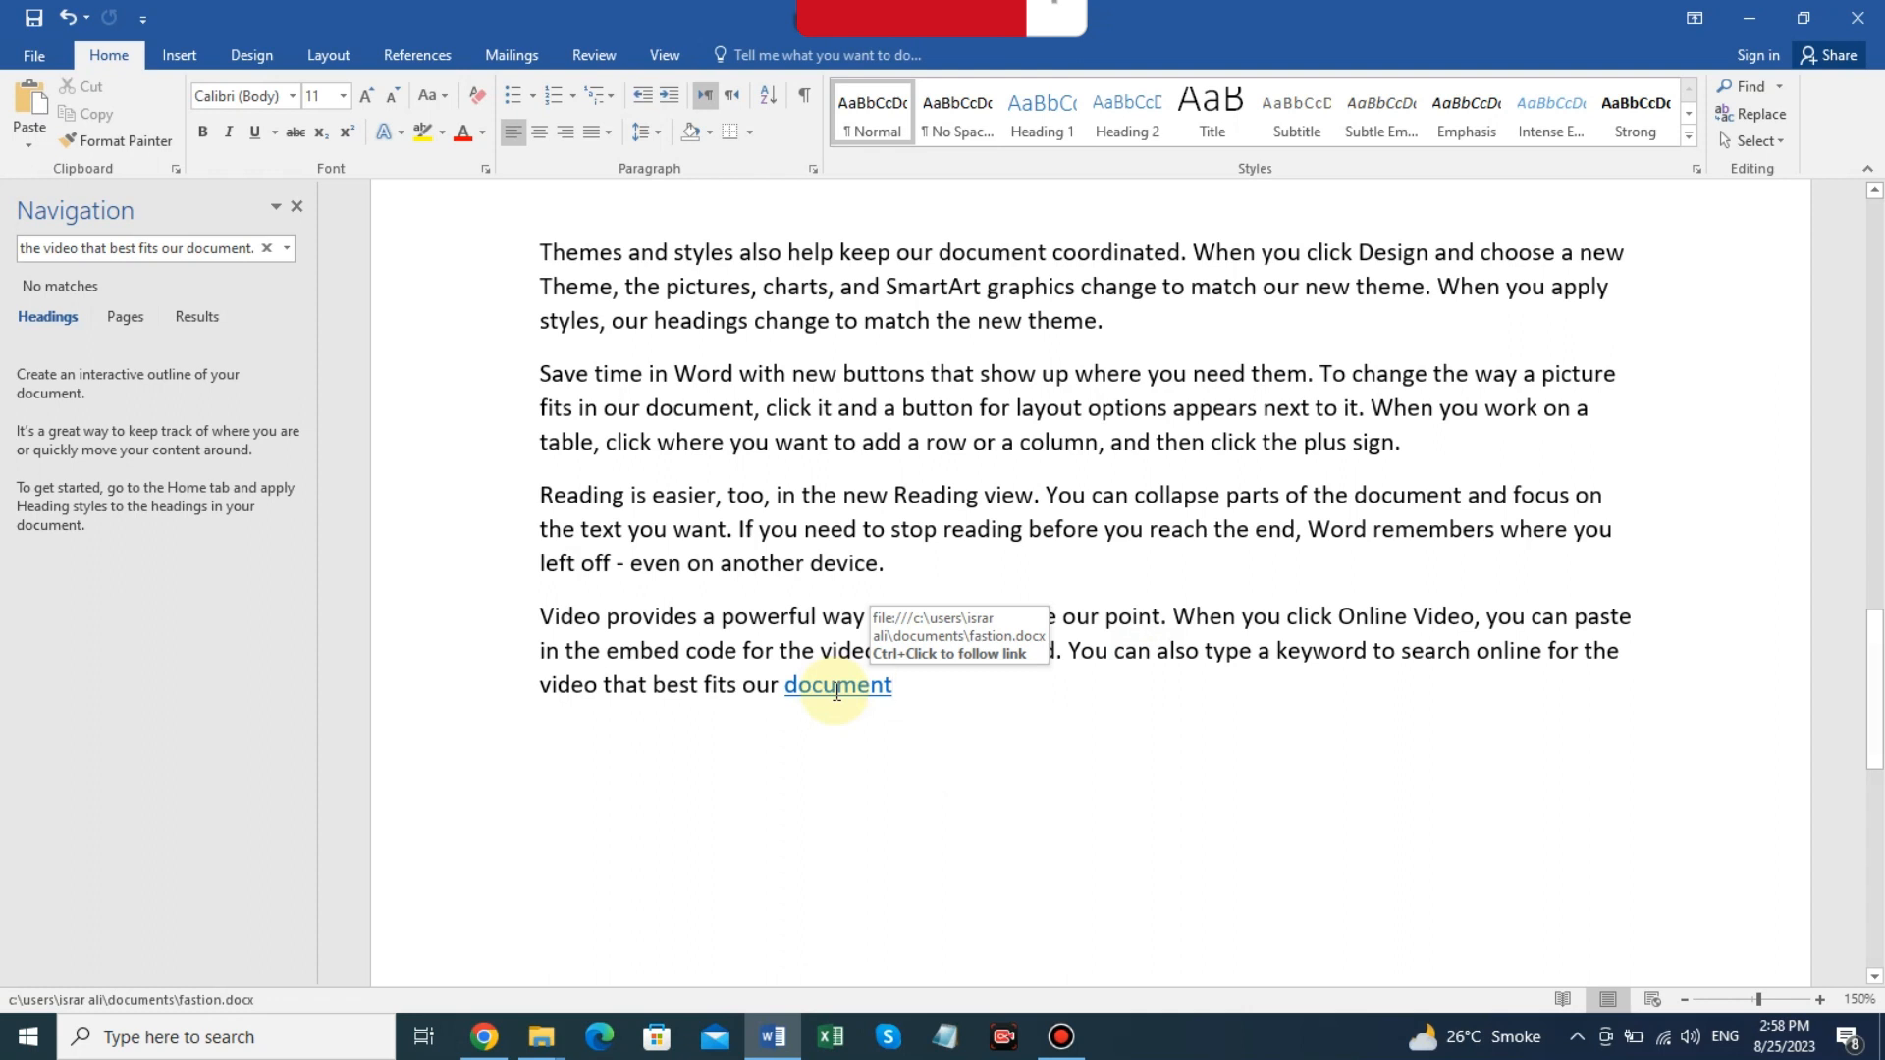
{"action": "left_click", "coordinate": [835, 691], "text": "ctrl"}
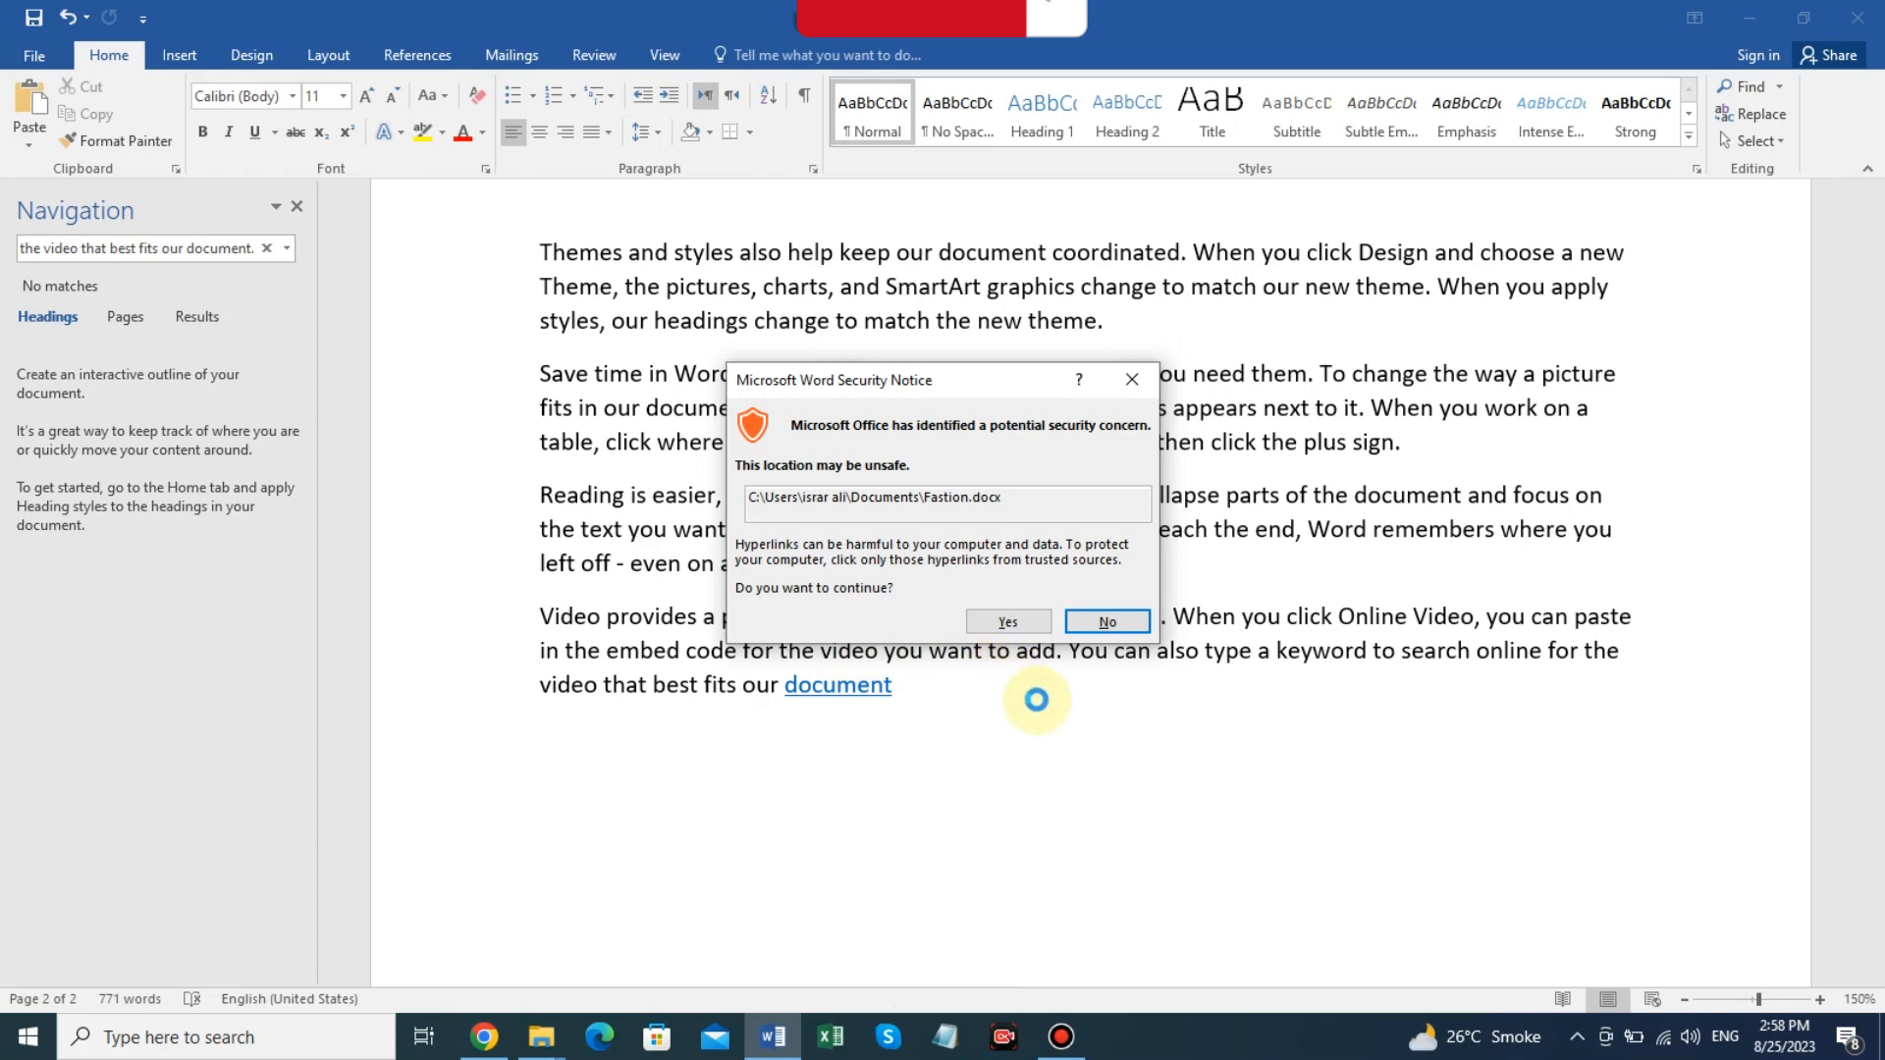
{"action": "left_click", "coordinate": [1008, 623]}
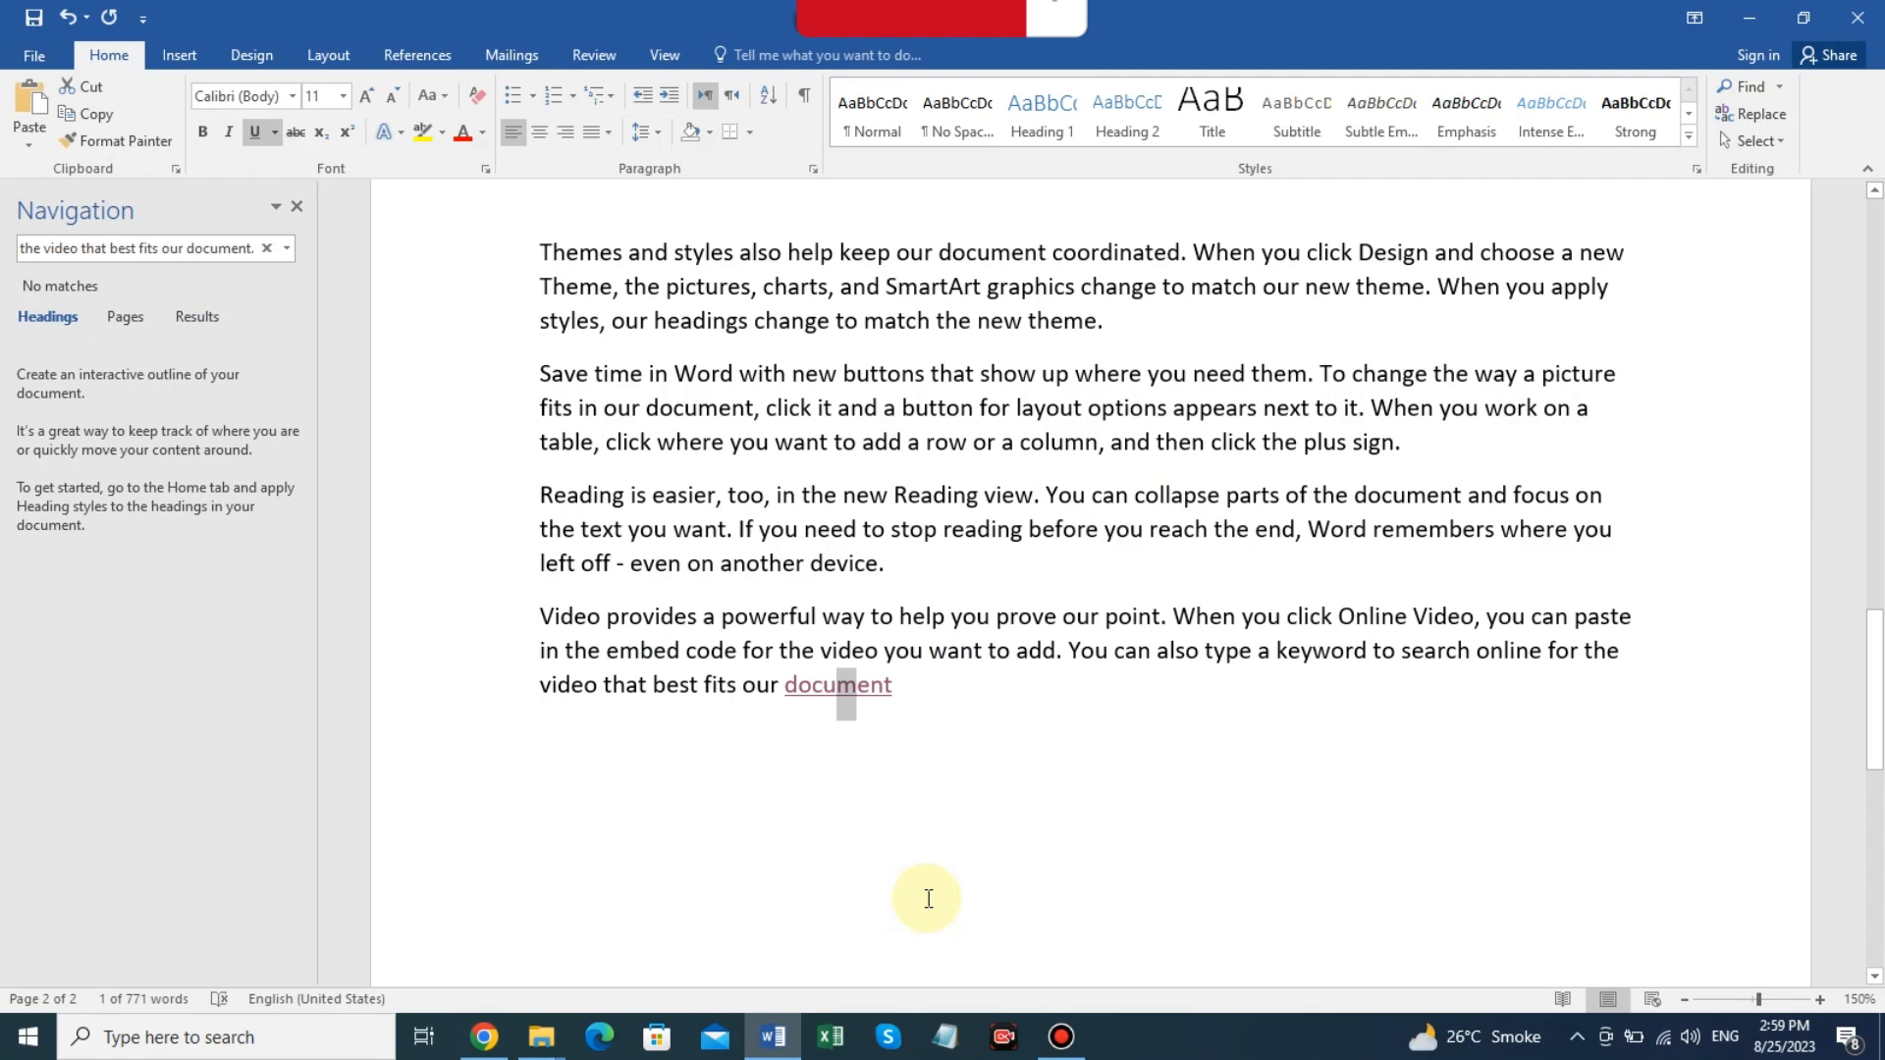
Left-align all the text in the document, including the centered first line, and deselect it.
{"action": "scroll", "coordinate": [929, 899], "scroll_direction": "up", "scroll_amount": 5}
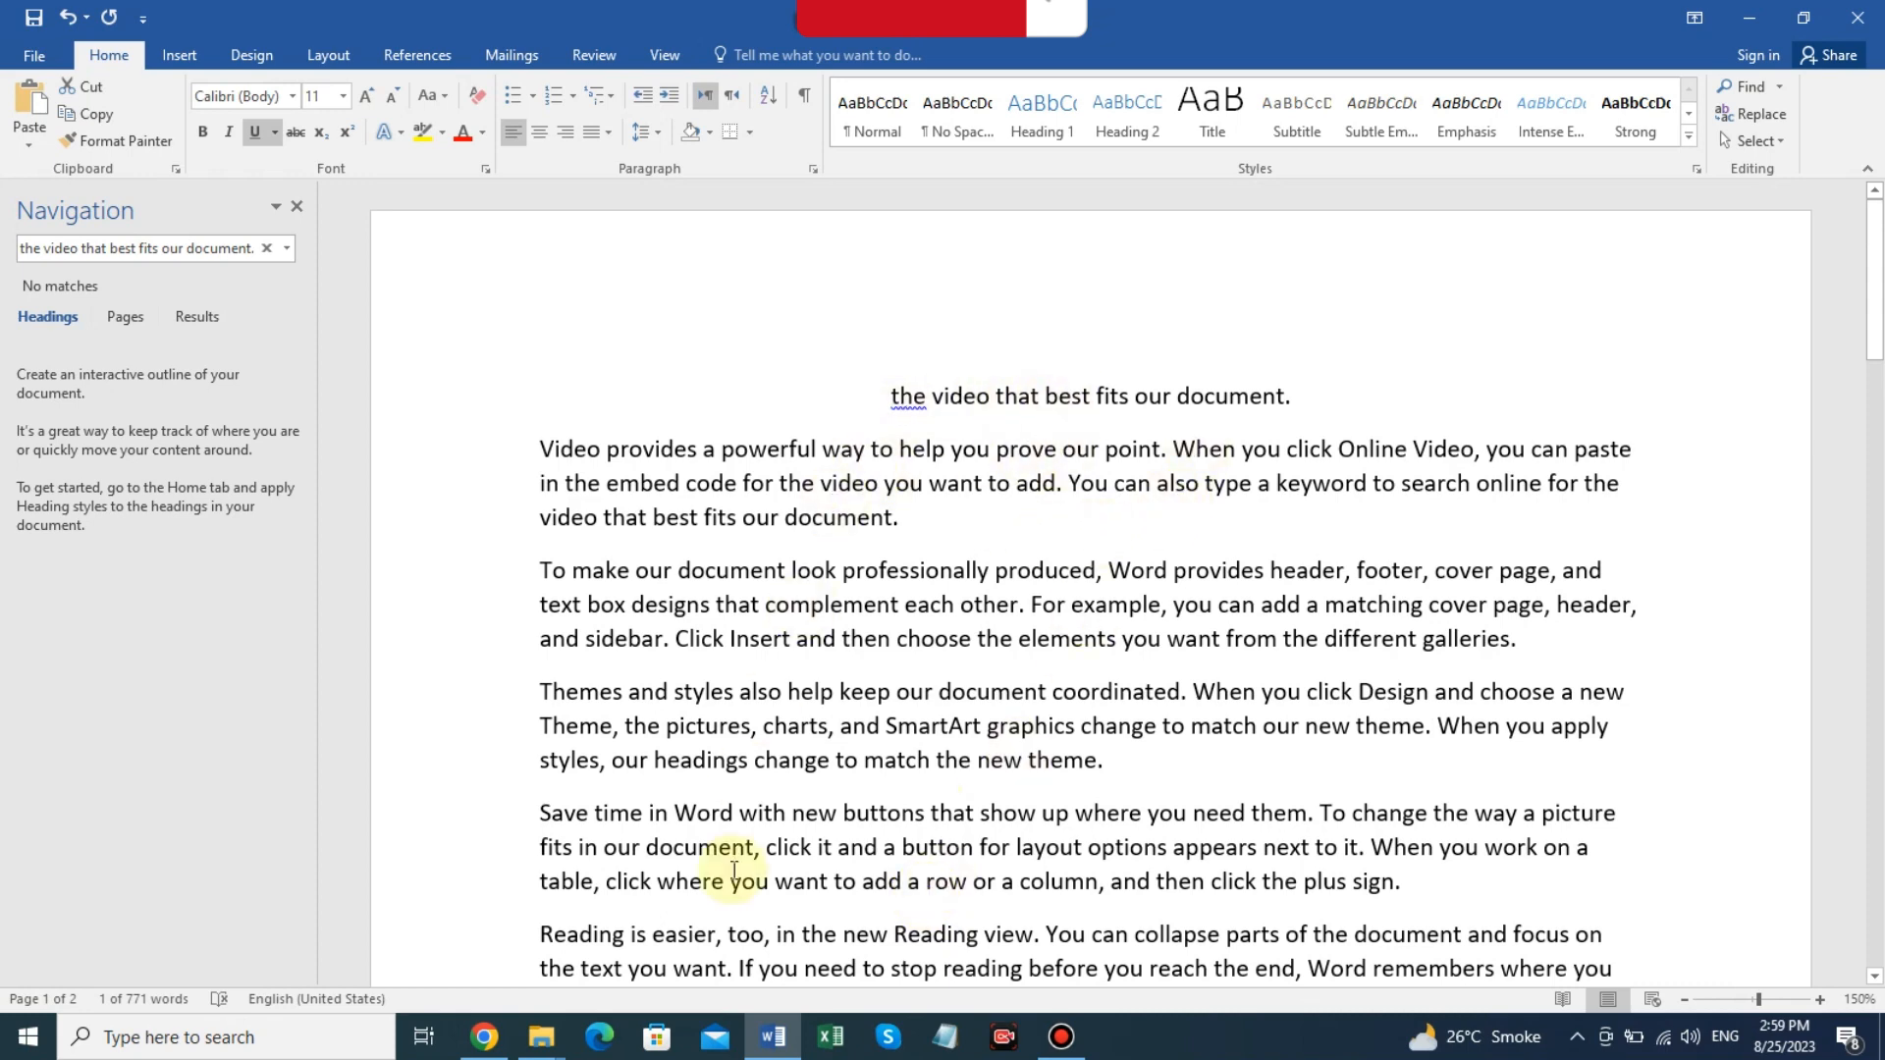
{"action": "key", "text": "ctrl+a"}
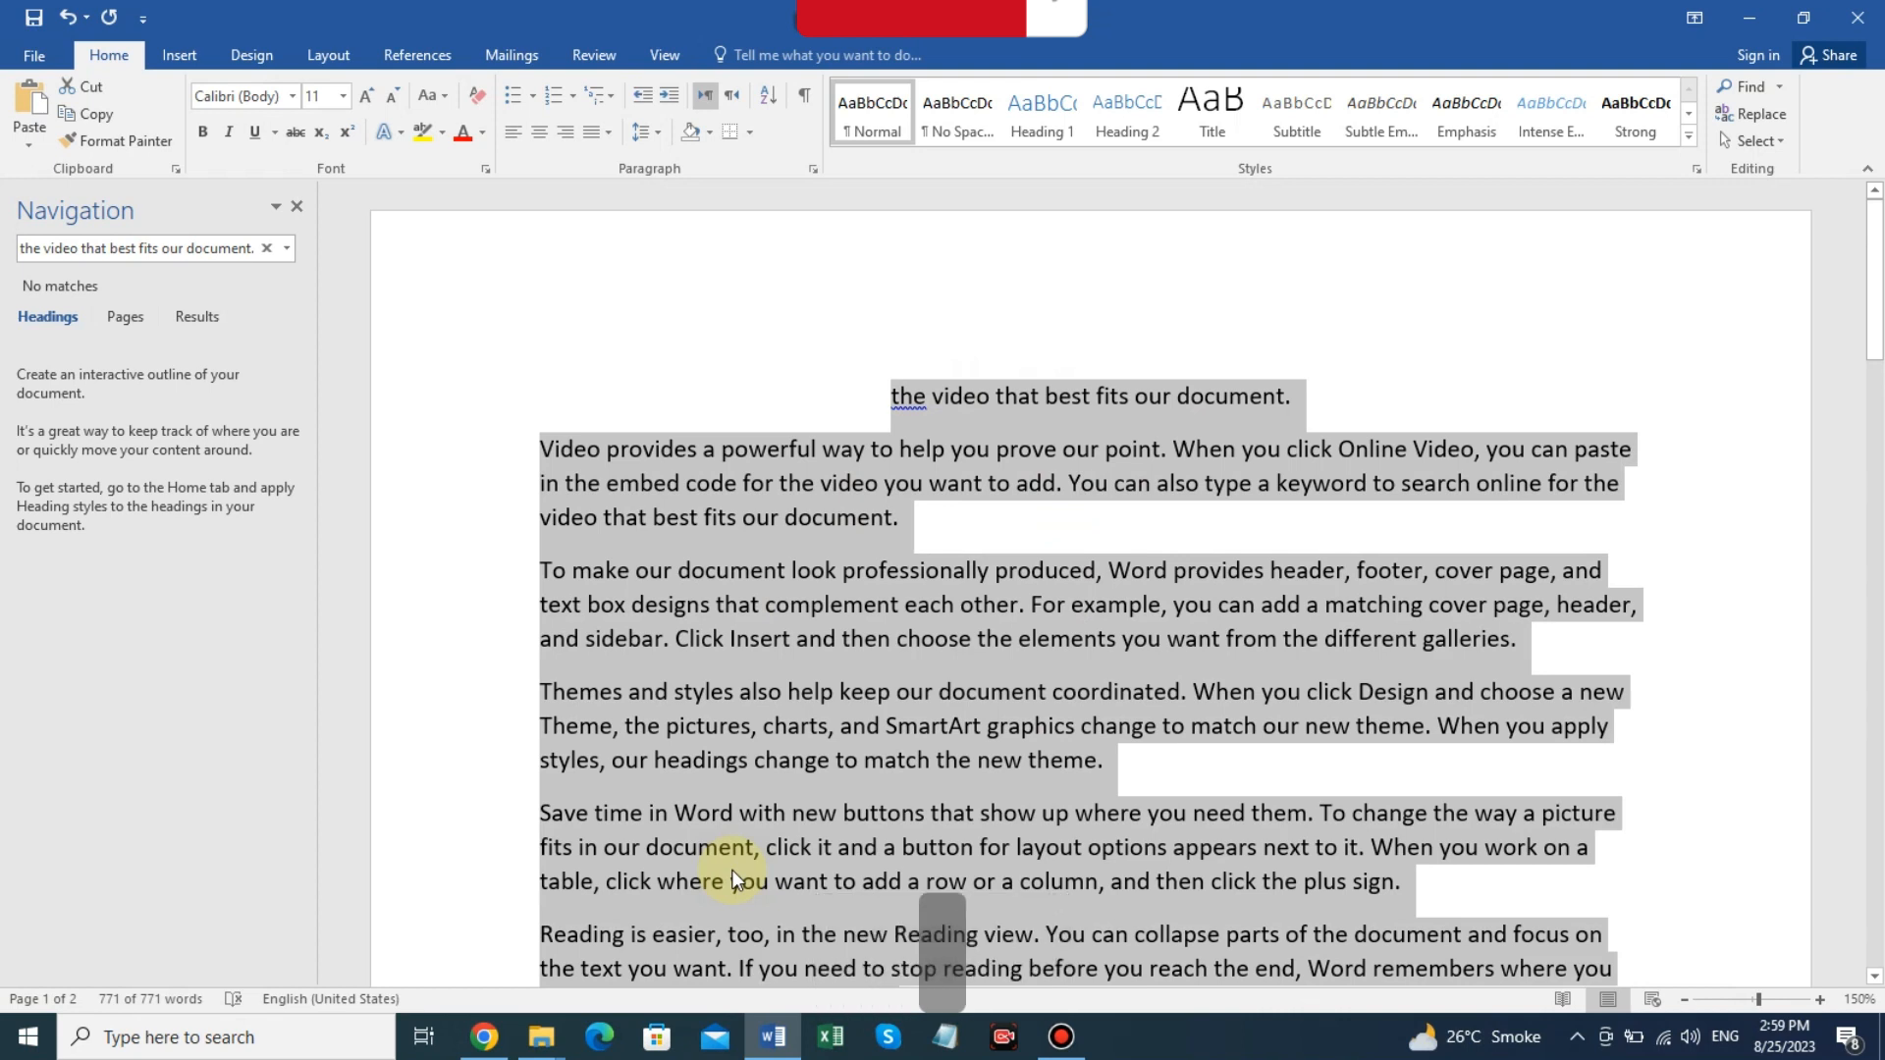
{"action": "key", "text": "ctrl+l"}
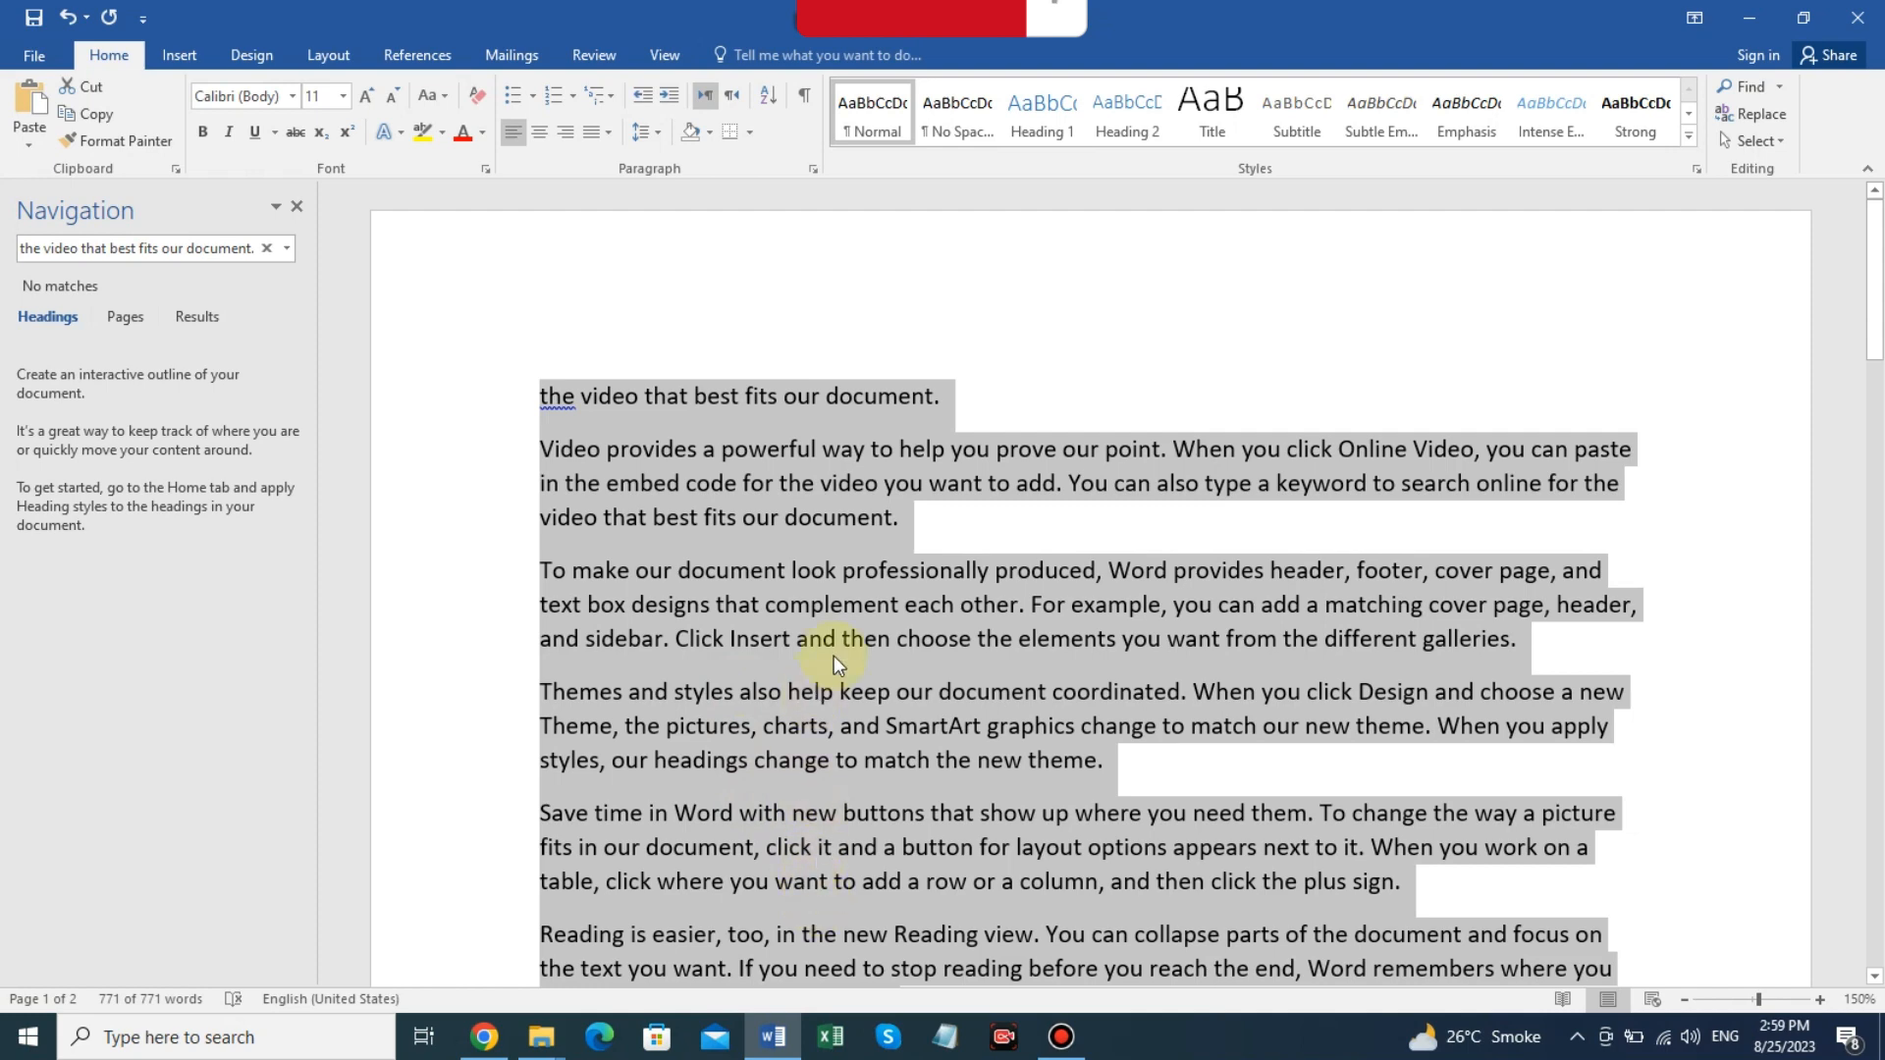
{"action": "left_click", "coordinate": [1052, 363]}
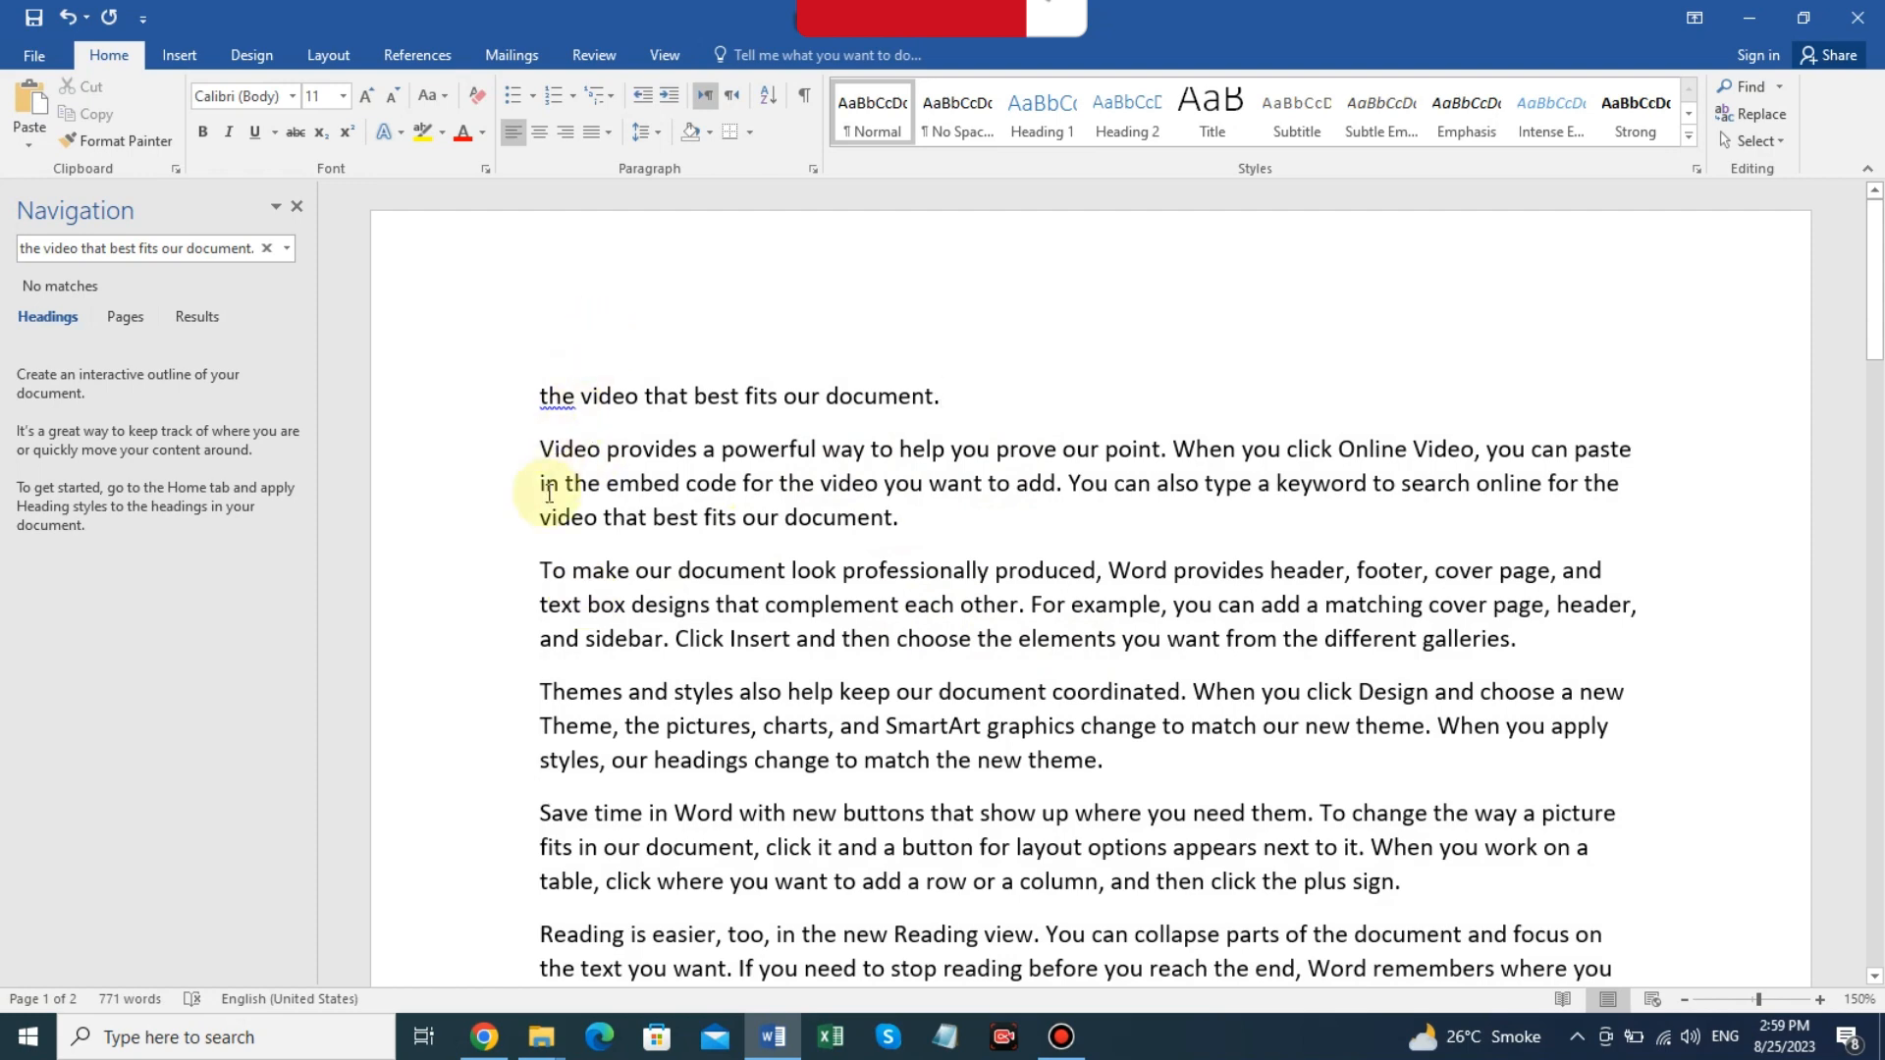
Increase the left indent of all the text in the document by several levels.
{"action": "key", "text": "ctrl"}
{"action": "key", "text": "ctrl+a"}
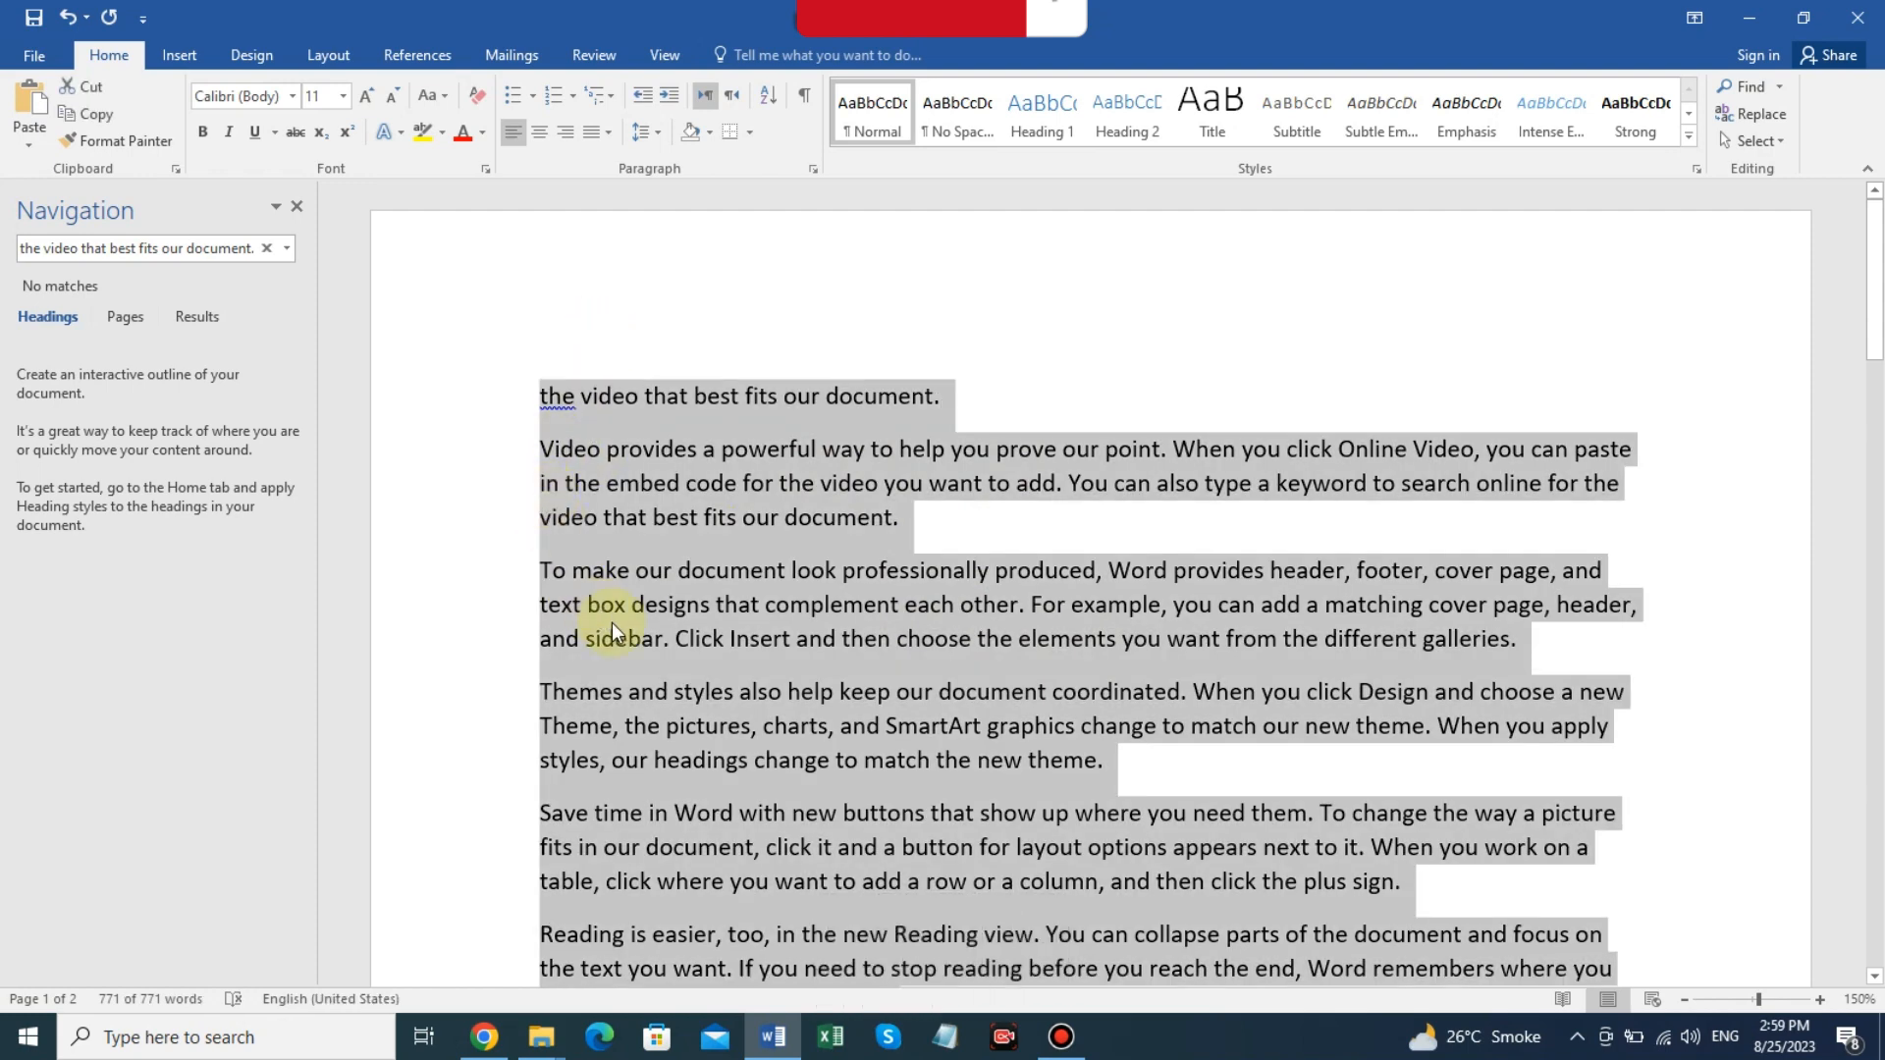
{"action": "key", "text": "ctrl+m"}
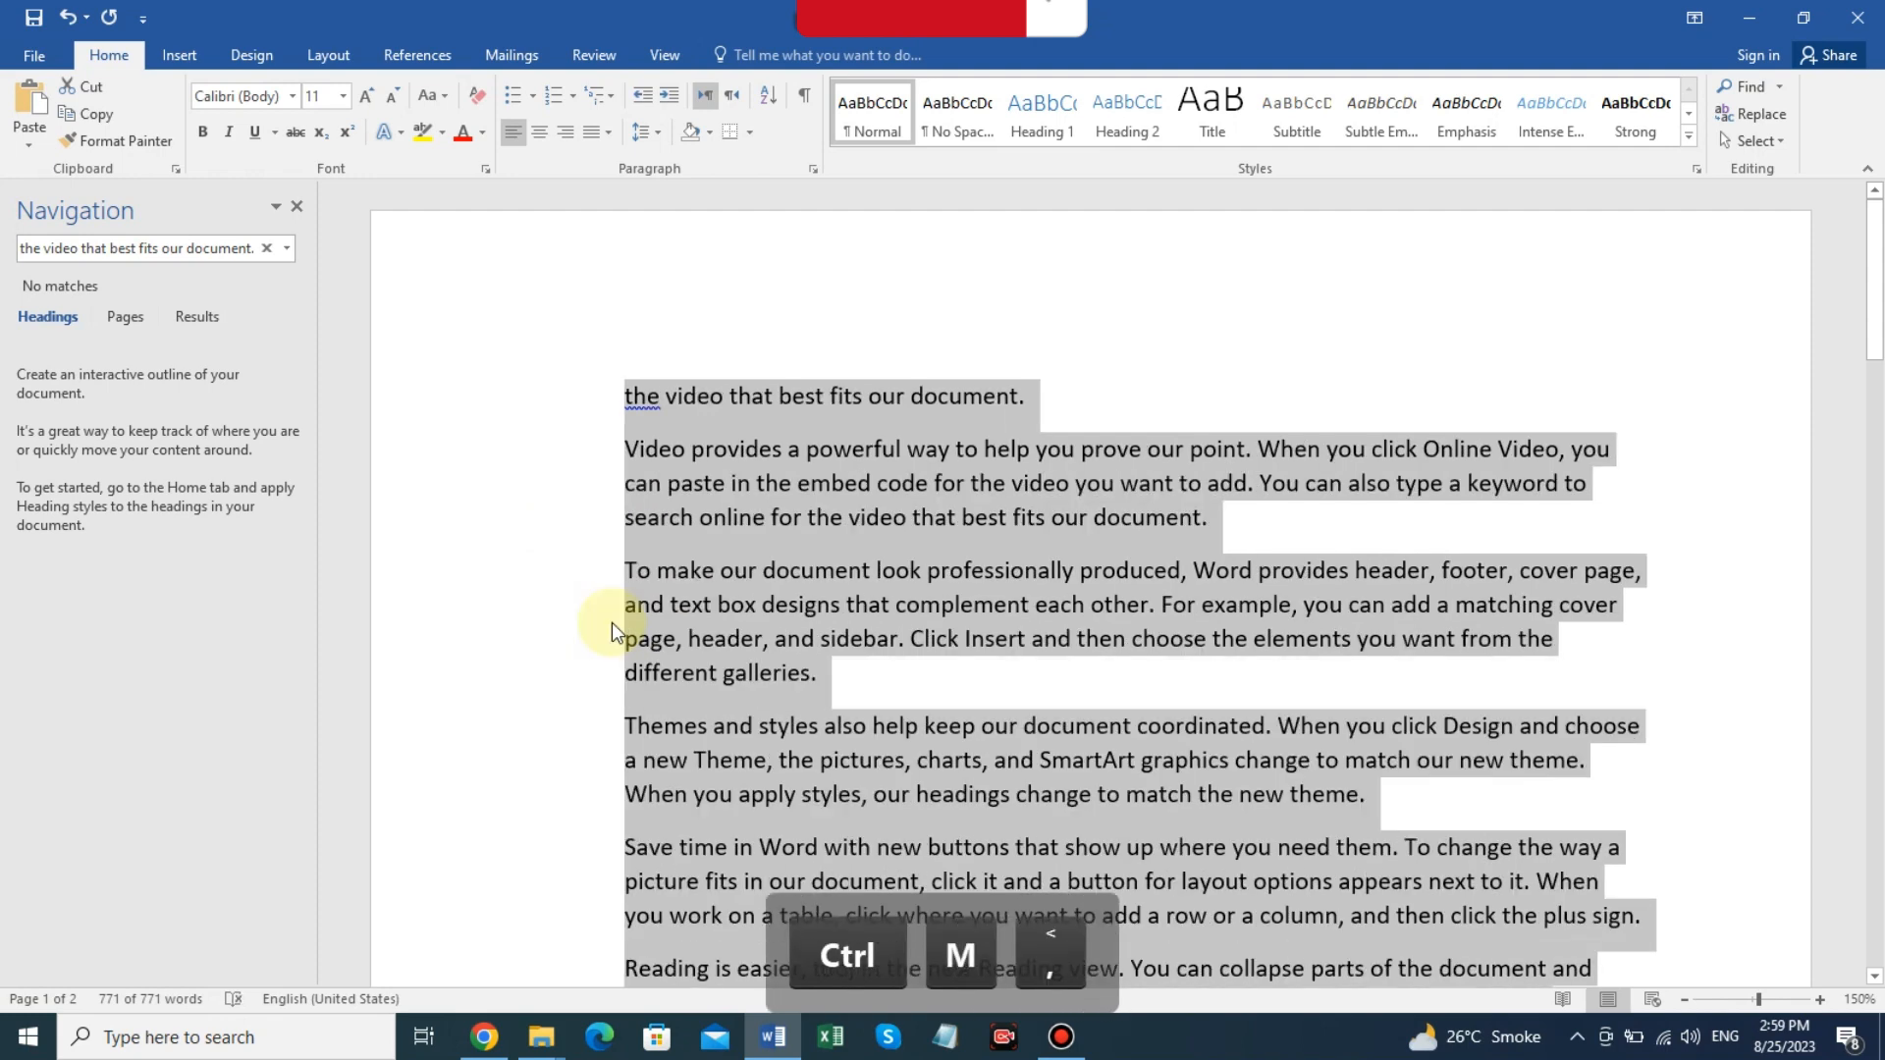
{"action": "key", "text": "ctrl+m"}
{"action": "key", "text": "ctrl+m"}
{"action": "key", "text": "ctrl+m"}
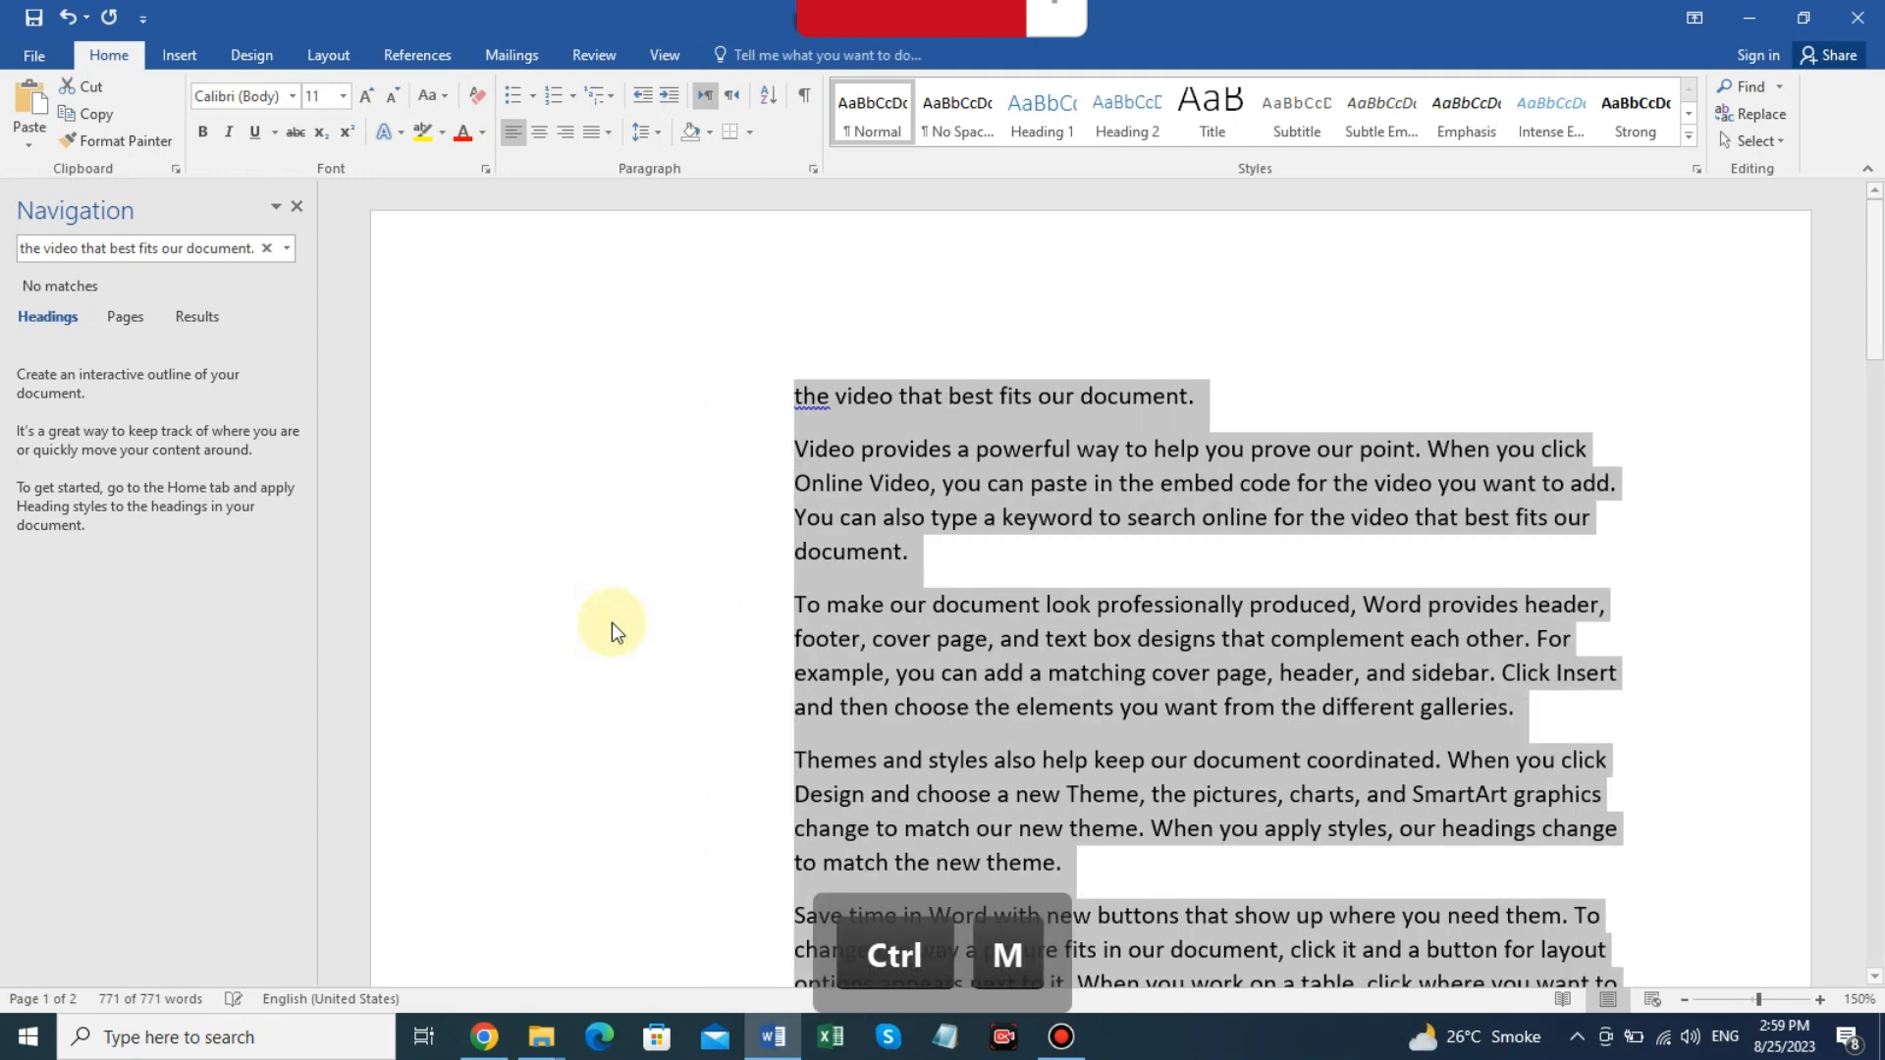
{"action": "key", "text": "ctrl+m"}
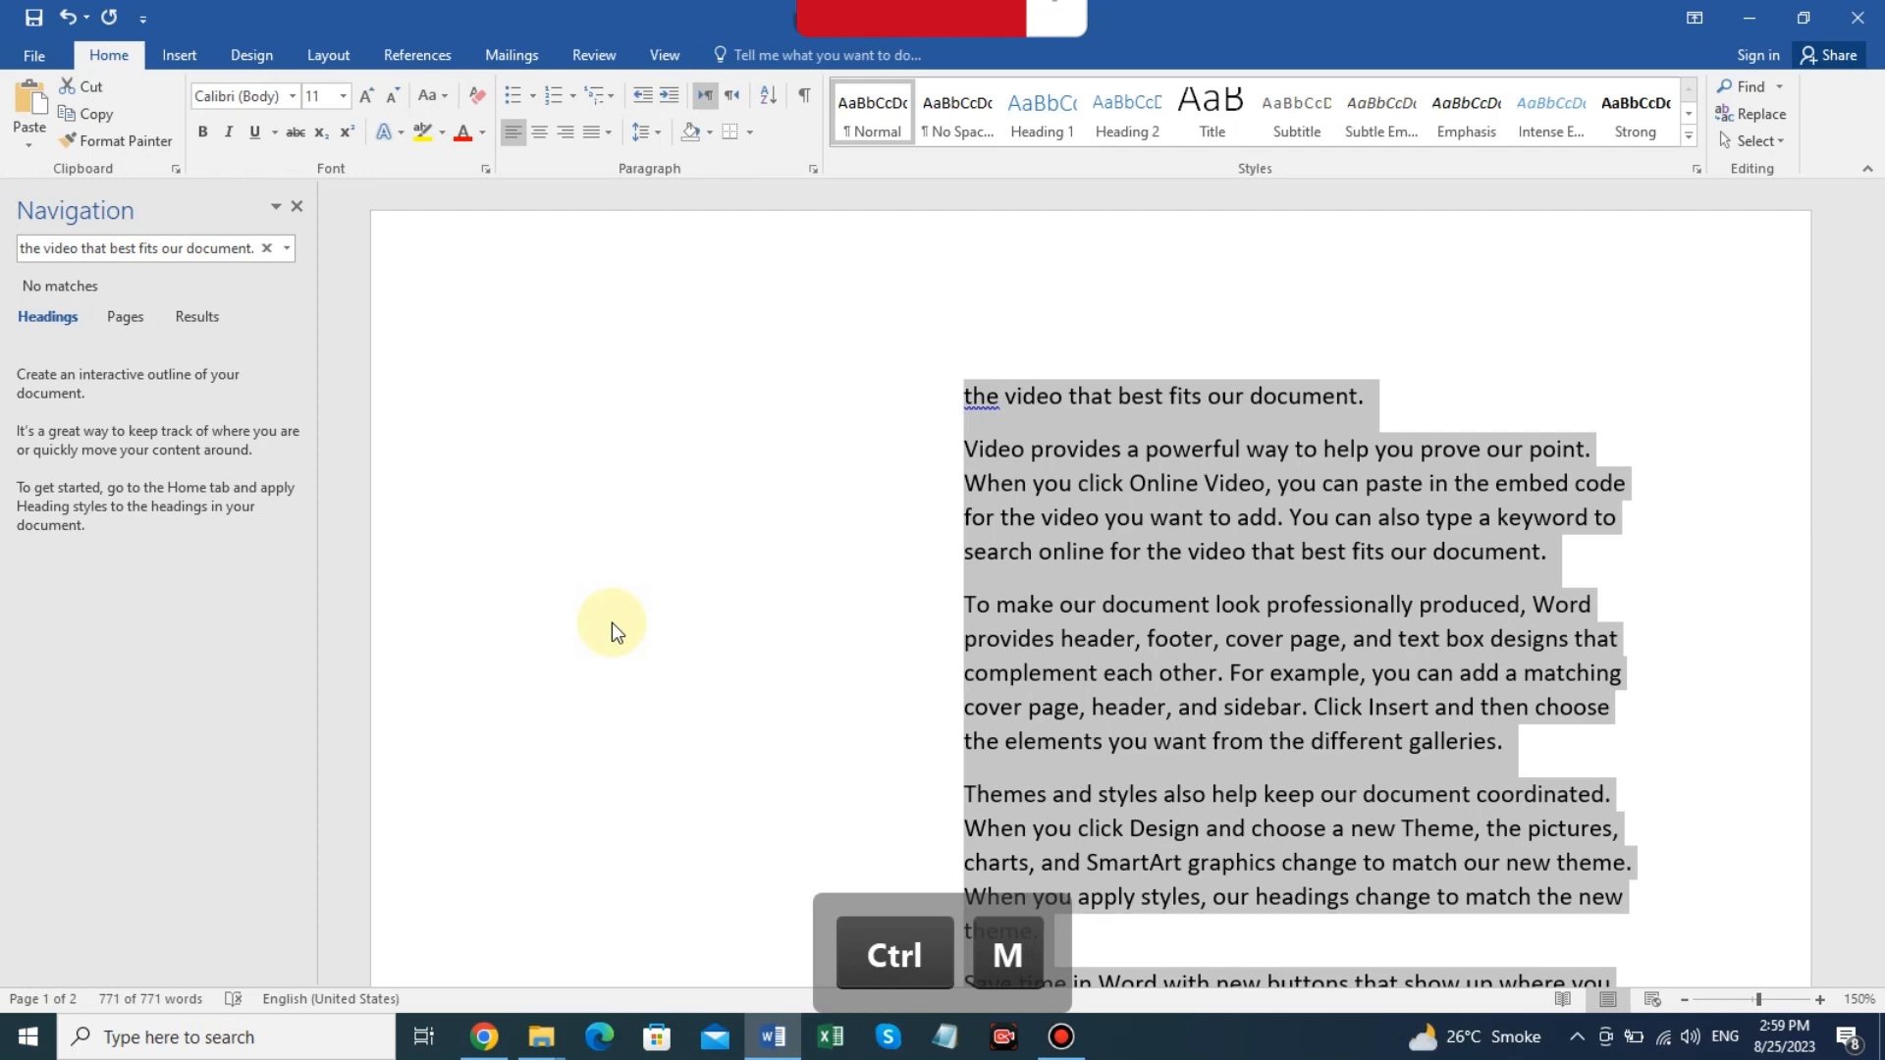
{"action": "key", "text": "ctrl+m"}
{"action": "key", "text": "ctrl+m"}
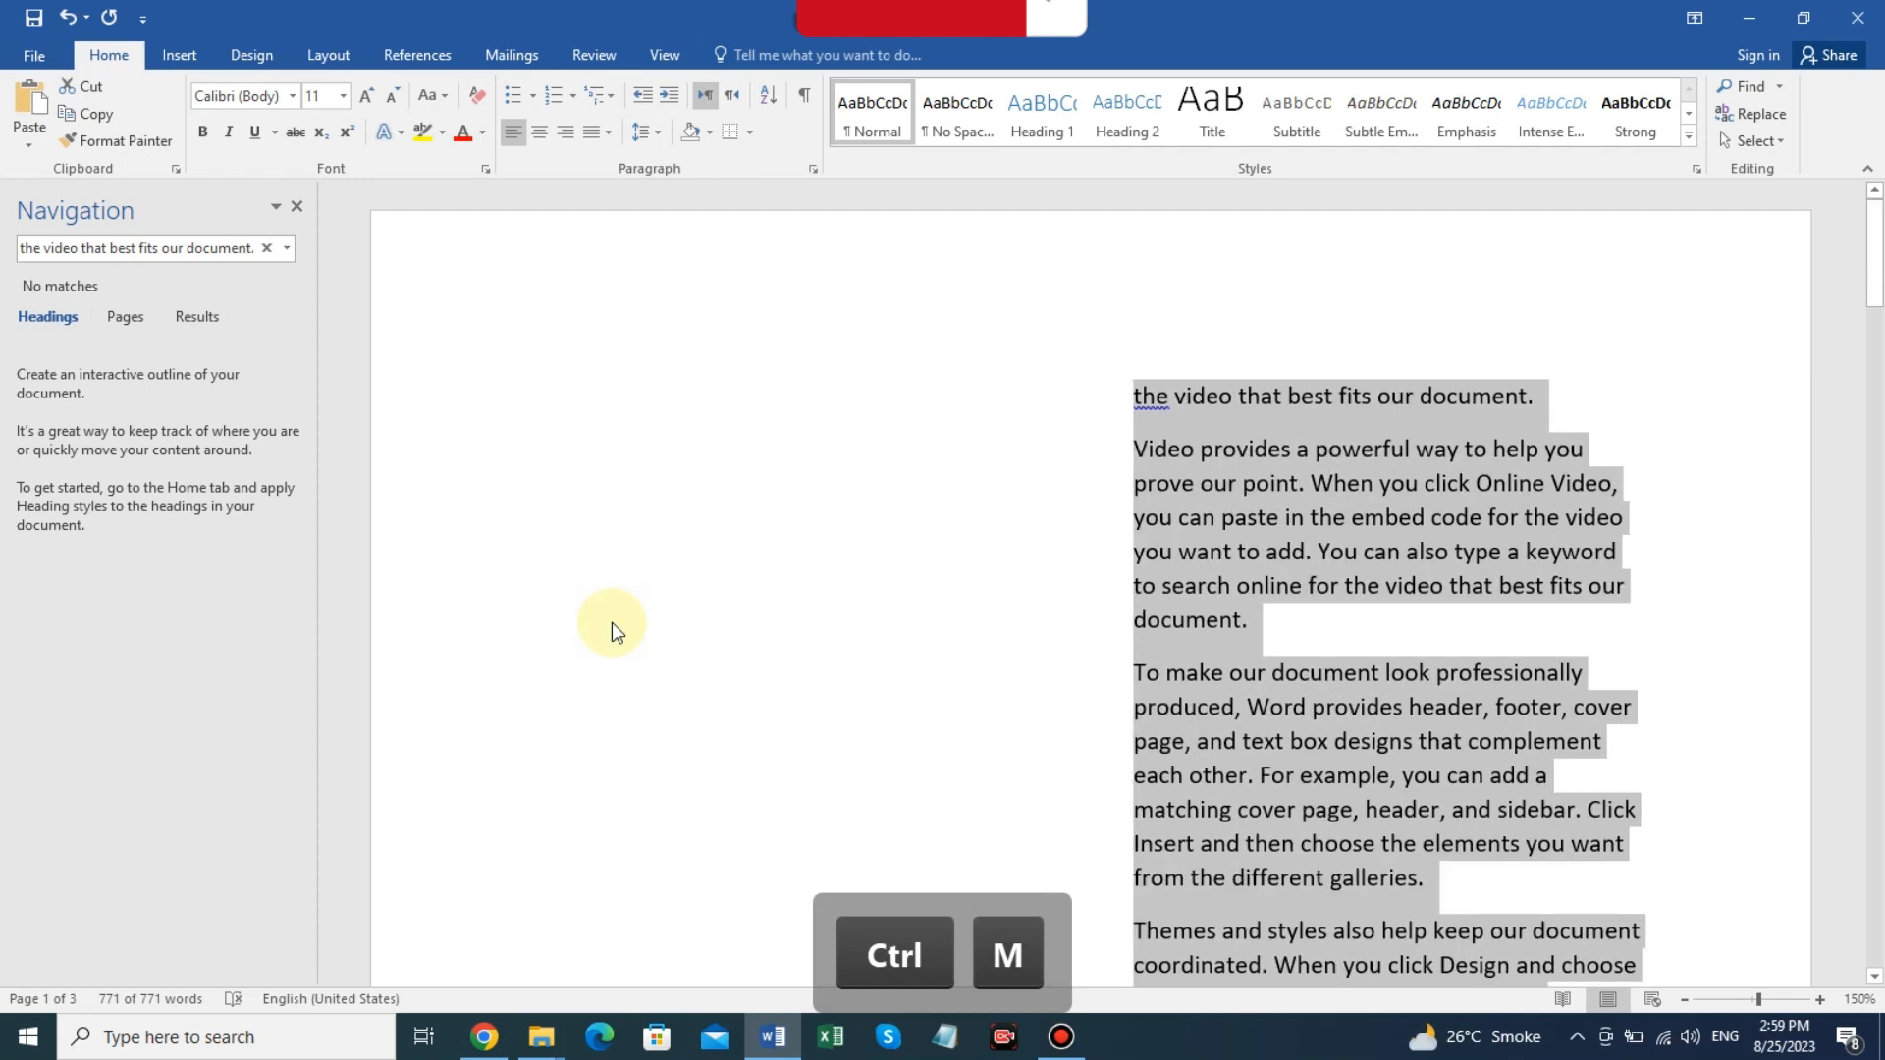
{"action": "key", "text": "ctrl+m"}
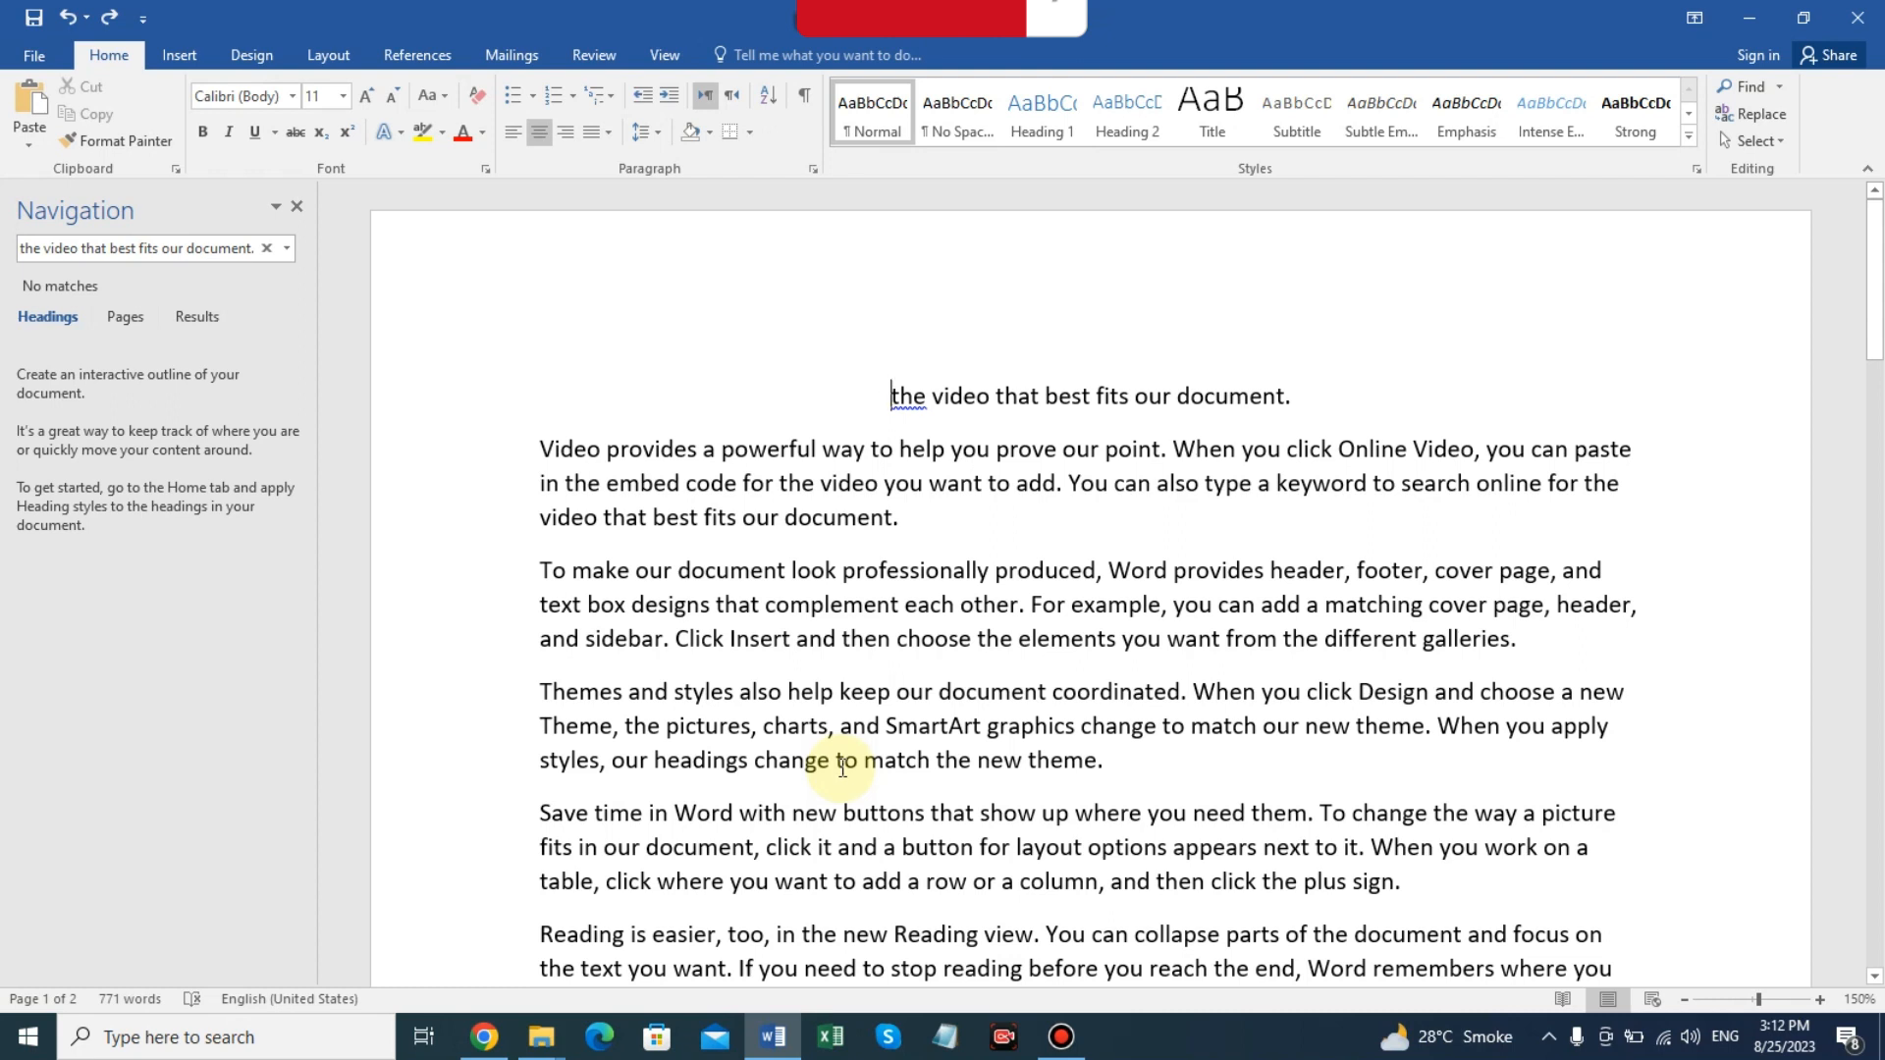
Create a new blank document and close it to return to the sample text.
{"action": "key", "text": "ctrl"}
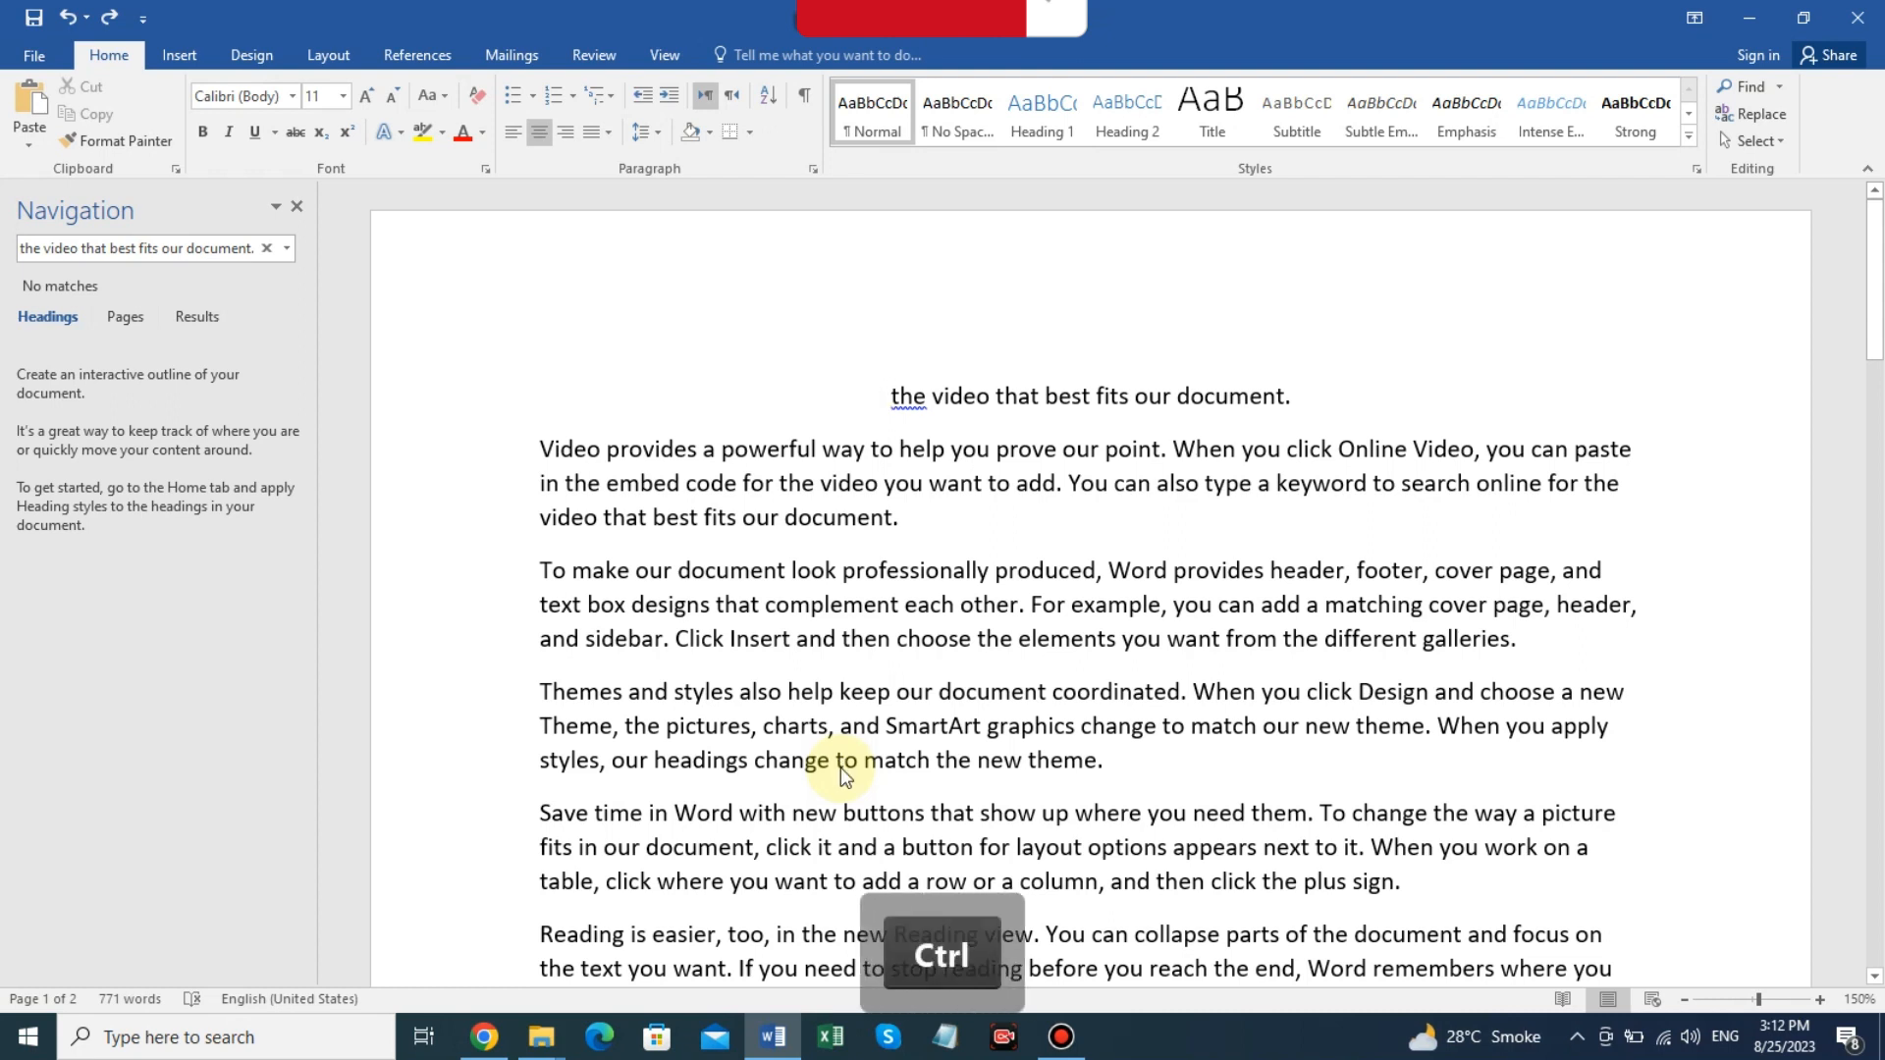
{"action": "key", "text": "ctrl+n"}
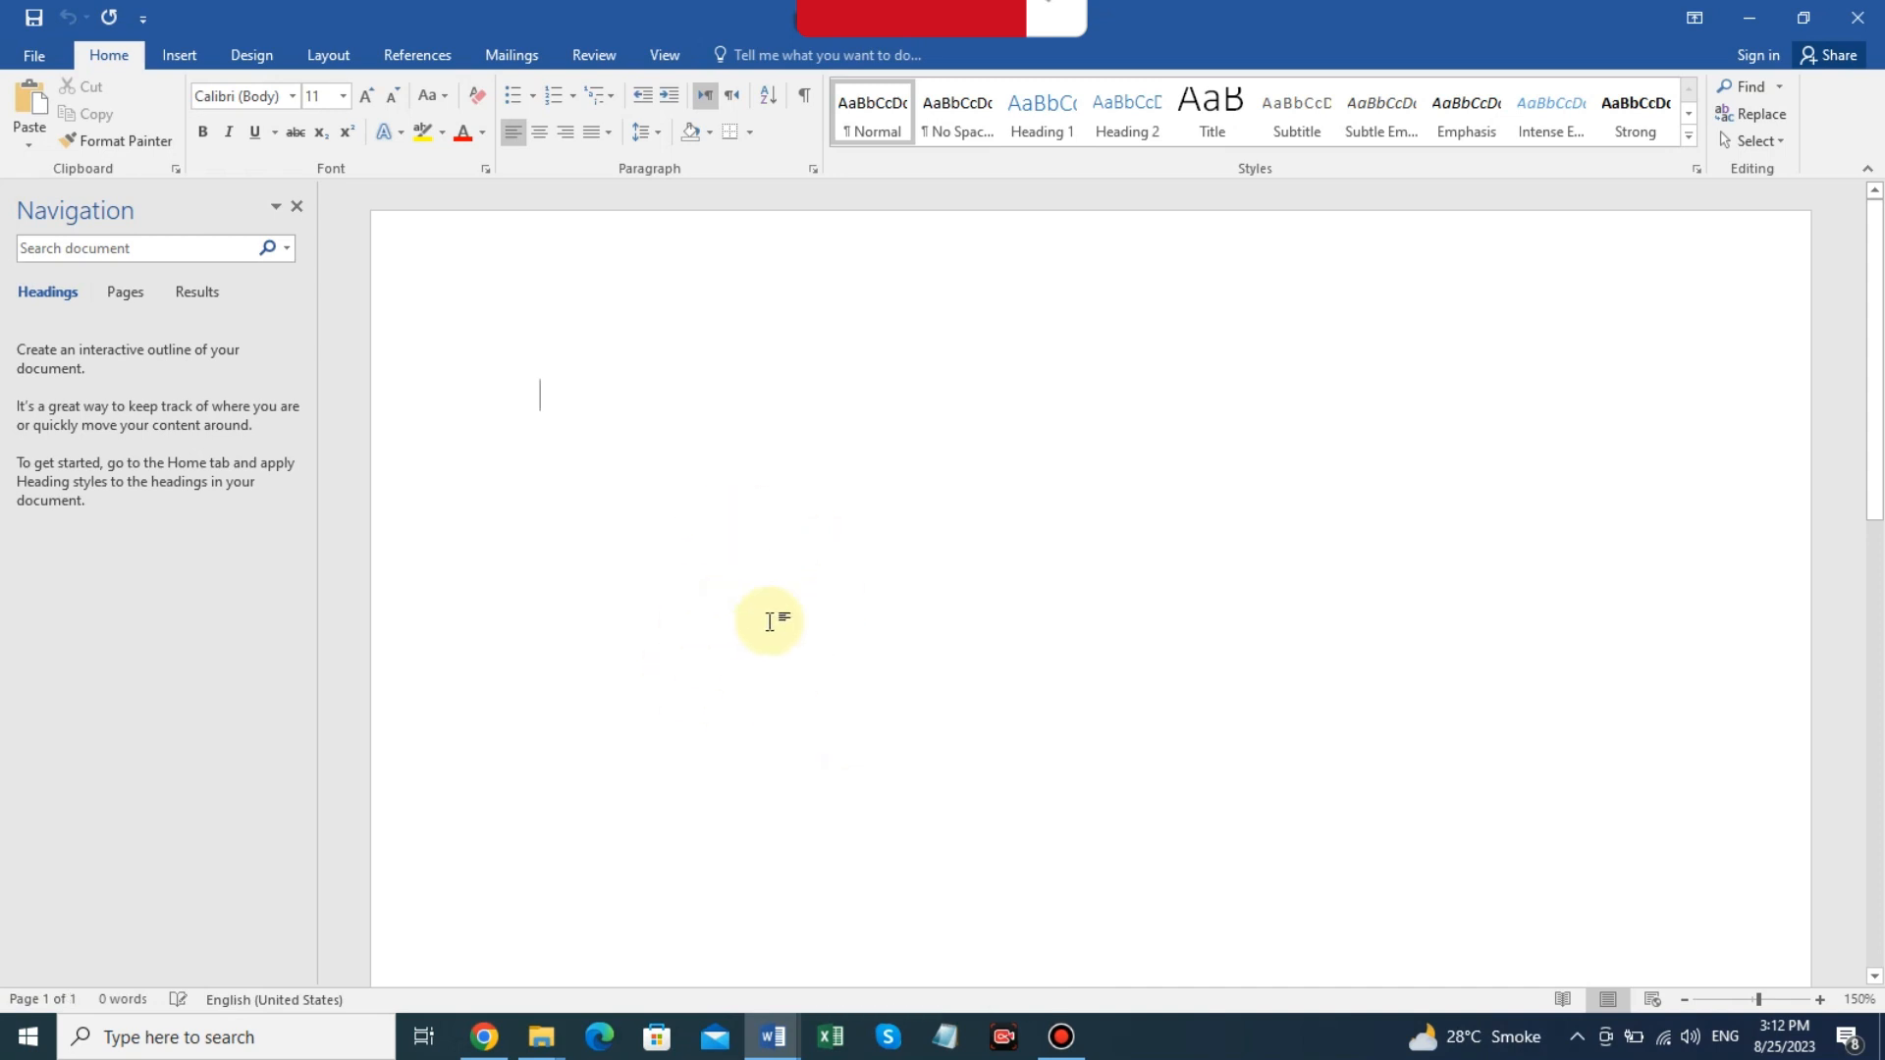
{"action": "left_click", "coordinate": [1853, 21]}
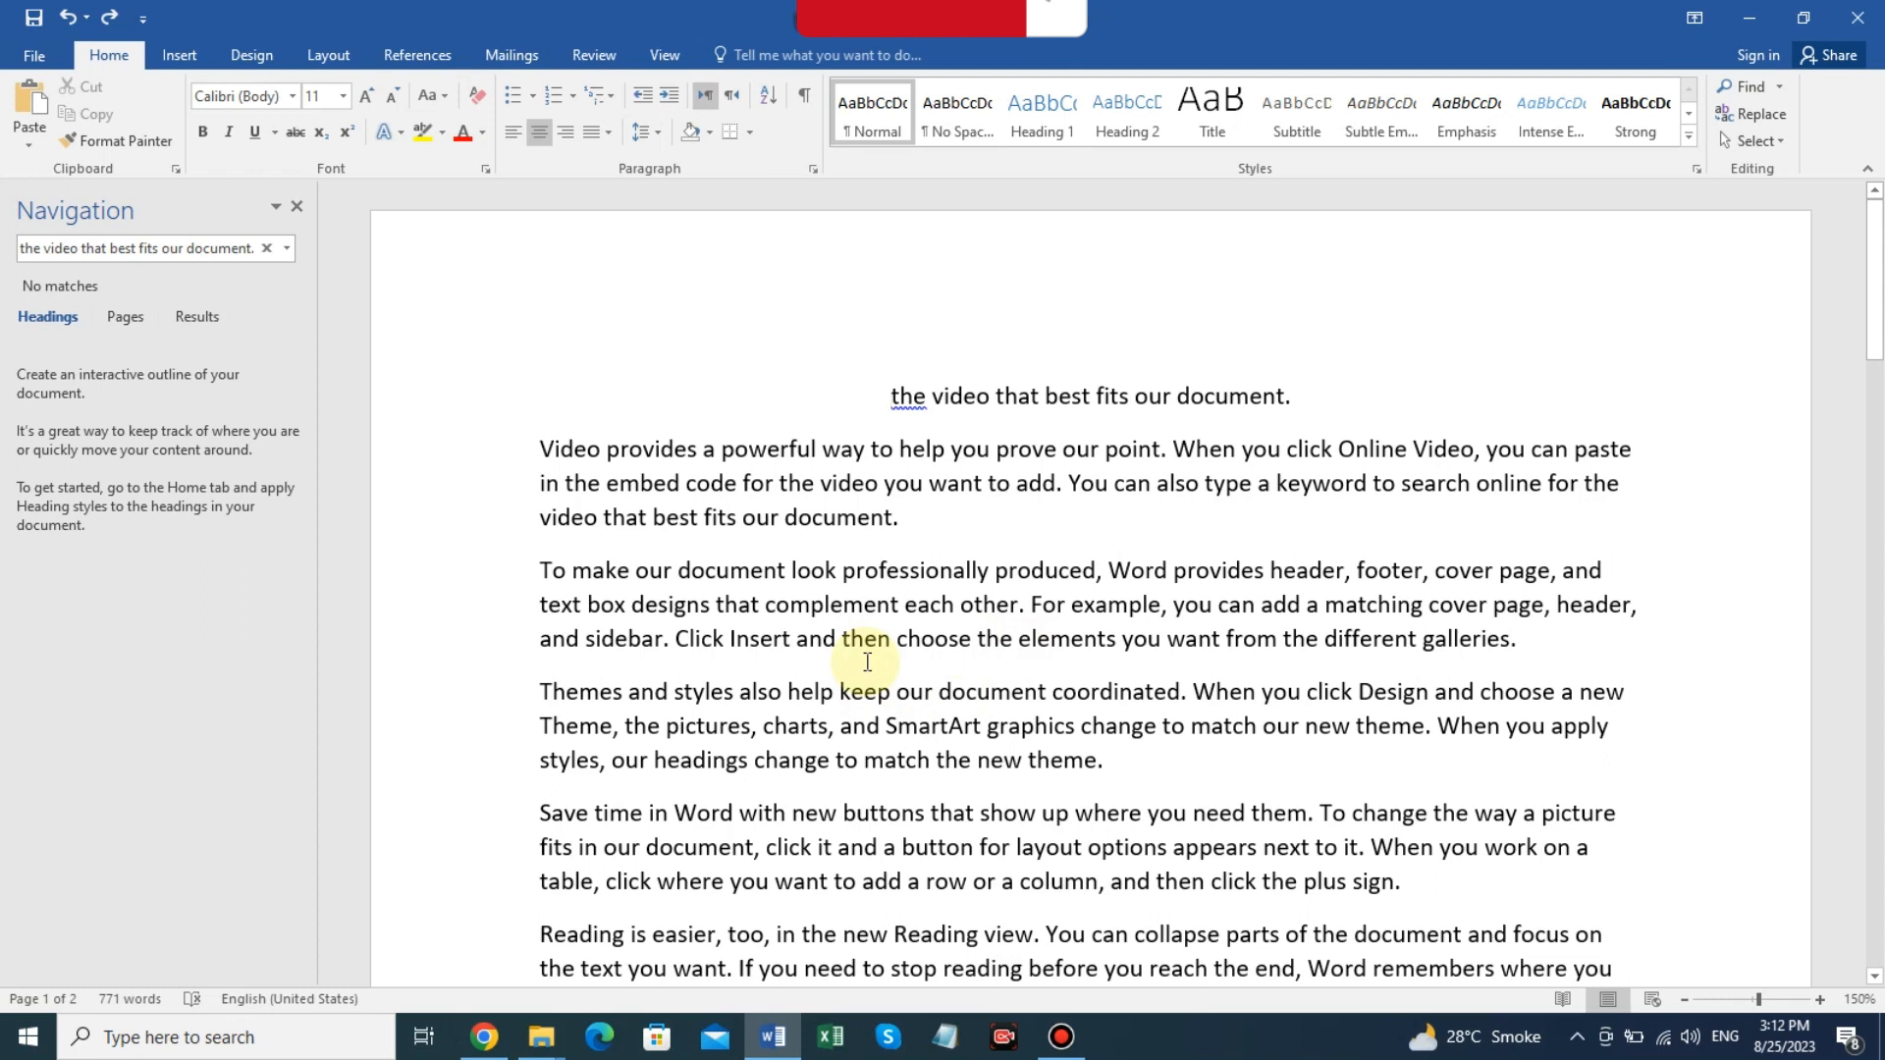
Browse the files in this PC's Documents folder for opening, and return to the document without opening any.
{"action": "key", "text": "ctrl+o"}
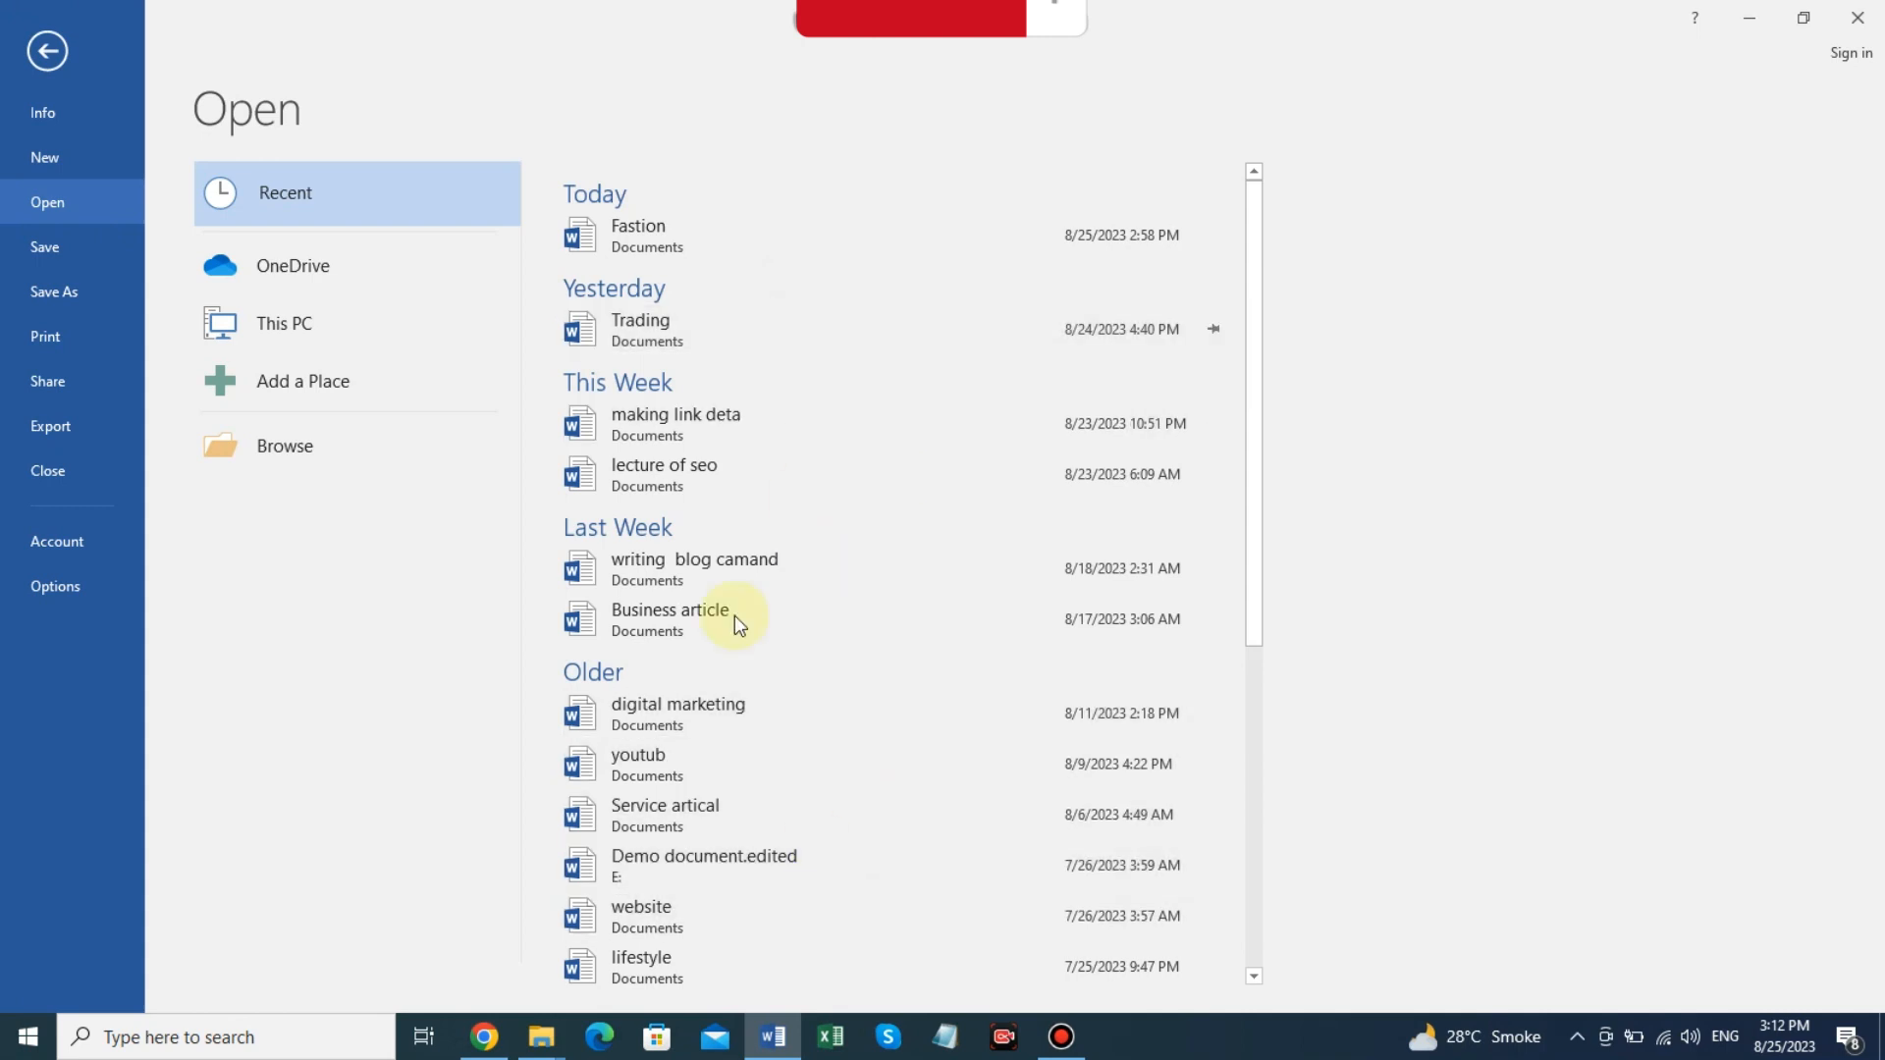
{"action": "left_click", "coordinate": [450, 322]}
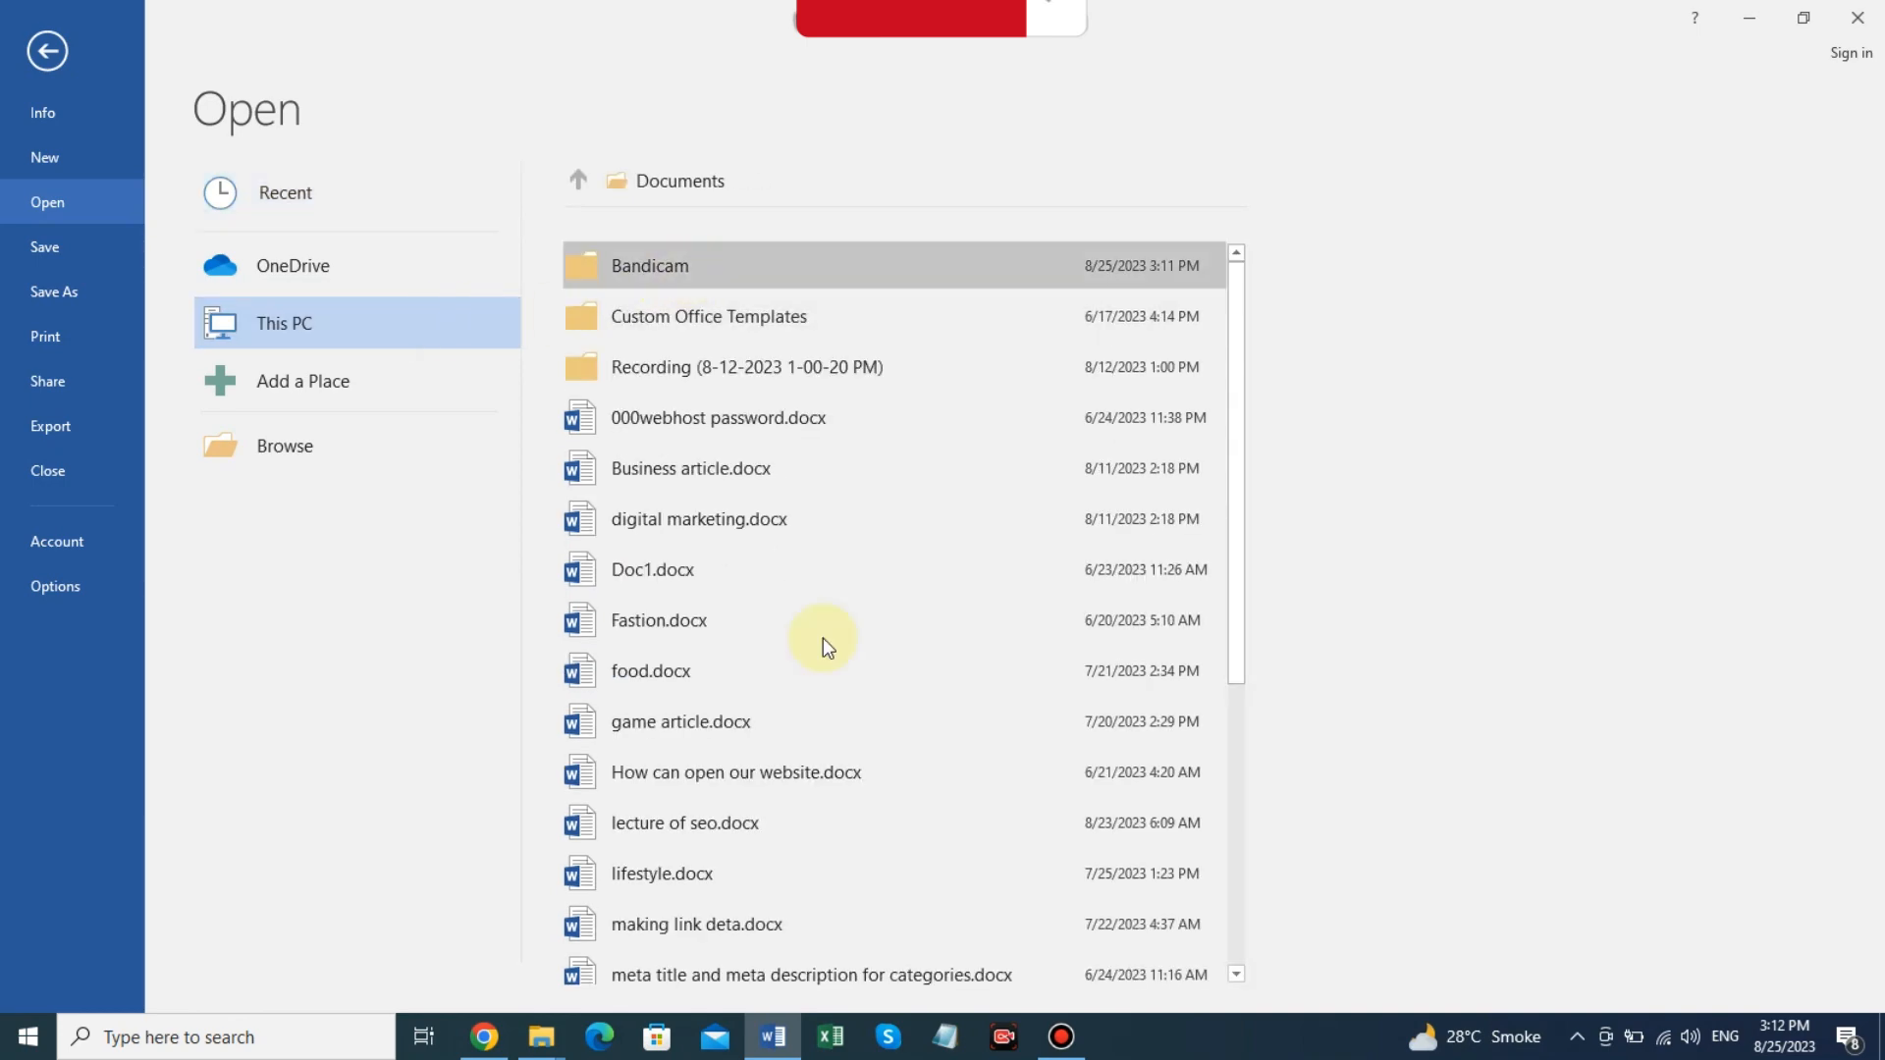
{"action": "scroll", "coordinate": [805, 692], "scroll_direction": "down", "scroll_amount": 2}
{"action": "scroll", "coordinate": [815, 677], "scroll_direction": "down", "scroll_amount": 3}
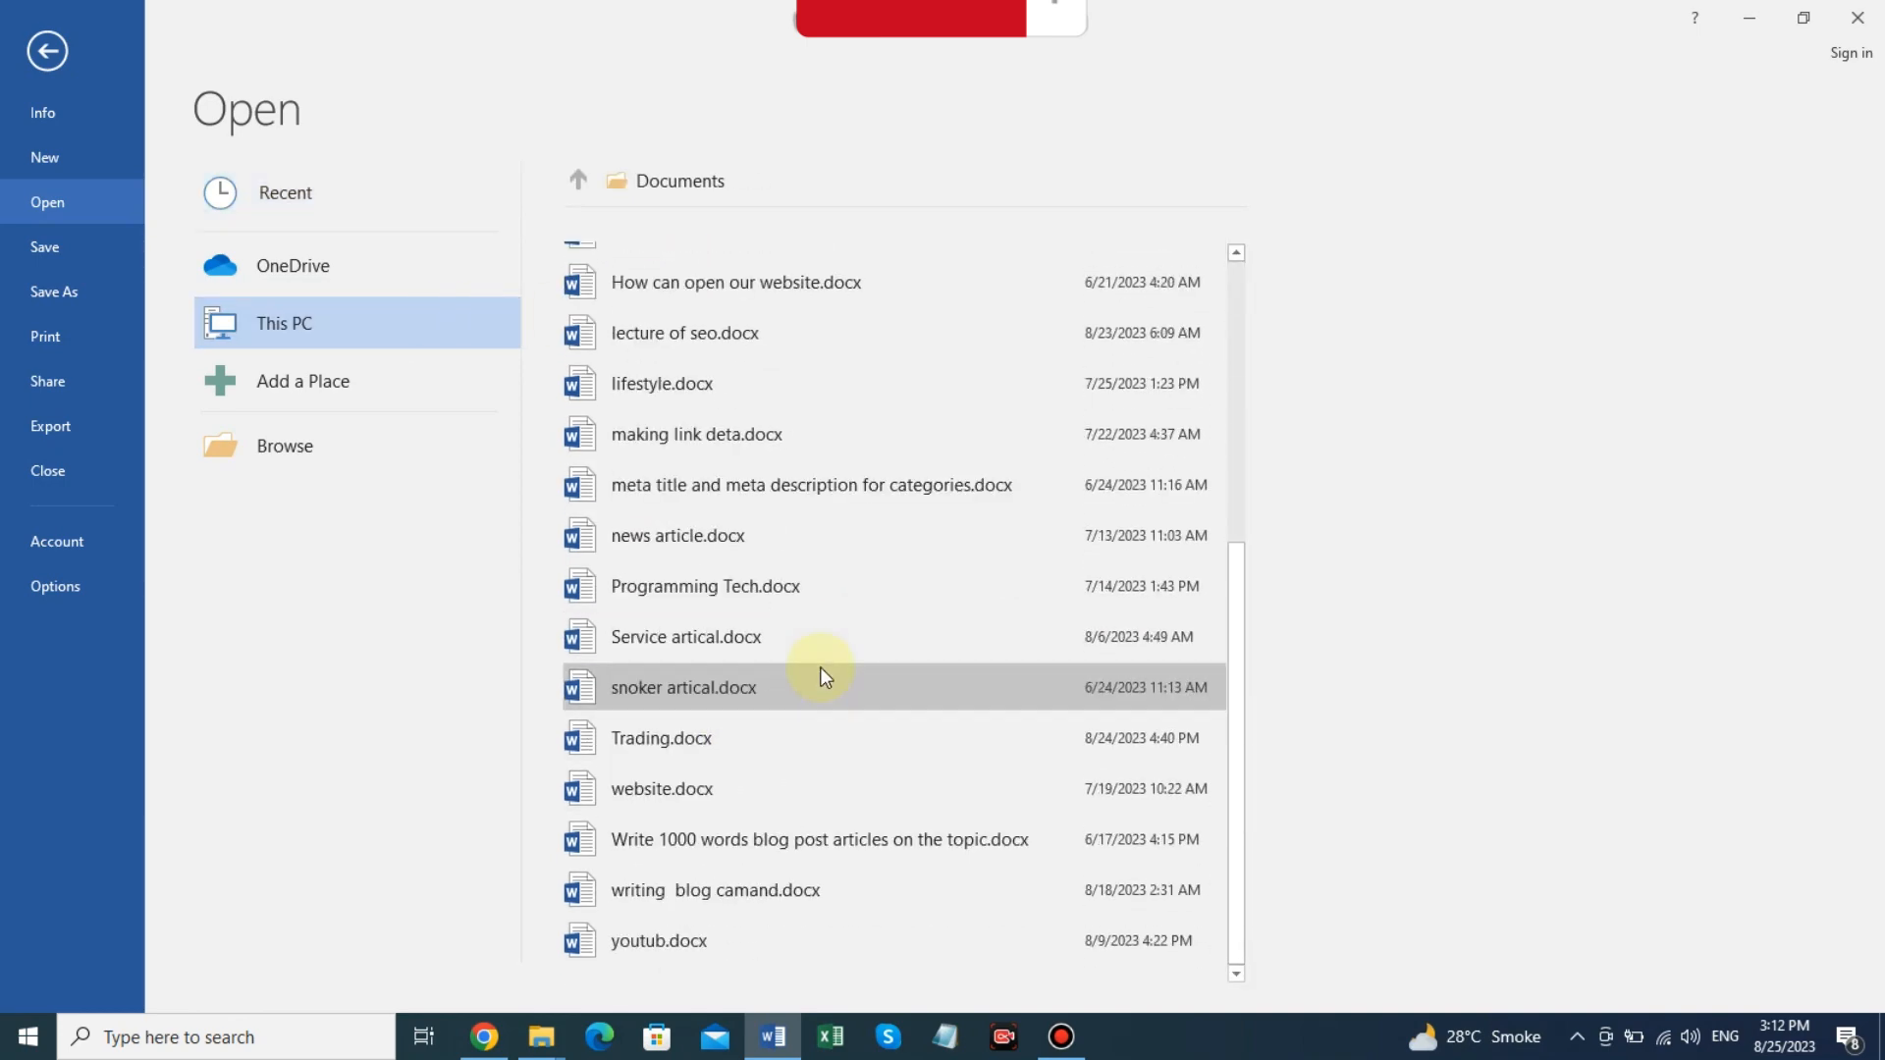
{"action": "left_click", "coordinate": [41, 51]}
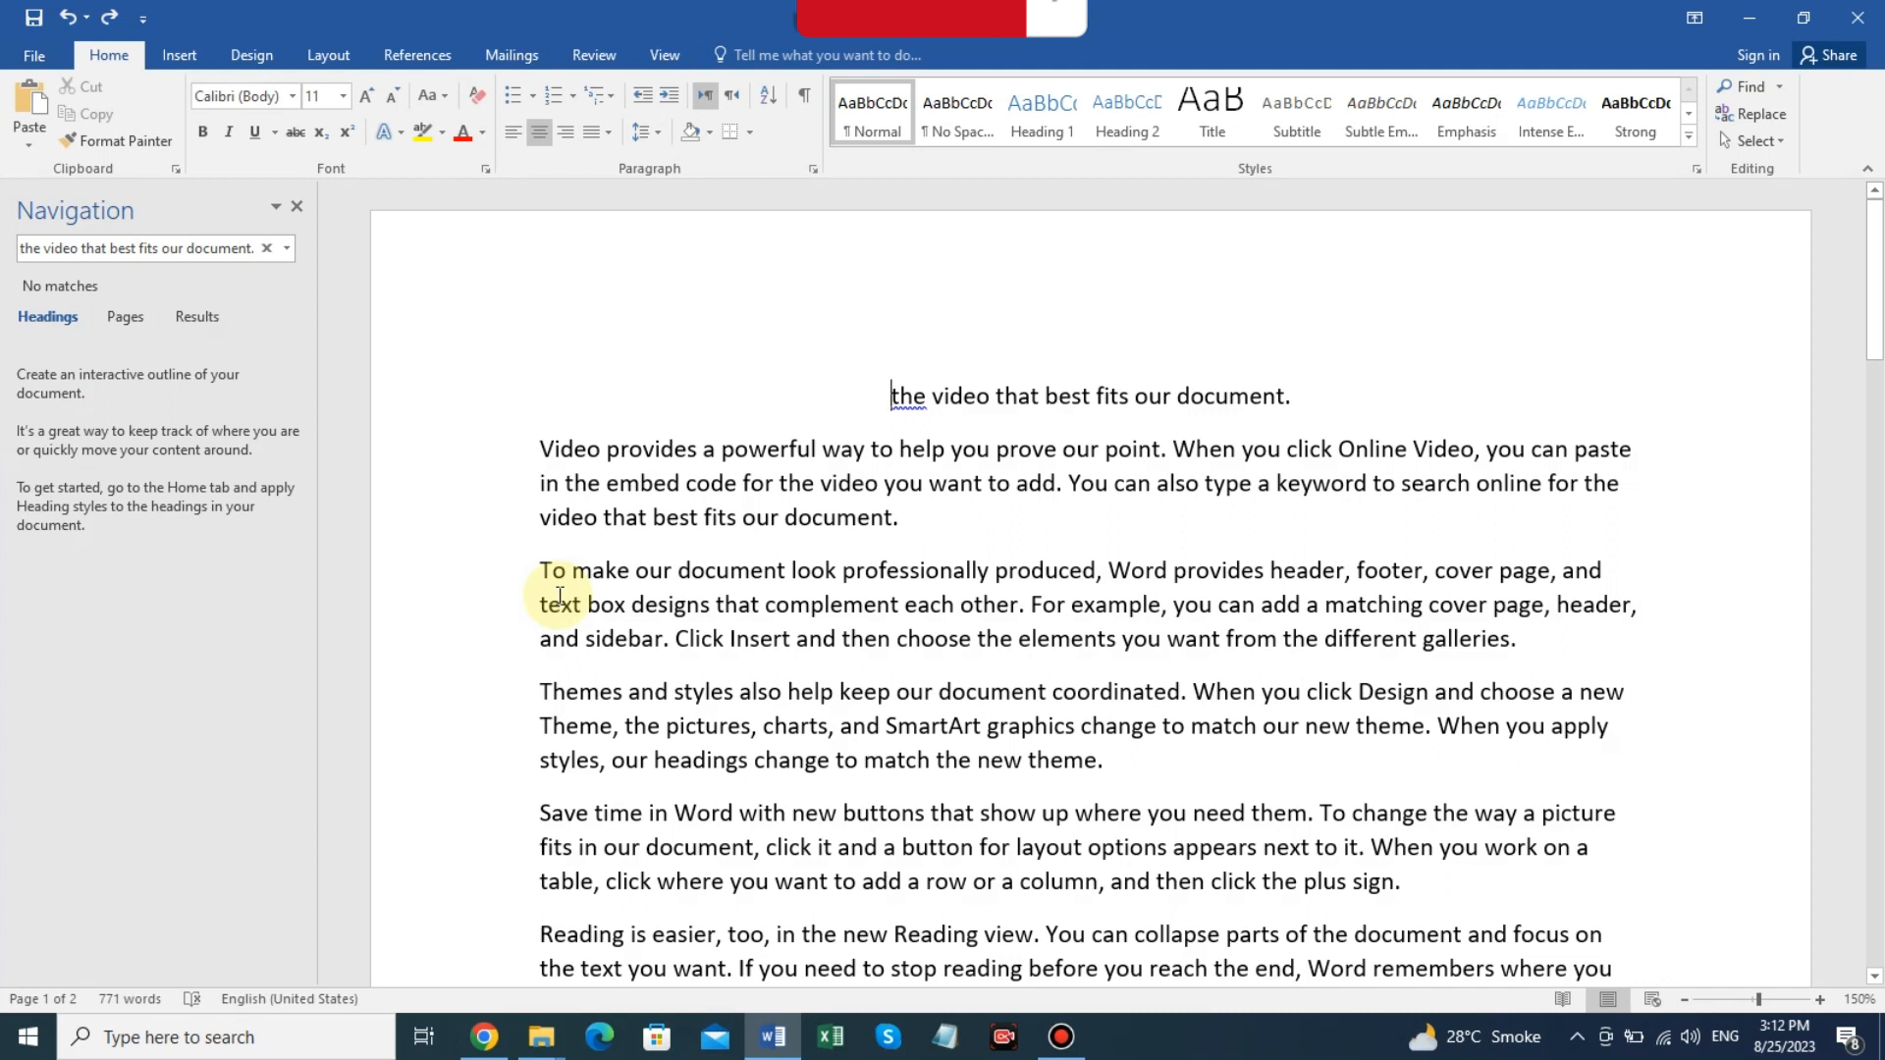
View the document's print settings and preview, and return to the text without printing.
{"action": "key", "text": "ctrl+p"}
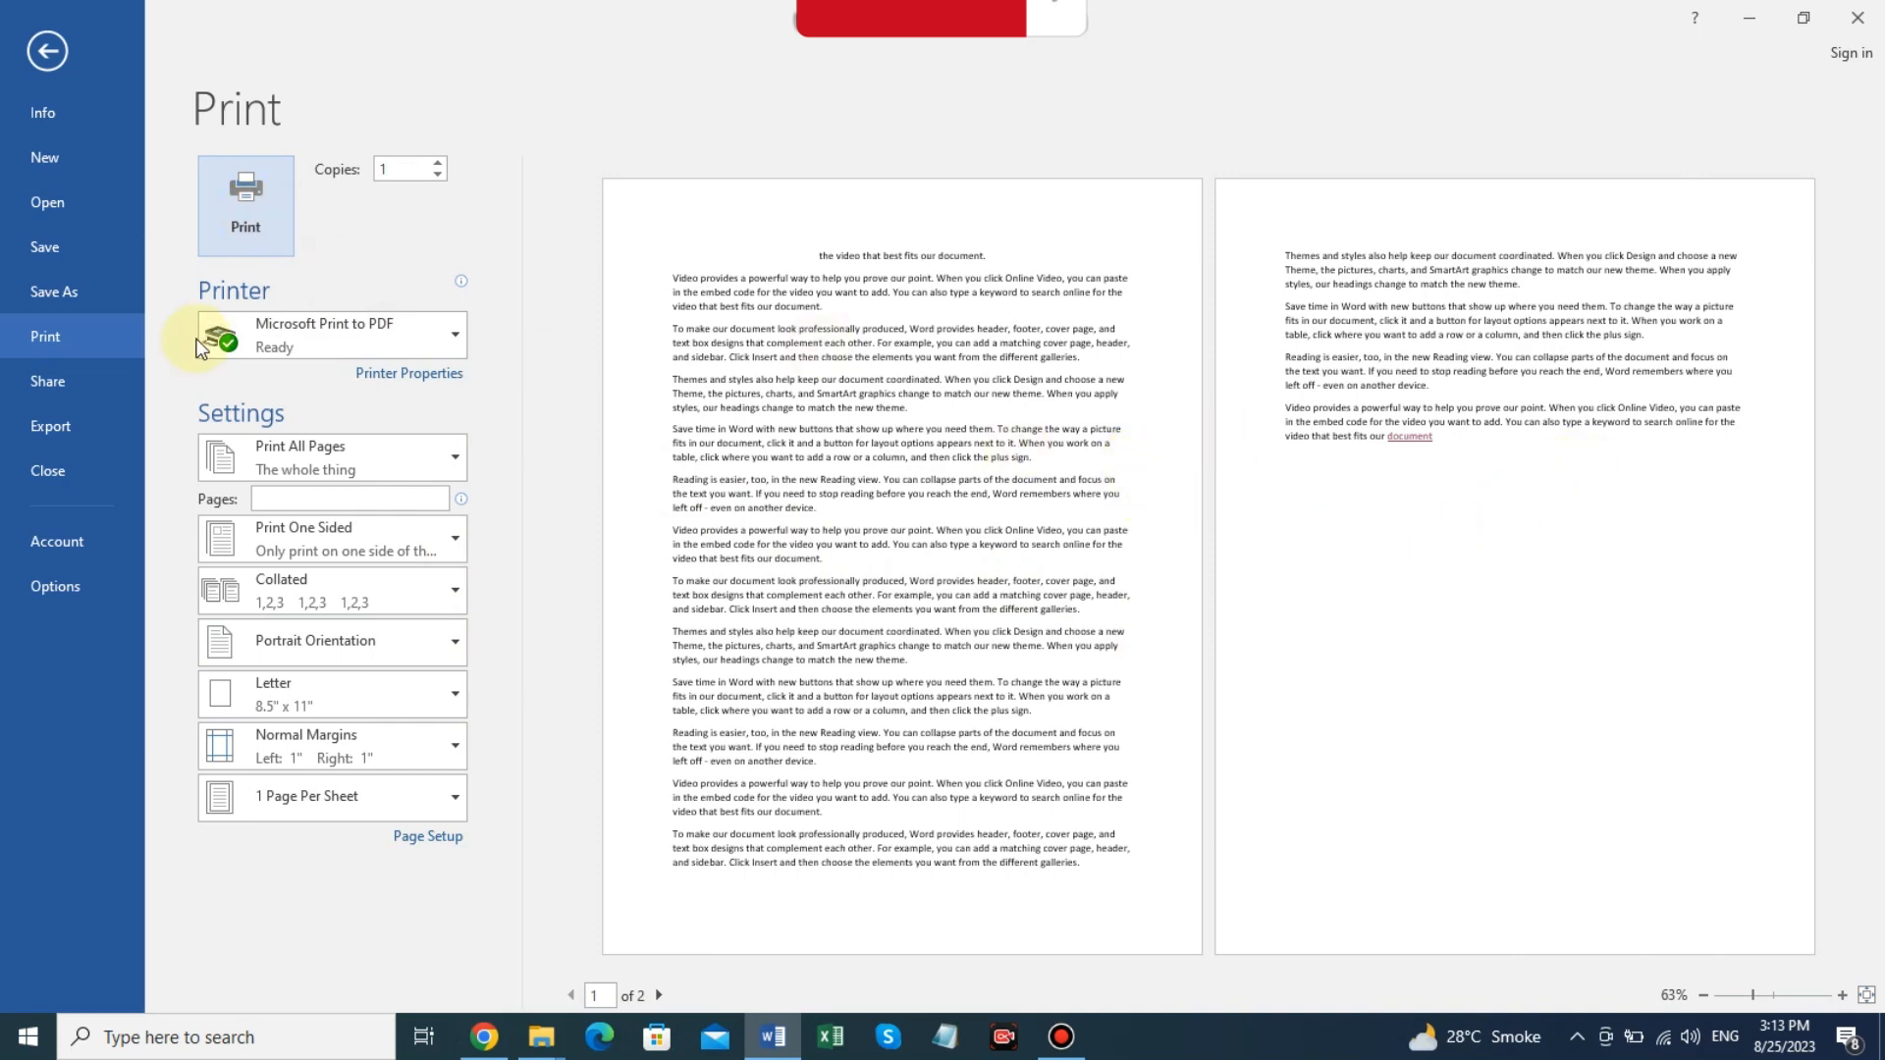
{"action": "left_click", "coordinate": [49, 53]}
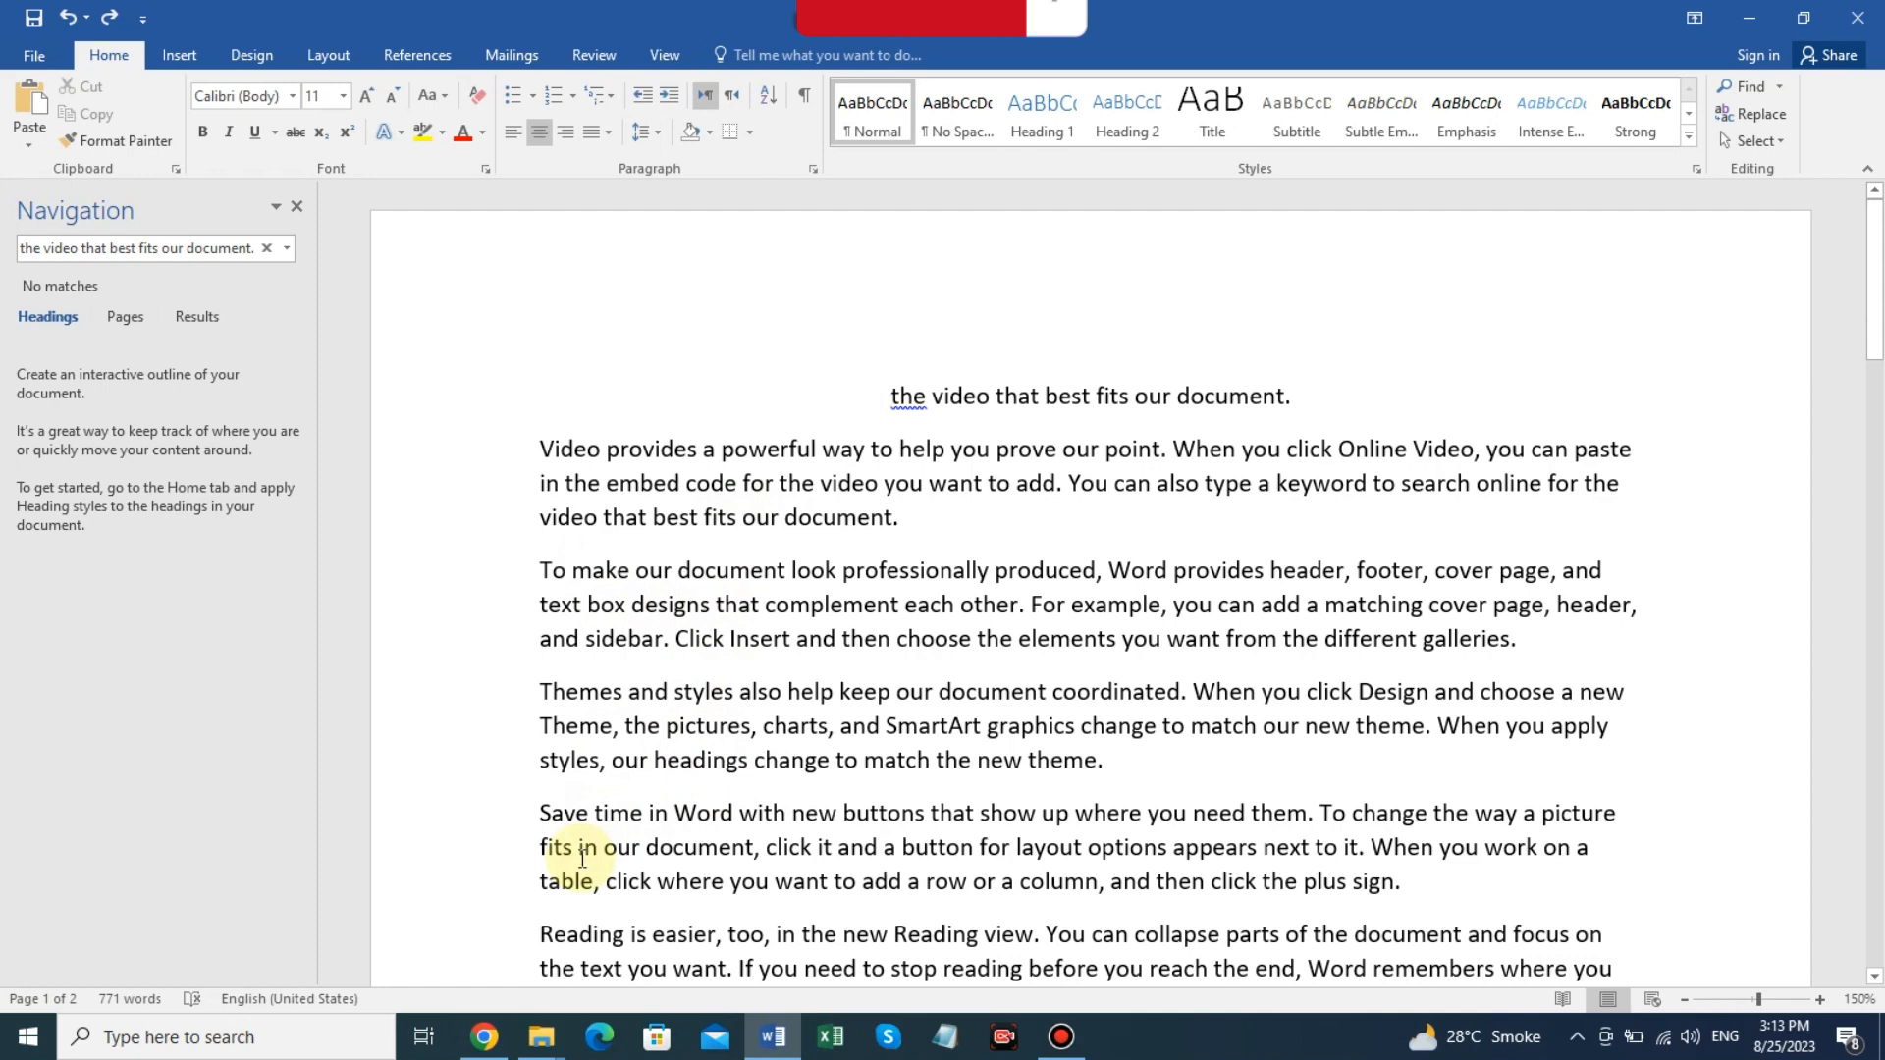
Increase the left indent of all the text in the document by four levels.
{"action": "key", "text": "ctrl+a"}
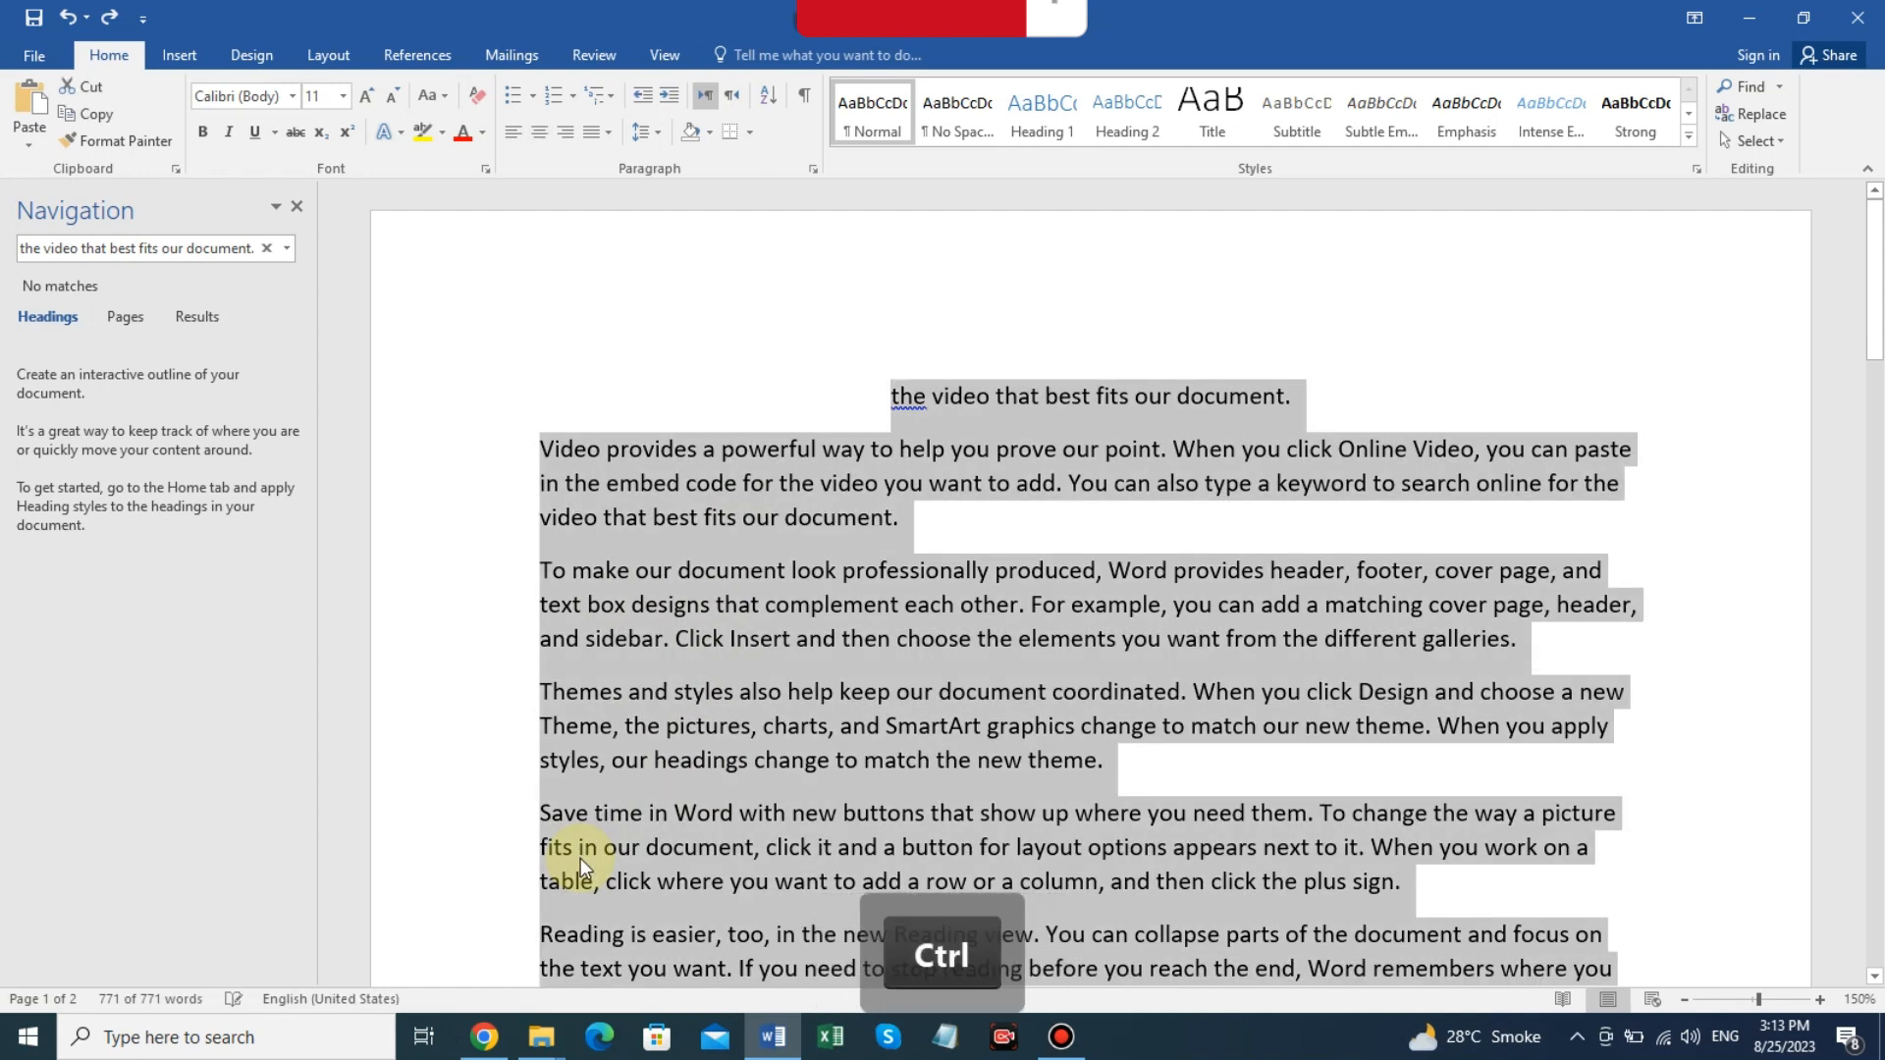
{"action": "key", "text": "ctrl+m"}
{"action": "key", "text": "ctrl+m"}
{"action": "key", "text": "ctrl+m"}
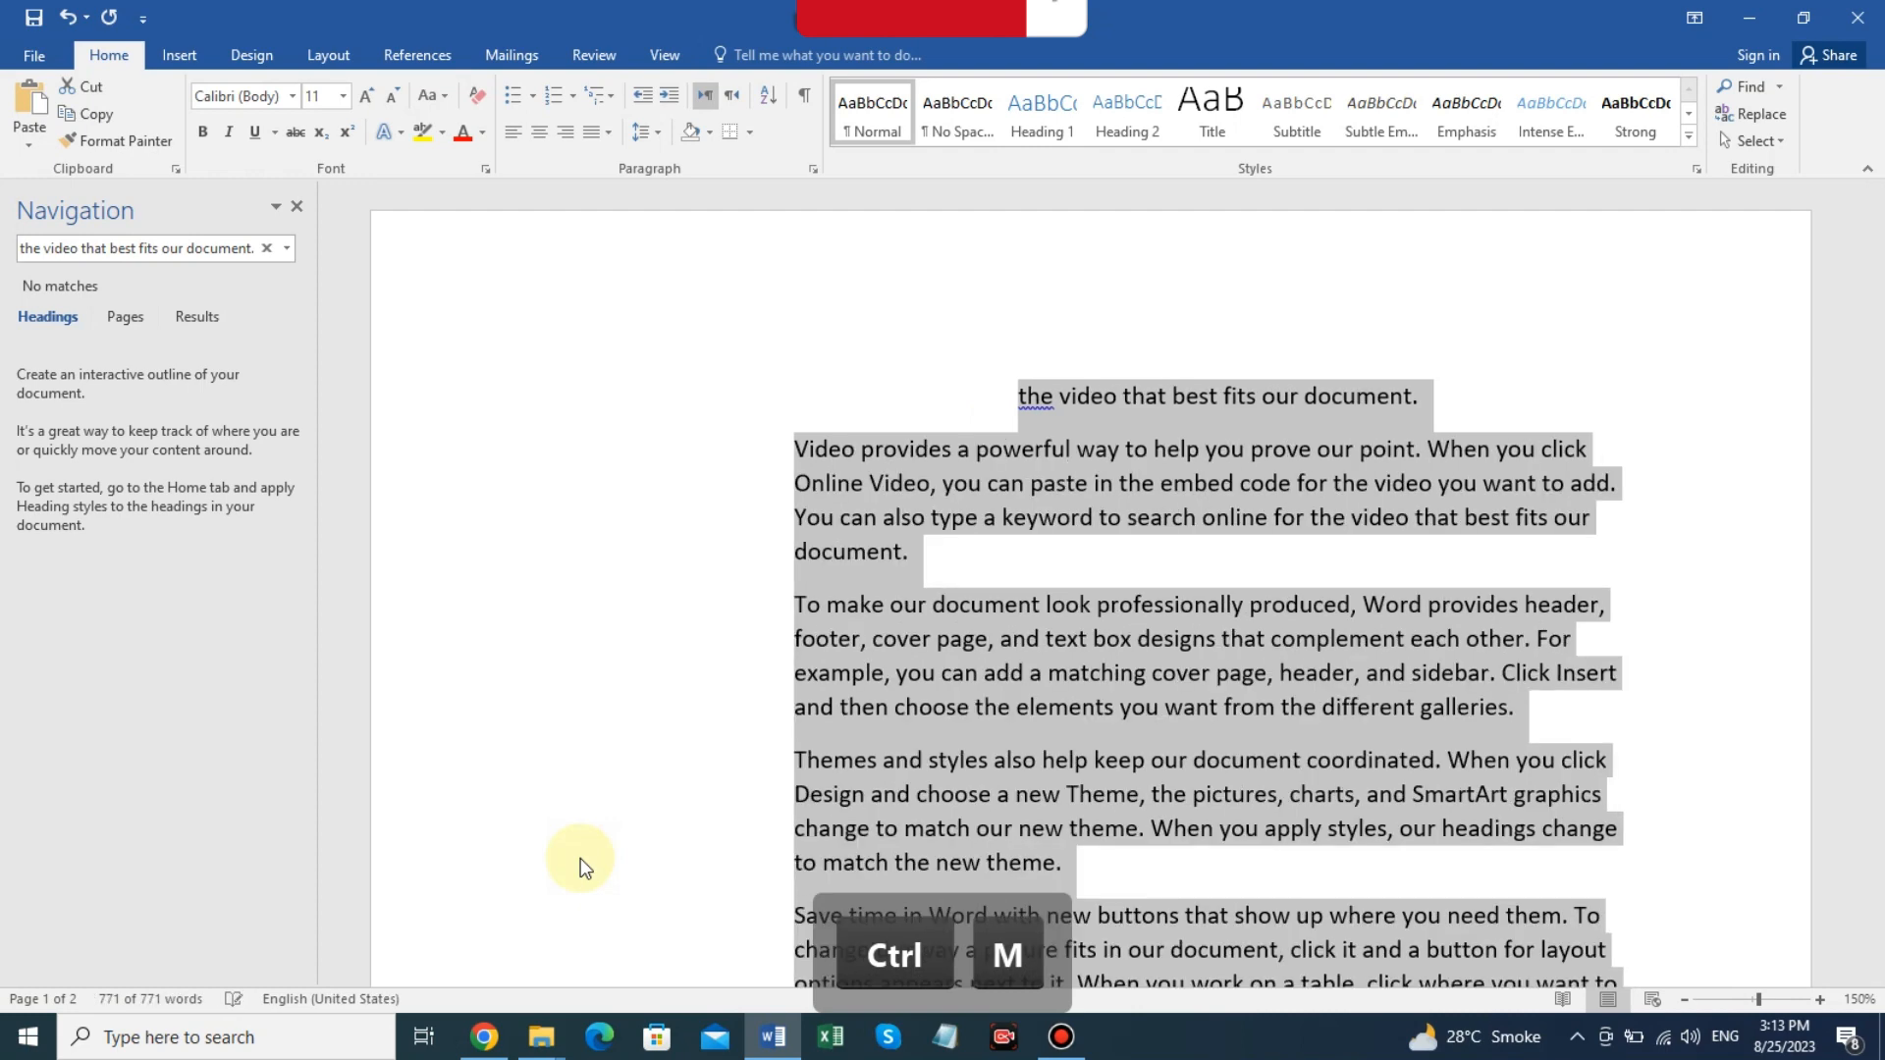
{"action": "key", "text": "ctrl+m"}
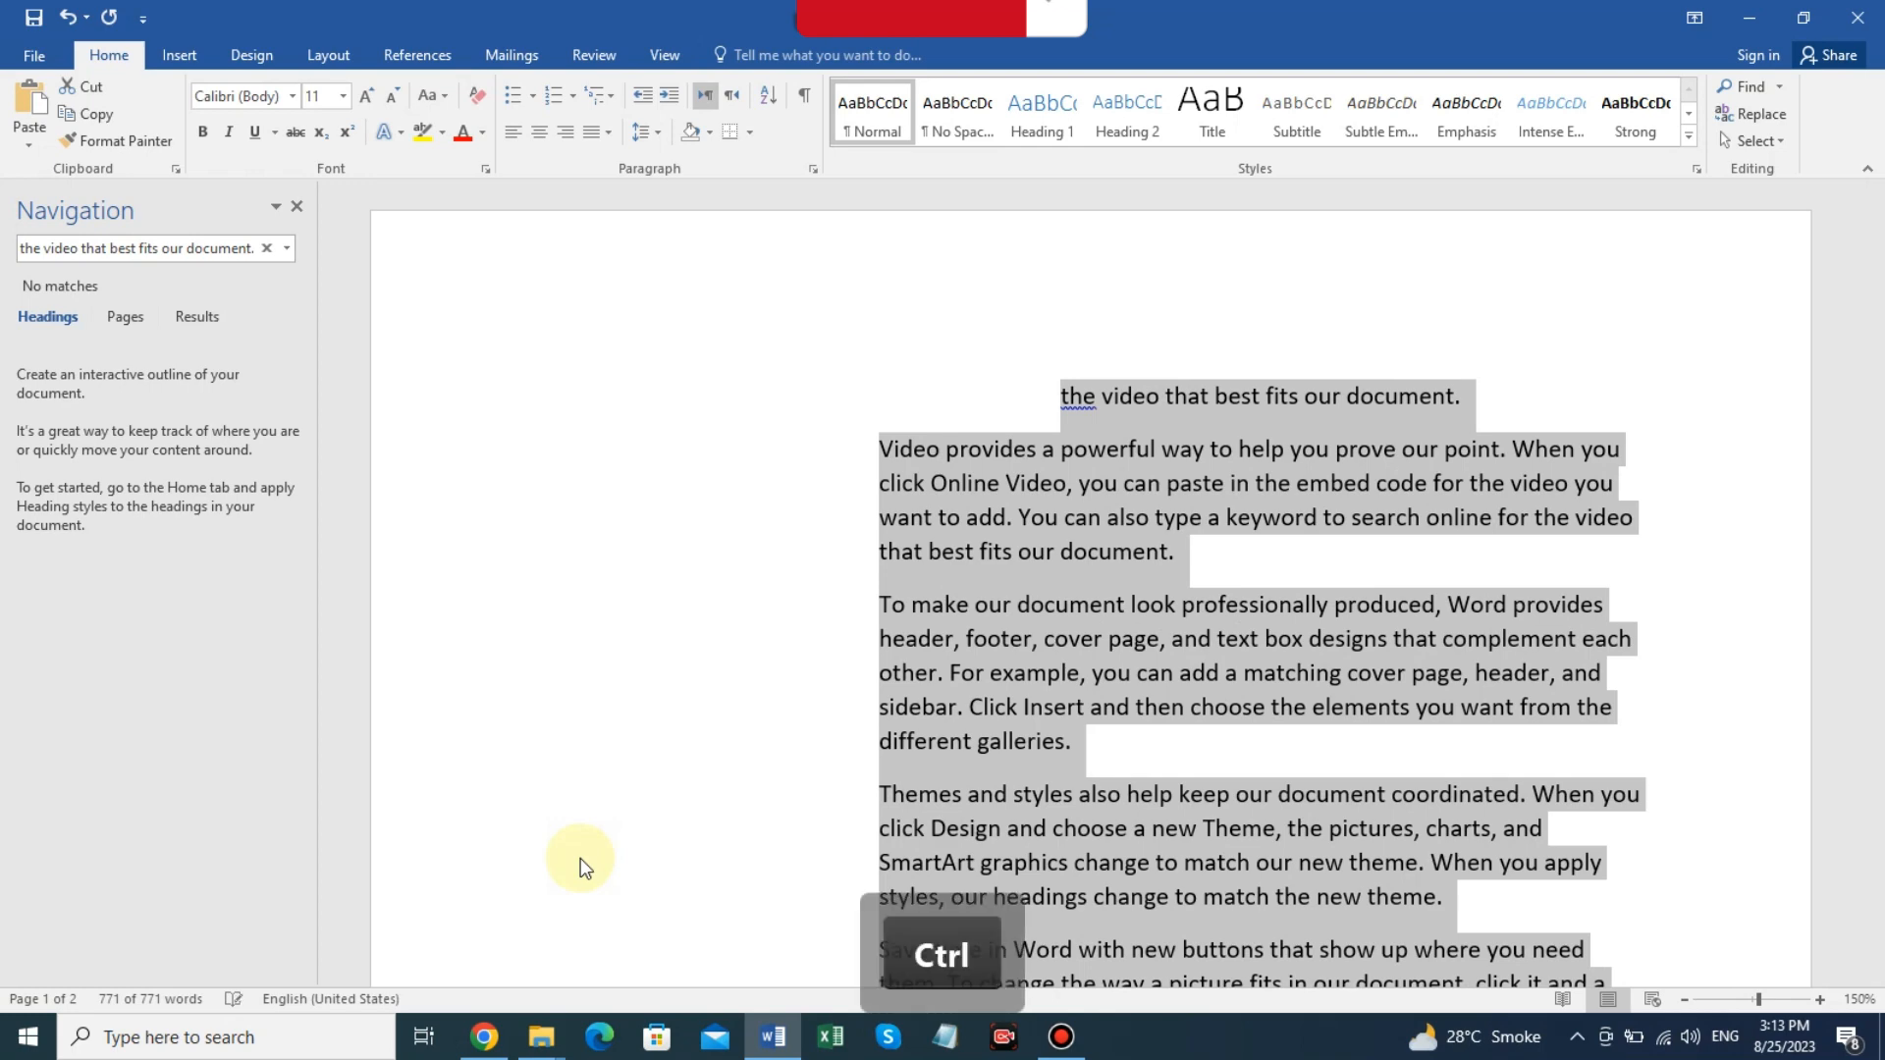
Reset the paragraph formatting of all the text, clearing the indents and the first line's centering, and deselect it.
{"action": "key", "text": "ctrl+q"}
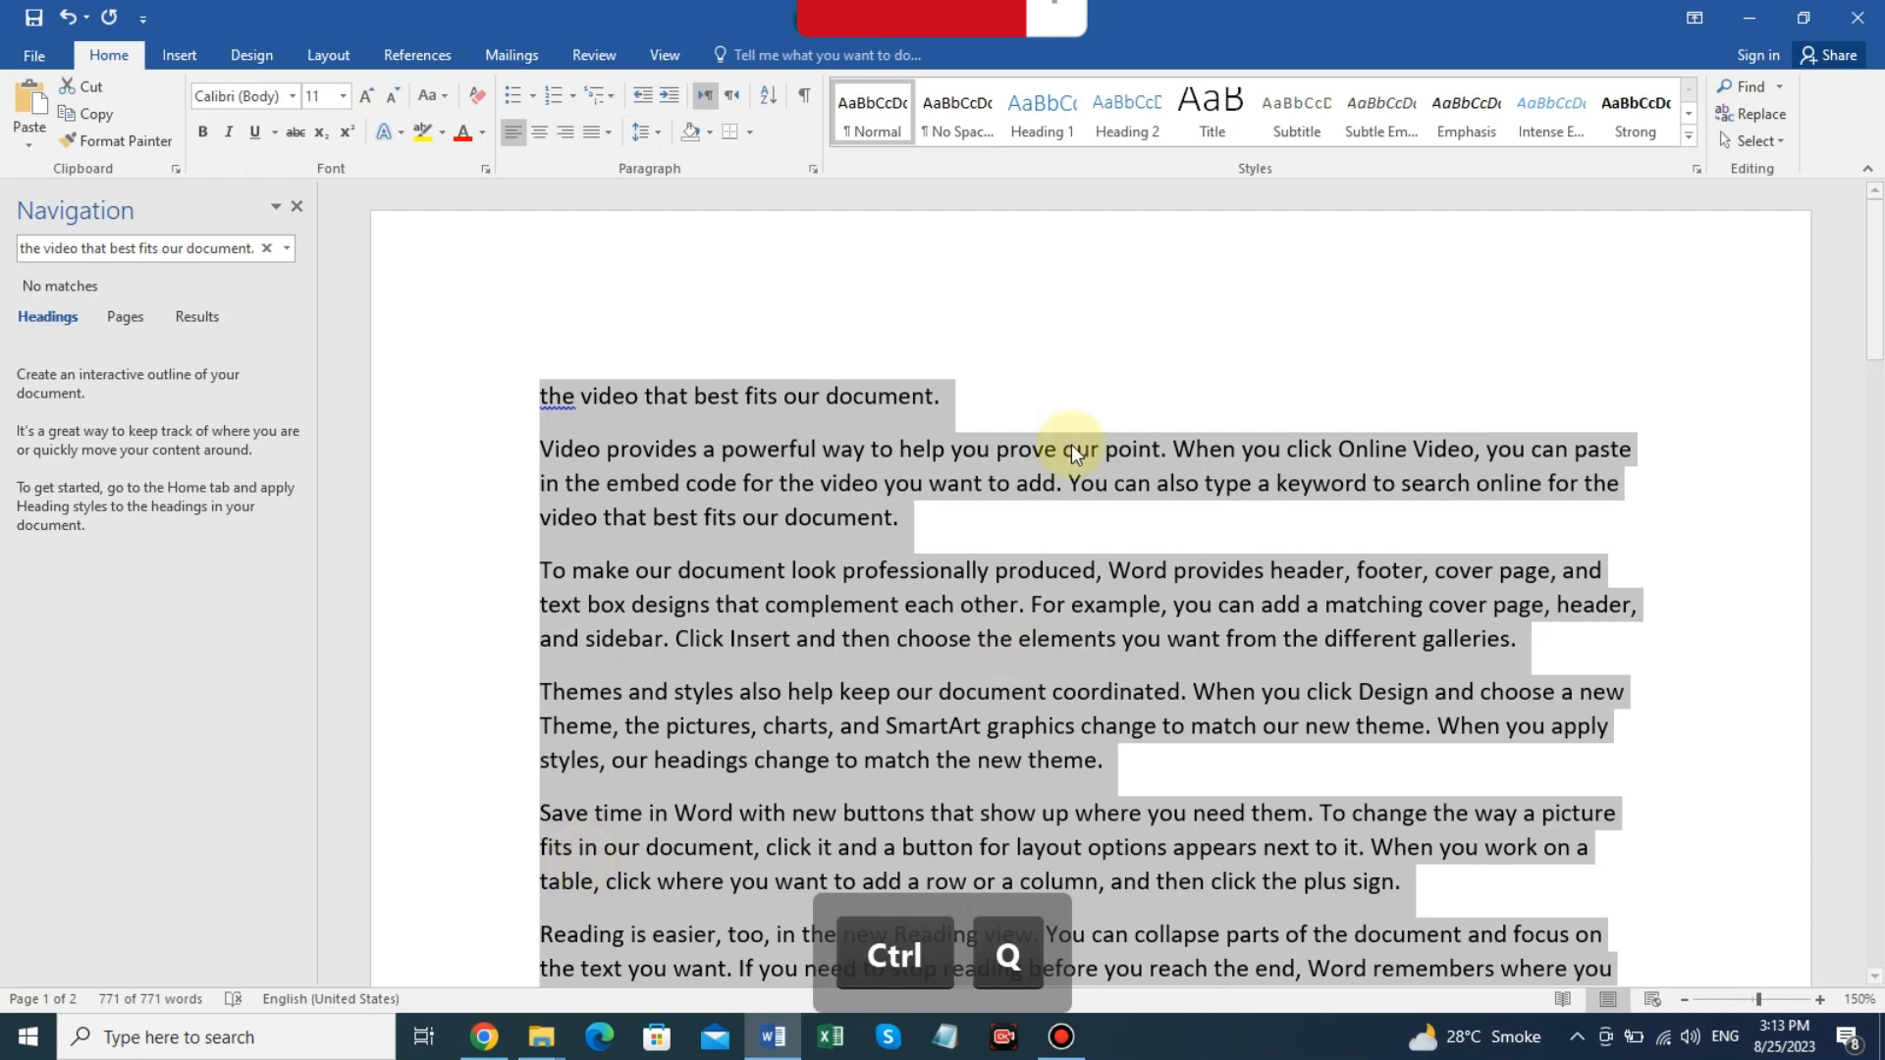
{"action": "left_click", "coordinate": [1135, 347]}
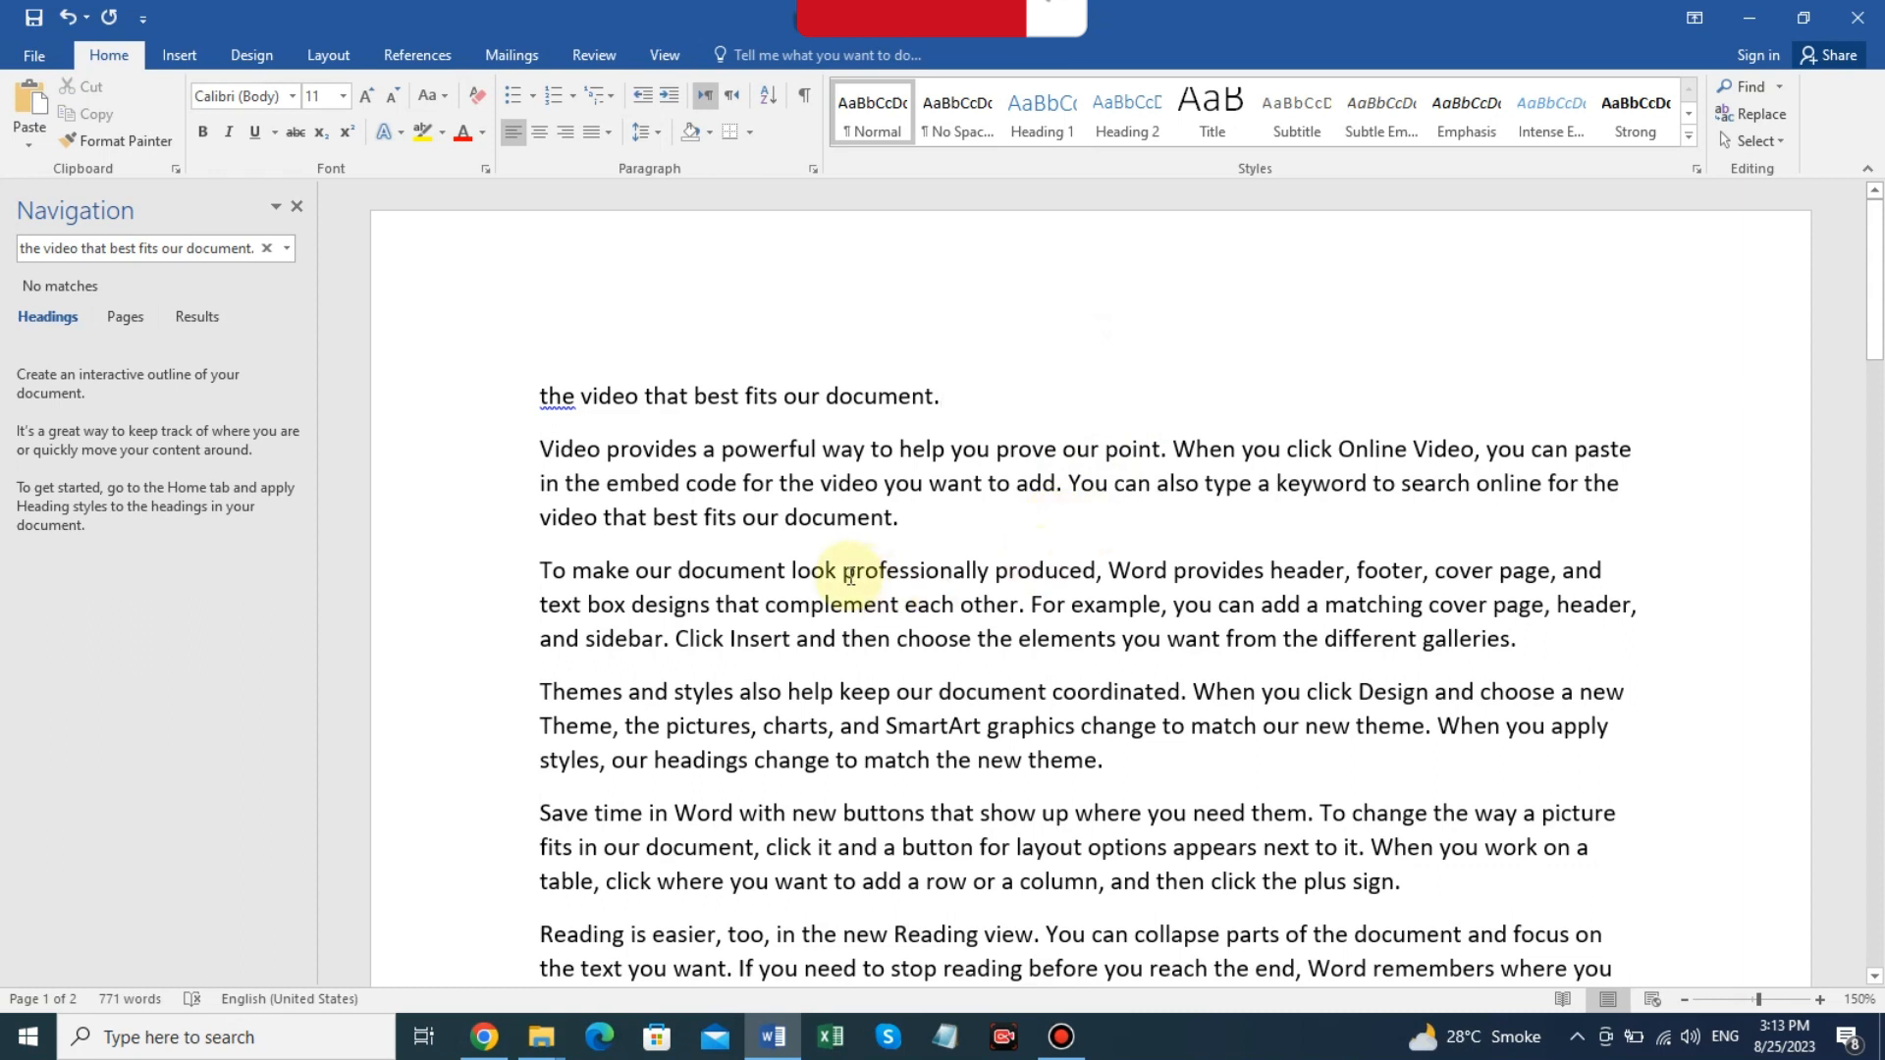
Right-align all the text in the document, and reset its paragraph formatting to the default left alignment.
{"action": "key", "text": "ctrl+a"}
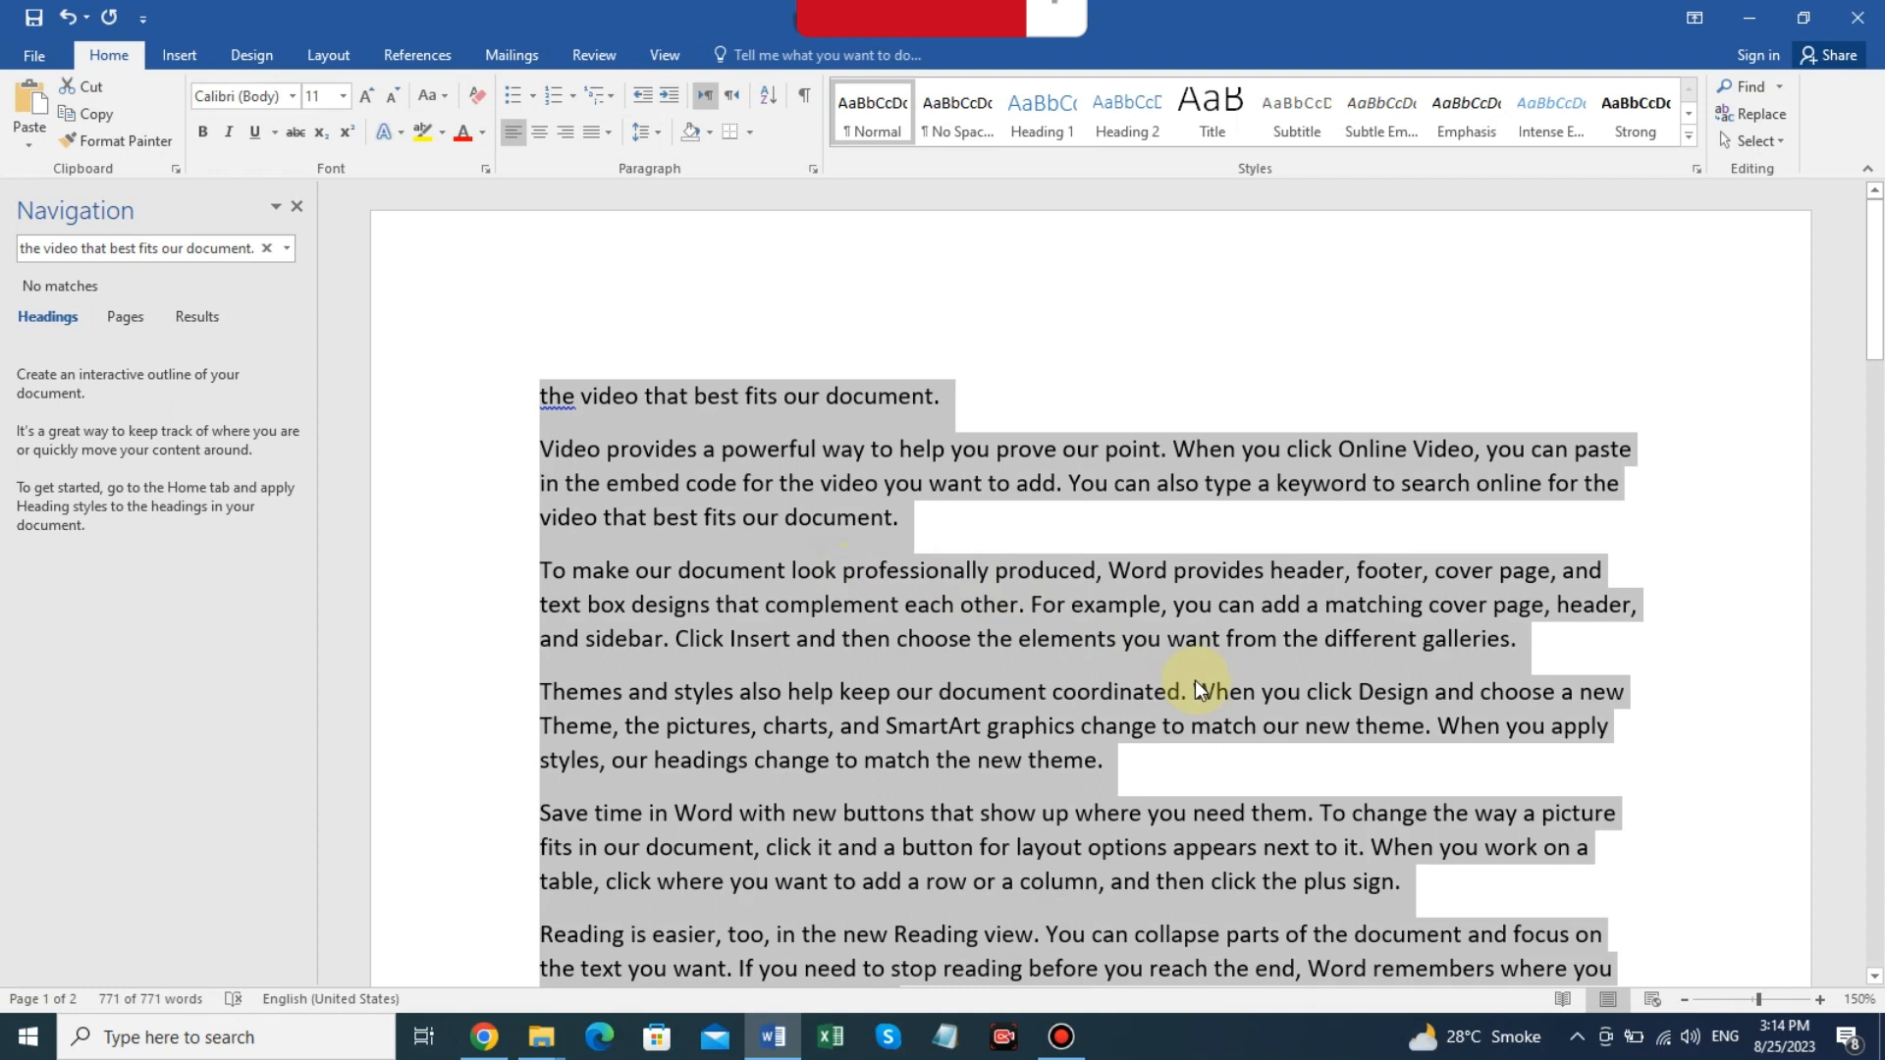
{"action": "key", "text": "ctrl+r"}
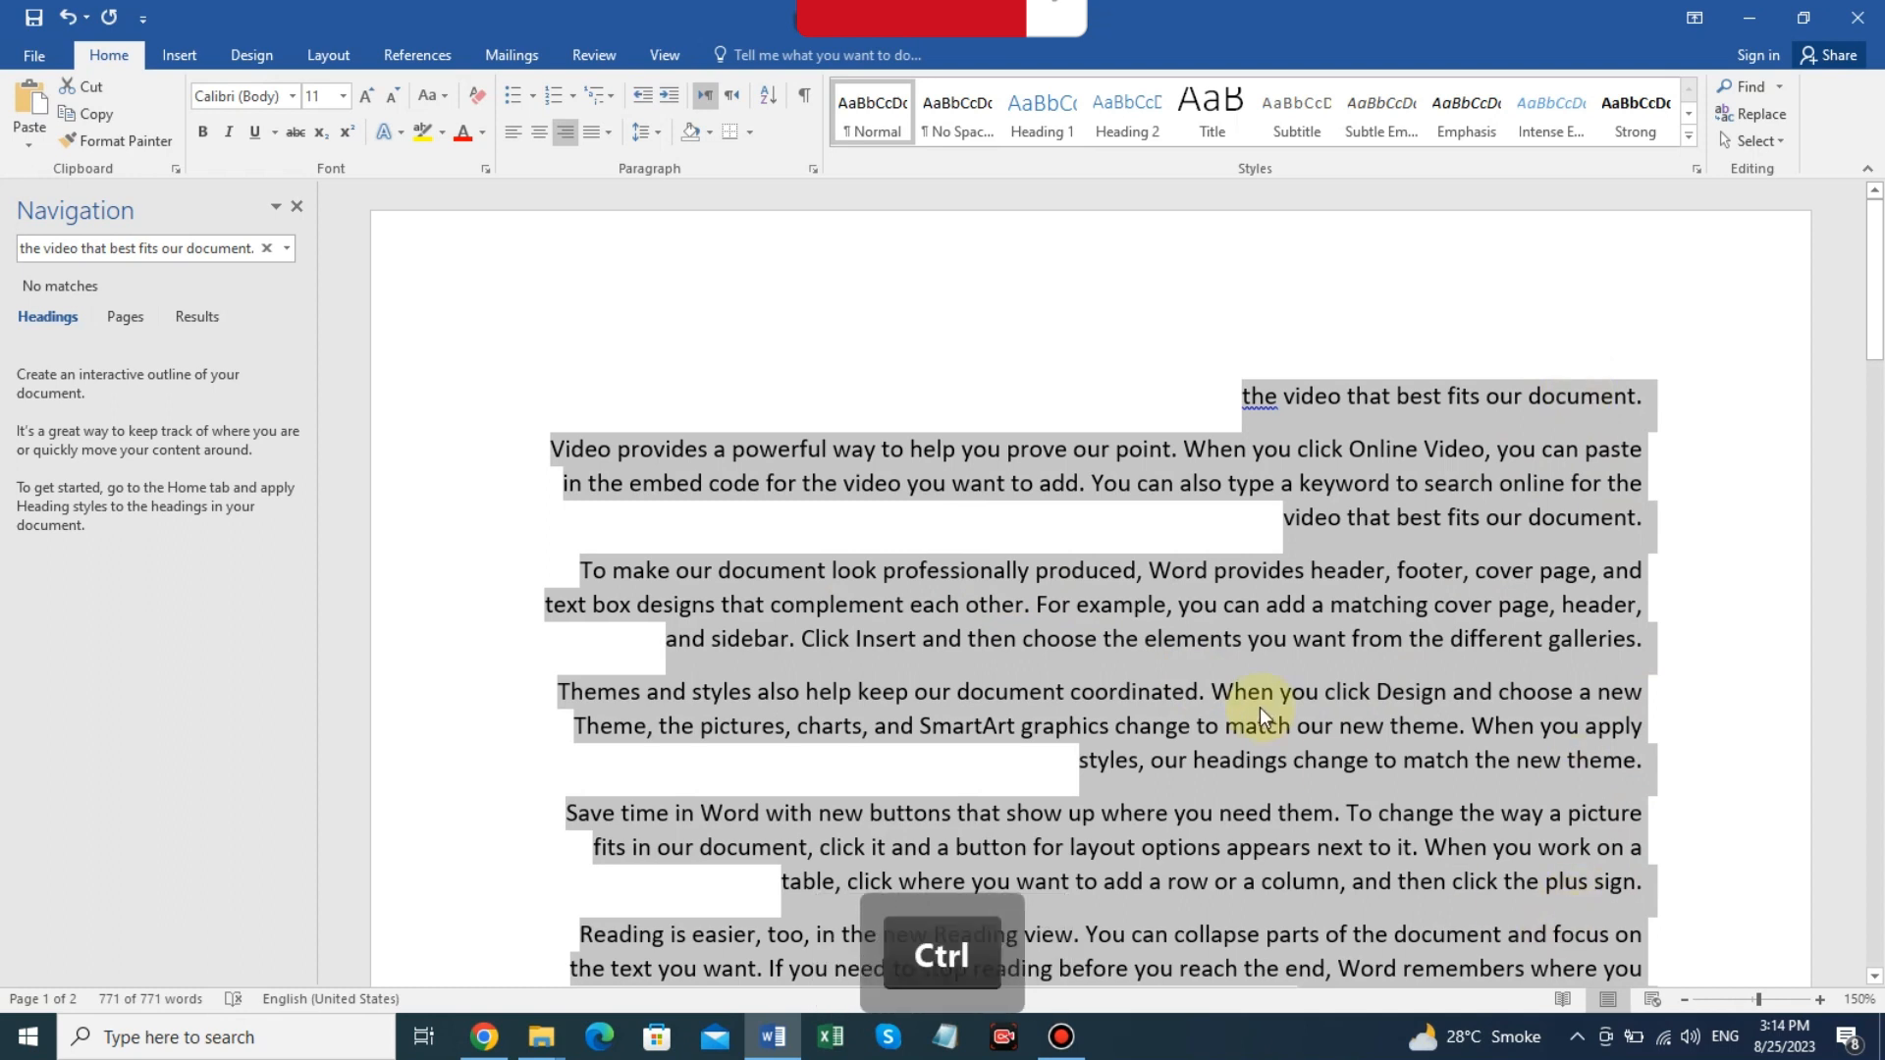
{"action": "key", "text": "ctrl+q"}
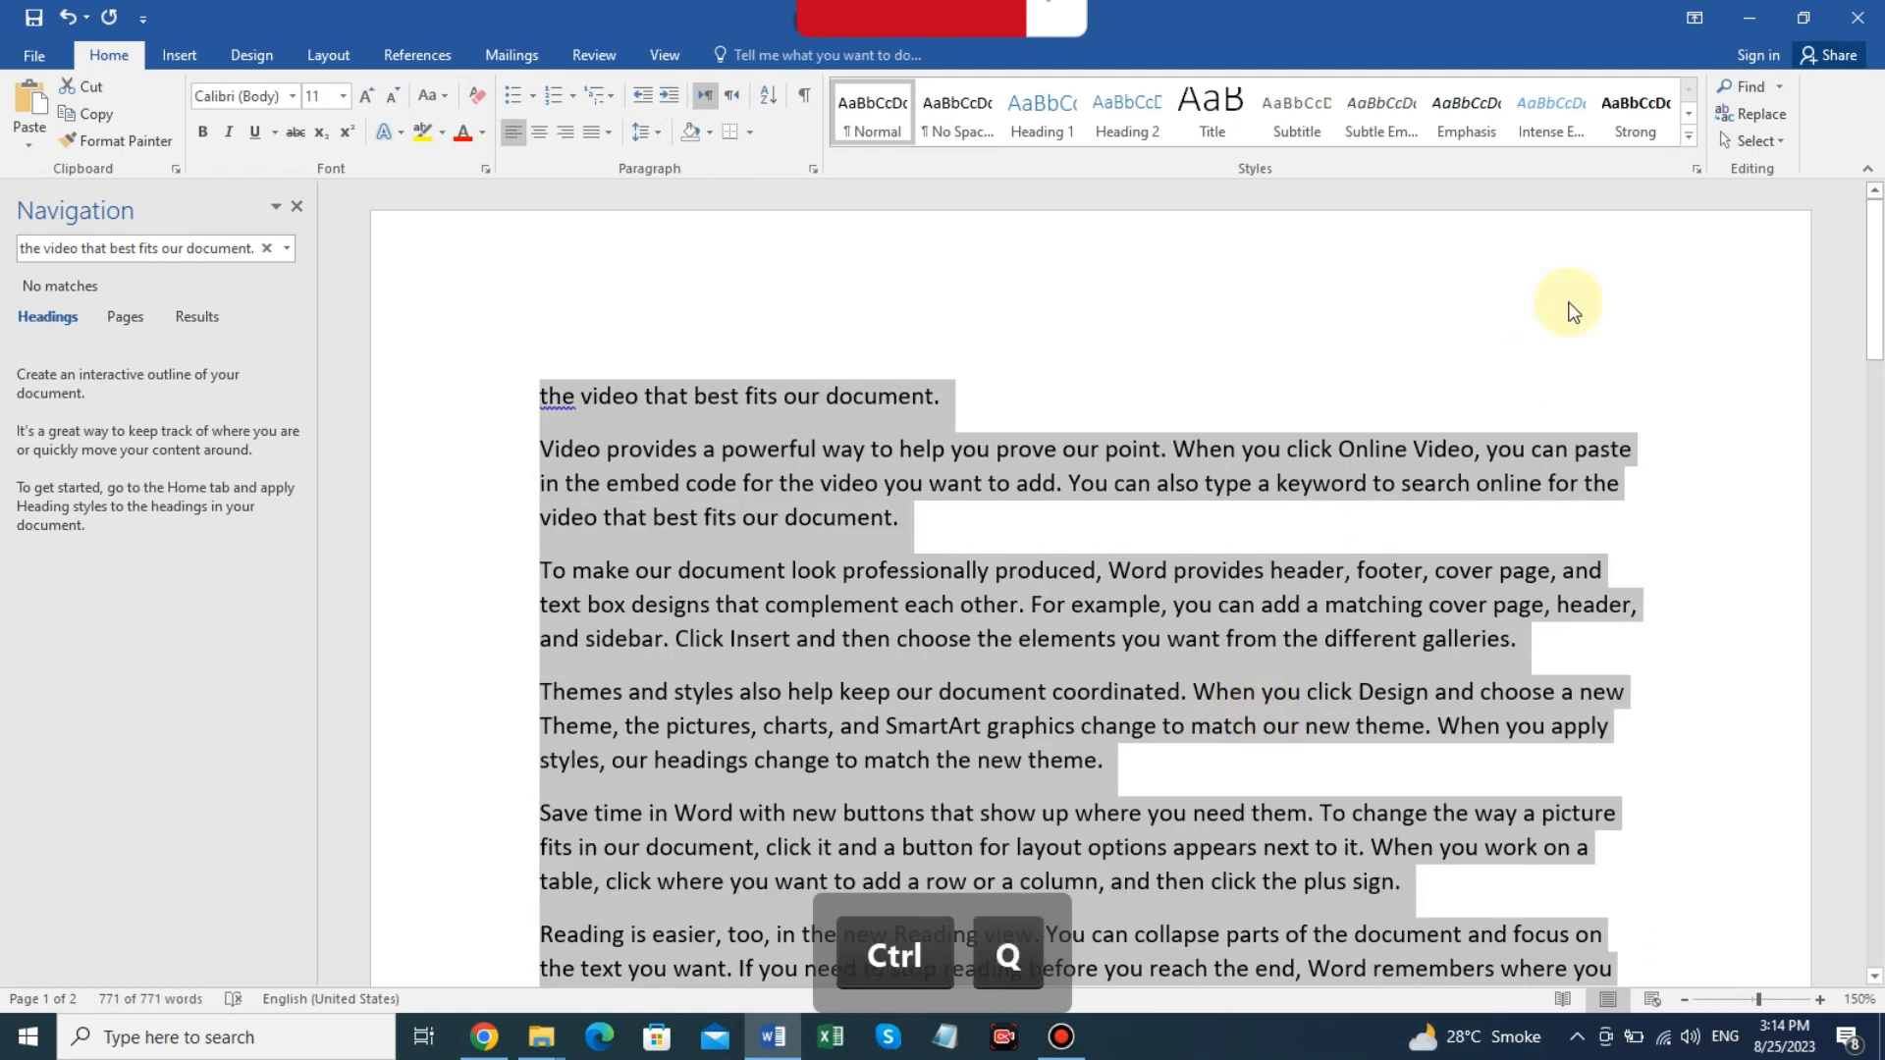
{"action": "left_click", "coordinate": [1394, 345]}
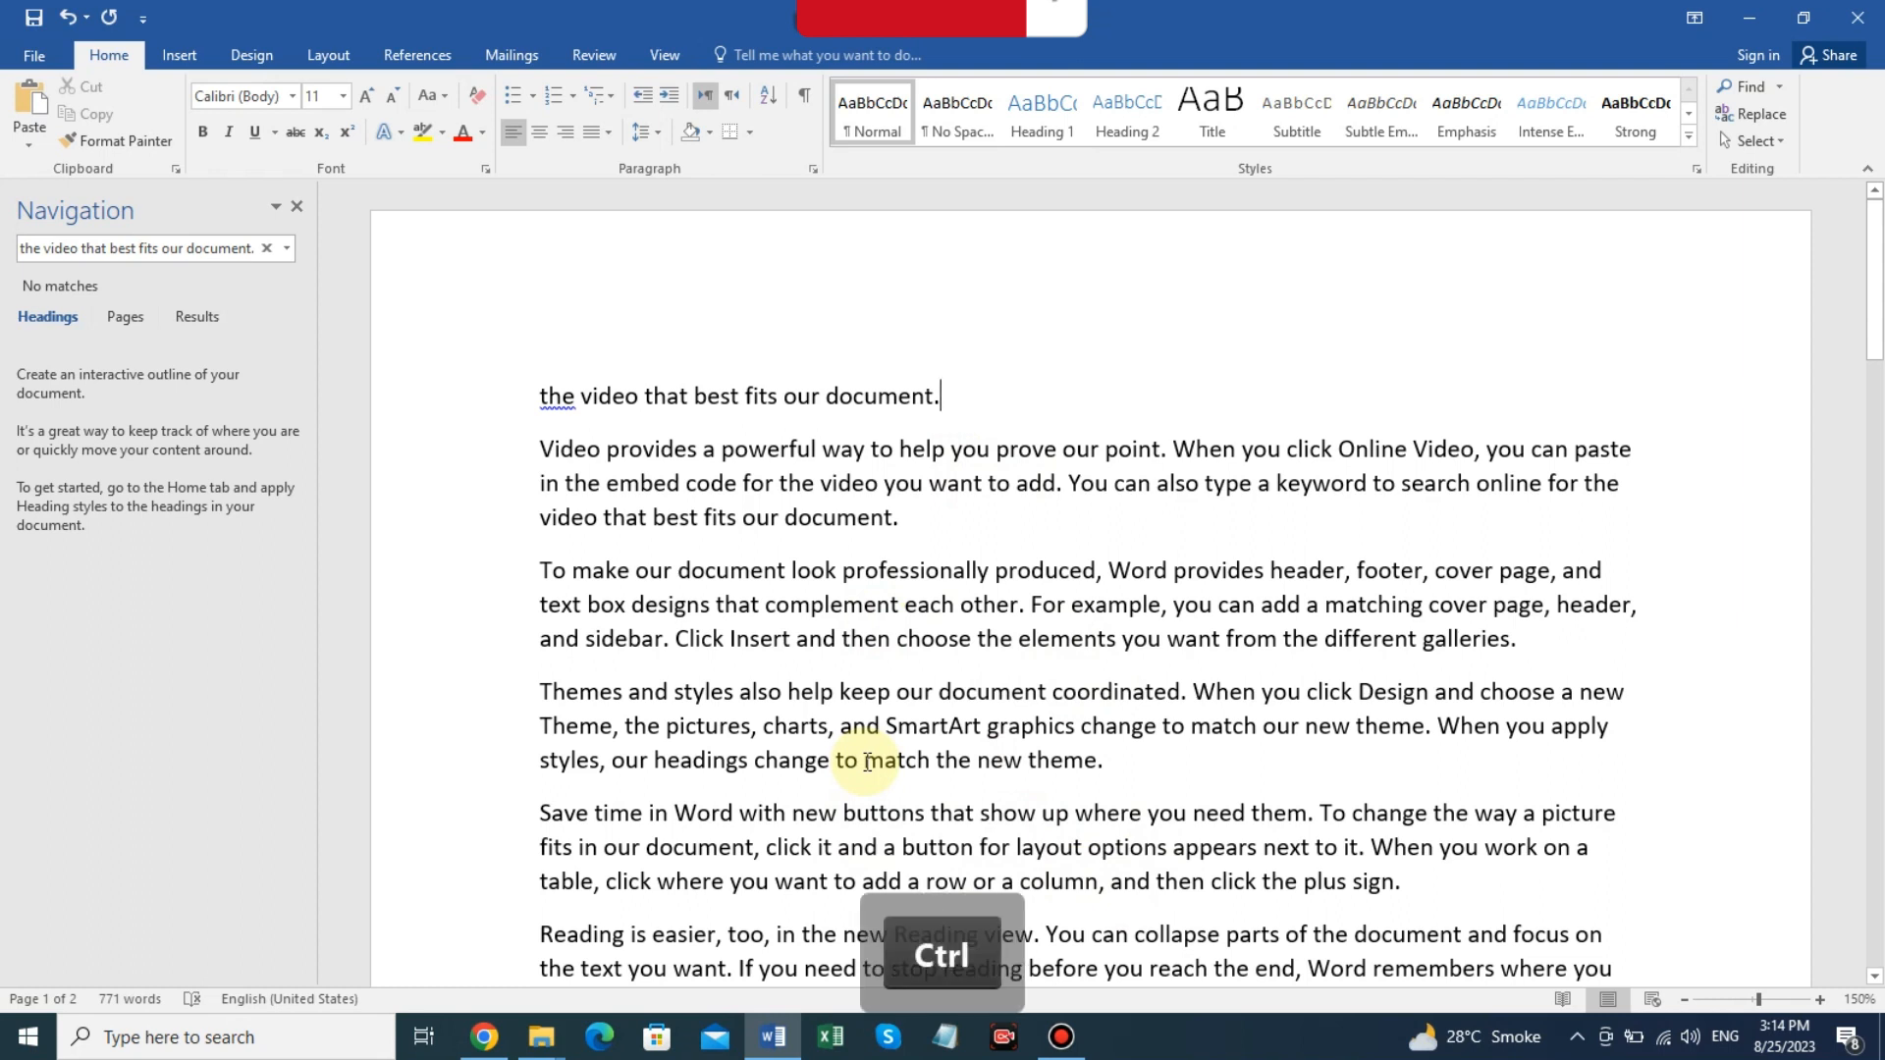
Bring up the Save As dialog for the document, and cancel back to the text without saving.
{"action": "key", "text": "ctrl+s"}
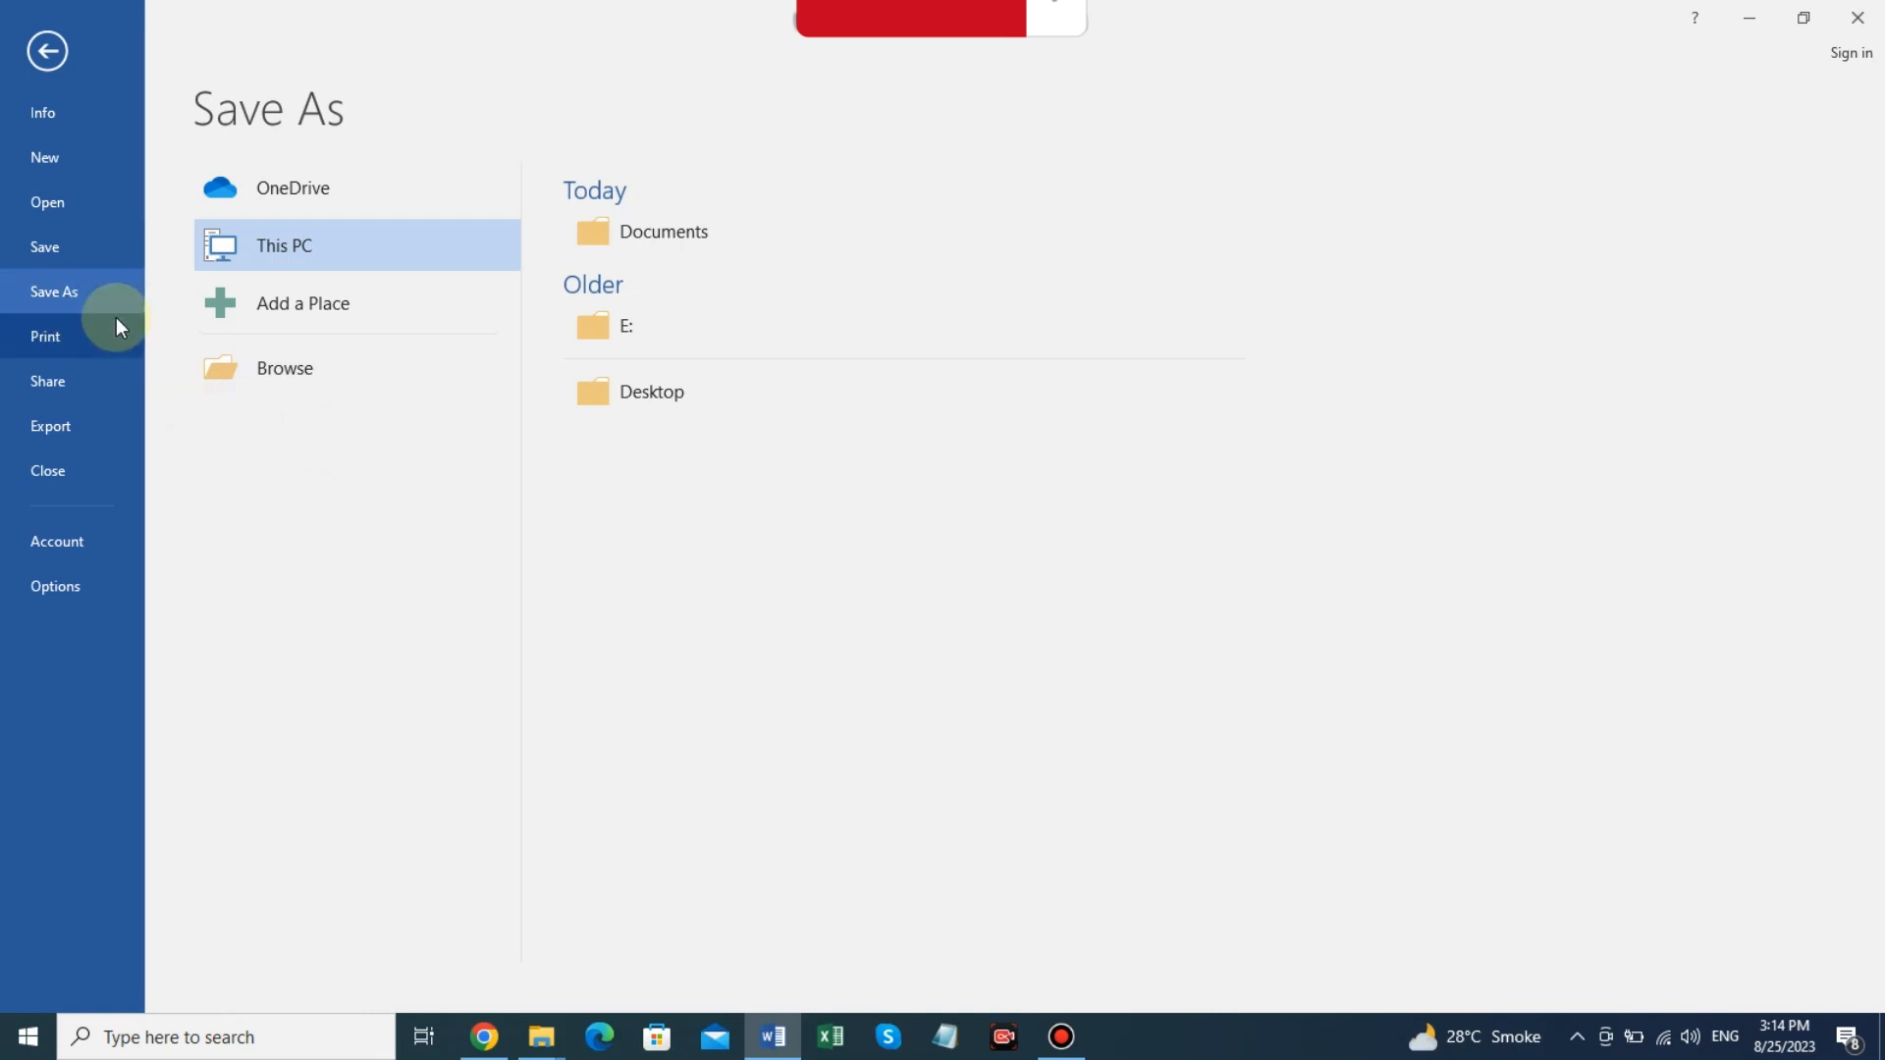
{"action": "left_click", "coordinate": [262, 378]}
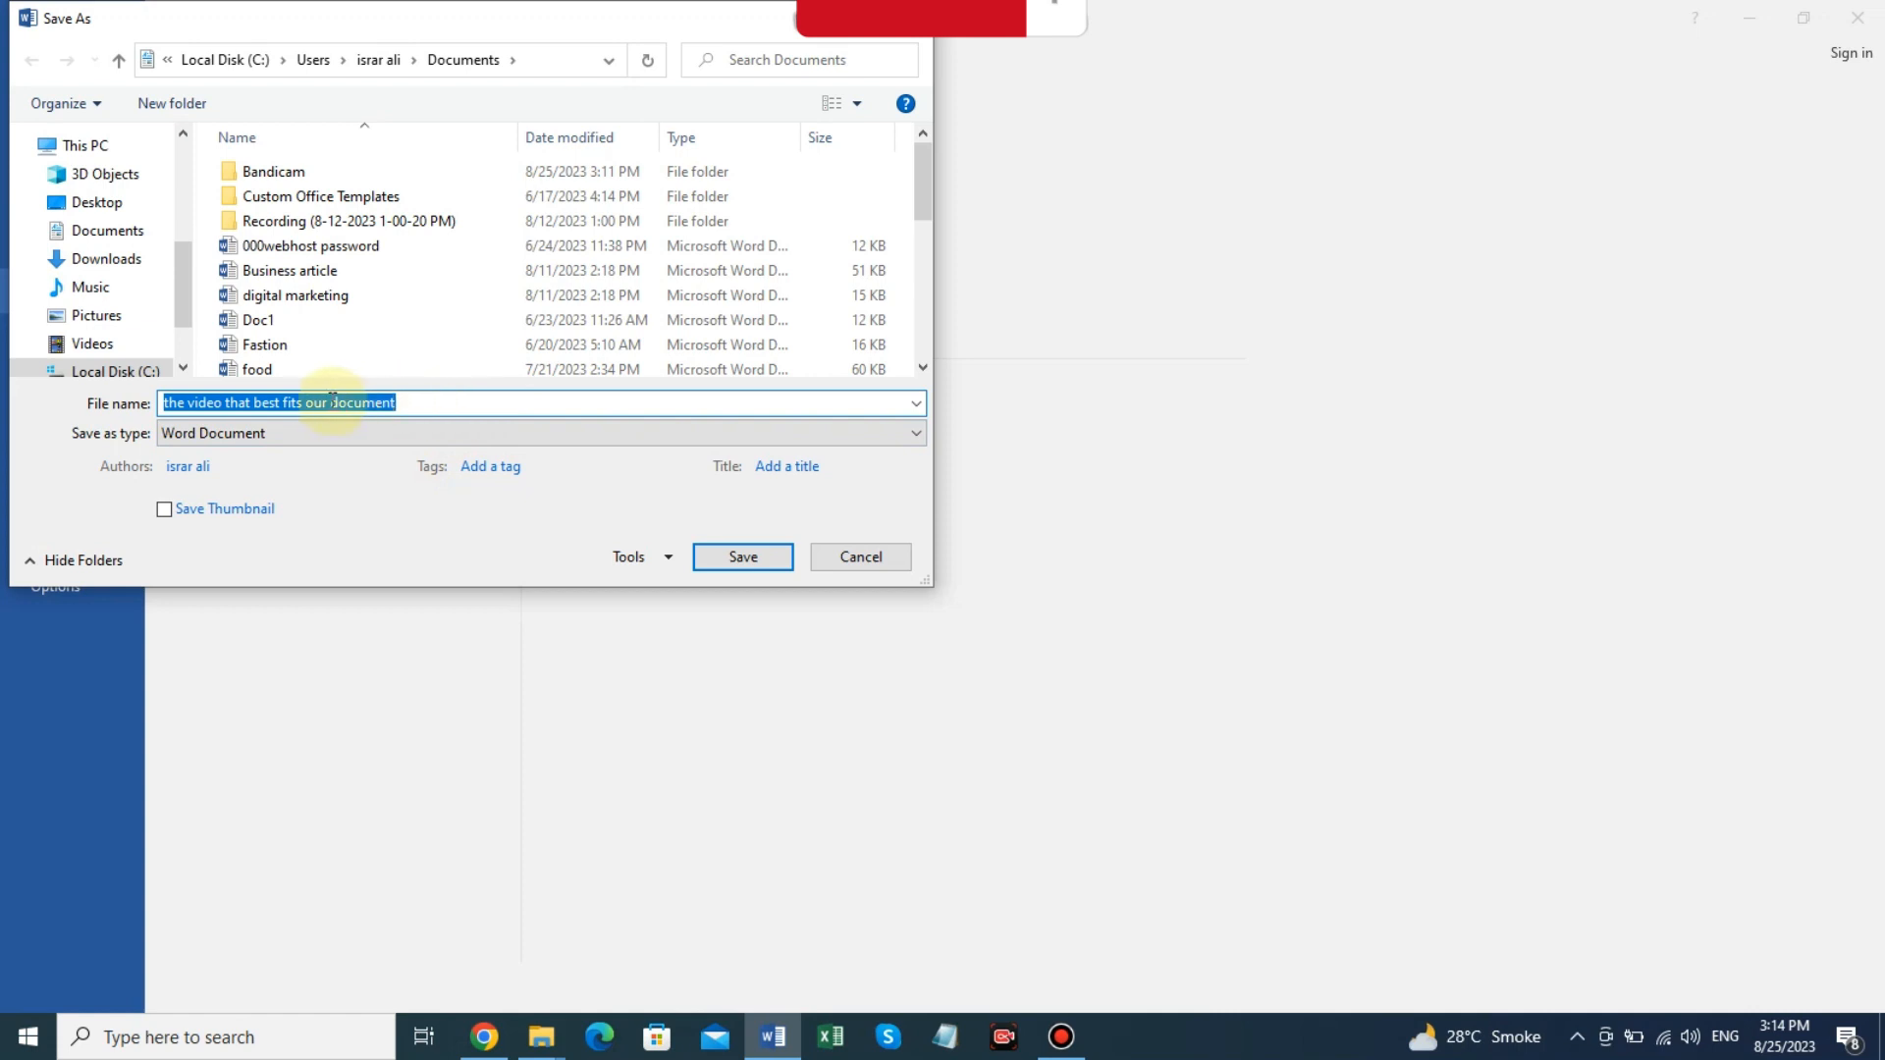
{"action": "left_click", "coordinate": [858, 557]}
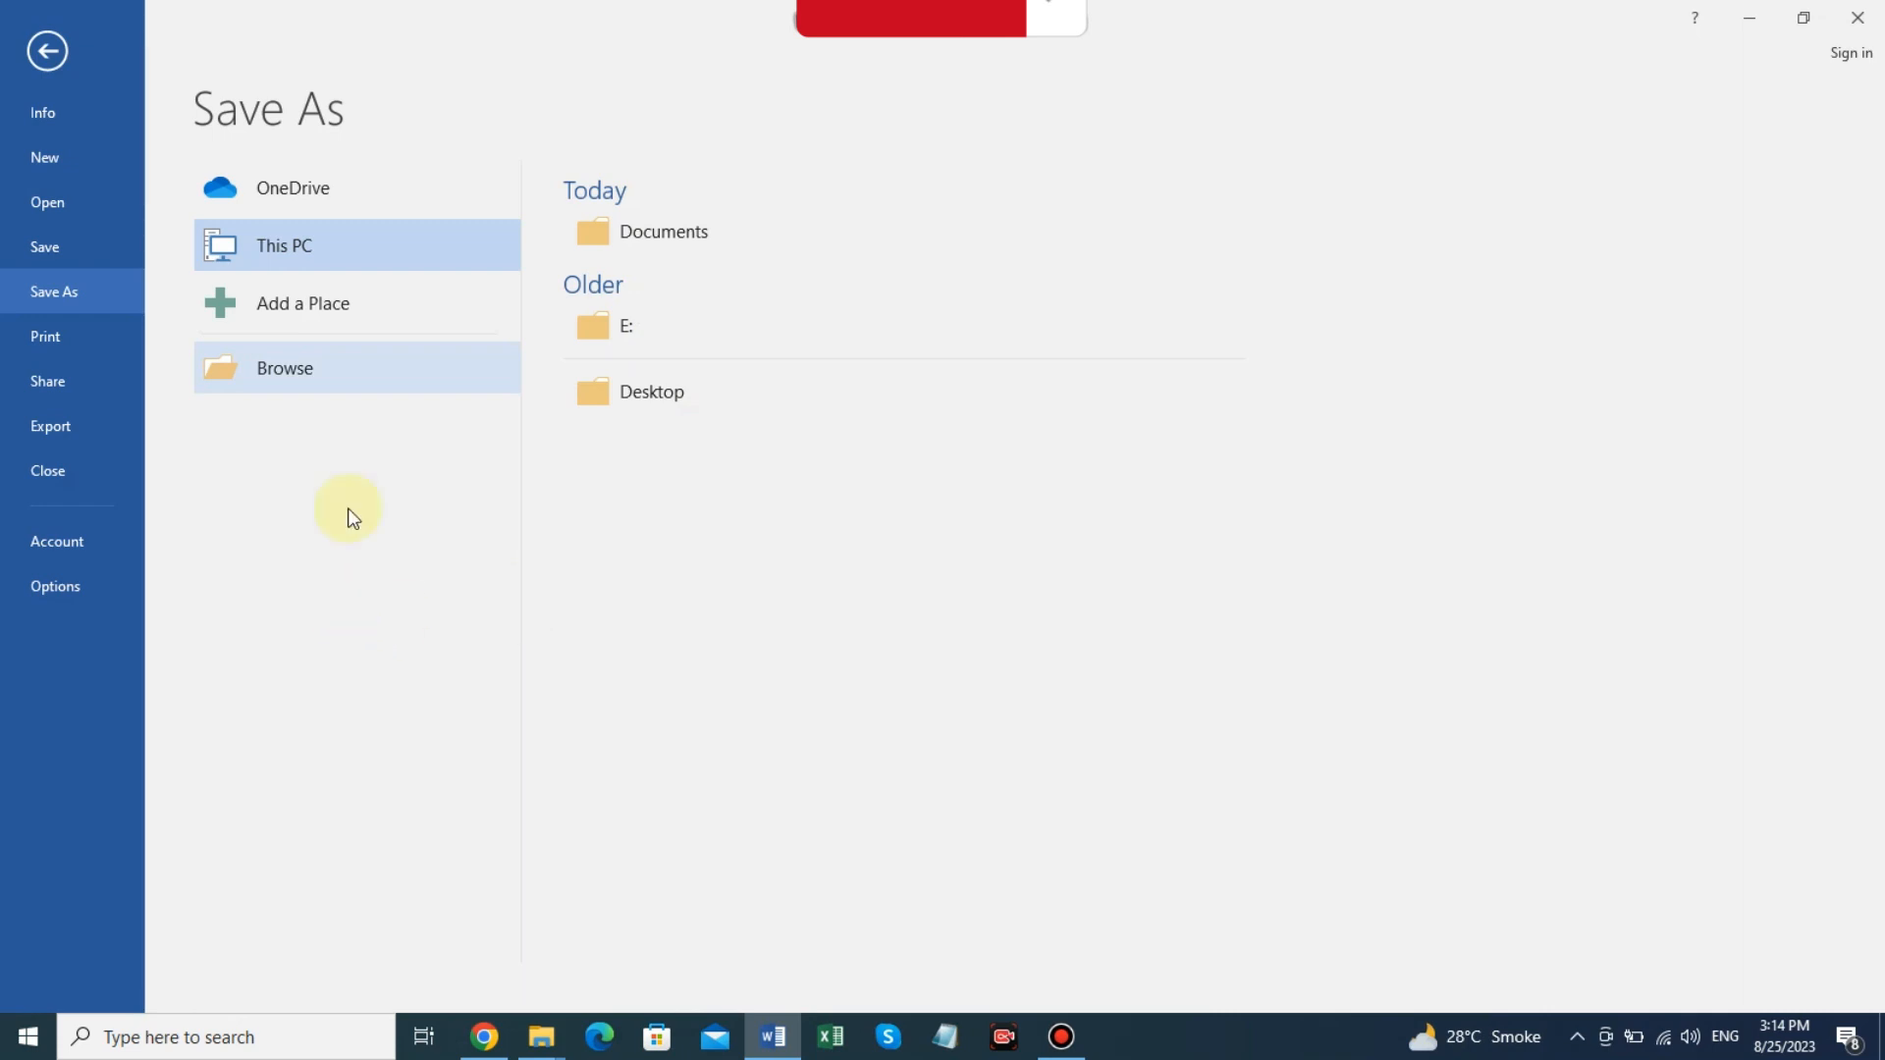
{"action": "left_click", "coordinate": [56, 44]}
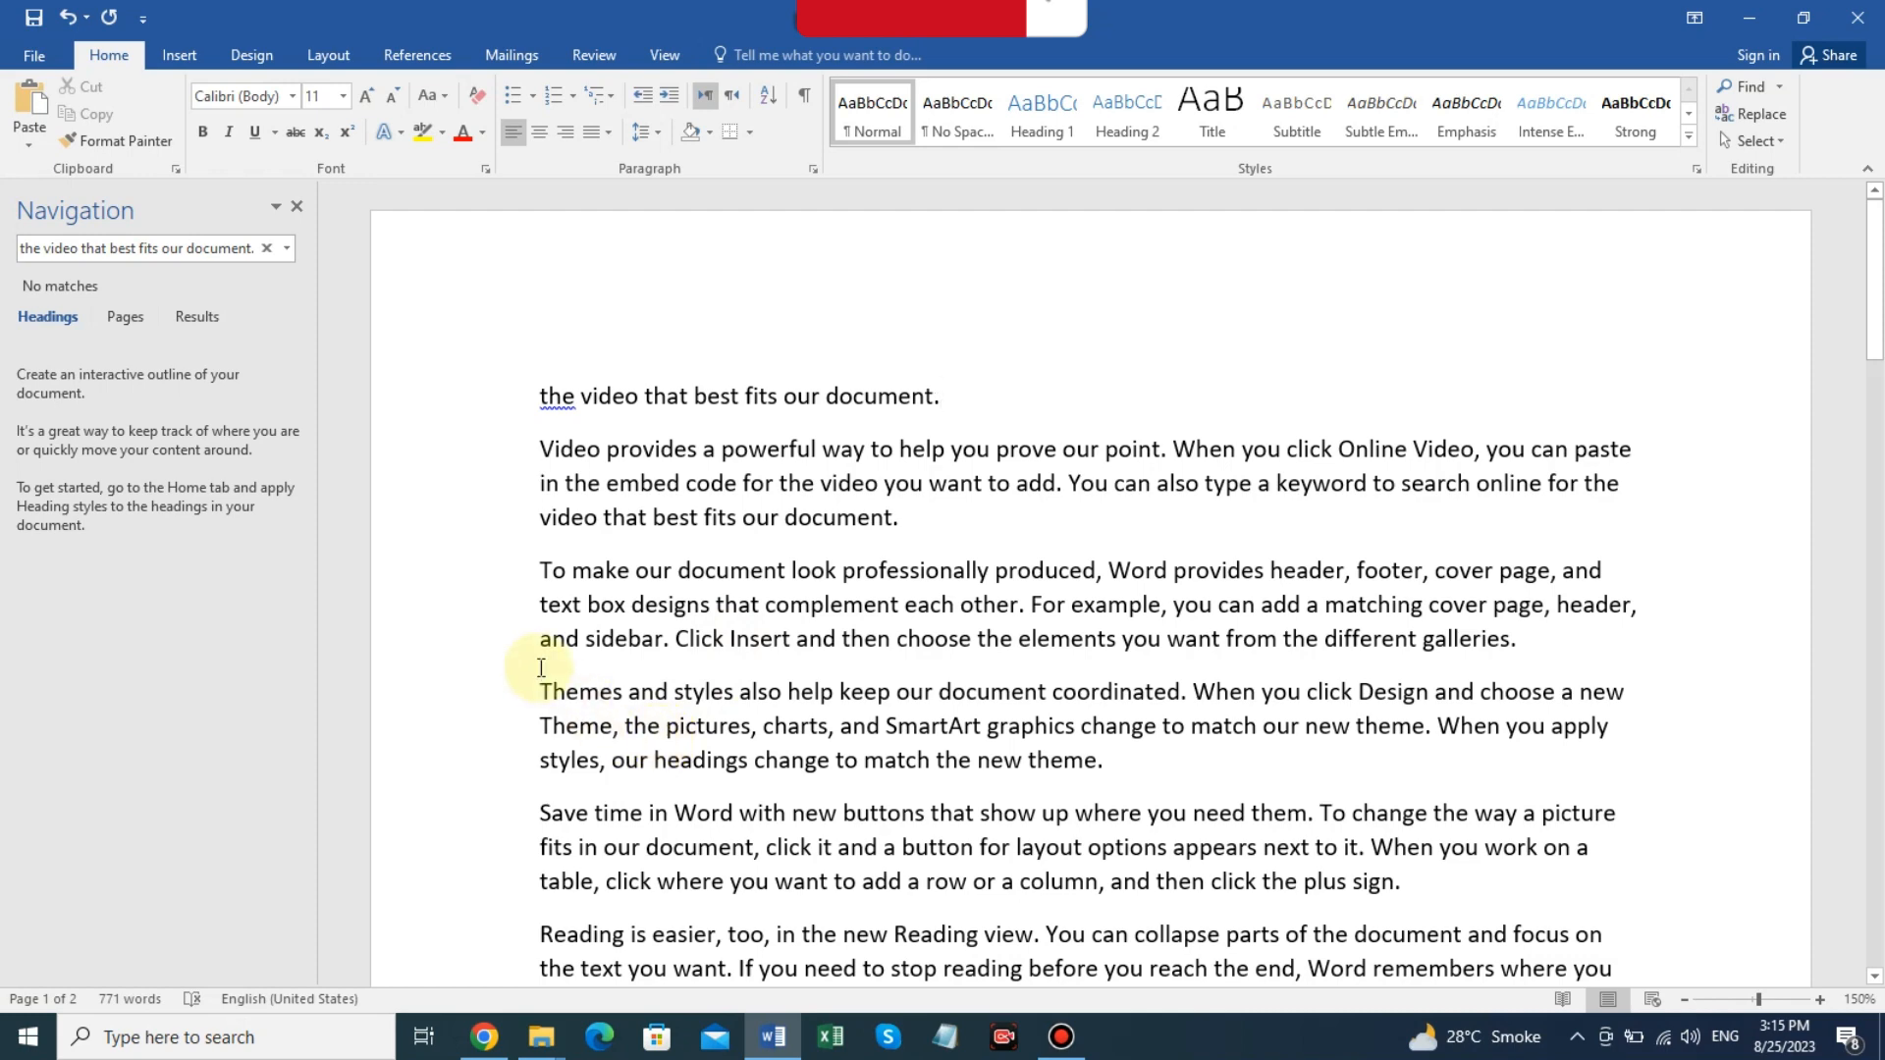
Apply a four-level hanging indent to all the text, and reset its paragraph formatting to the default.
{"action": "key", "text": "ctrl+a"}
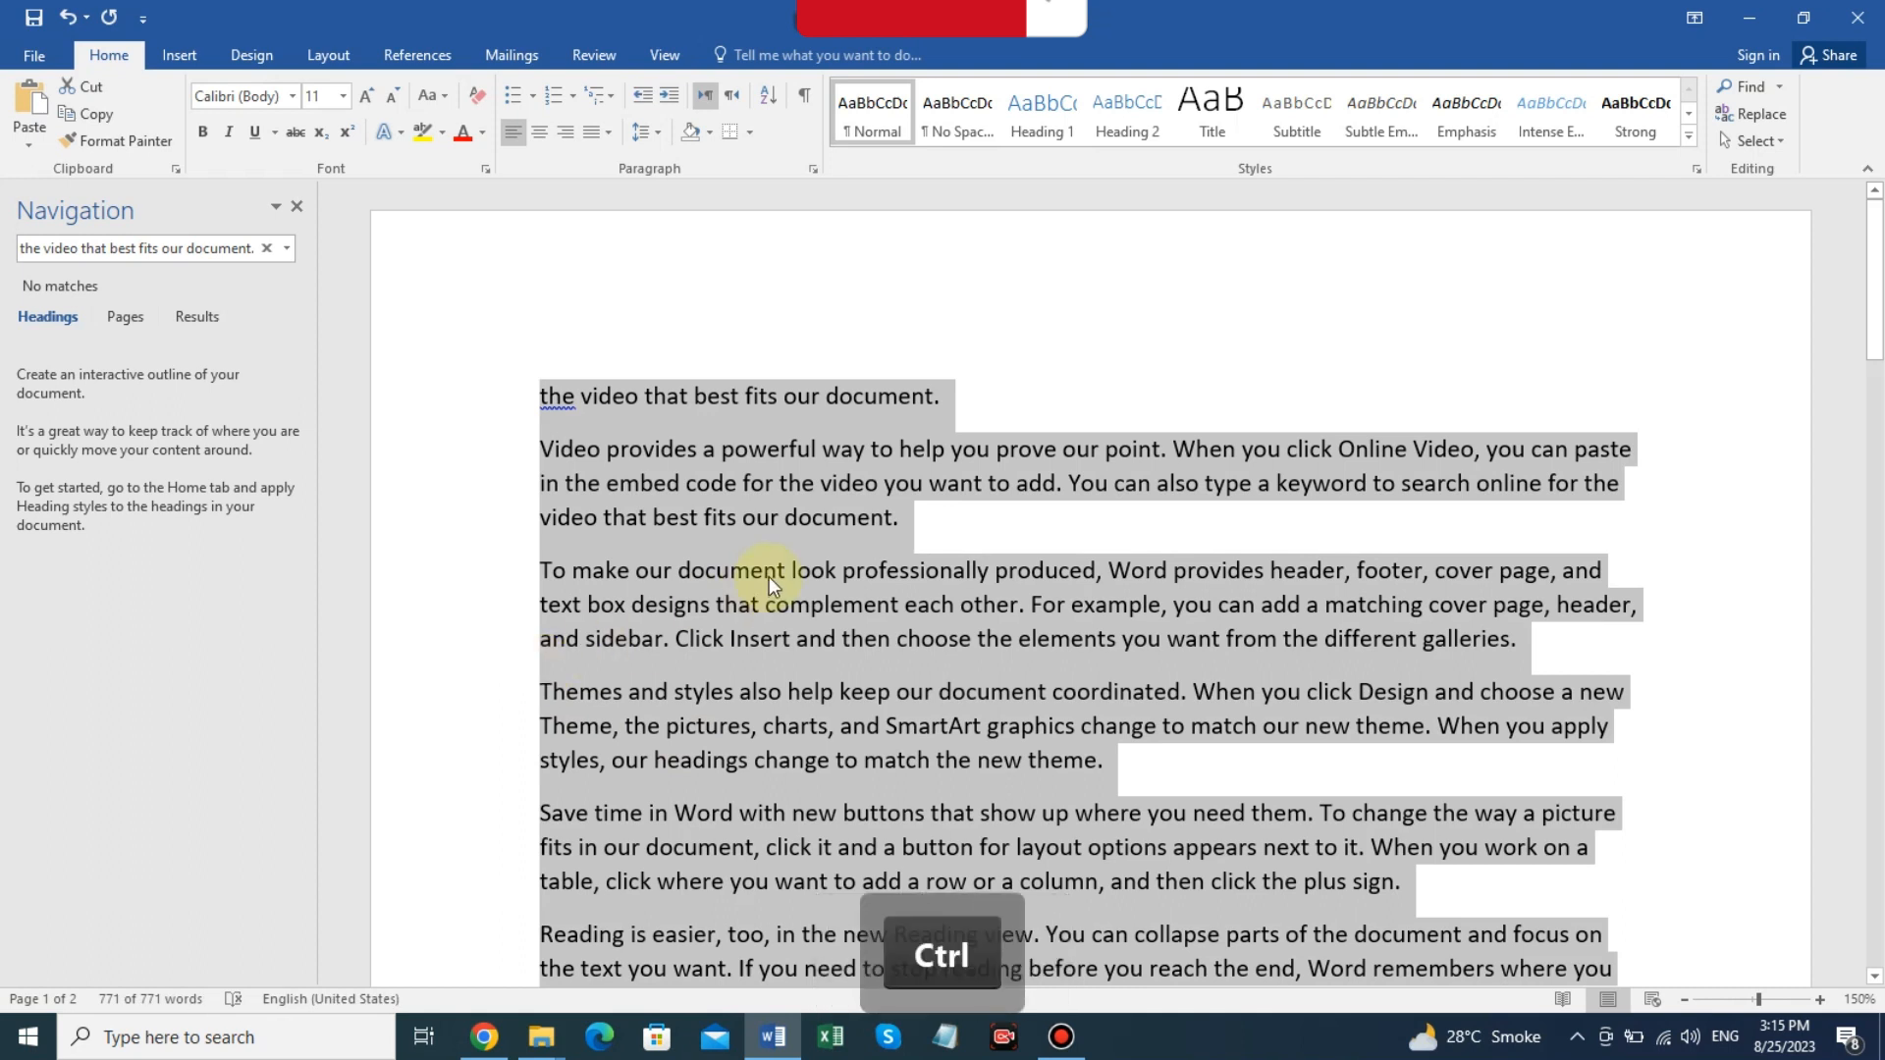
{"action": "key", "text": "ctrl+t"}
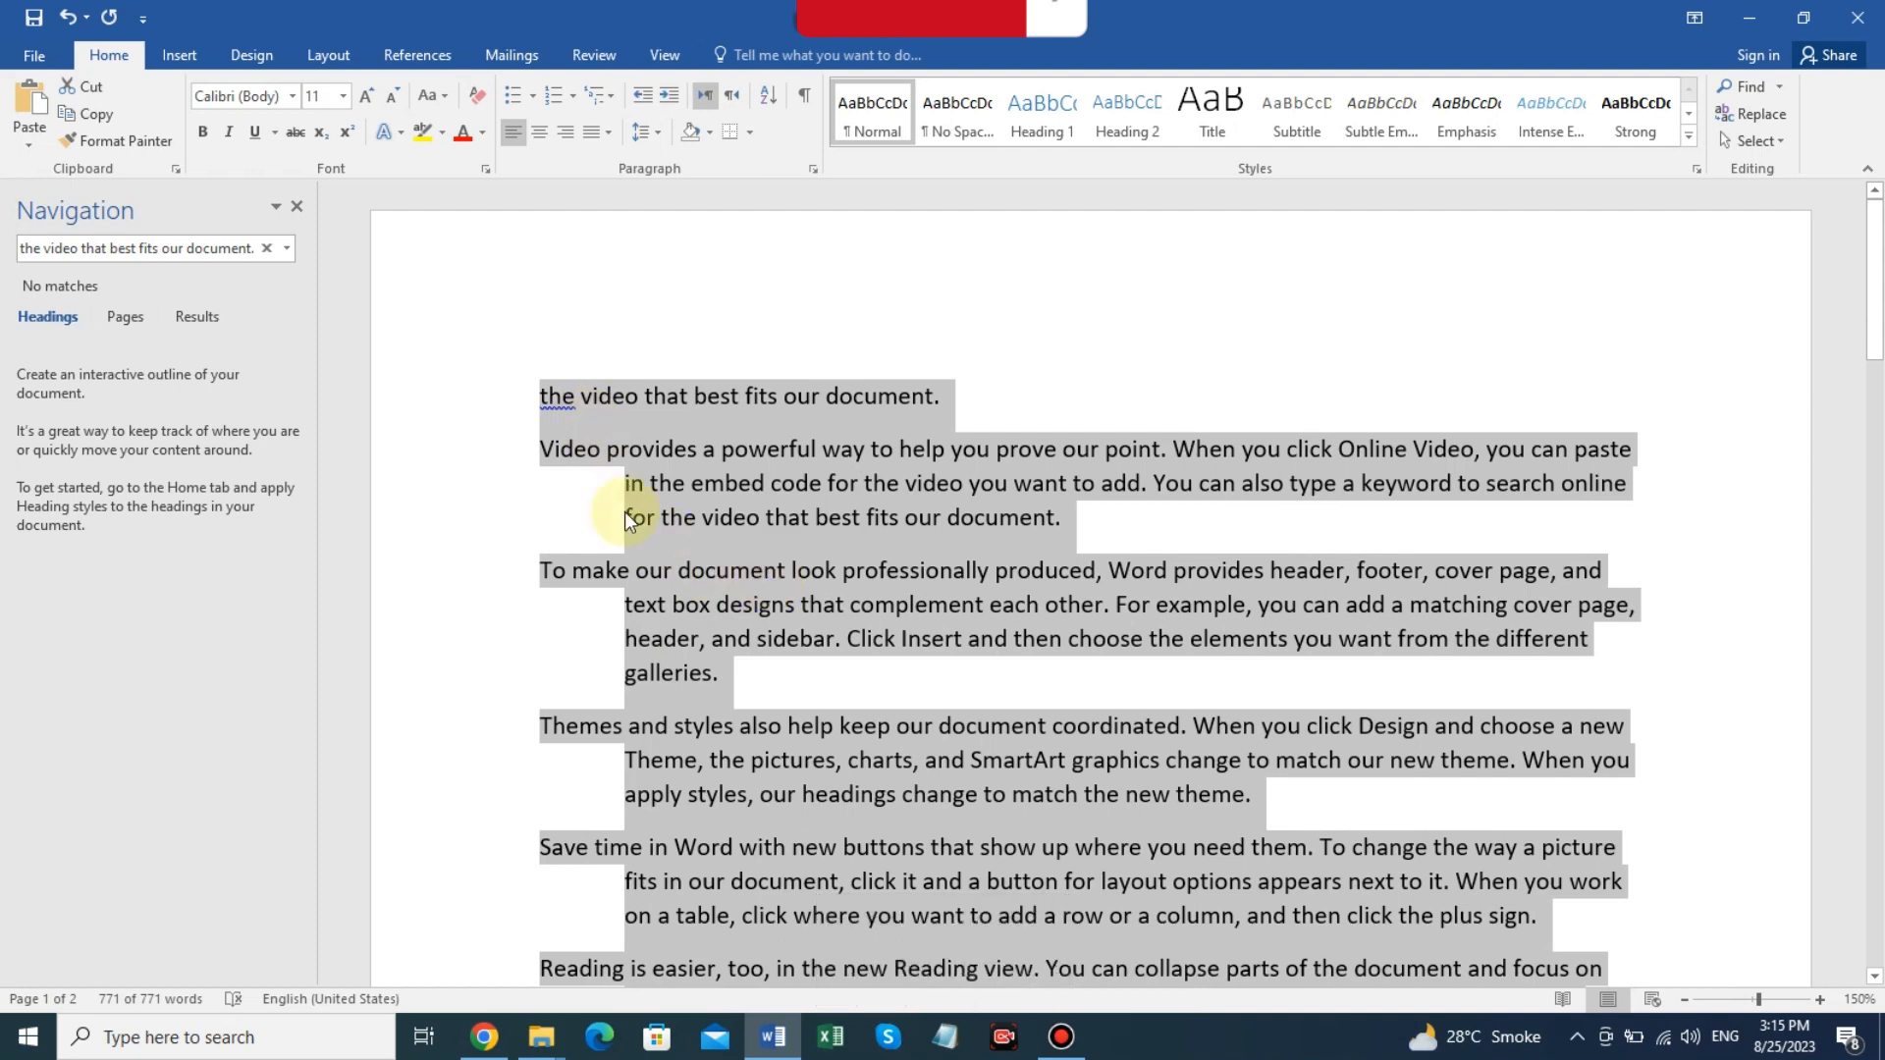
{"action": "key", "text": "ctrl+t"}
{"action": "key", "text": "ctrl+t"}
{"action": "key", "text": "ctrl+t"}
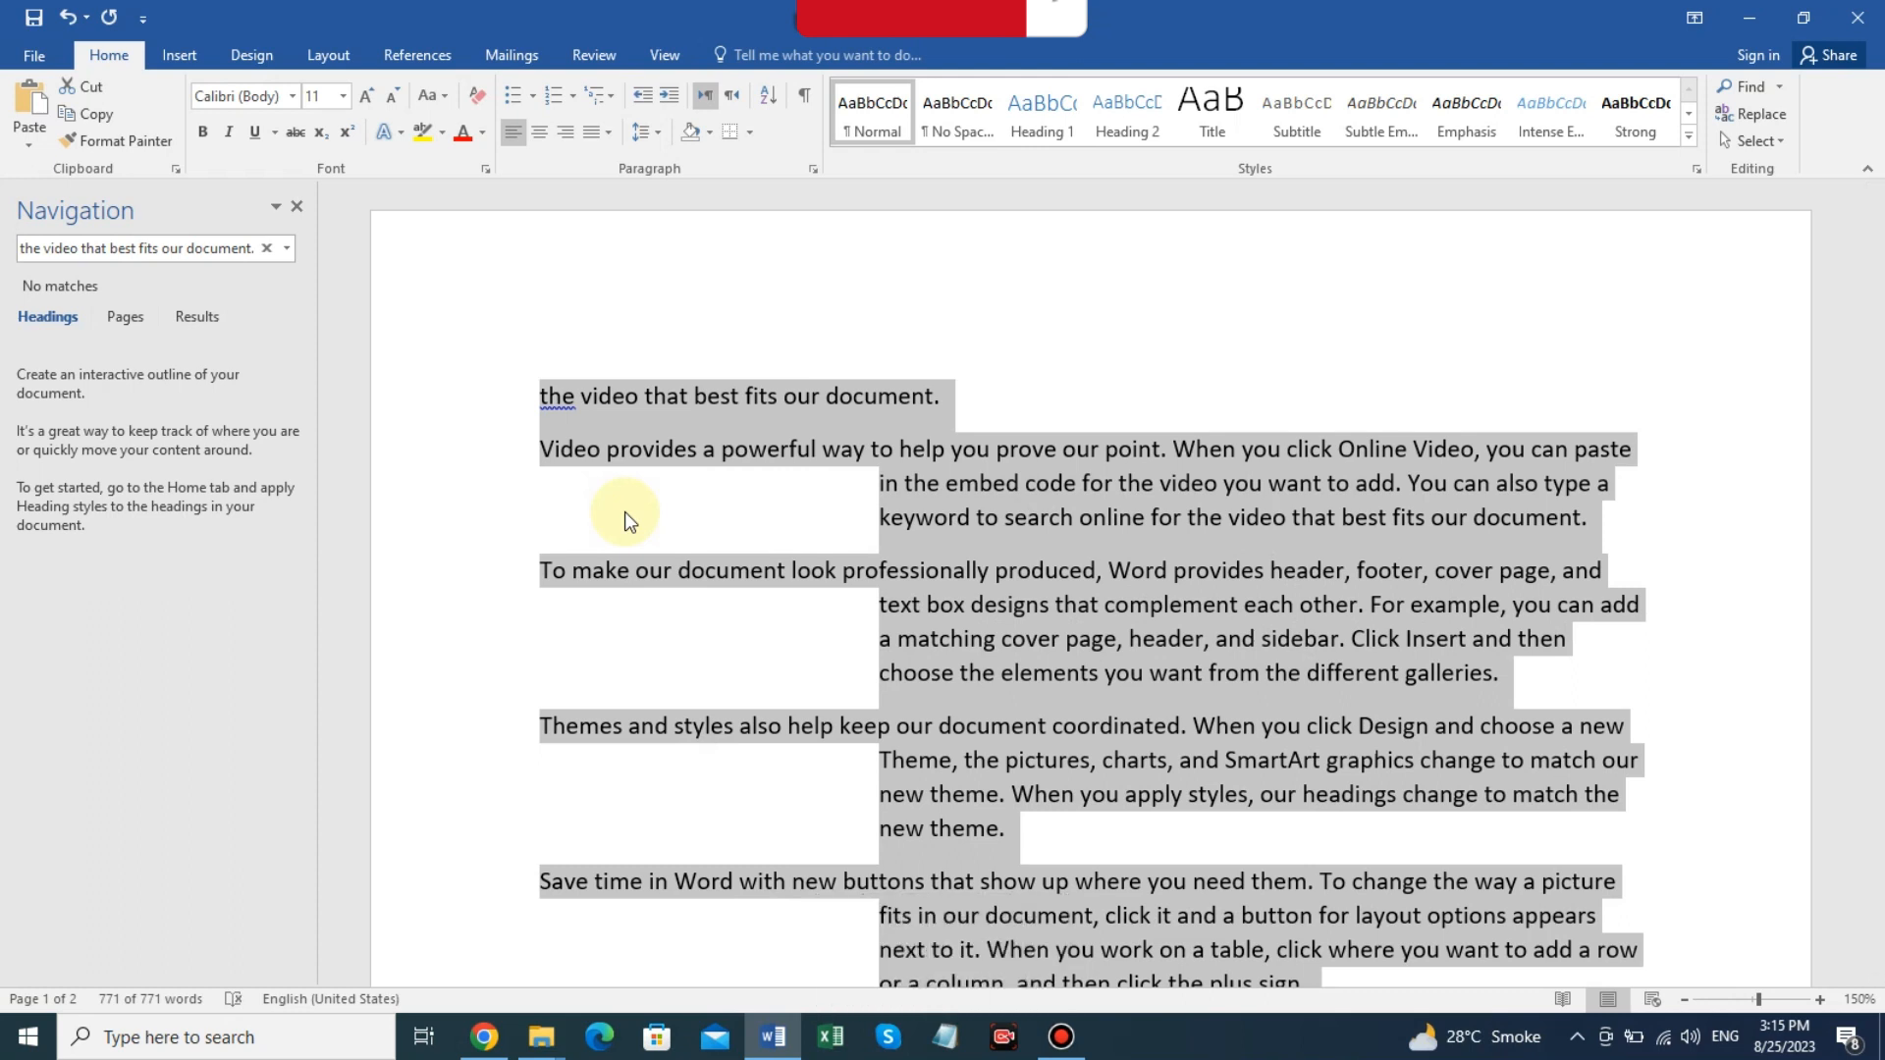
{"action": "key", "text": "ctrl+q"}
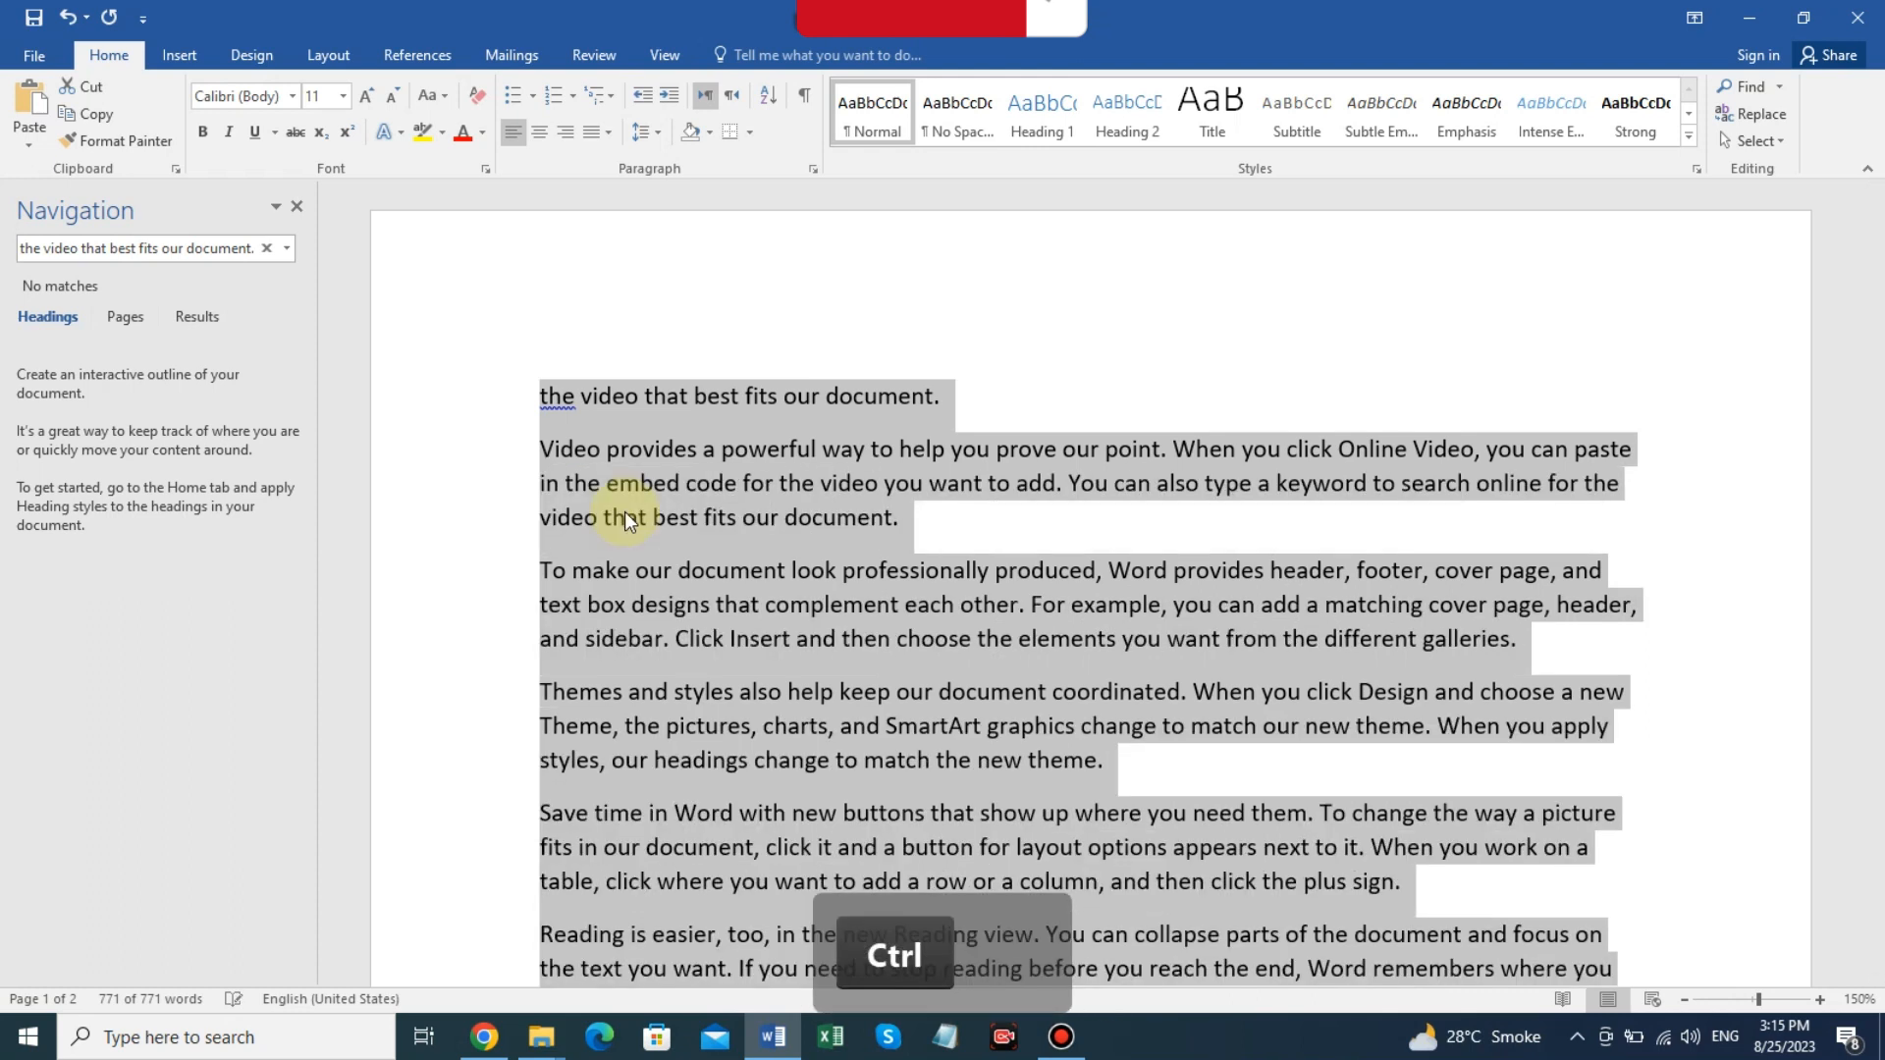
{"action": "left_click", "coordinate": [1177, 408]}
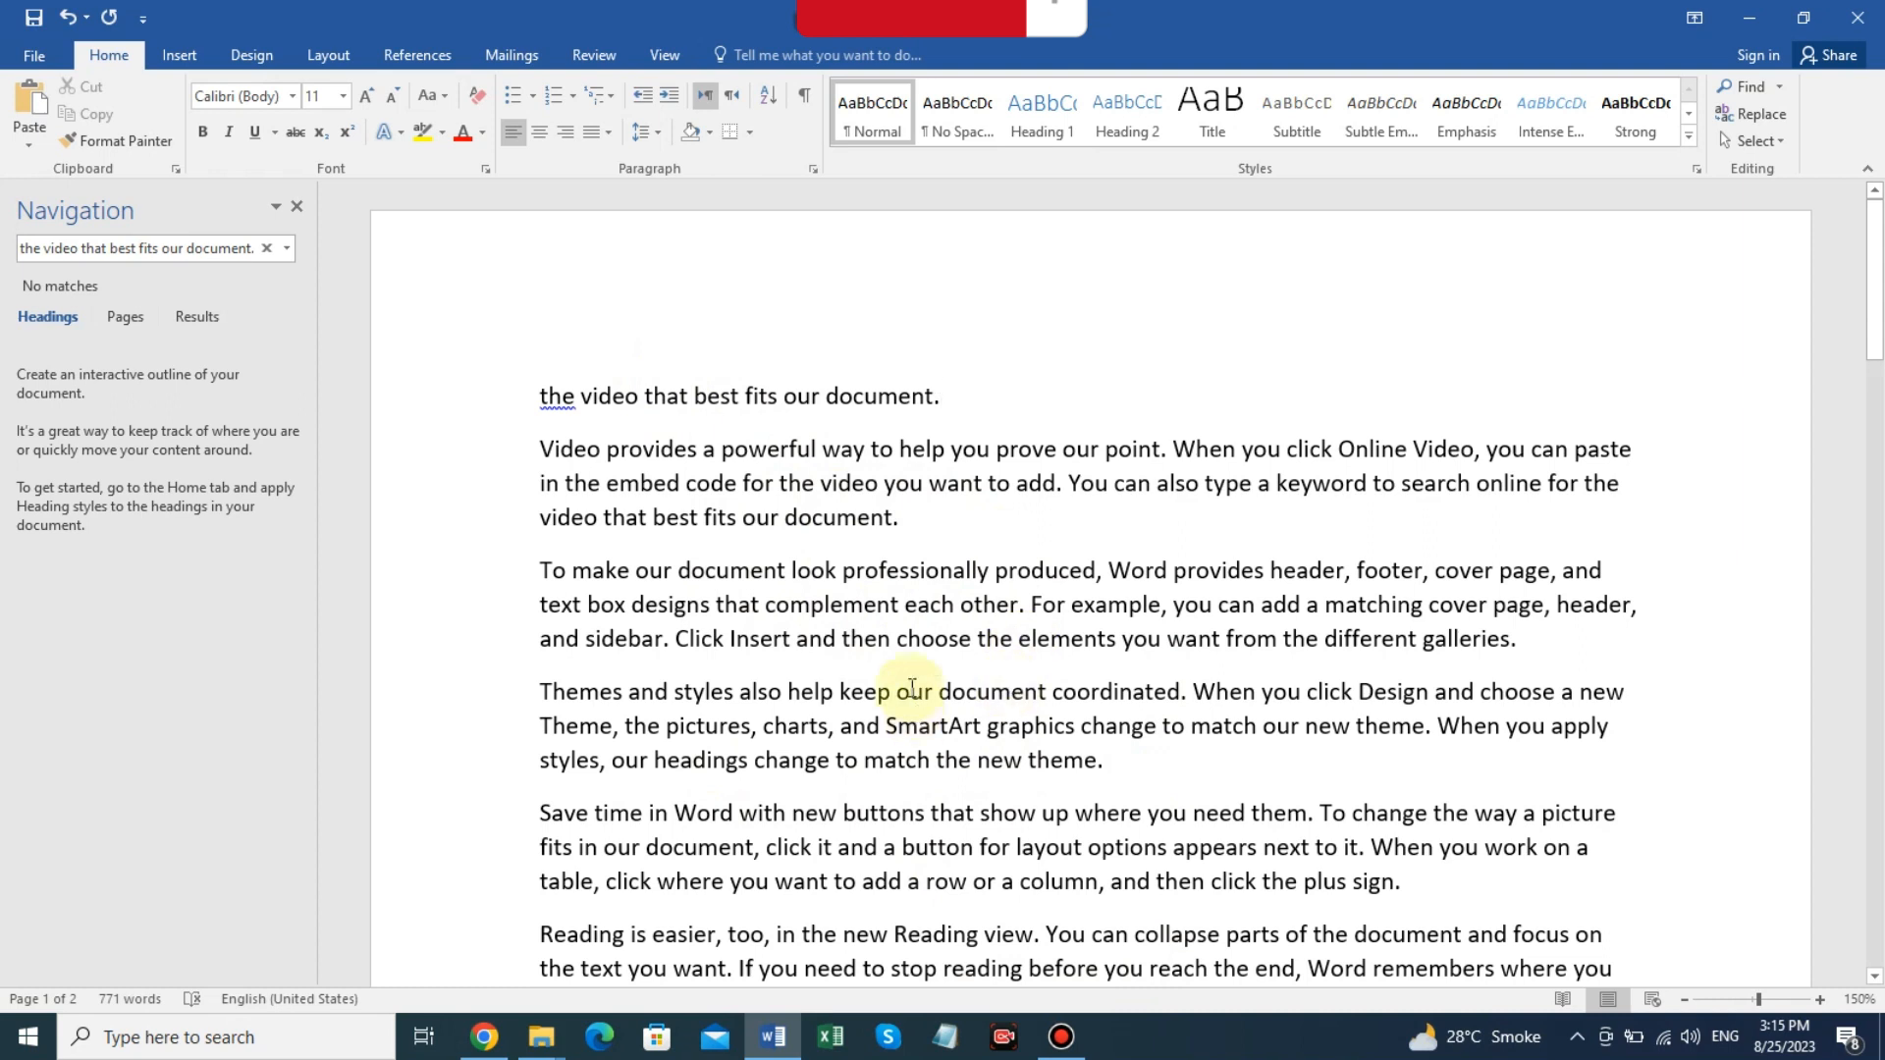
Underline the first line of the paragraph beginning "Video provides a powerful way".
{"action": "left_click", "coordinate": [542, 452]}
{"action": "left_click_drag", "start_coordinate": [701, 454], "coordinate": [1615, 452]}
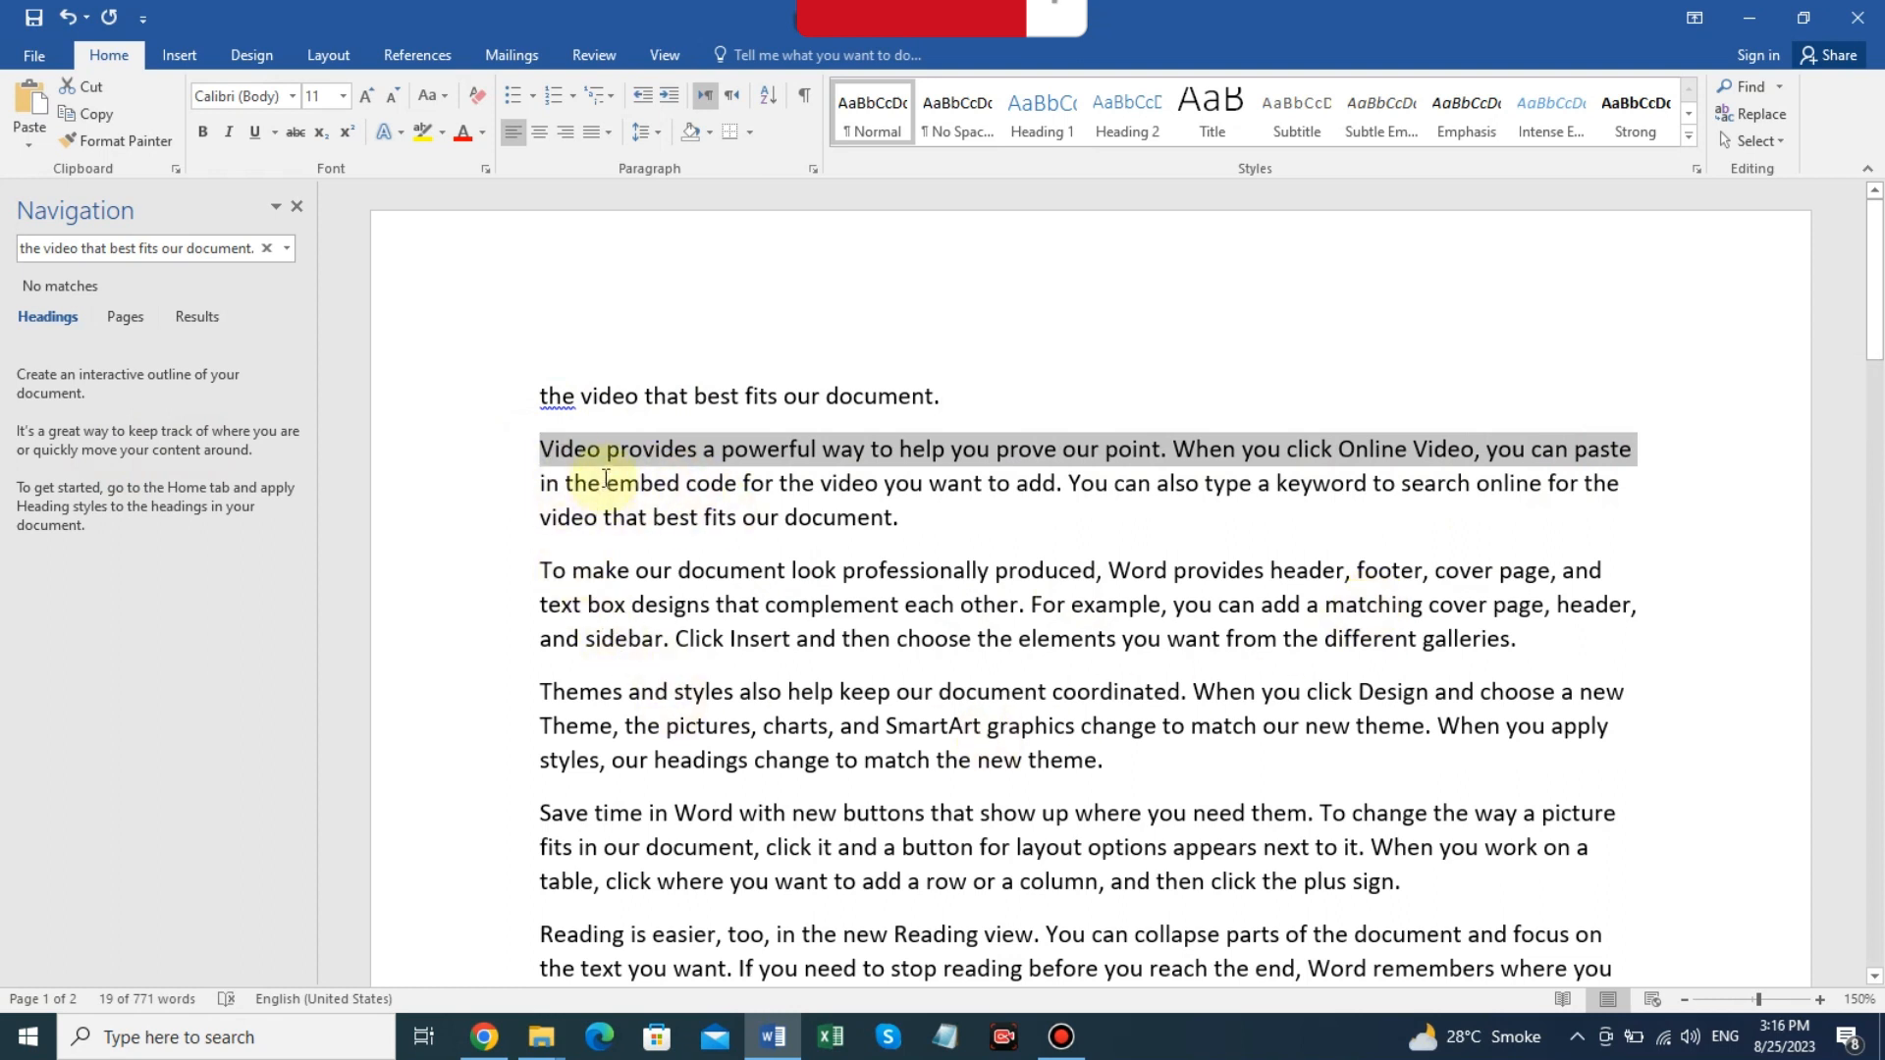
{"action": "key", "text": "ctrl"}
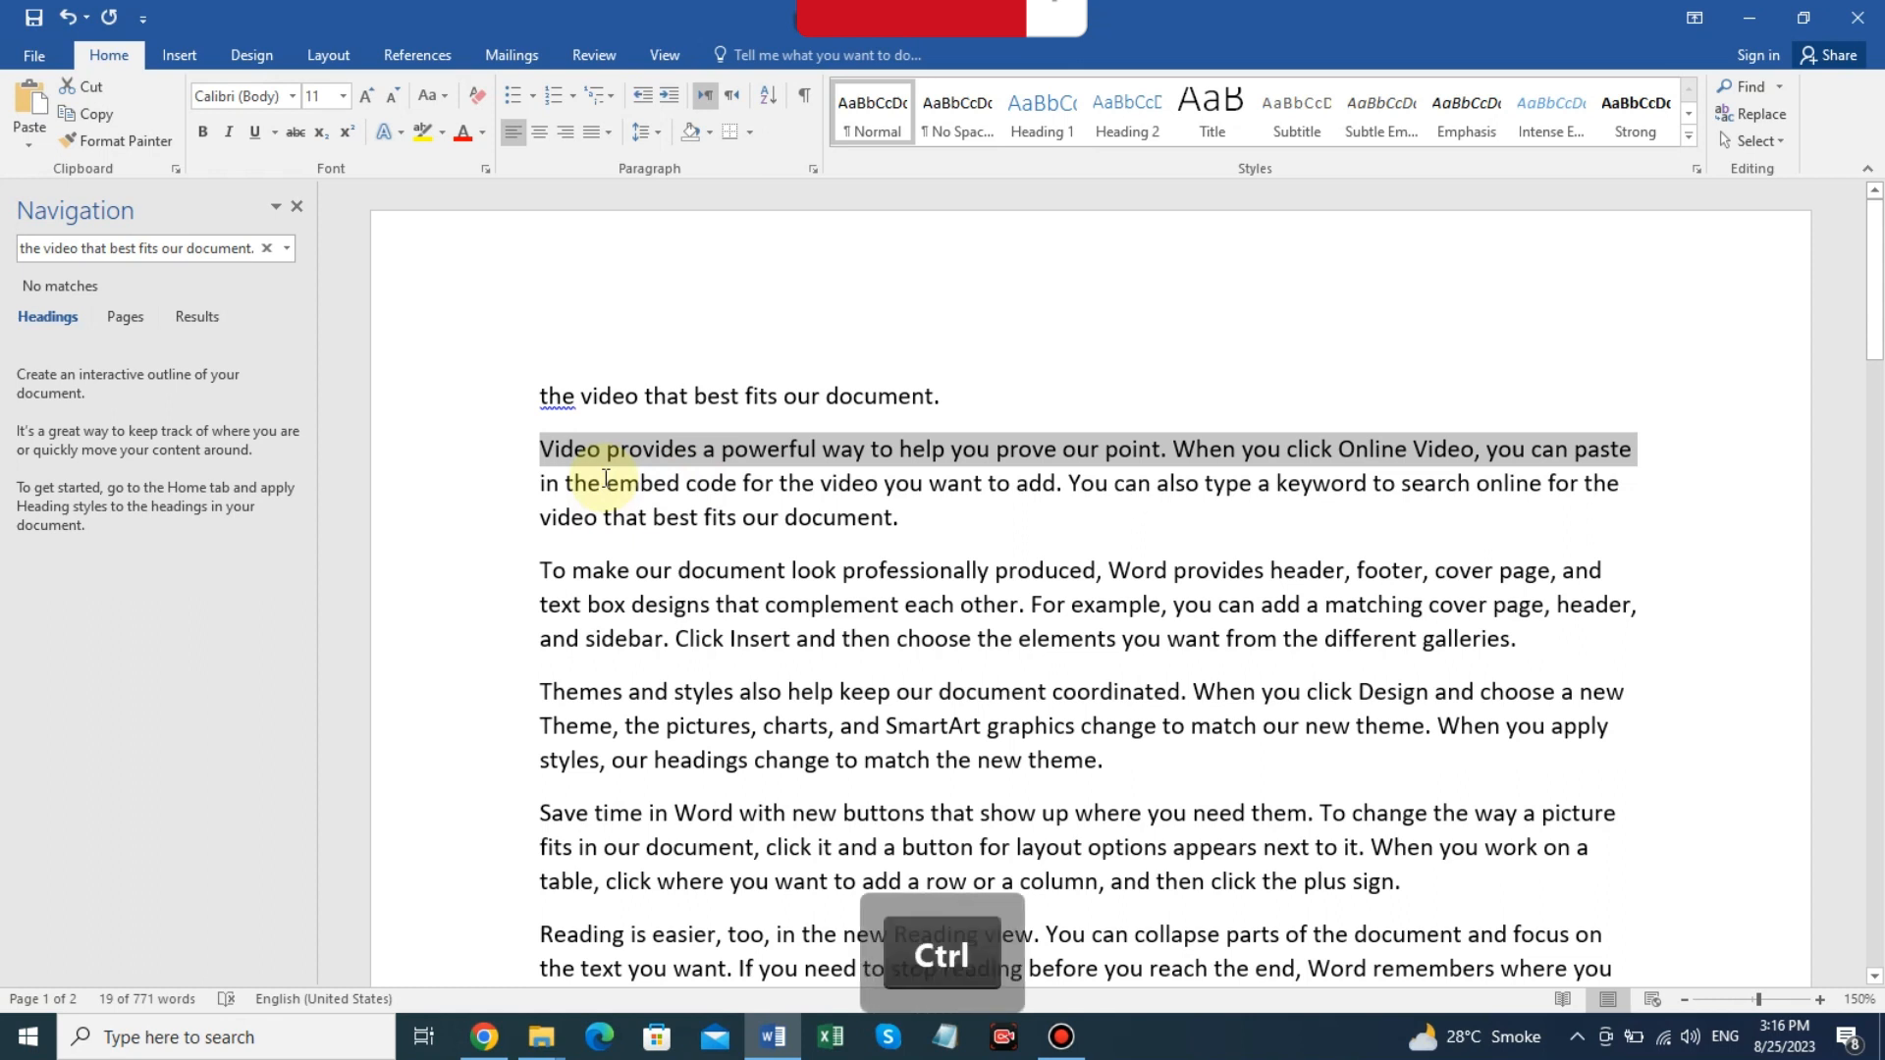
{"action": "key", "text": "ctrl+u"}
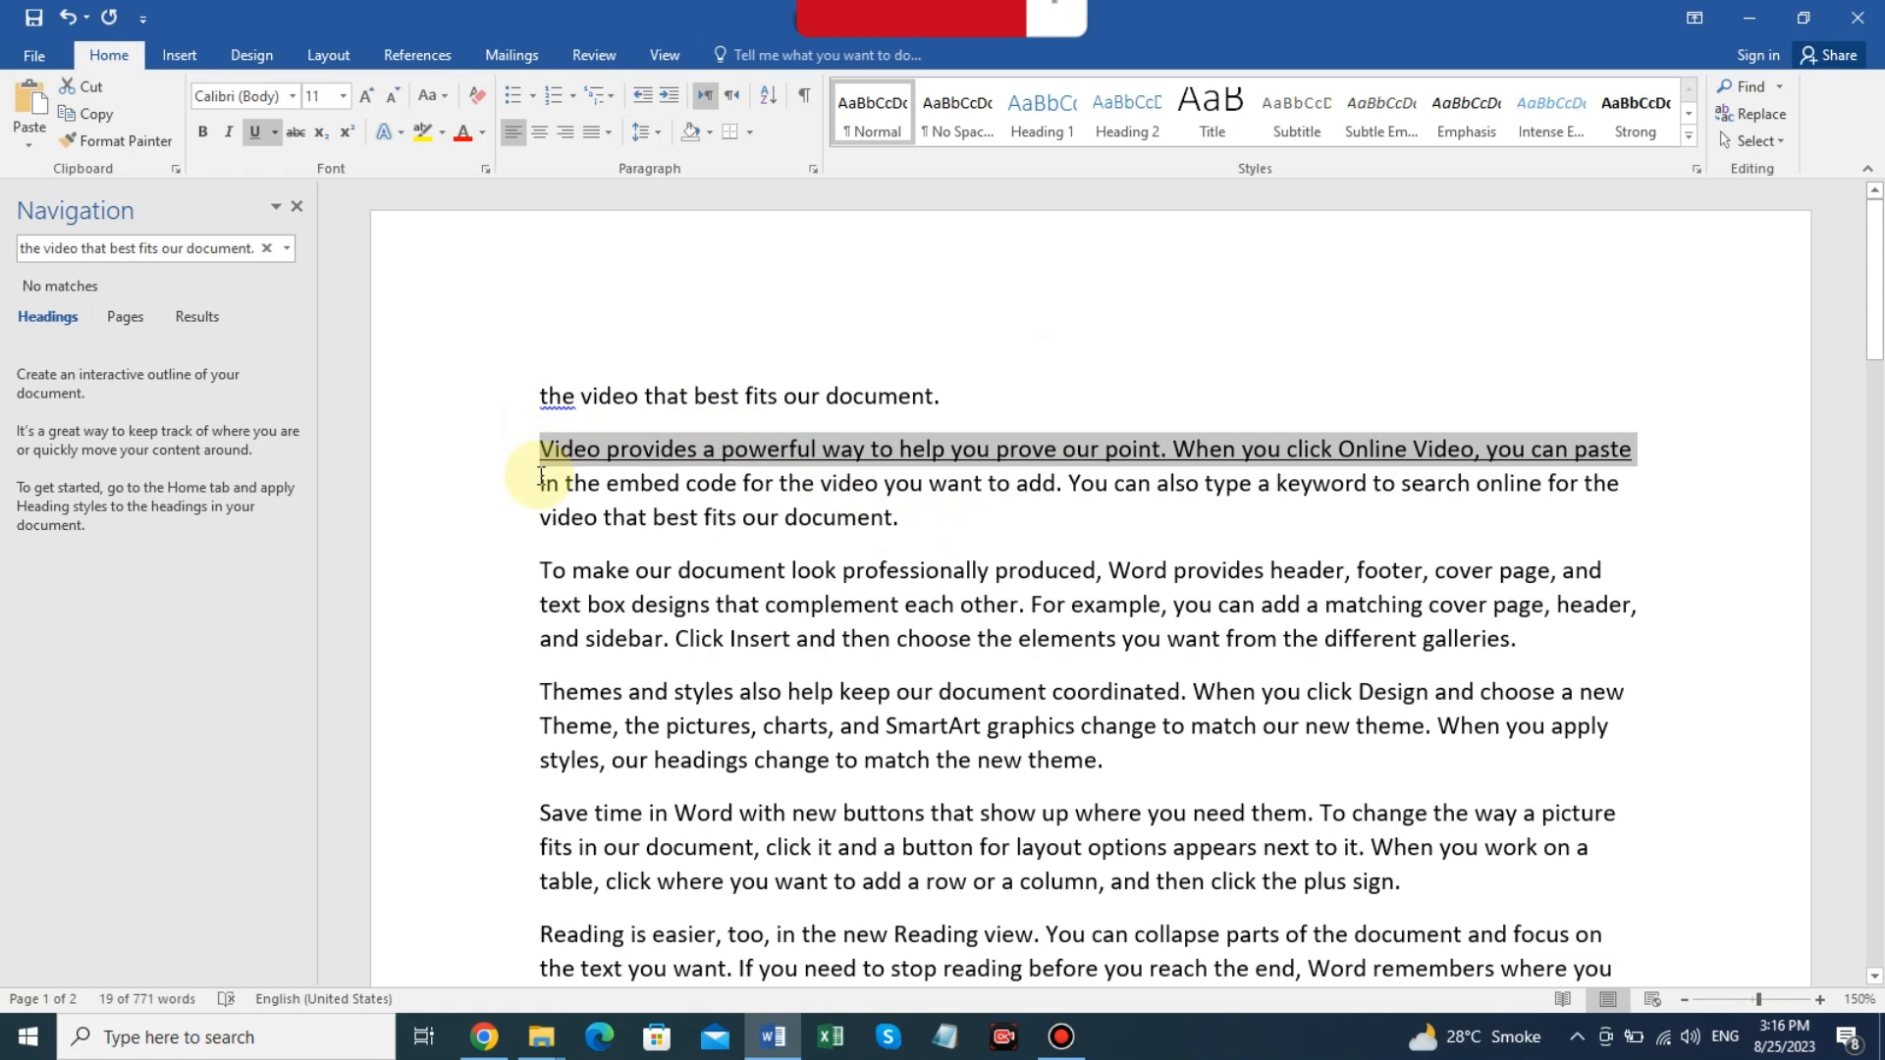
Underline all the text in the document, and undo back to the single underlined line.
{"action": "key", "text": "ctrl+a"}
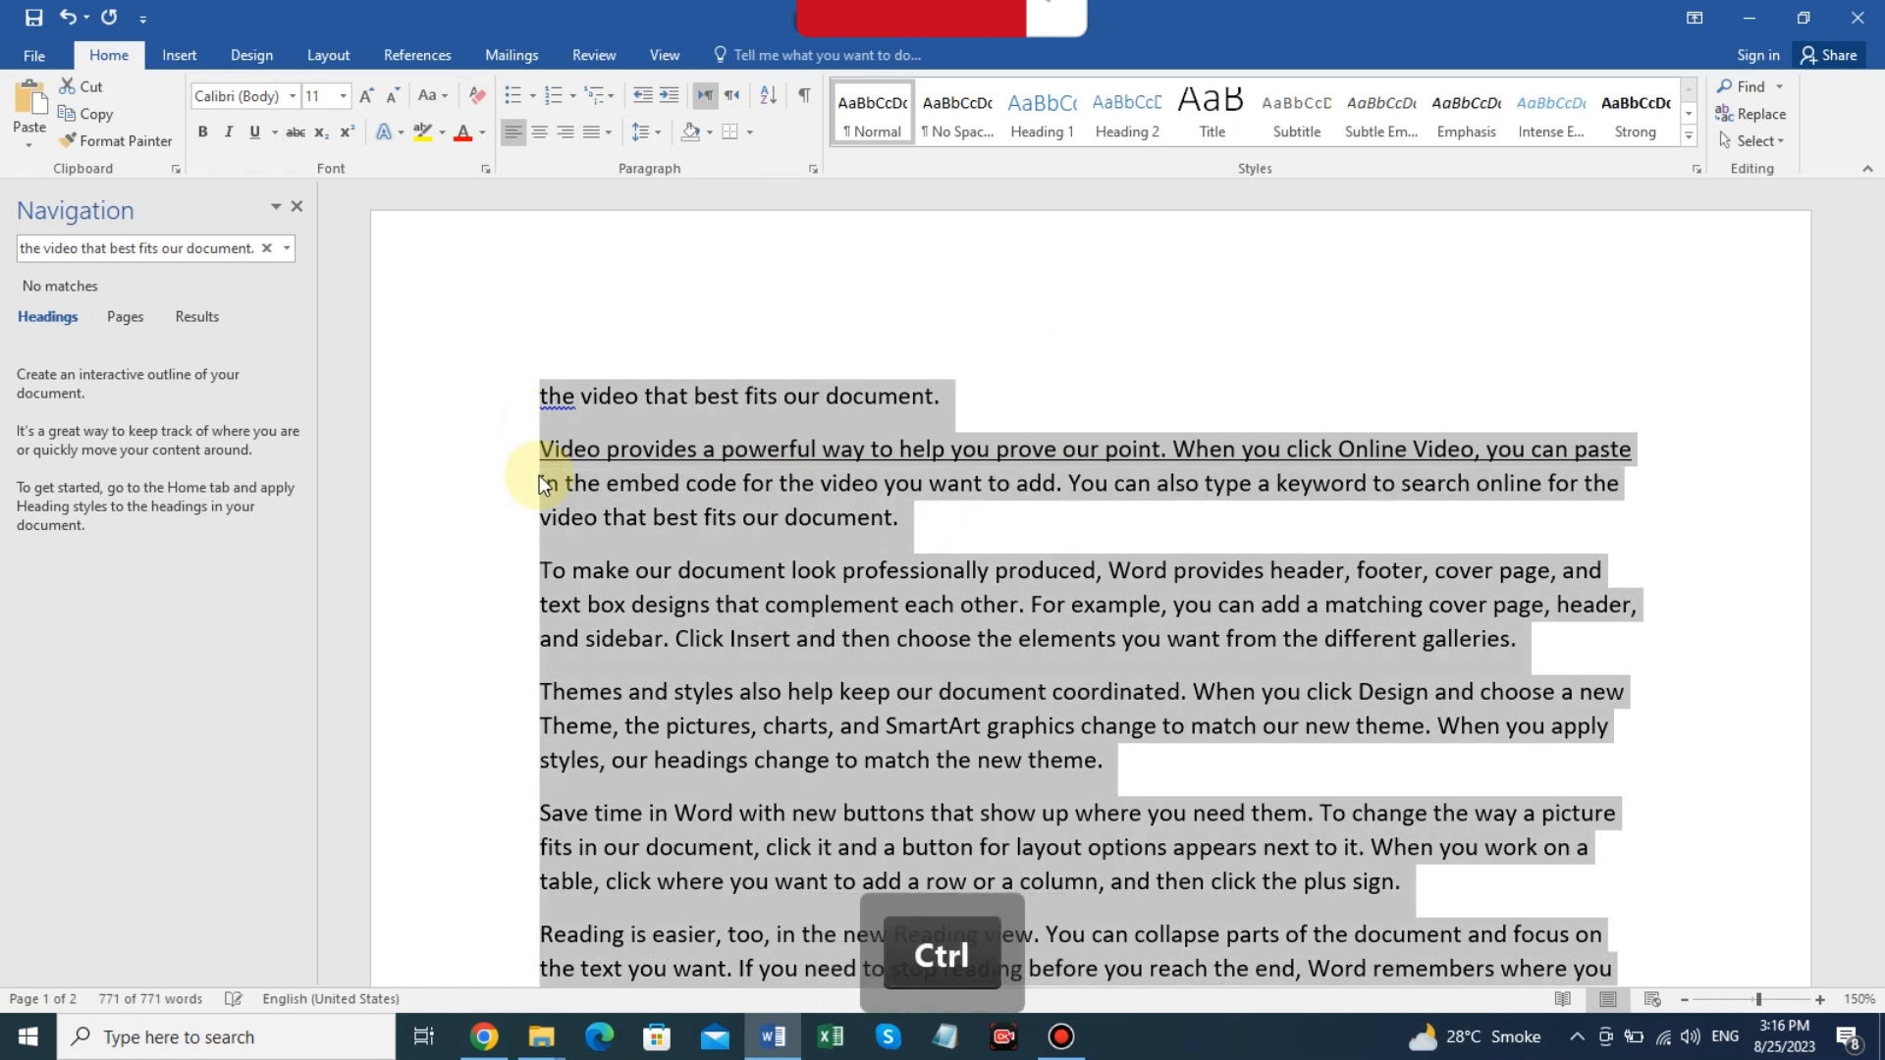
{"action": "key", "text": "ctrl+u"}
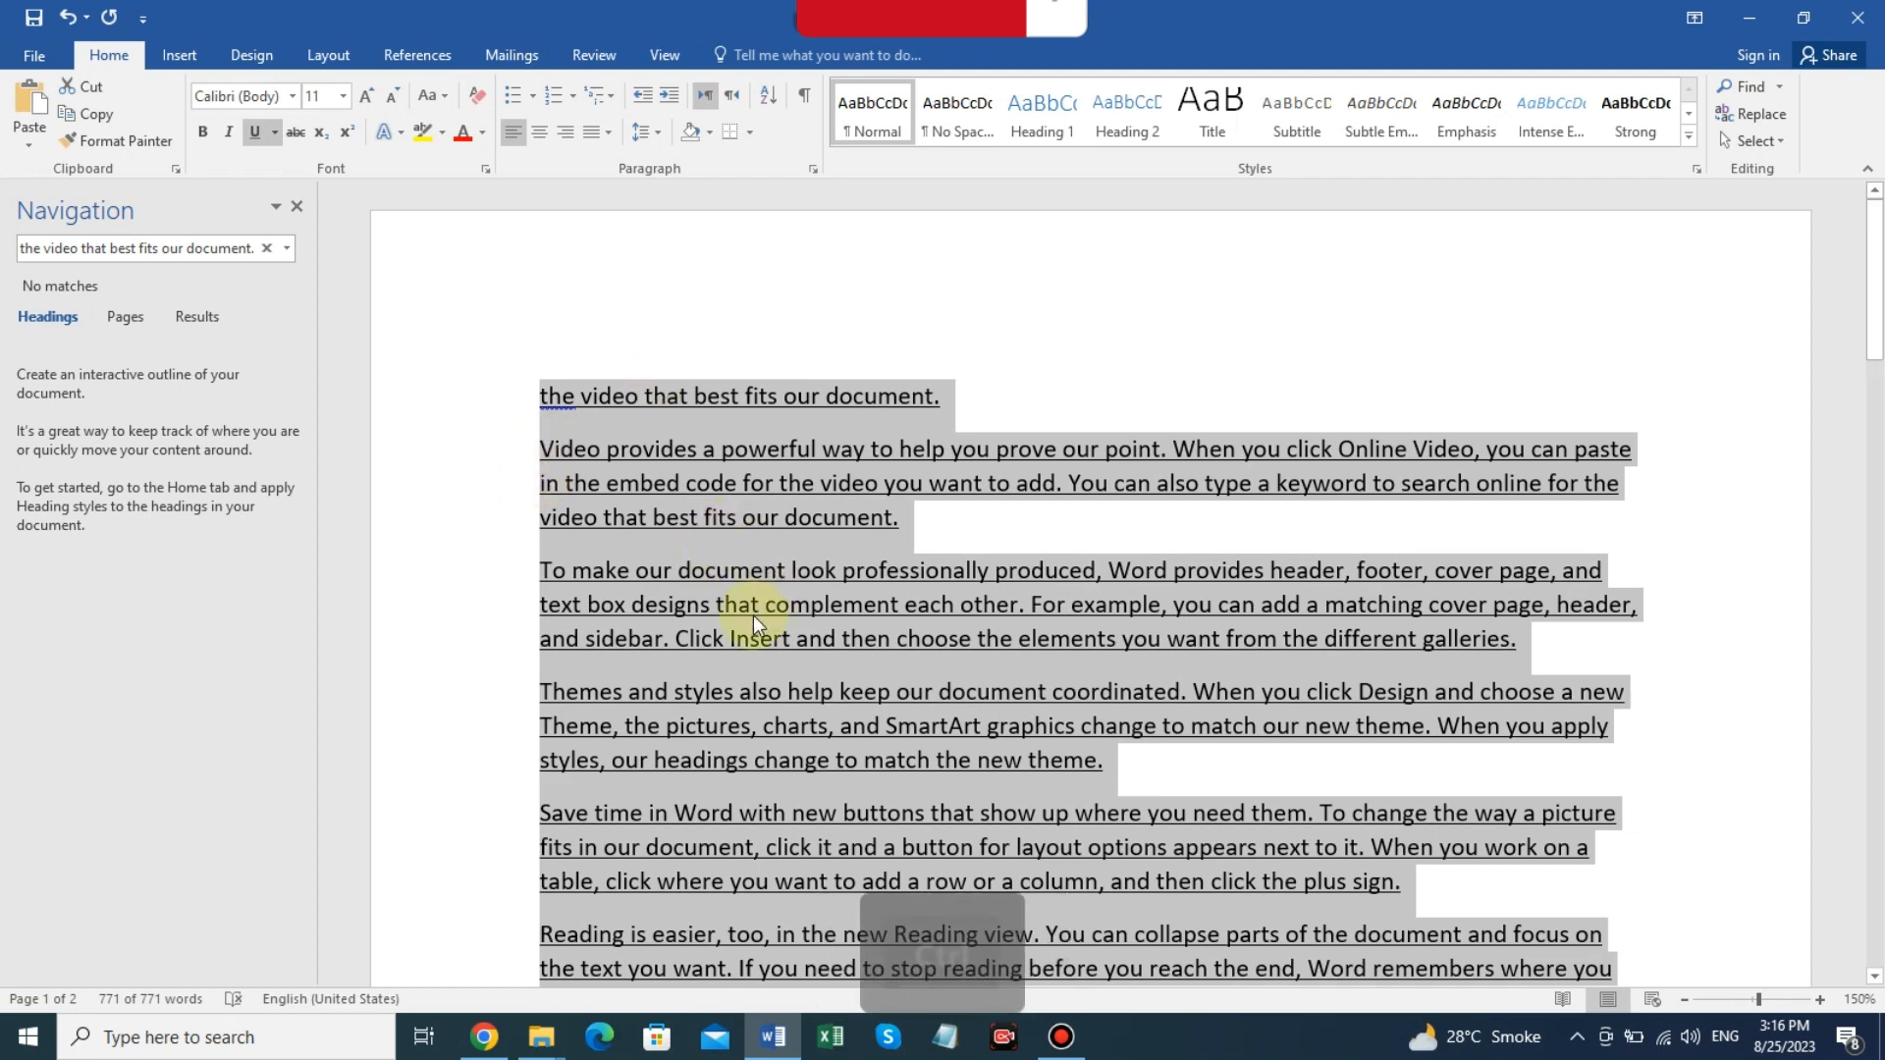
{"action": "key", "text": "ctrl+q"}
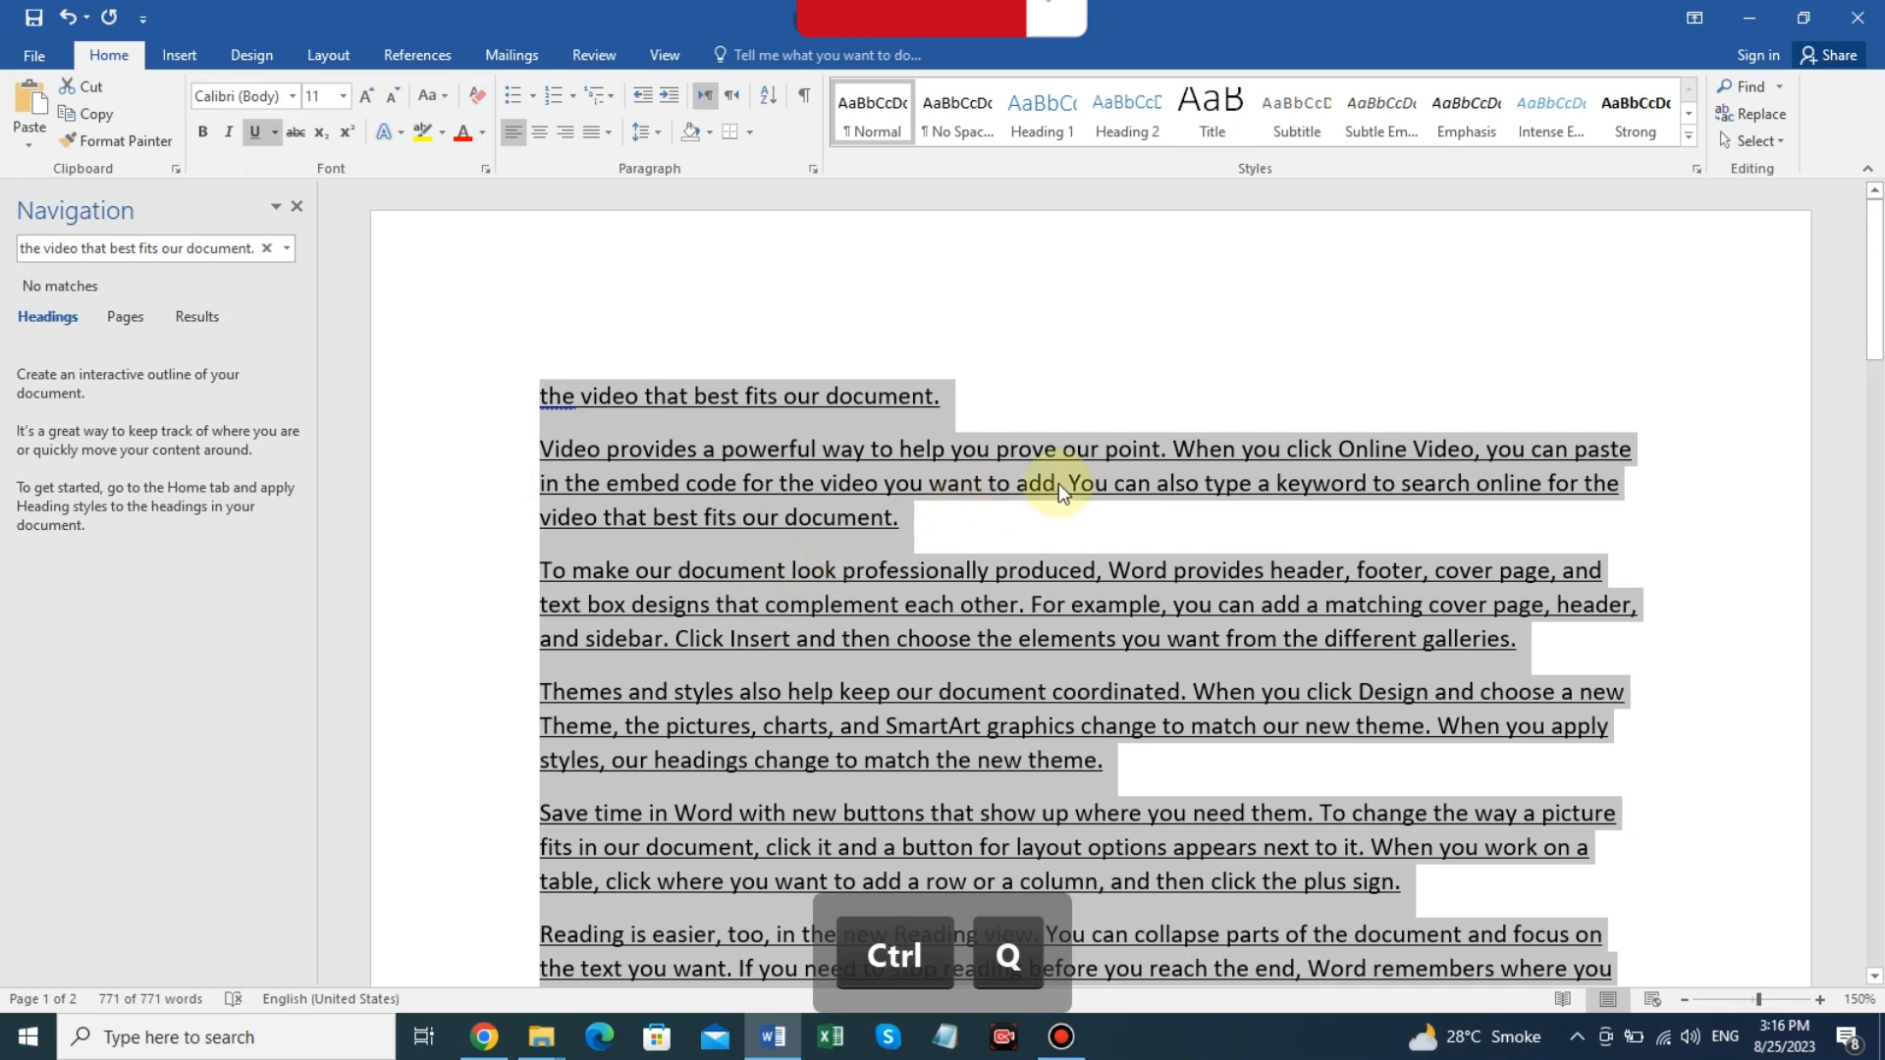
{"action": "key", "text": "ctrl+z"}
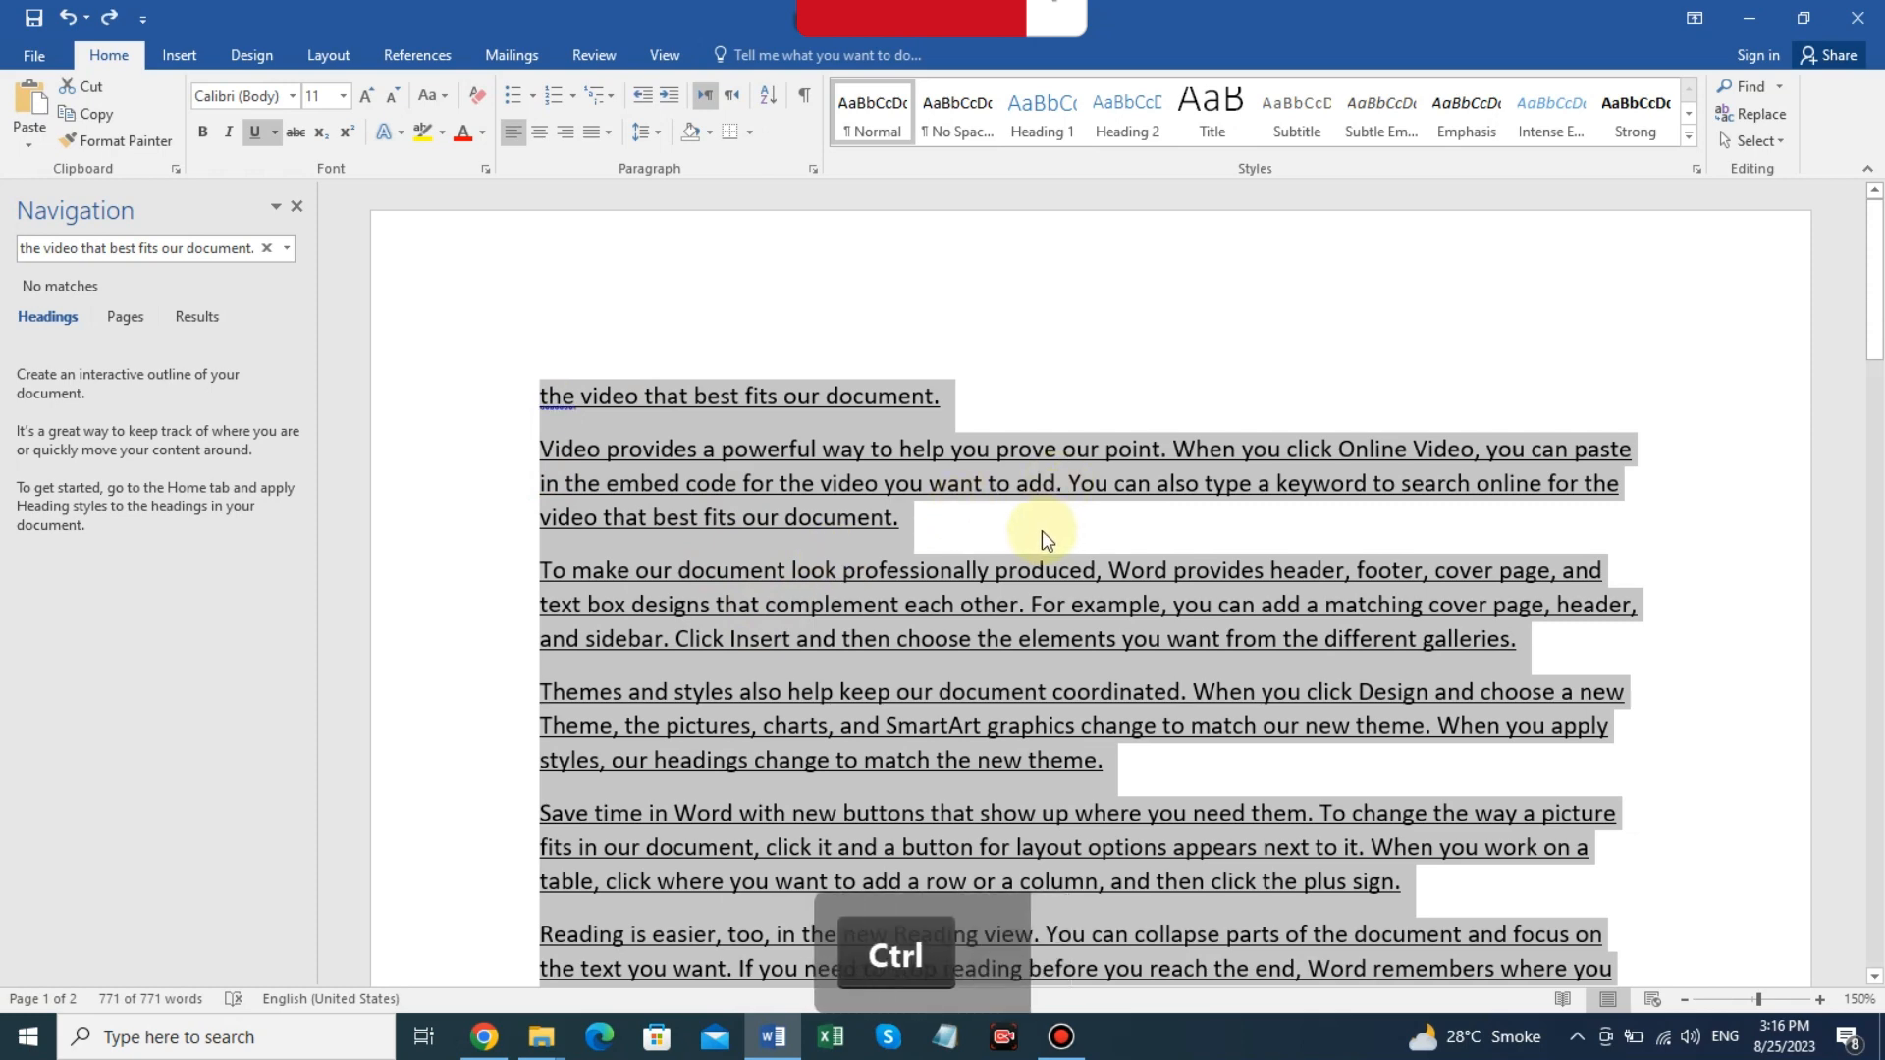
{"action": "key", "text": "ctrl+z"}
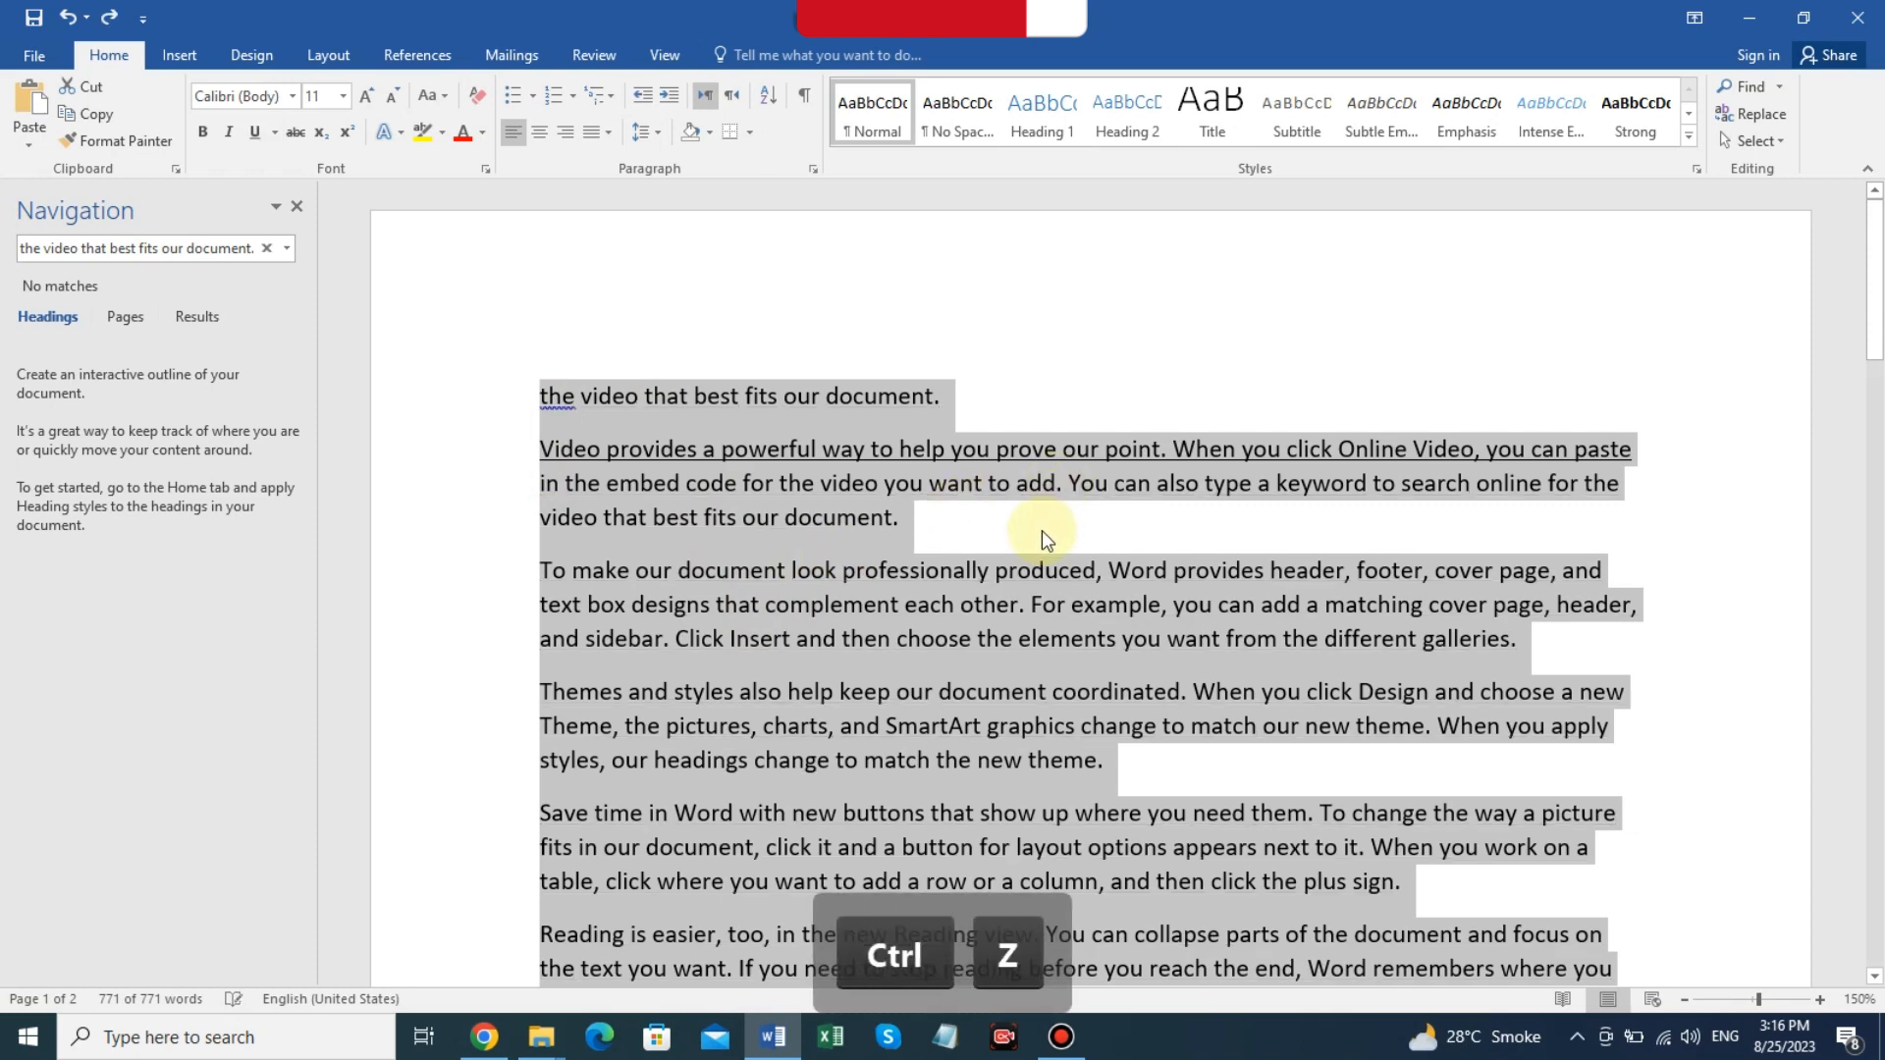
{"action": "left_click", "coordinate": [1093, 393]}
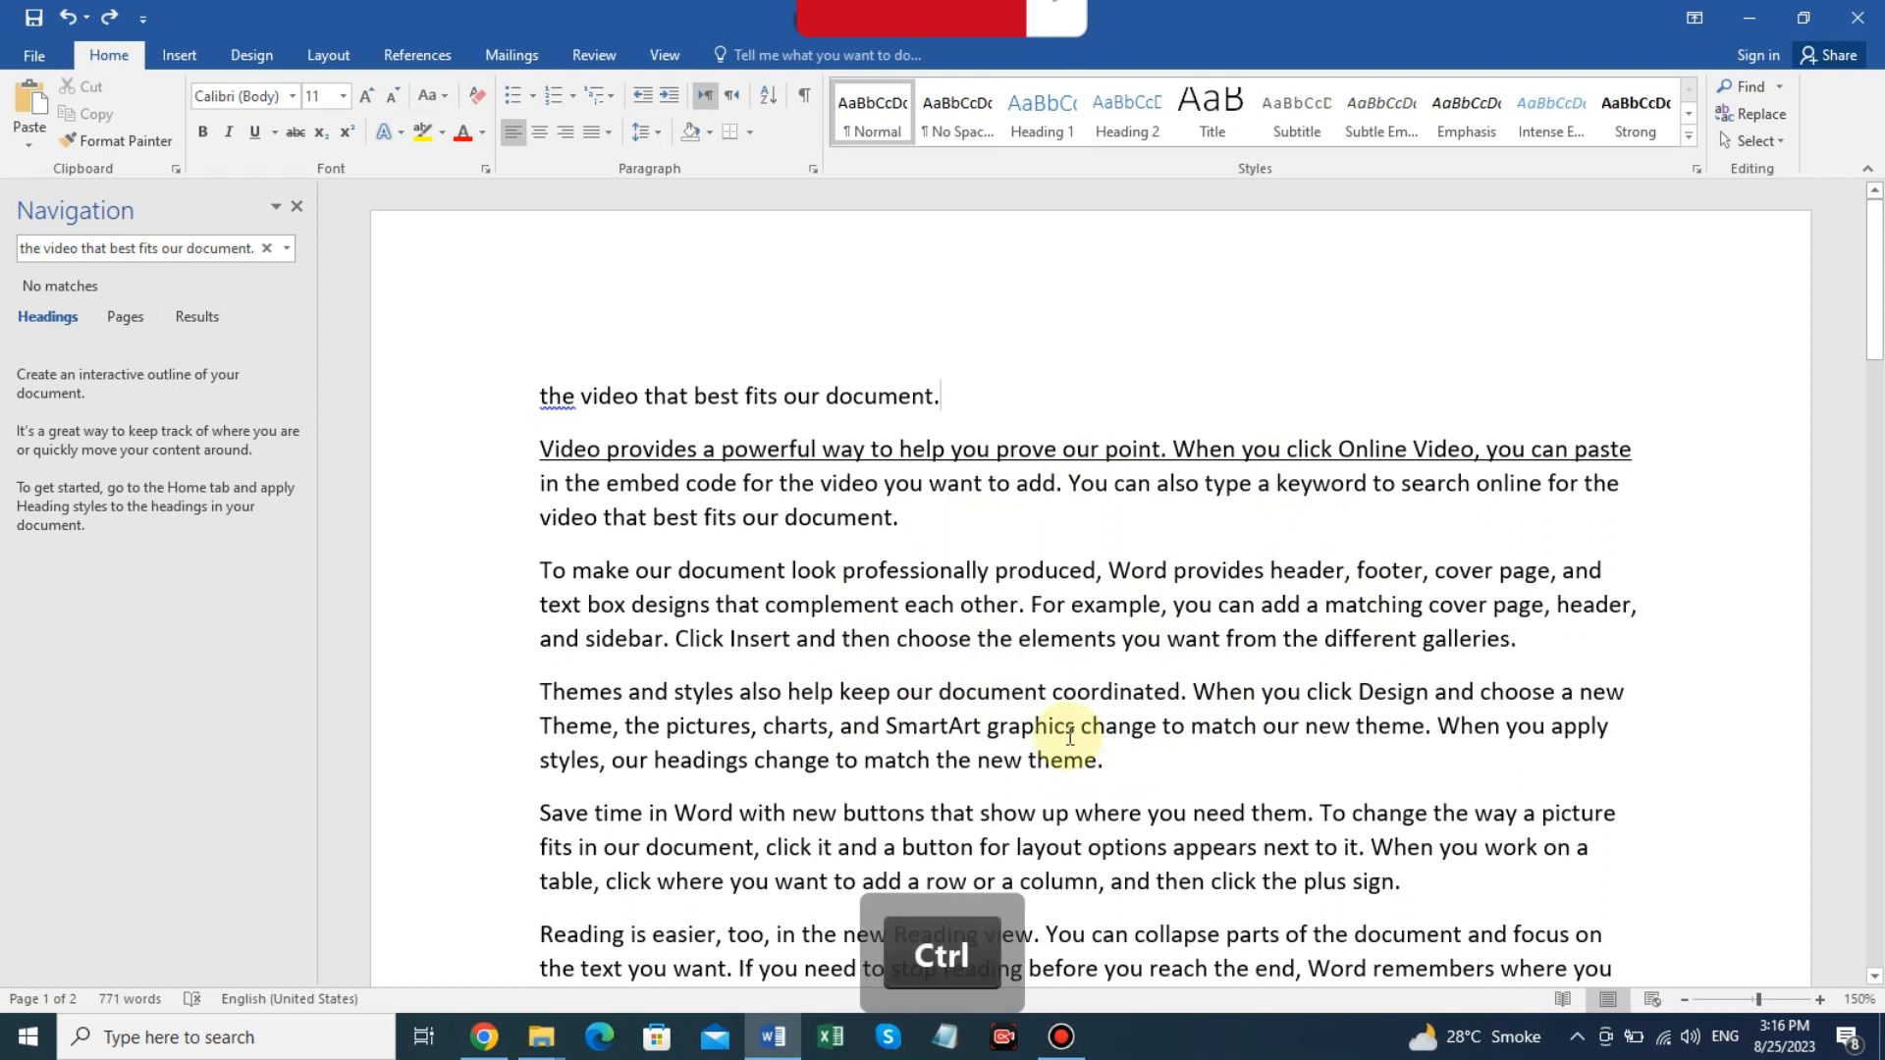
Try to close the document, and cancel the closing instead of saving or discarding the changes.
{"action": "key", "text": "ctrl+w"}
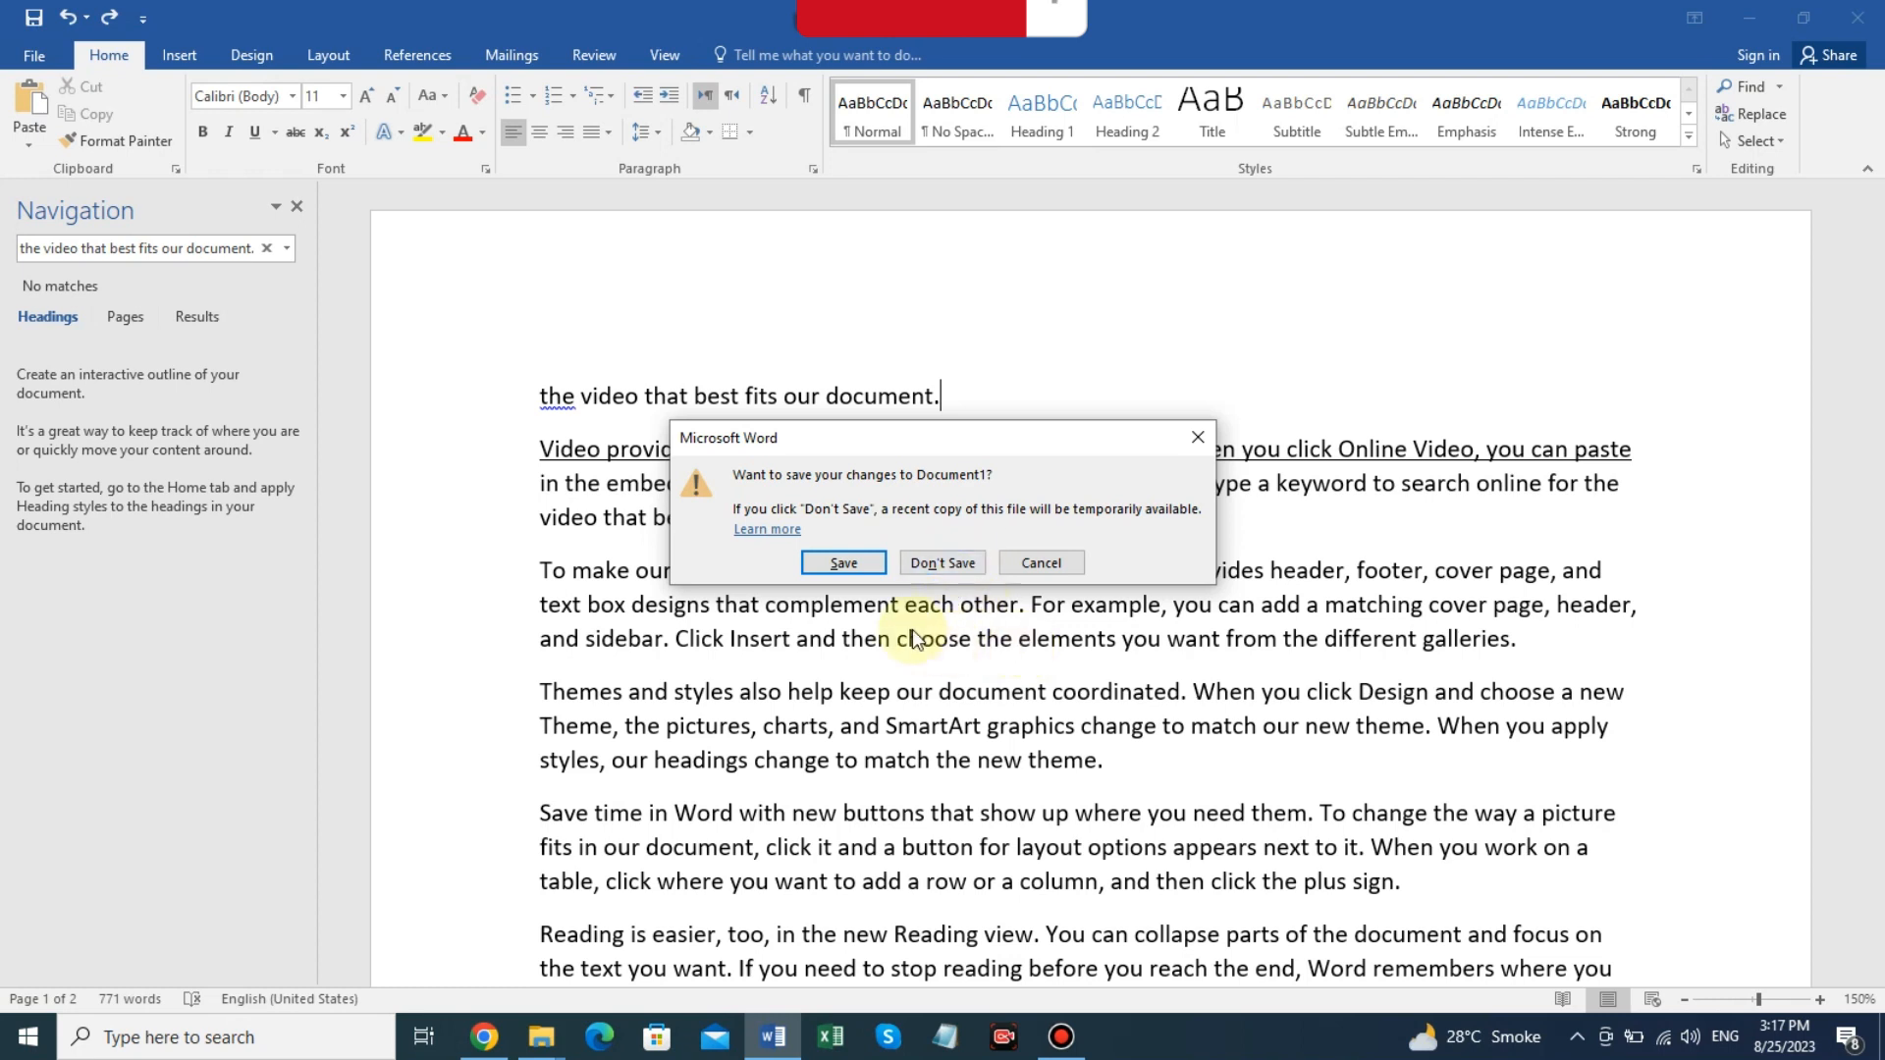
{"action": "left_click", "coordinate": [1042, 566]}
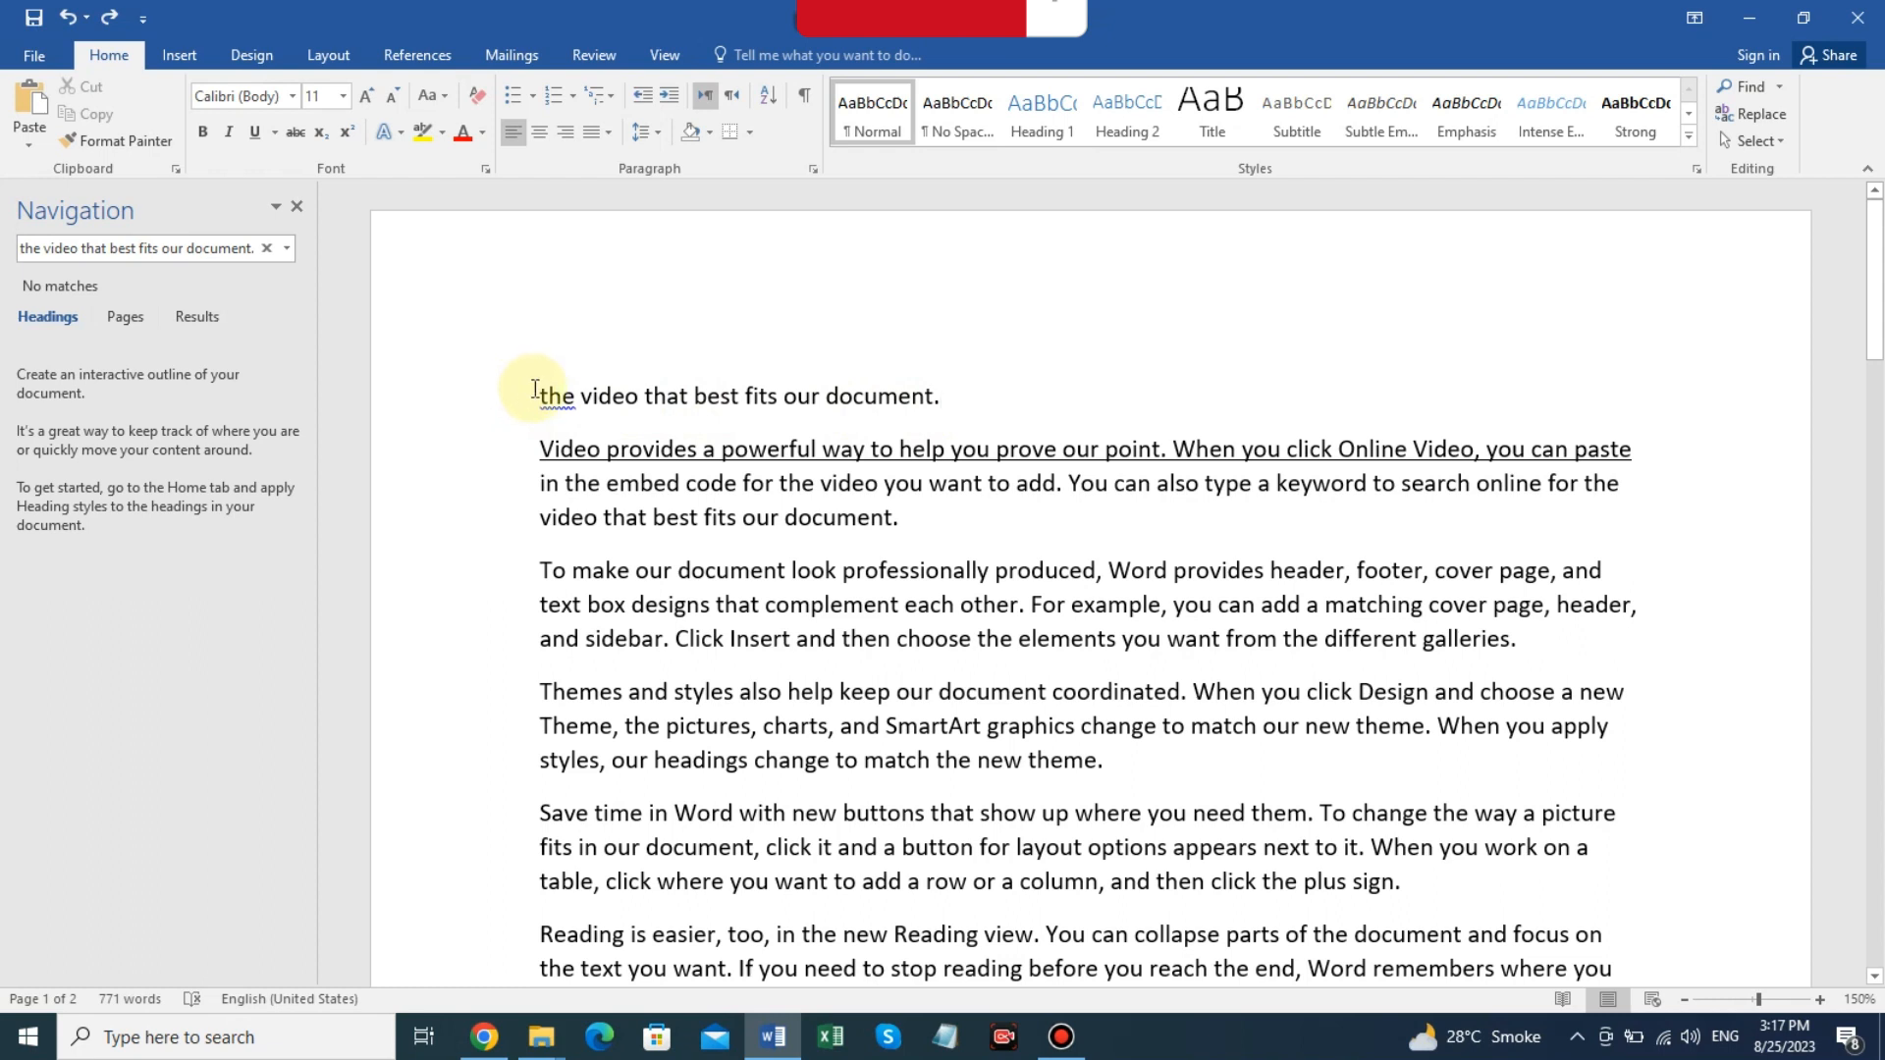
Move the text "the video that best fits our document" from the first line to a new line at the document's end, without its period.
{"action": "left_click_drag", "start_coordinate": [539, 393], "coordinate": [932, 394]}
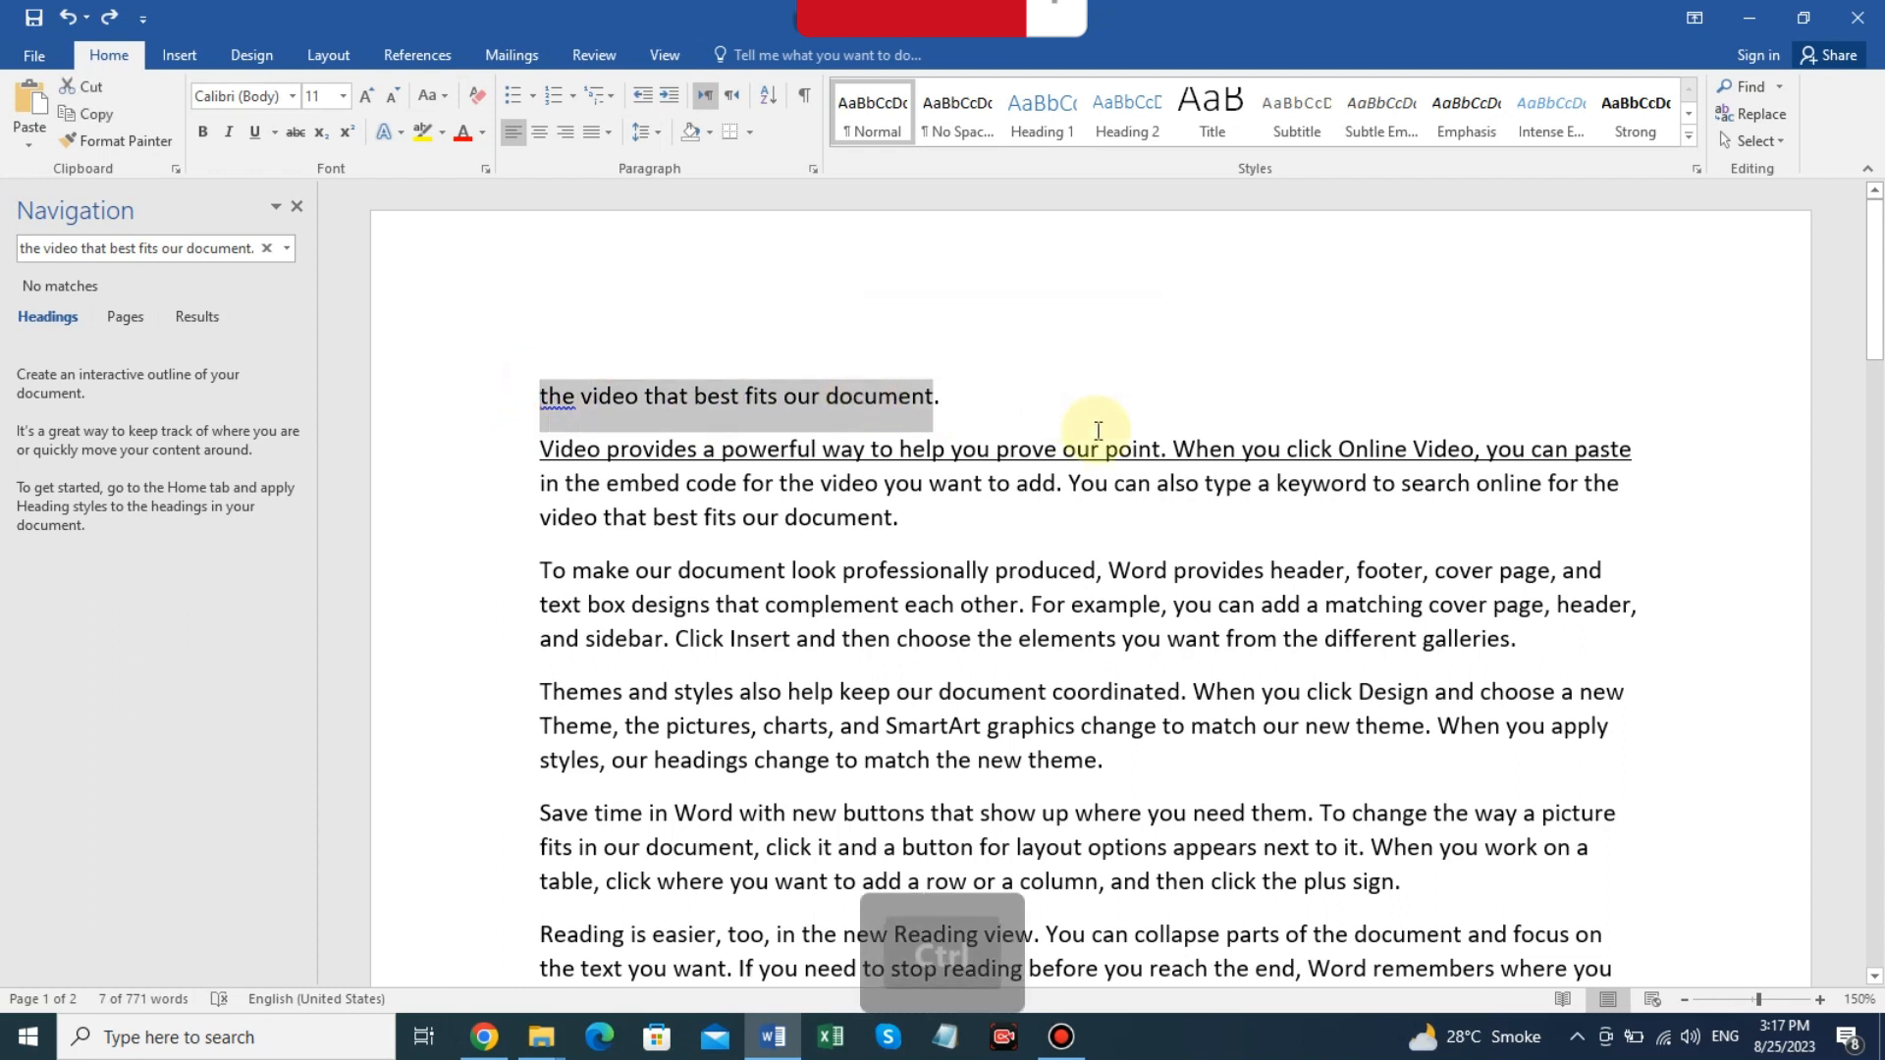
{"action": "key", "text": "ctrl+x"}
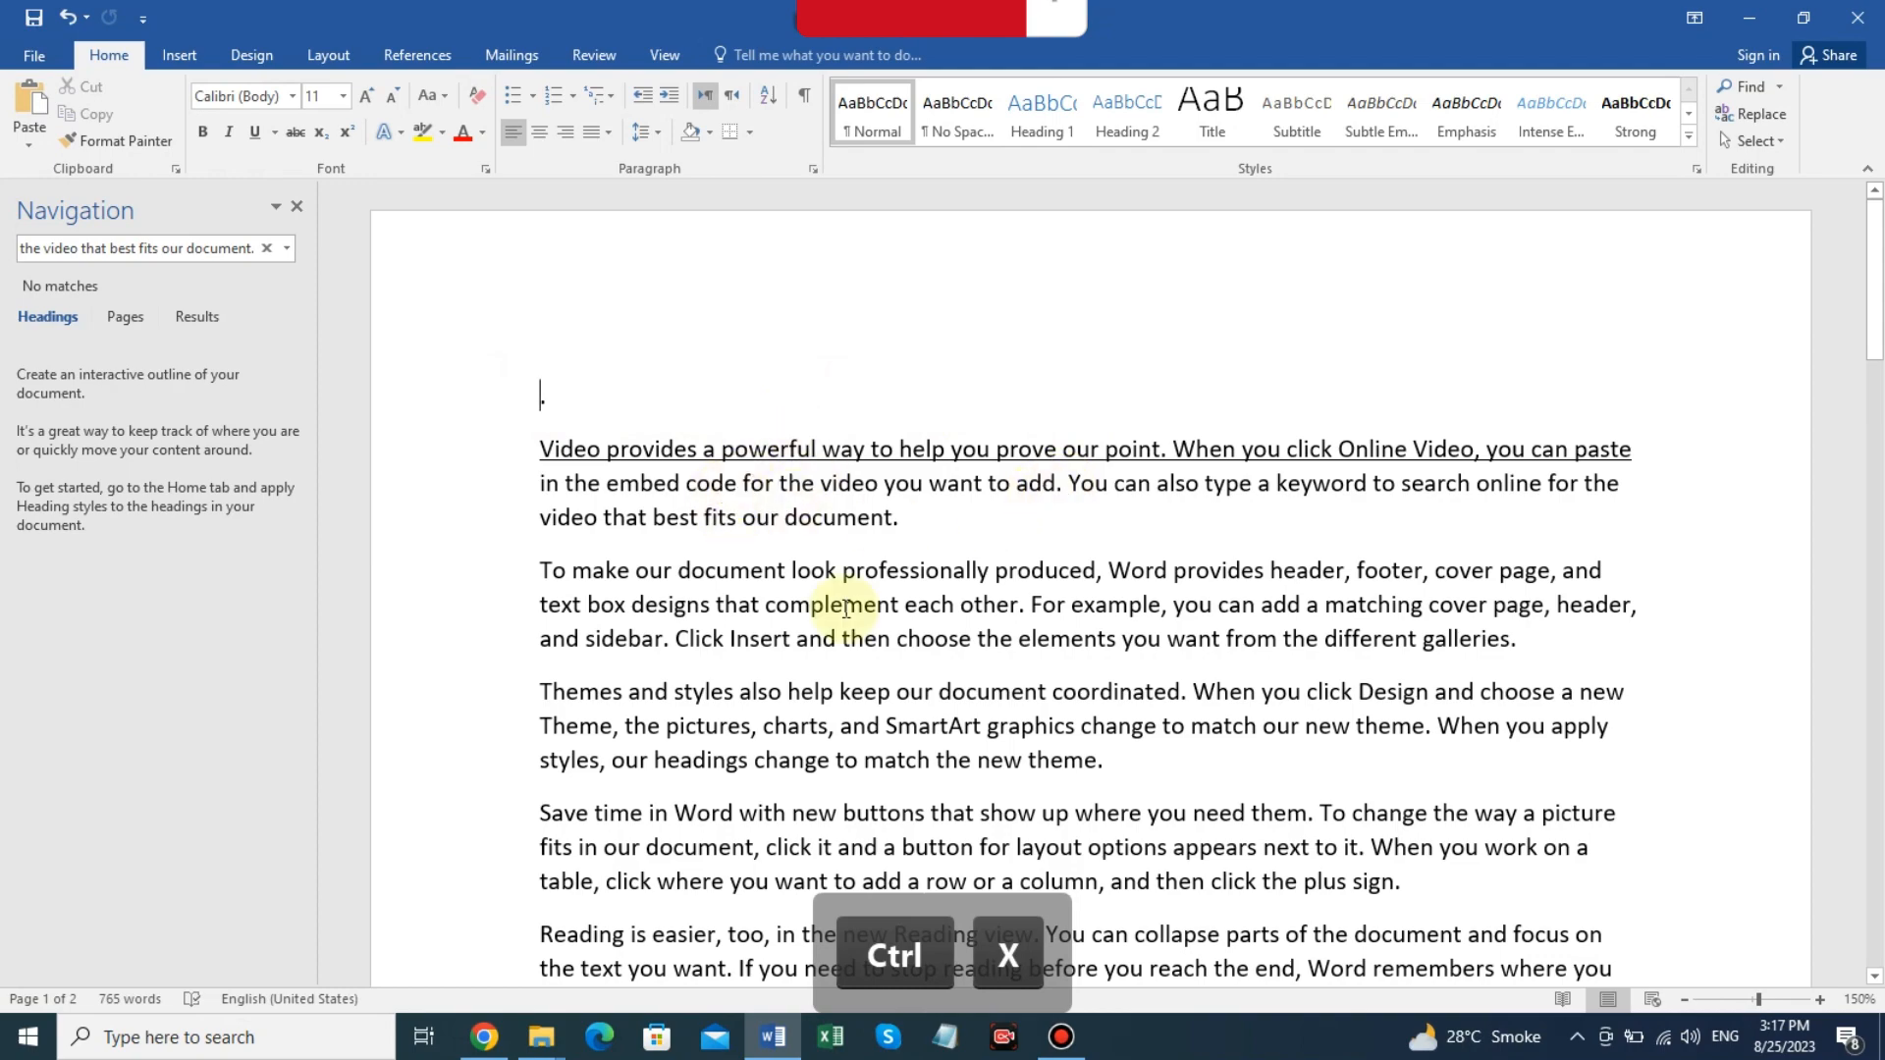
{"action": "scroll", "coordinate": [1000, 677], "scroll_direction": "down", "scroll_amount": 5}
{"action": "scroll", "coordinate": [999, 678], "scroll_direction": "down", "scroll_amount": 8}
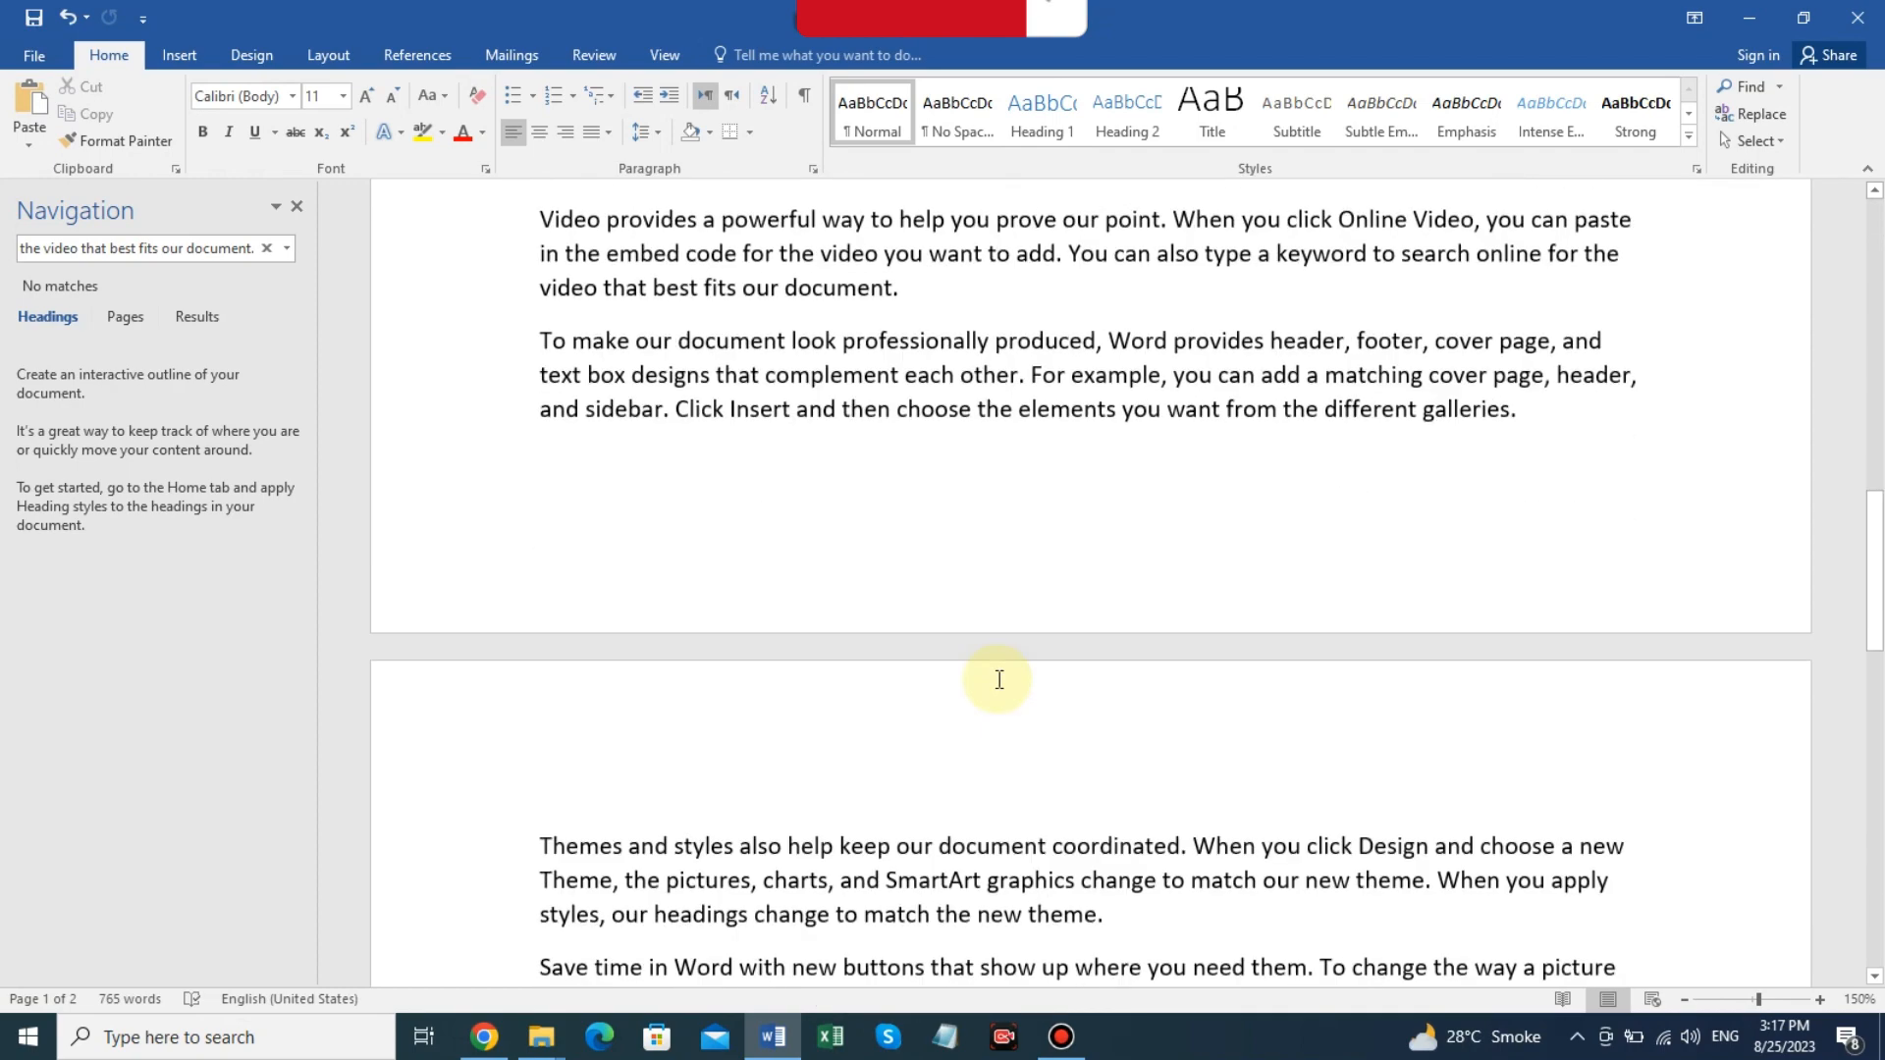
{"action": "scroll", "coordinate": [909, 441], "scroll_direction": "up", "scroll_amount": 3}
{"action": "scroll", "coordinate": [920, 514], "scroll_direction": "up", "scroll_amount": 1}
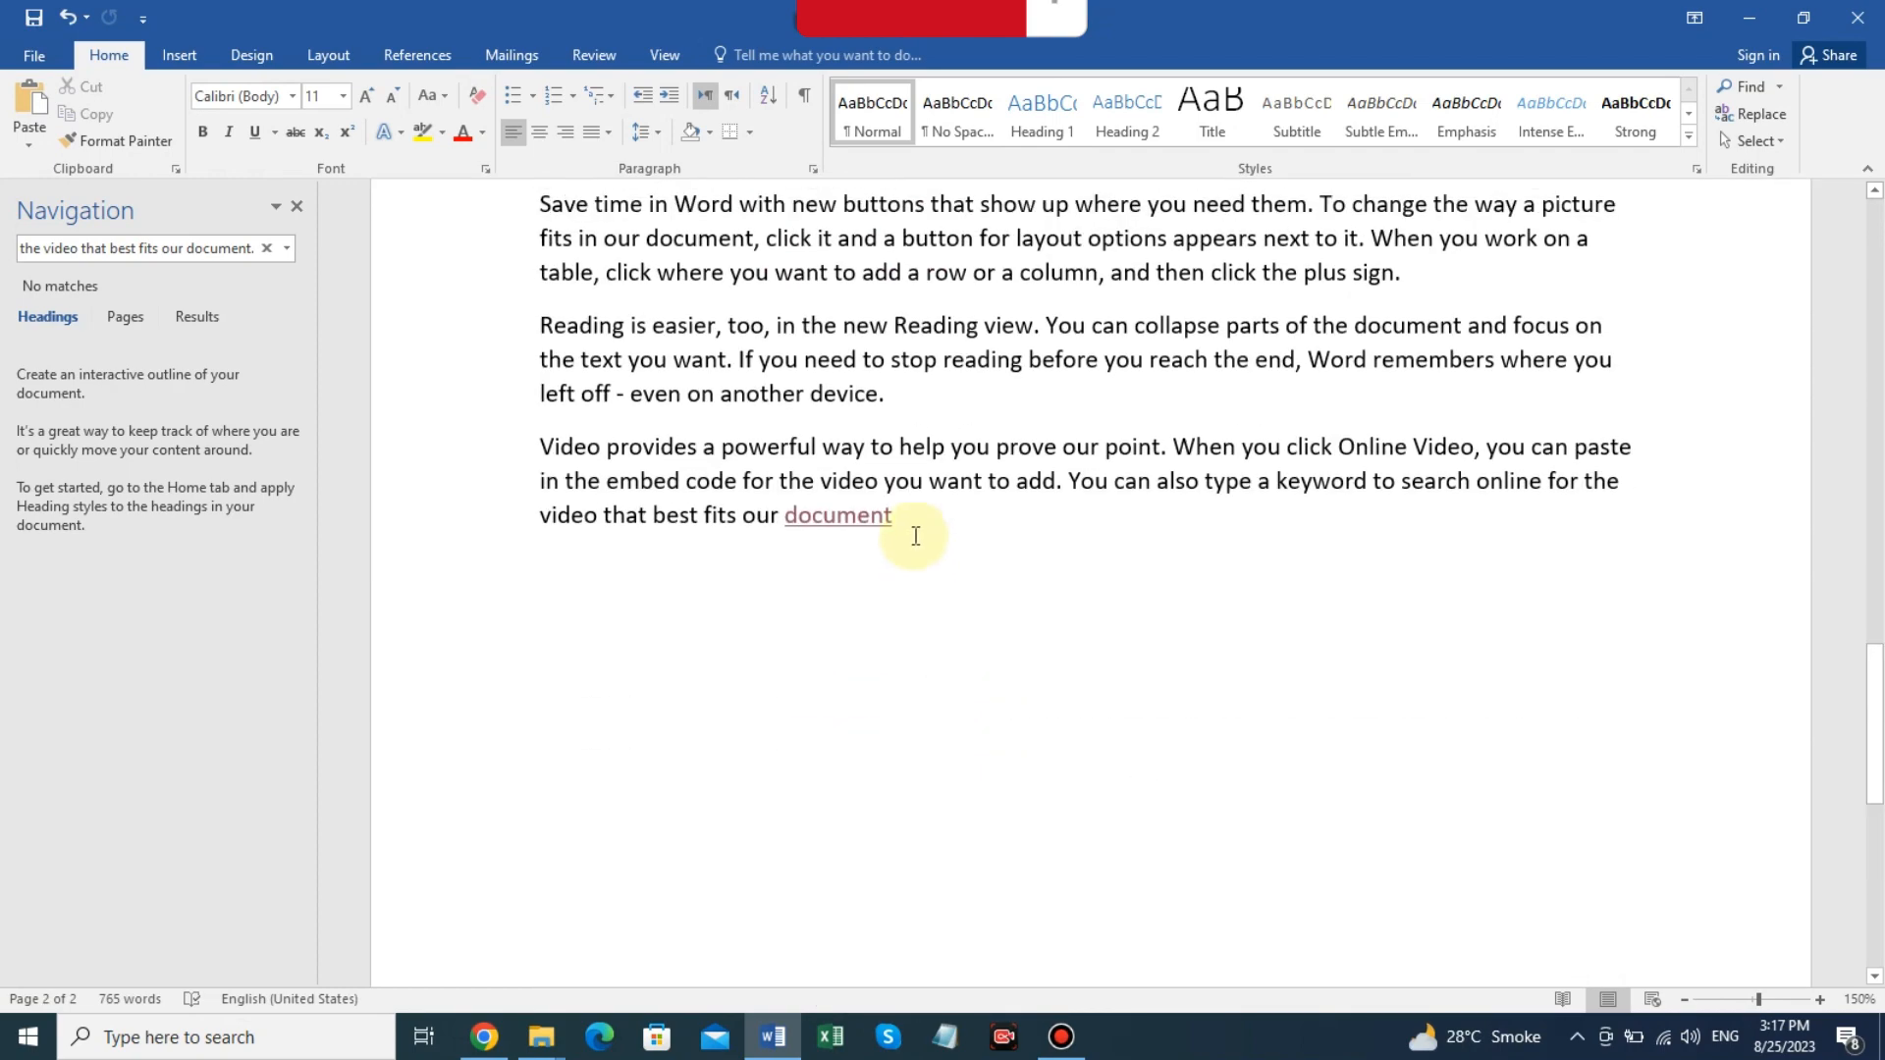
{"action": "left_click", "coordinate": [913, 527]}
{"action": "key", "text": "Return"}
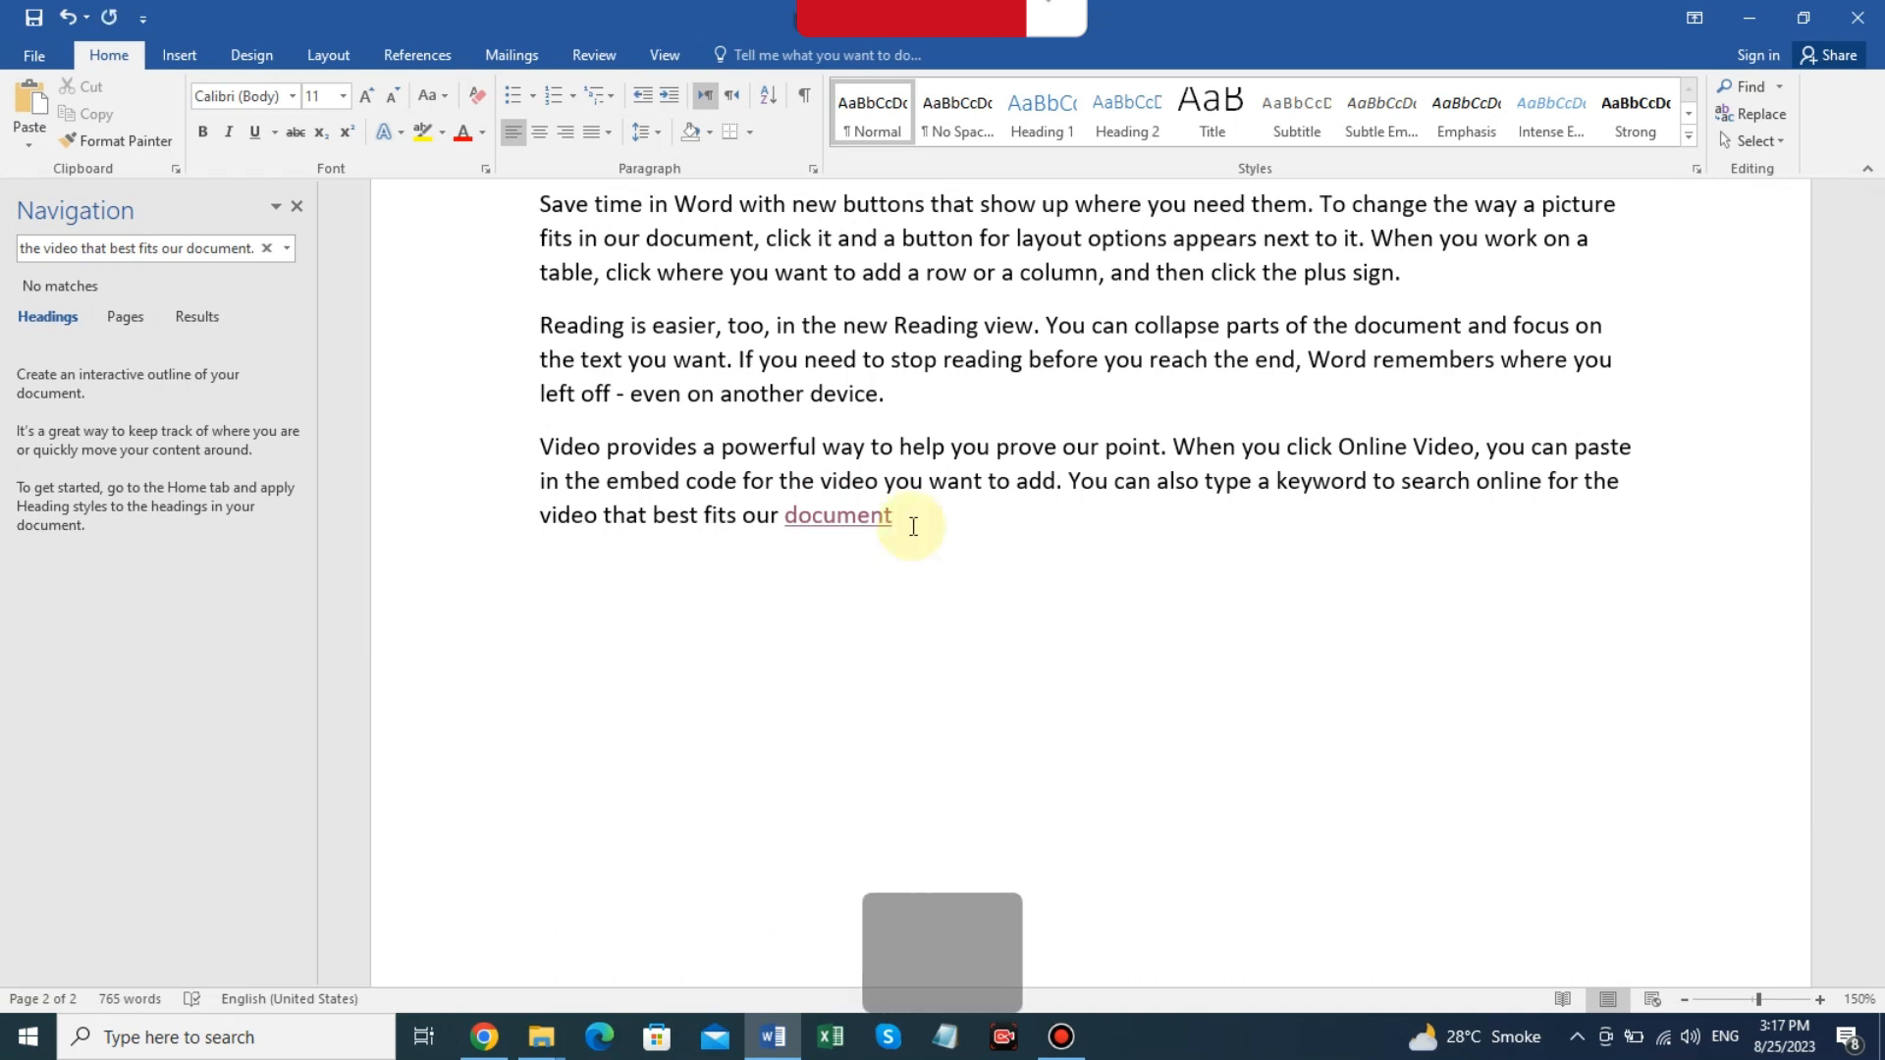
{"action": "key", "text": "ctrl+v"}
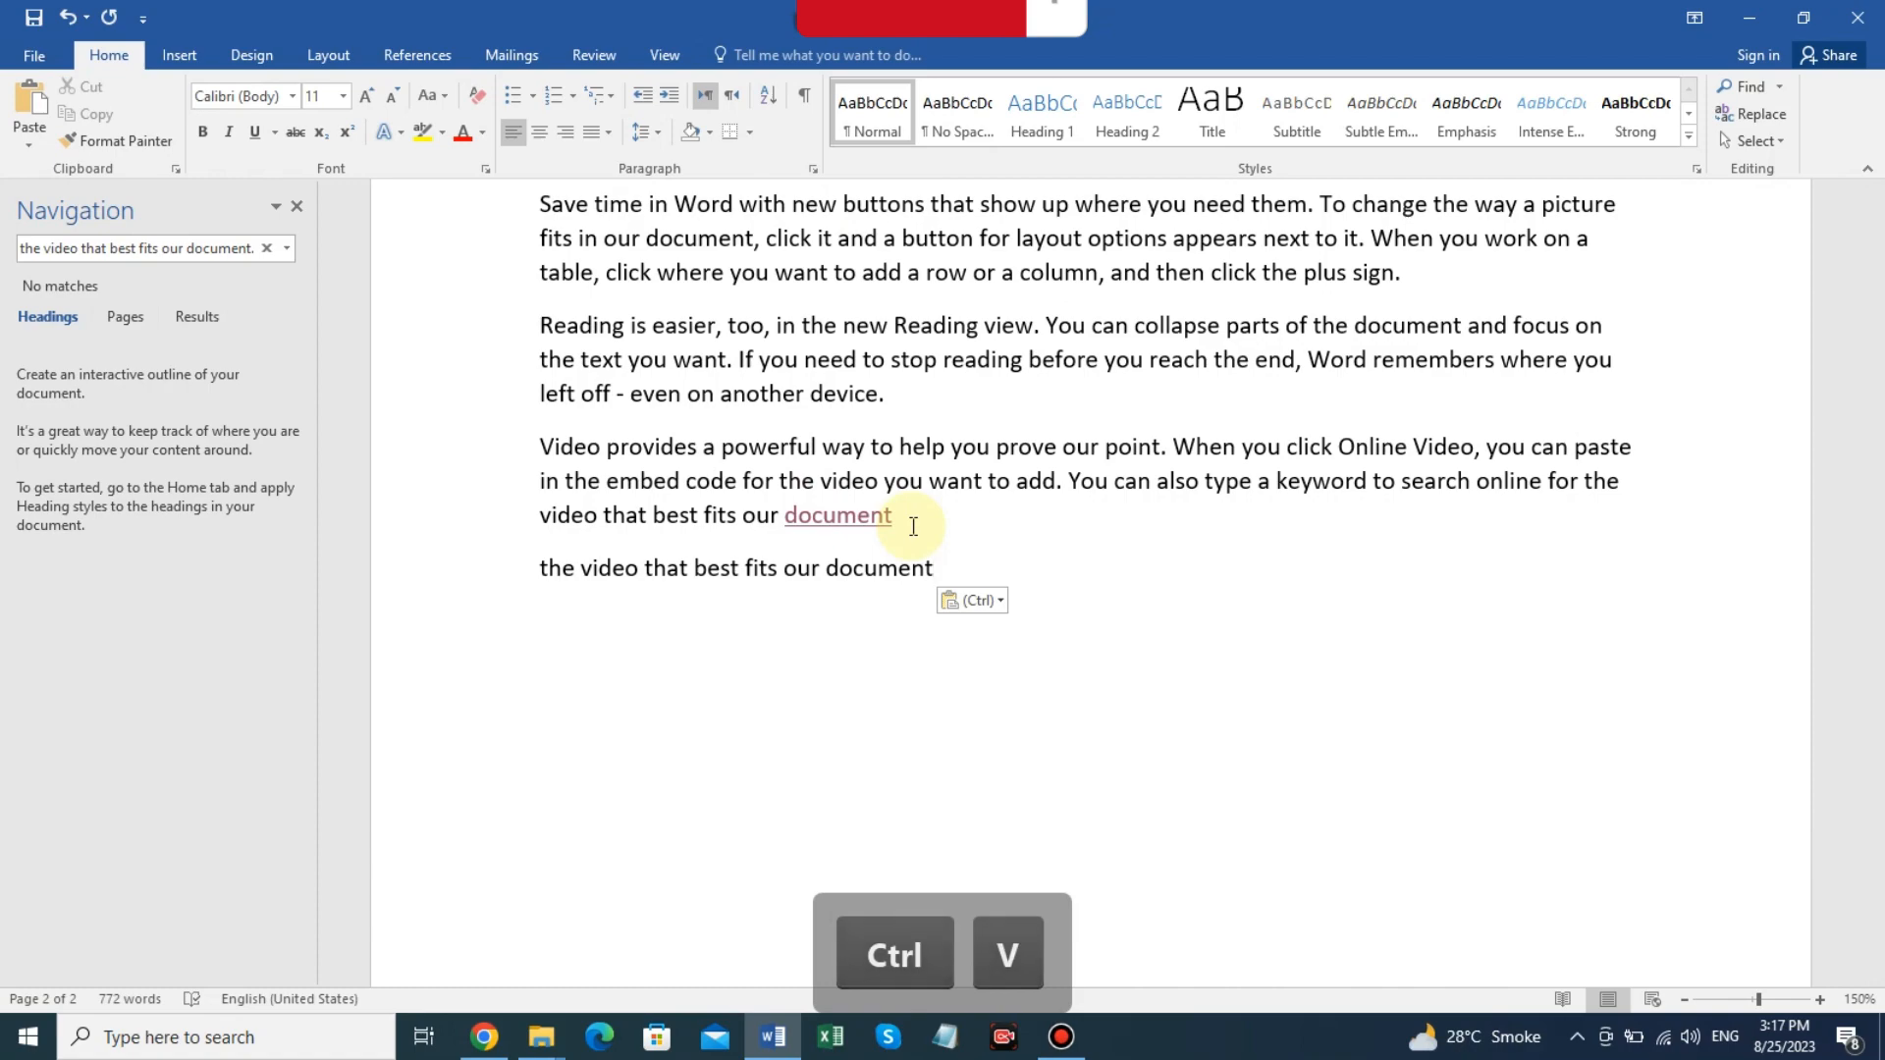
Move the partly underlined paragraph beginning "Video provides a powerful way" from the document's beginning to a new line at its end.
{"action": "scroll", "coordinate": [945, 491], "scroll_direction": "up", "scroll_amount": 15}
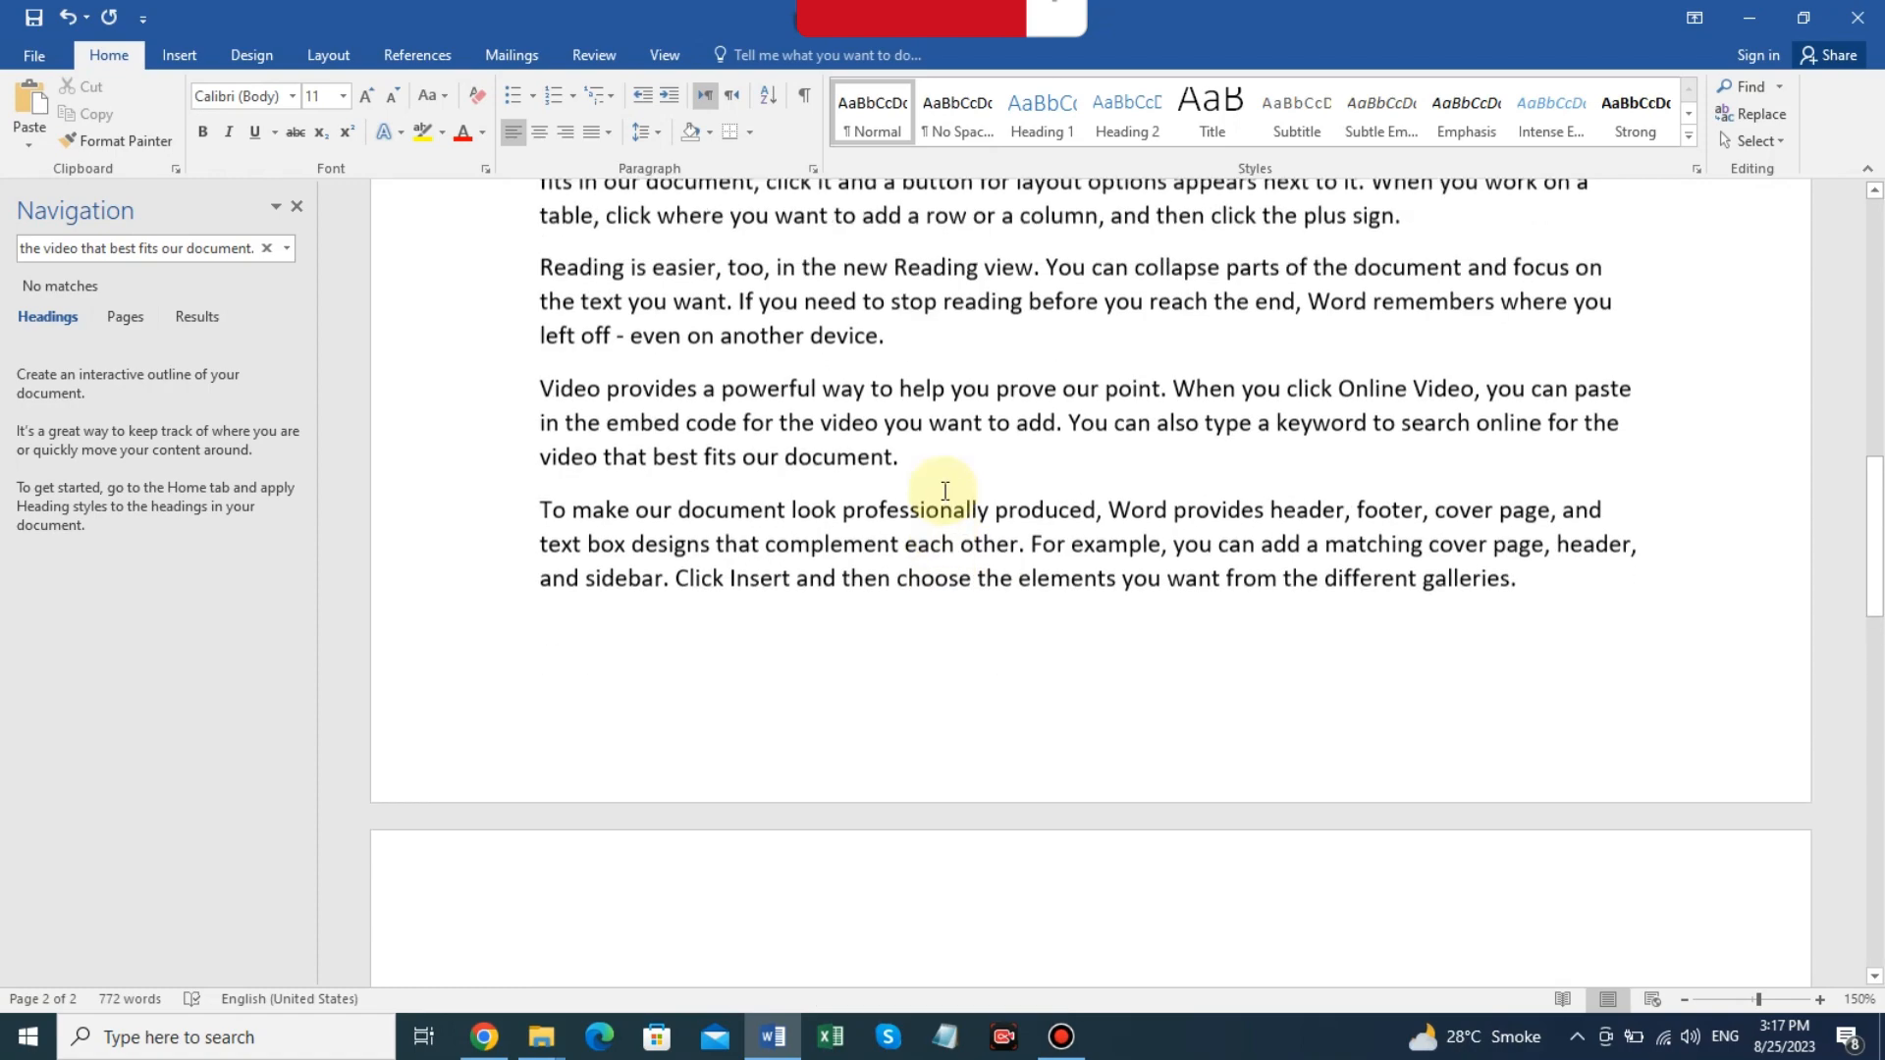
{"action": "scroll", "coordinate": [962, 506], "scroll_direction": "up", "scroll_amount": 1}
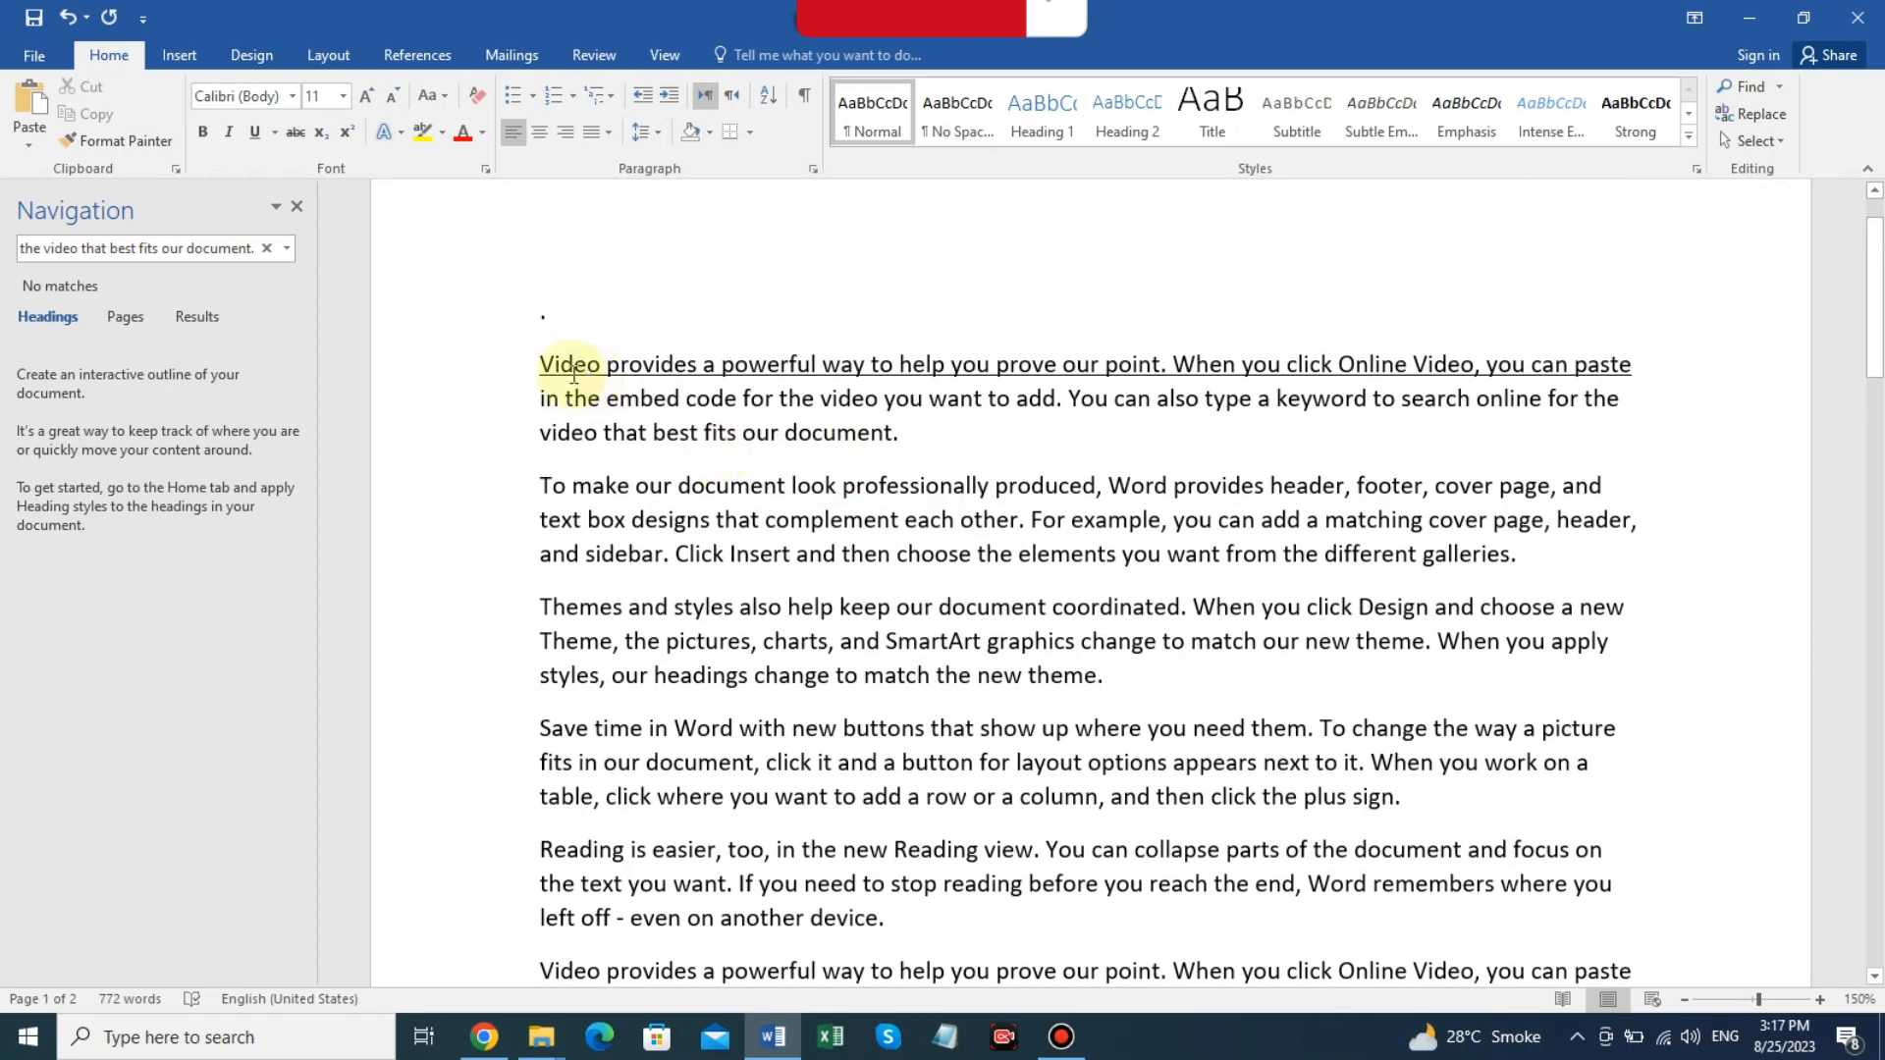
{"action": "left_click_drag", "start_coordinate": [536, 360], "coordinate": [897, 433]}
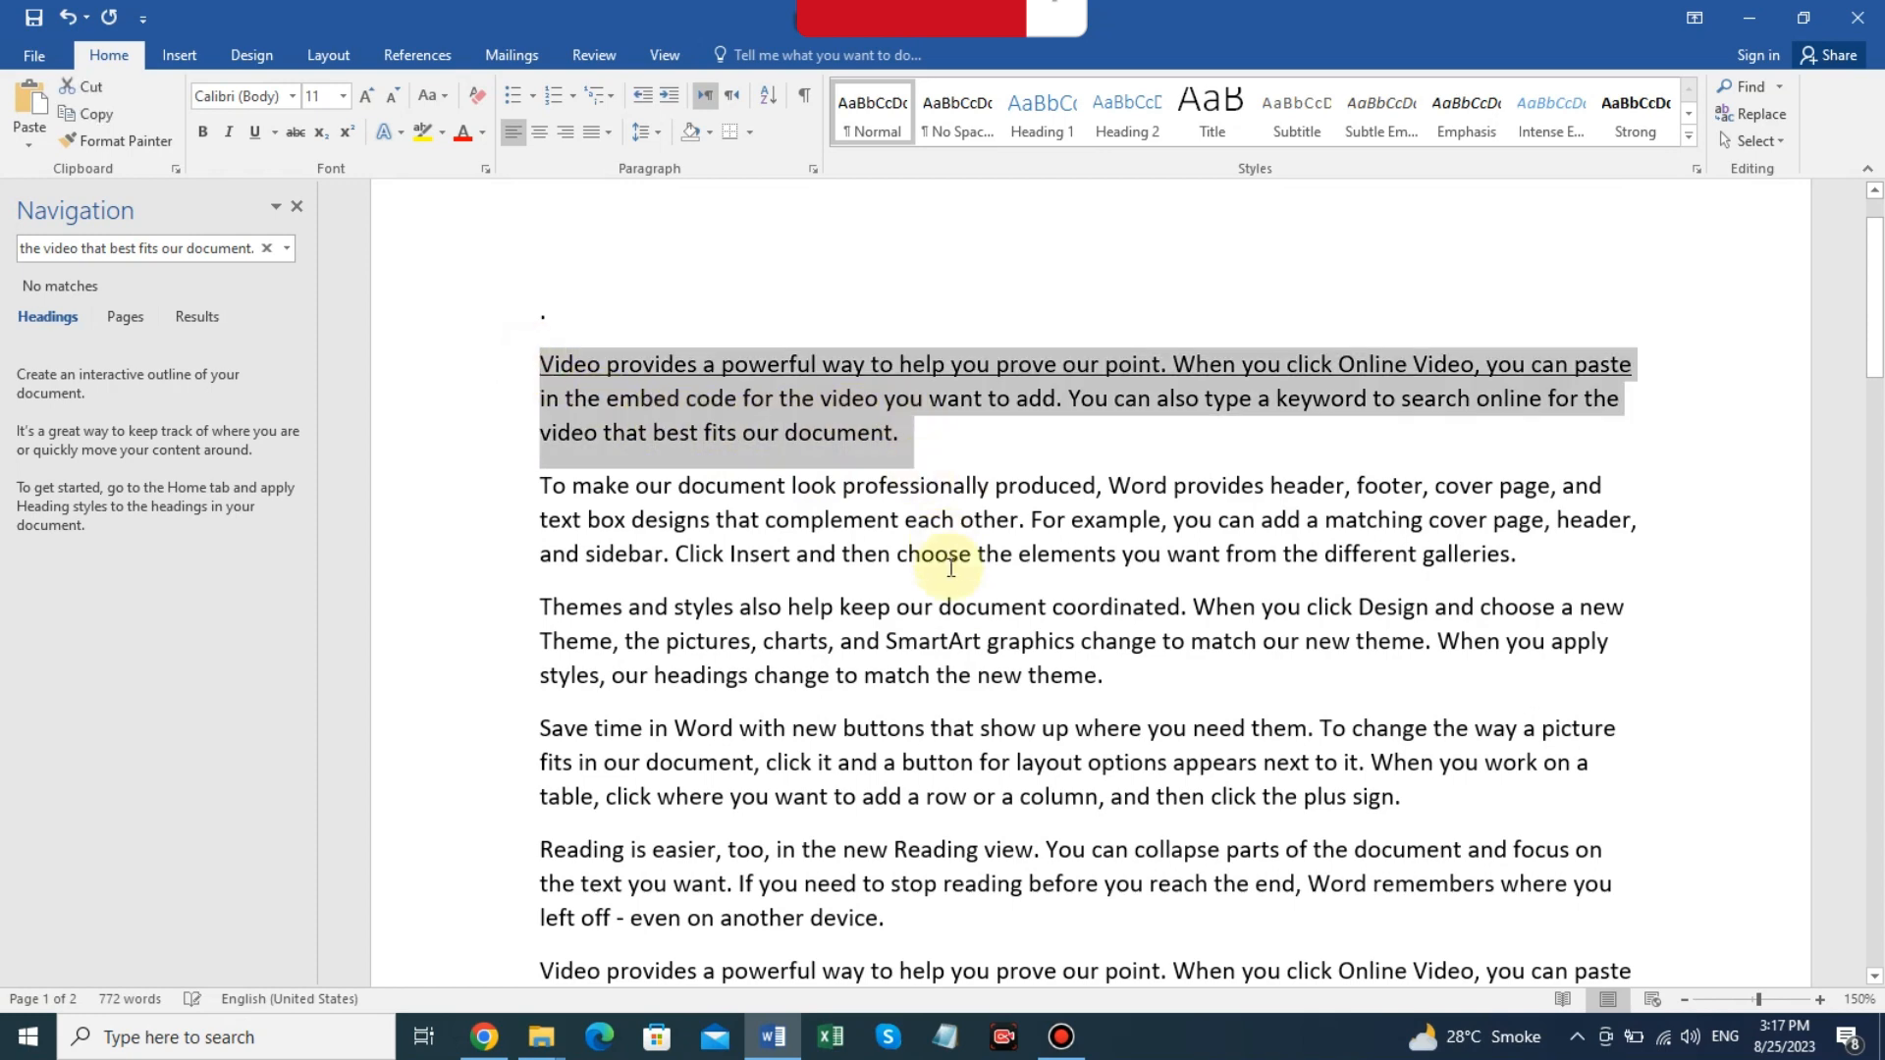
{"action": "scroll", "coordinate": [911, 810], "scroll_direction": "down", "scroll_amount": 5}
{"action": "scroll", "coordinate": [911, 810], "scroll_direction": "down", "scroll_amount": 10}
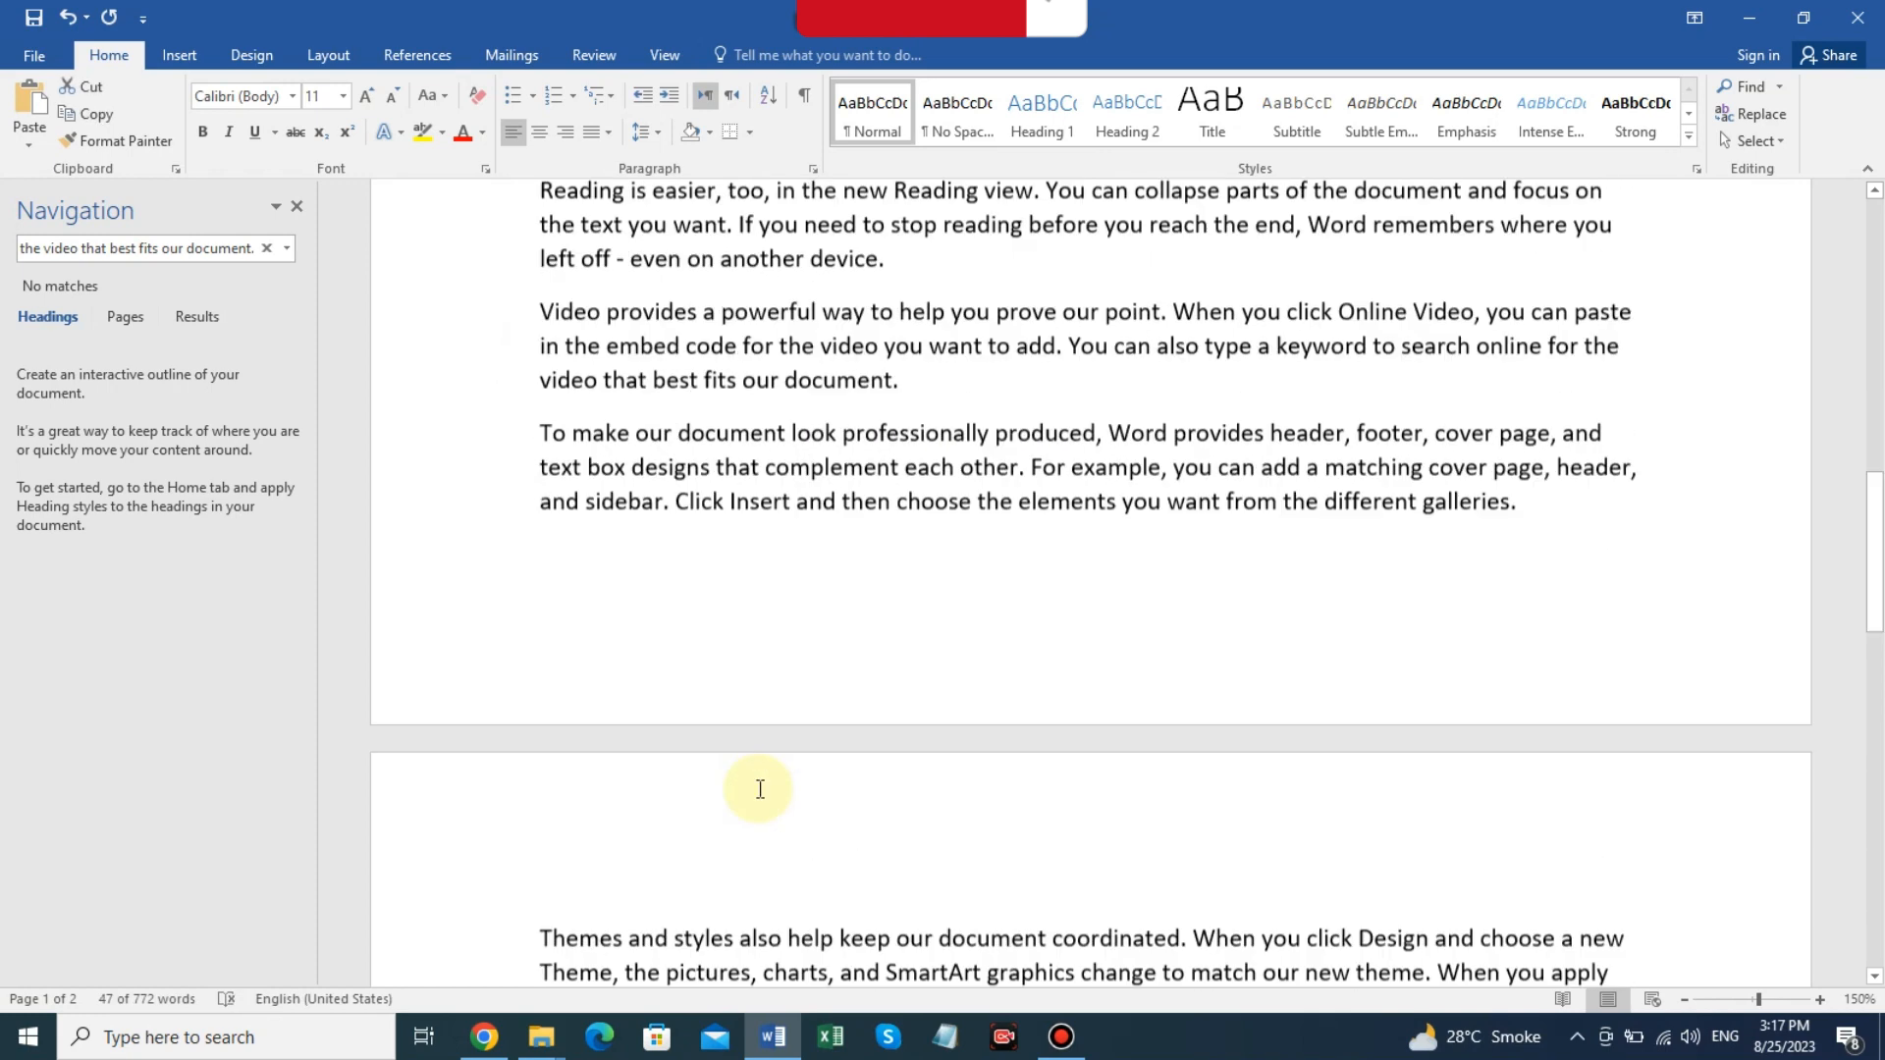
{"action": "scroll", "coordinate": [758, 657], "scroll_direction": "up", "scroll_amount": 15}
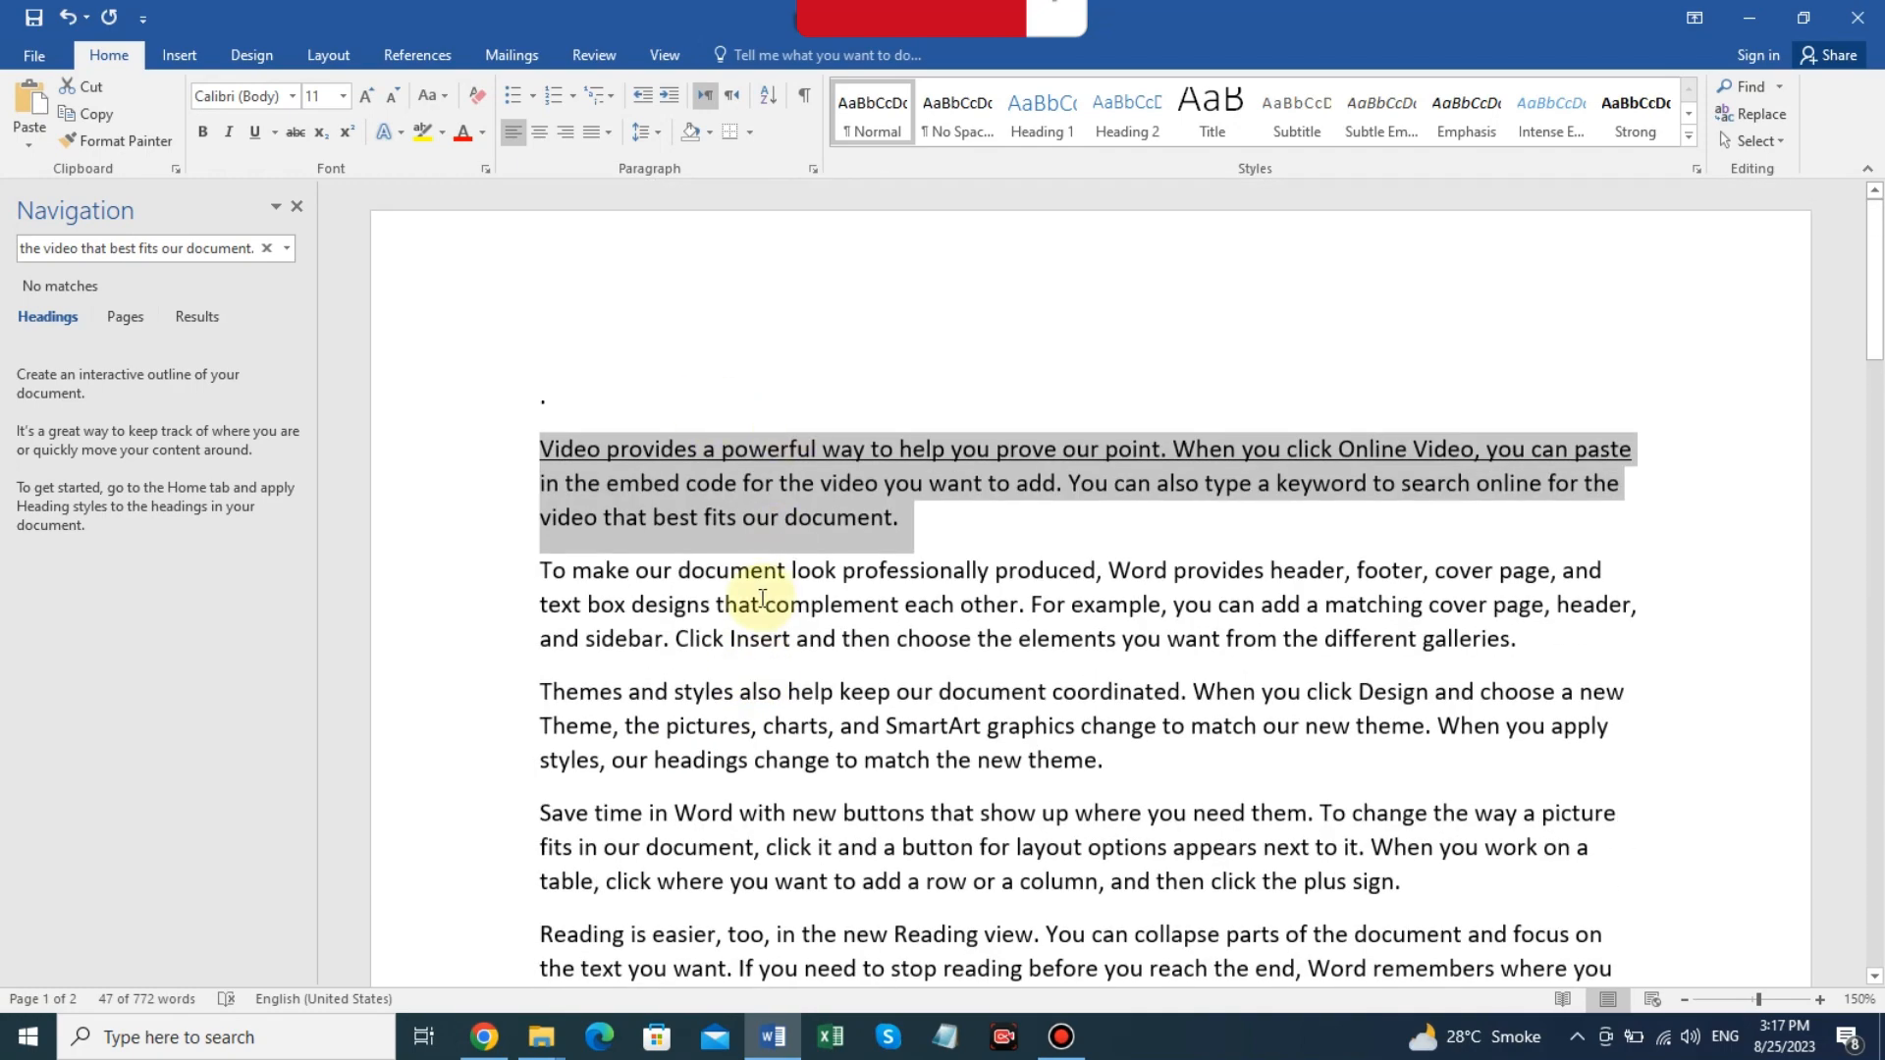
{"action": "key", "text": "ctrl"}
{"action": "key", "text": "ctrl+x"}
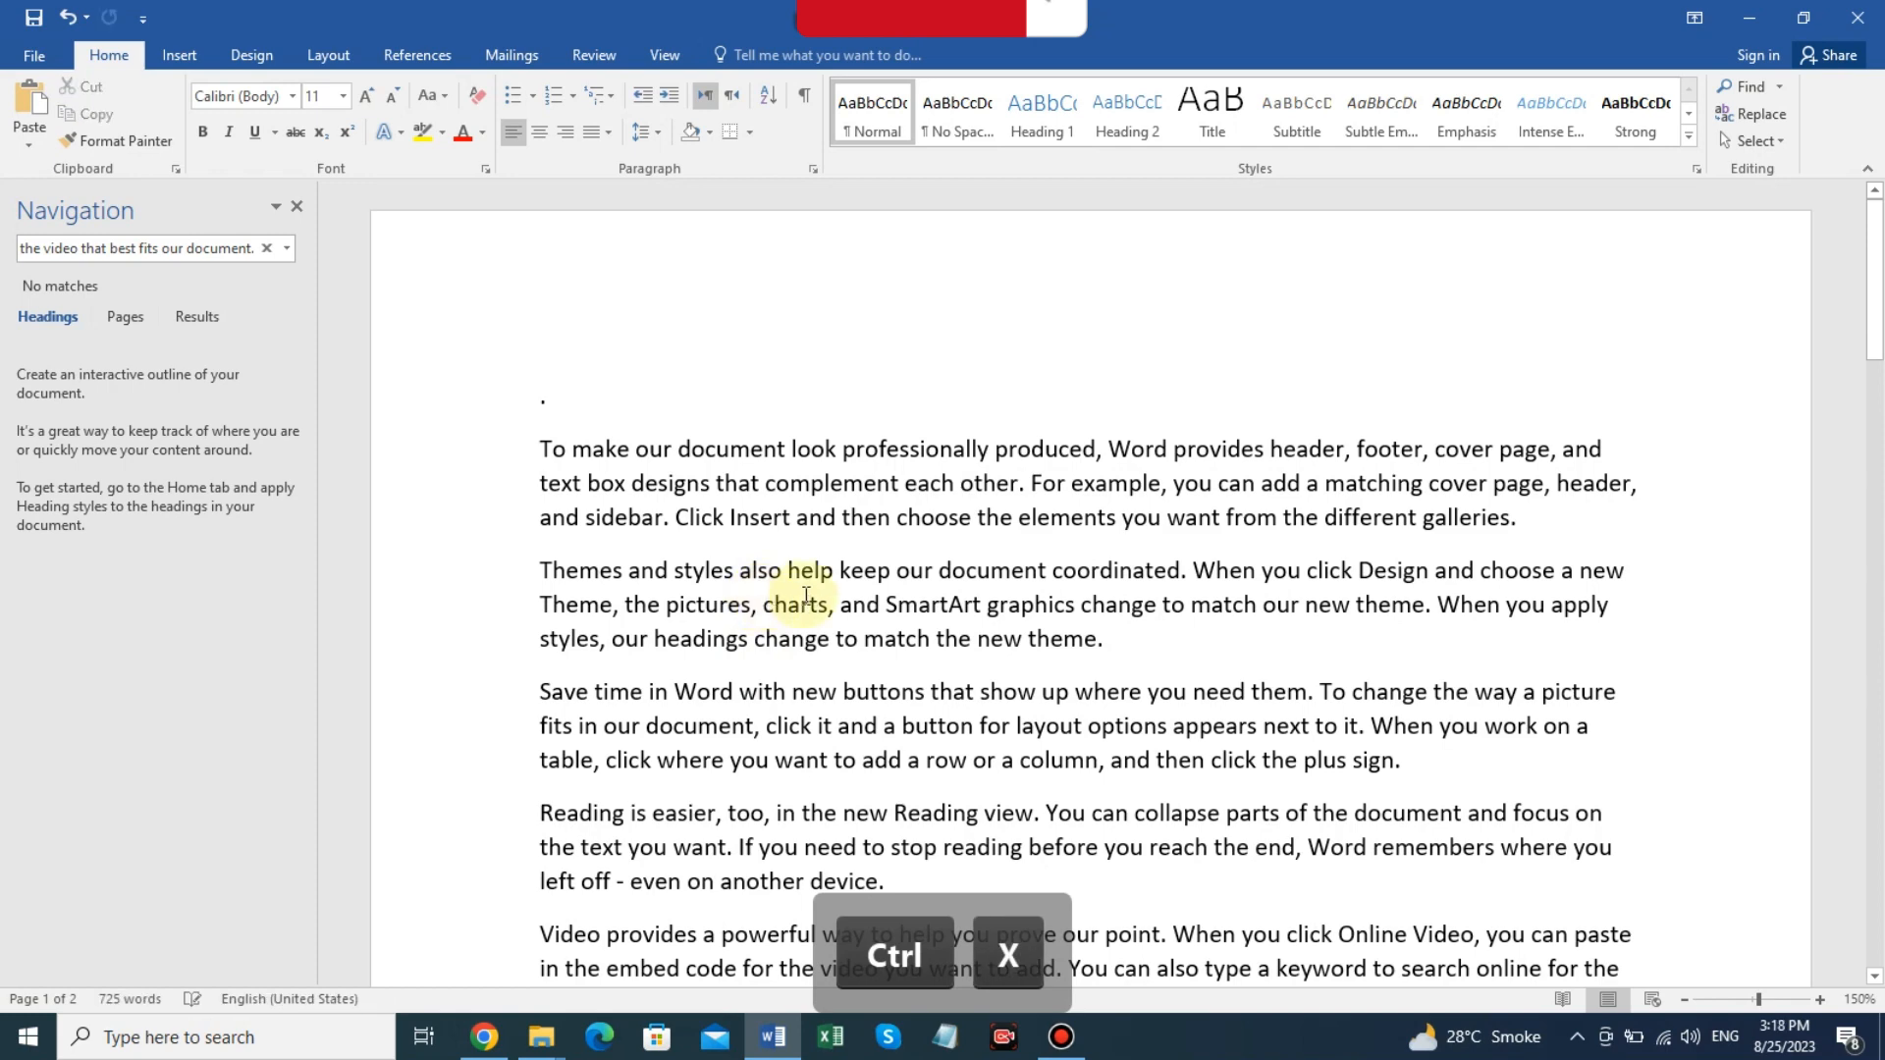
{"action": "scroll", "coordinate": [785, 608], "scroll_direction": "down", "scroll_amount": 6}
{"action": "scroll", "coordinate": [855, 438], "scroll_direction": "down", "scroll_amount": 9}
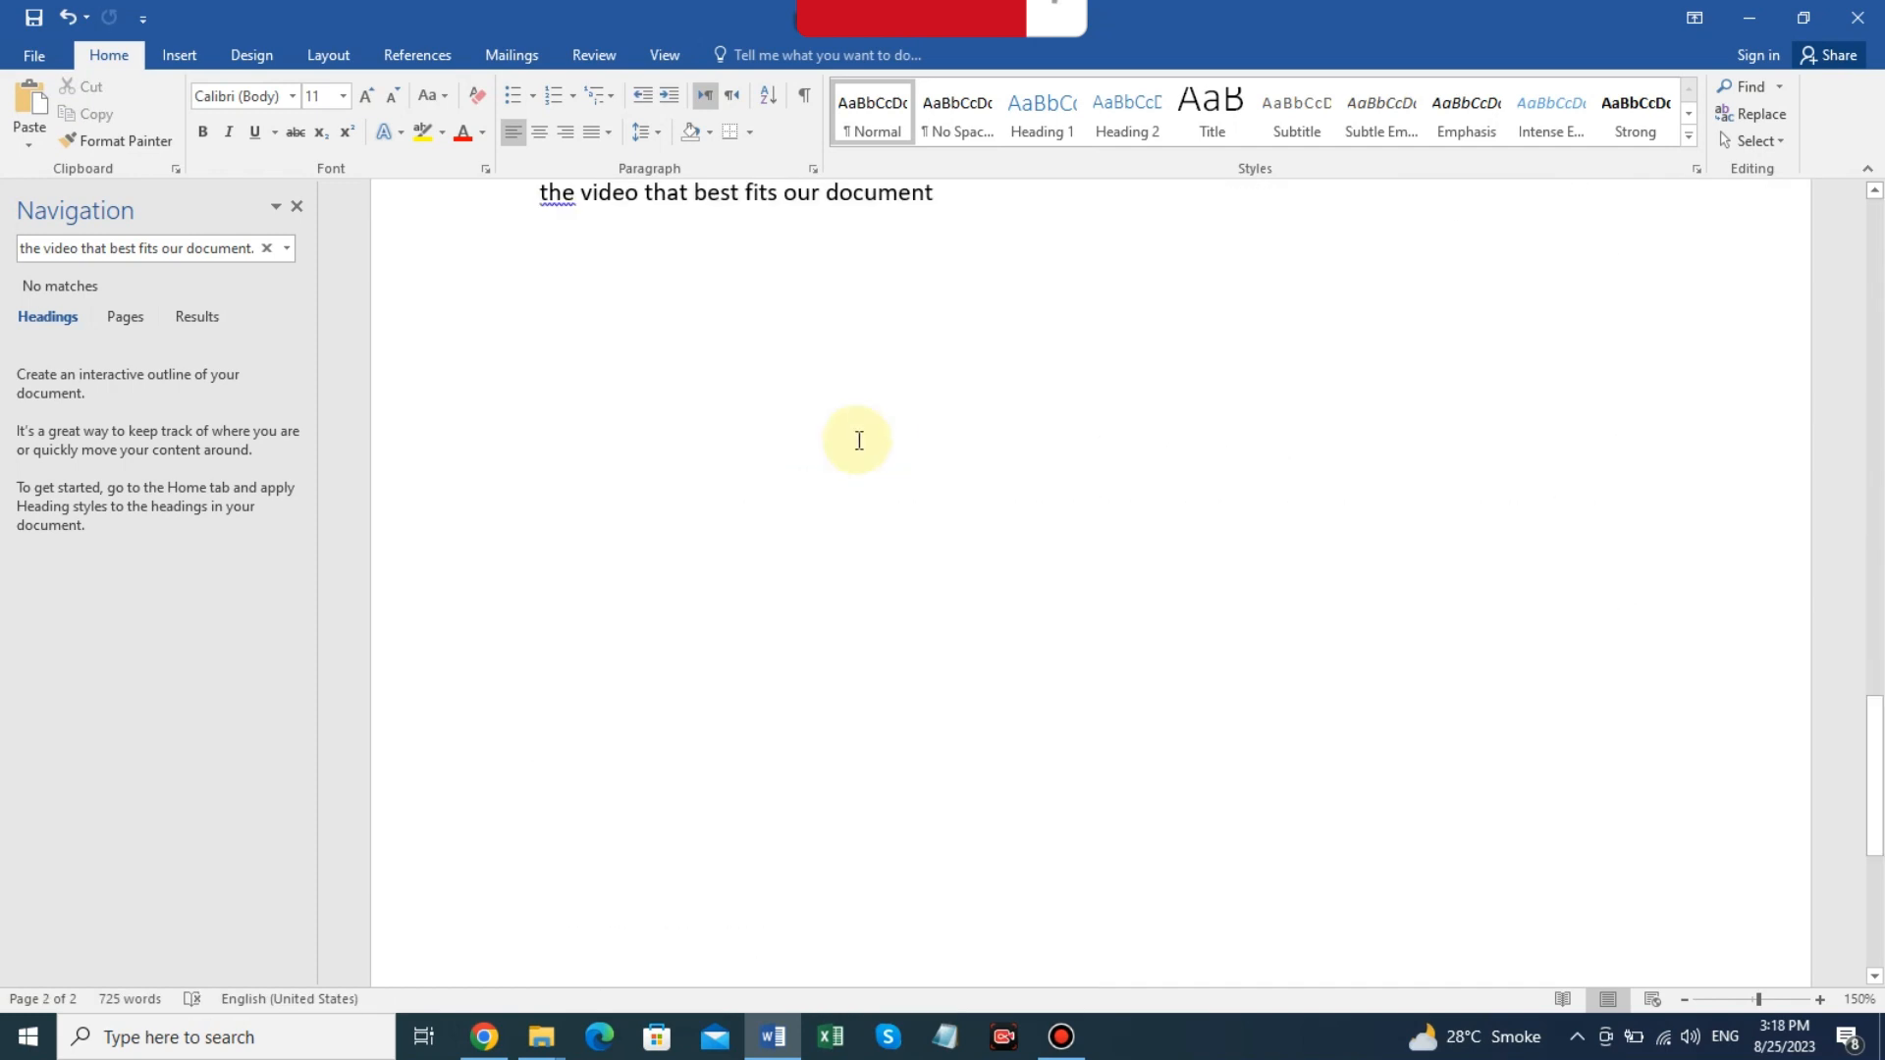
{"action": "scroll", "coordinate": [859, 443], "scroll_direction": "up", "scroll_amount": 1}
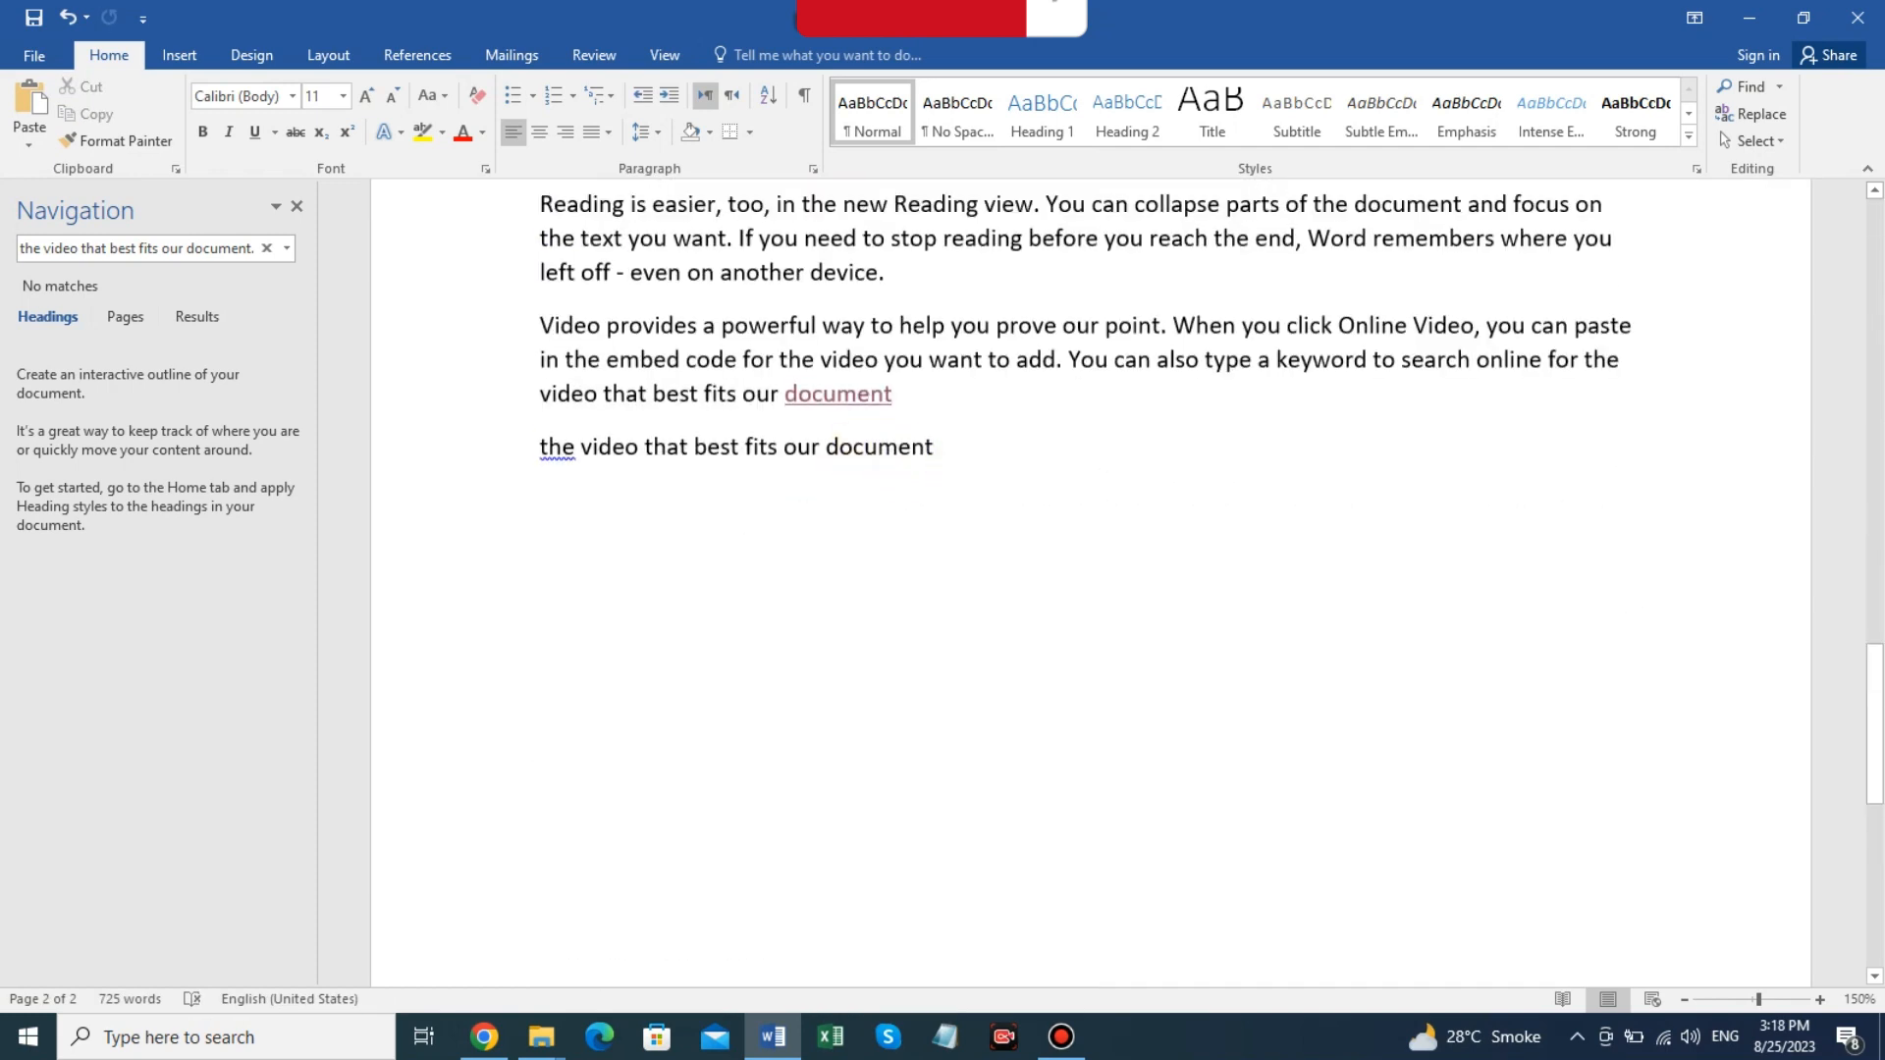
{"action": "key", "text": "Return"}
{"action": "key", "text": "ctrl+v"}
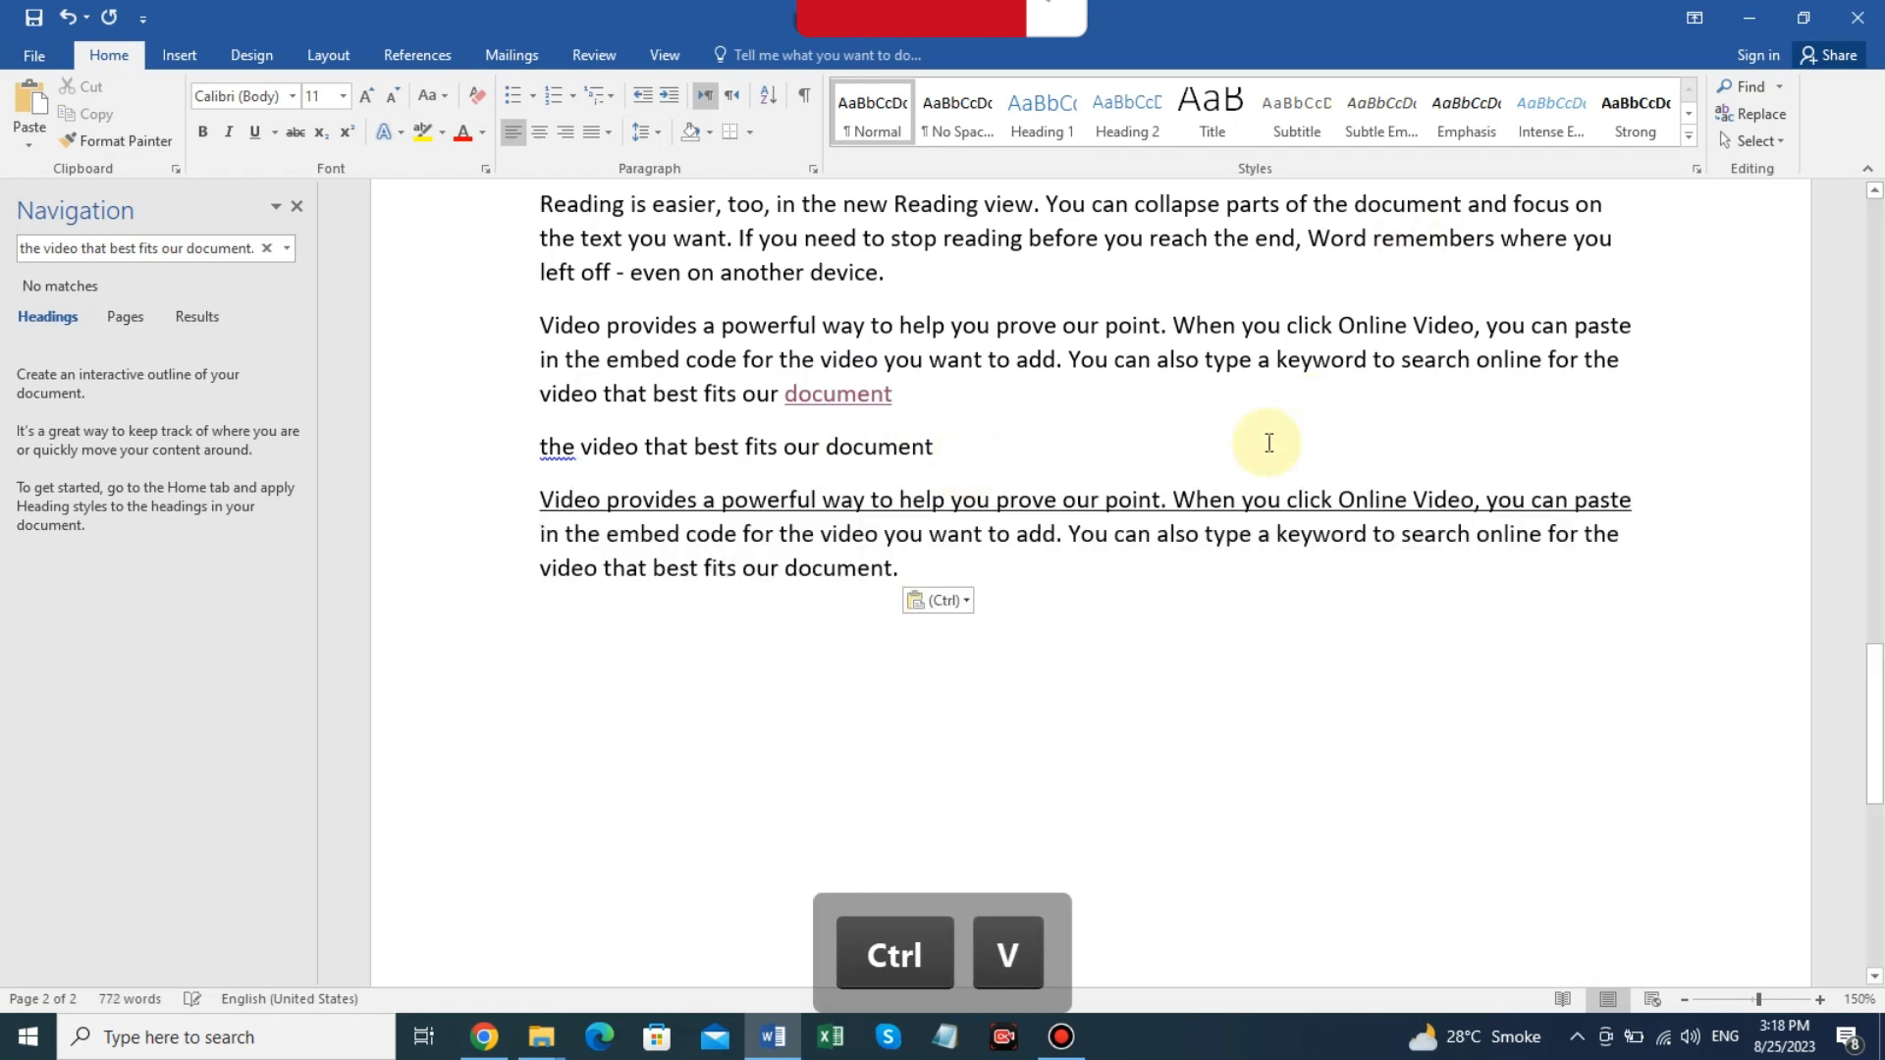
Delete the closing words "video that best fits our document." from the partly underlined paragraph at the document's end.
{"action": "scroll", "coordinate": [852, 550], "scroll_direction": "up", "scroll_amount": 3}
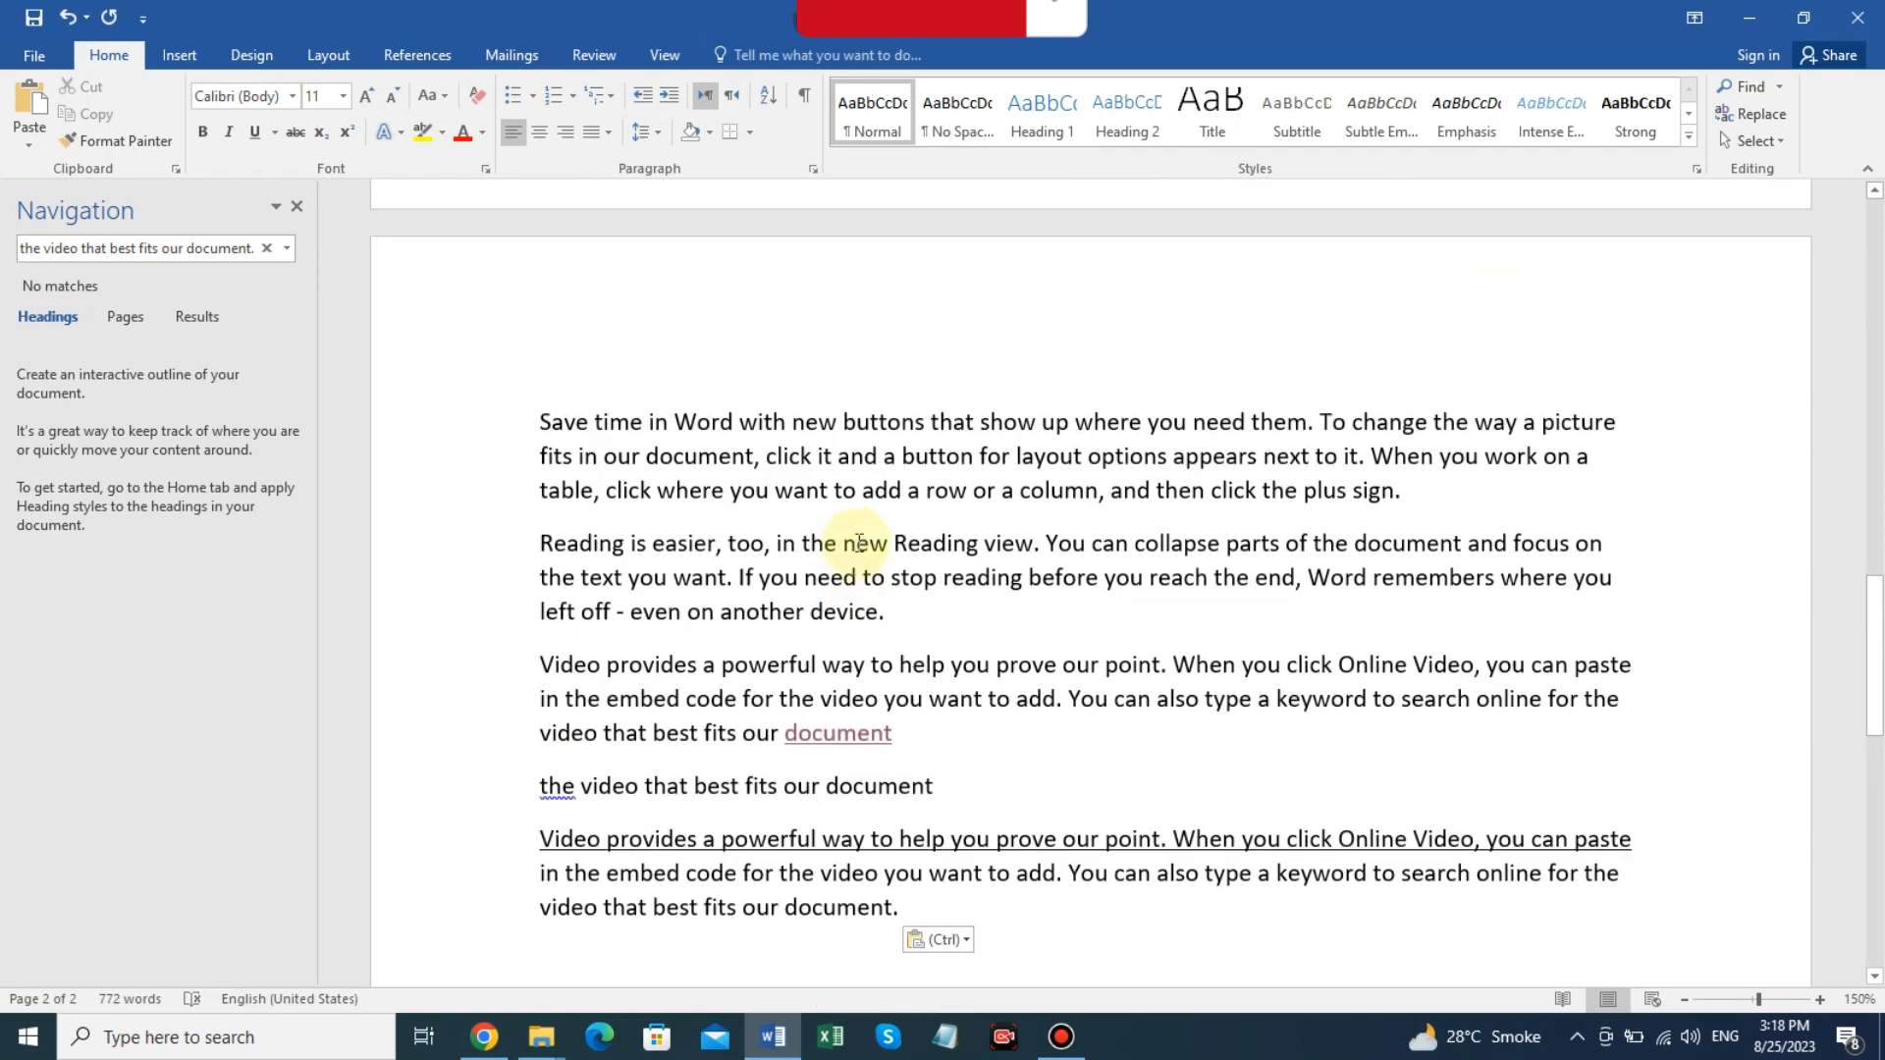
{"action": "scroll", "coordinate": [854, 546], "scroll_direction": "up", "scroll_amount": 8}
{"action": "scroll", "coordinate": [860, 541], "scroll_direction": "down", "scroll_amount": 12}
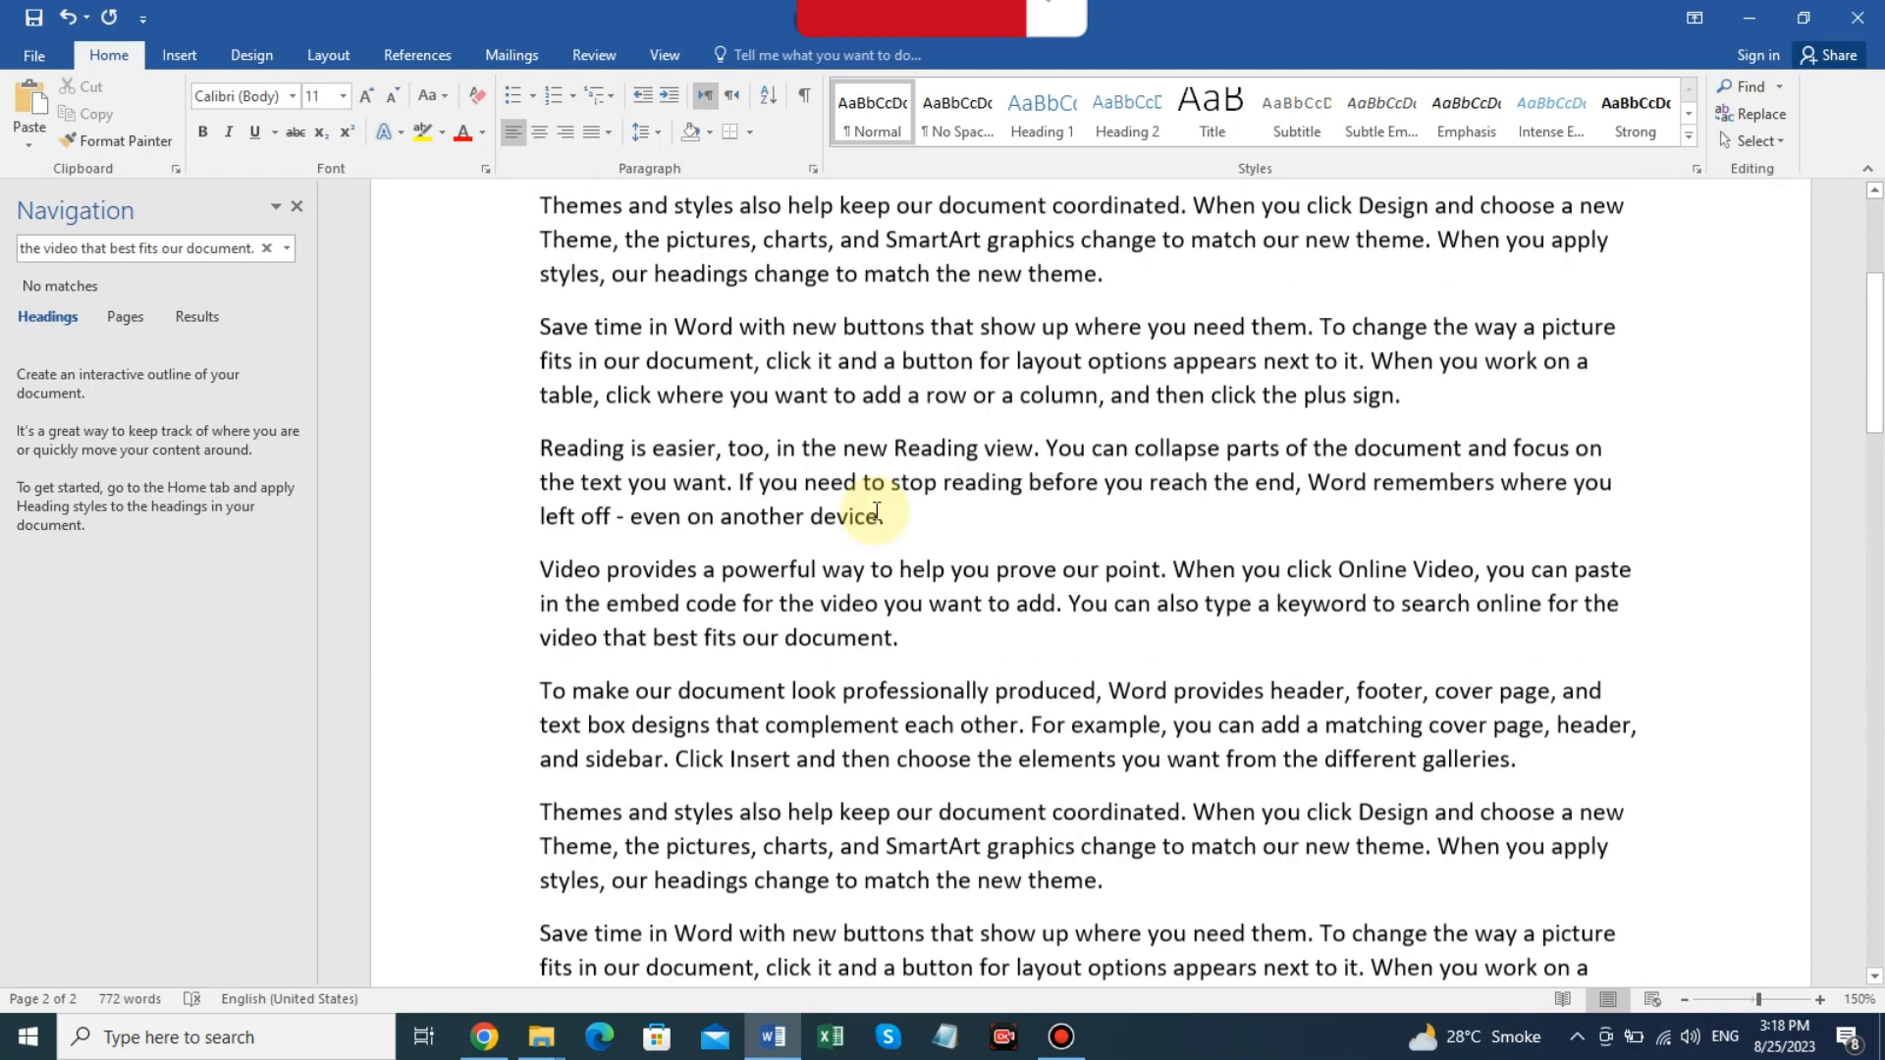
{"action": "scroll", "coordinate": [889, 506], "scroll_direction": "down", "scroll_amount": 5}
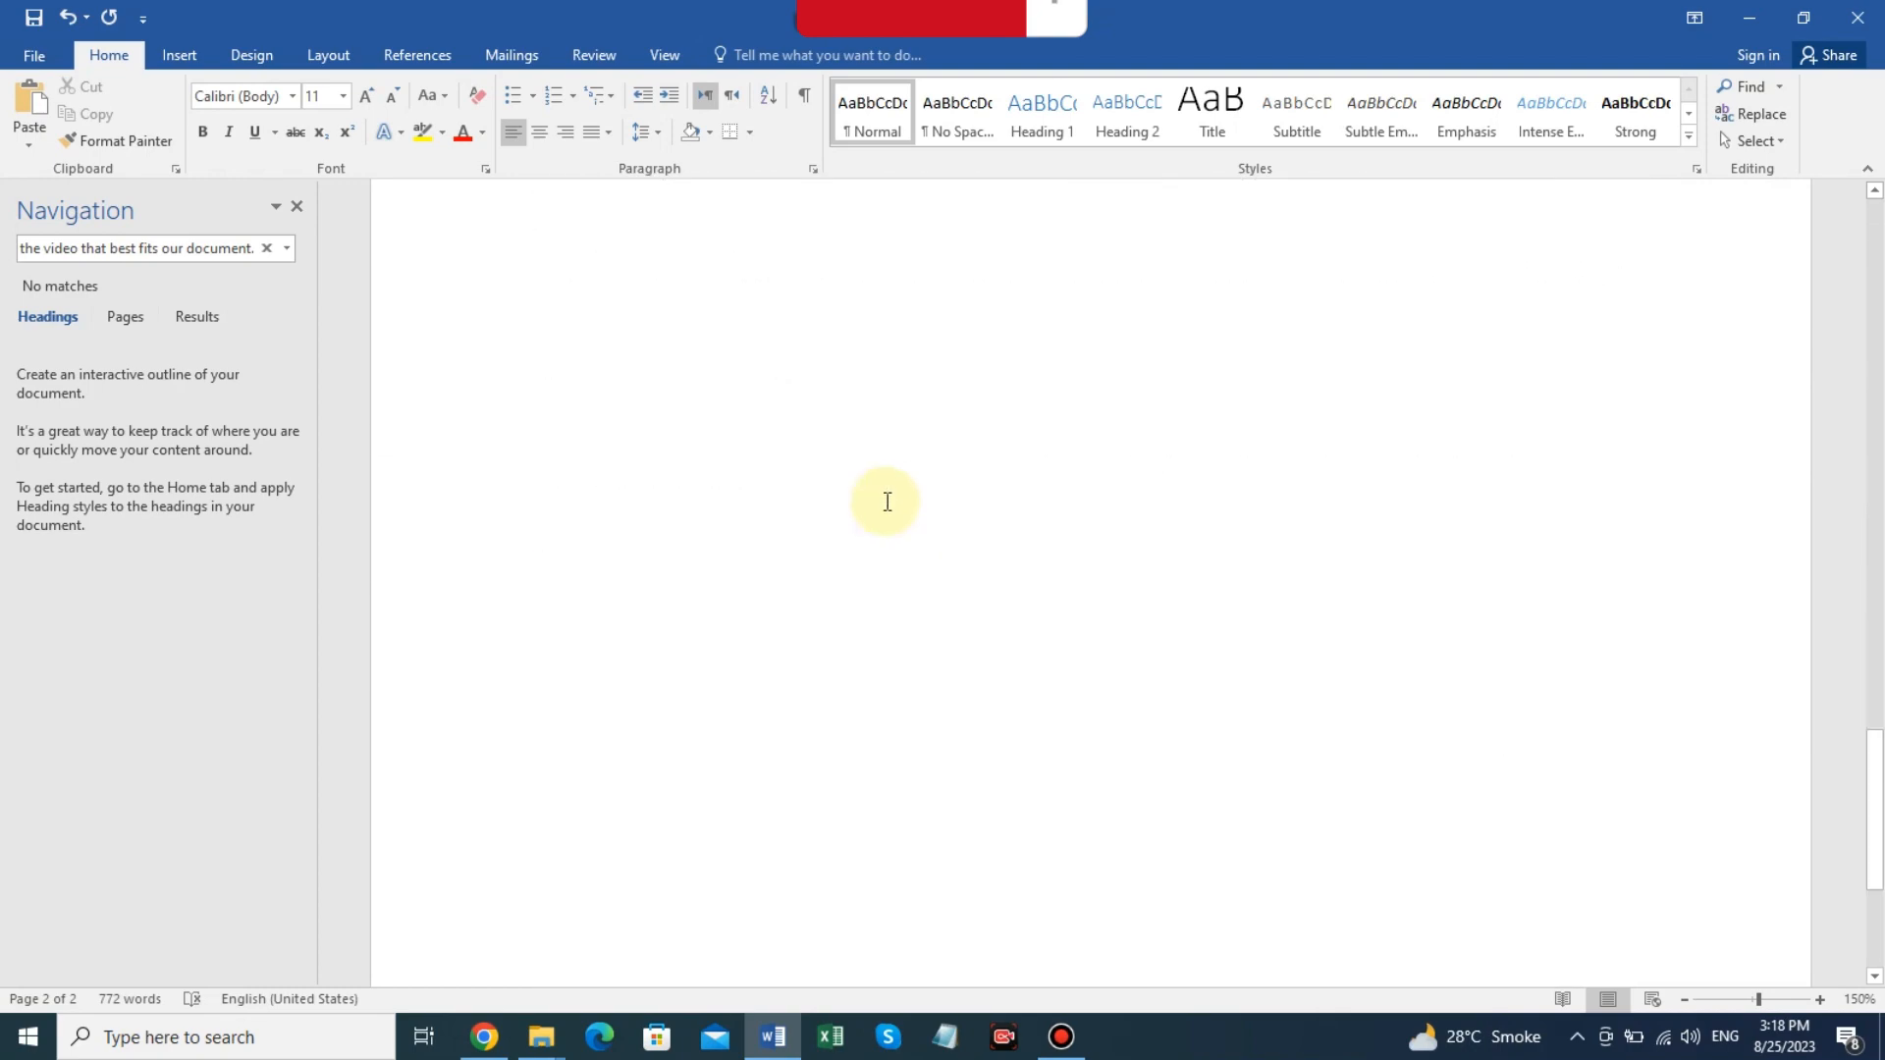
{"action": "scroll", "coordinate": [888, 504], "scroll_direction": "up", "scroll_amount": 3}
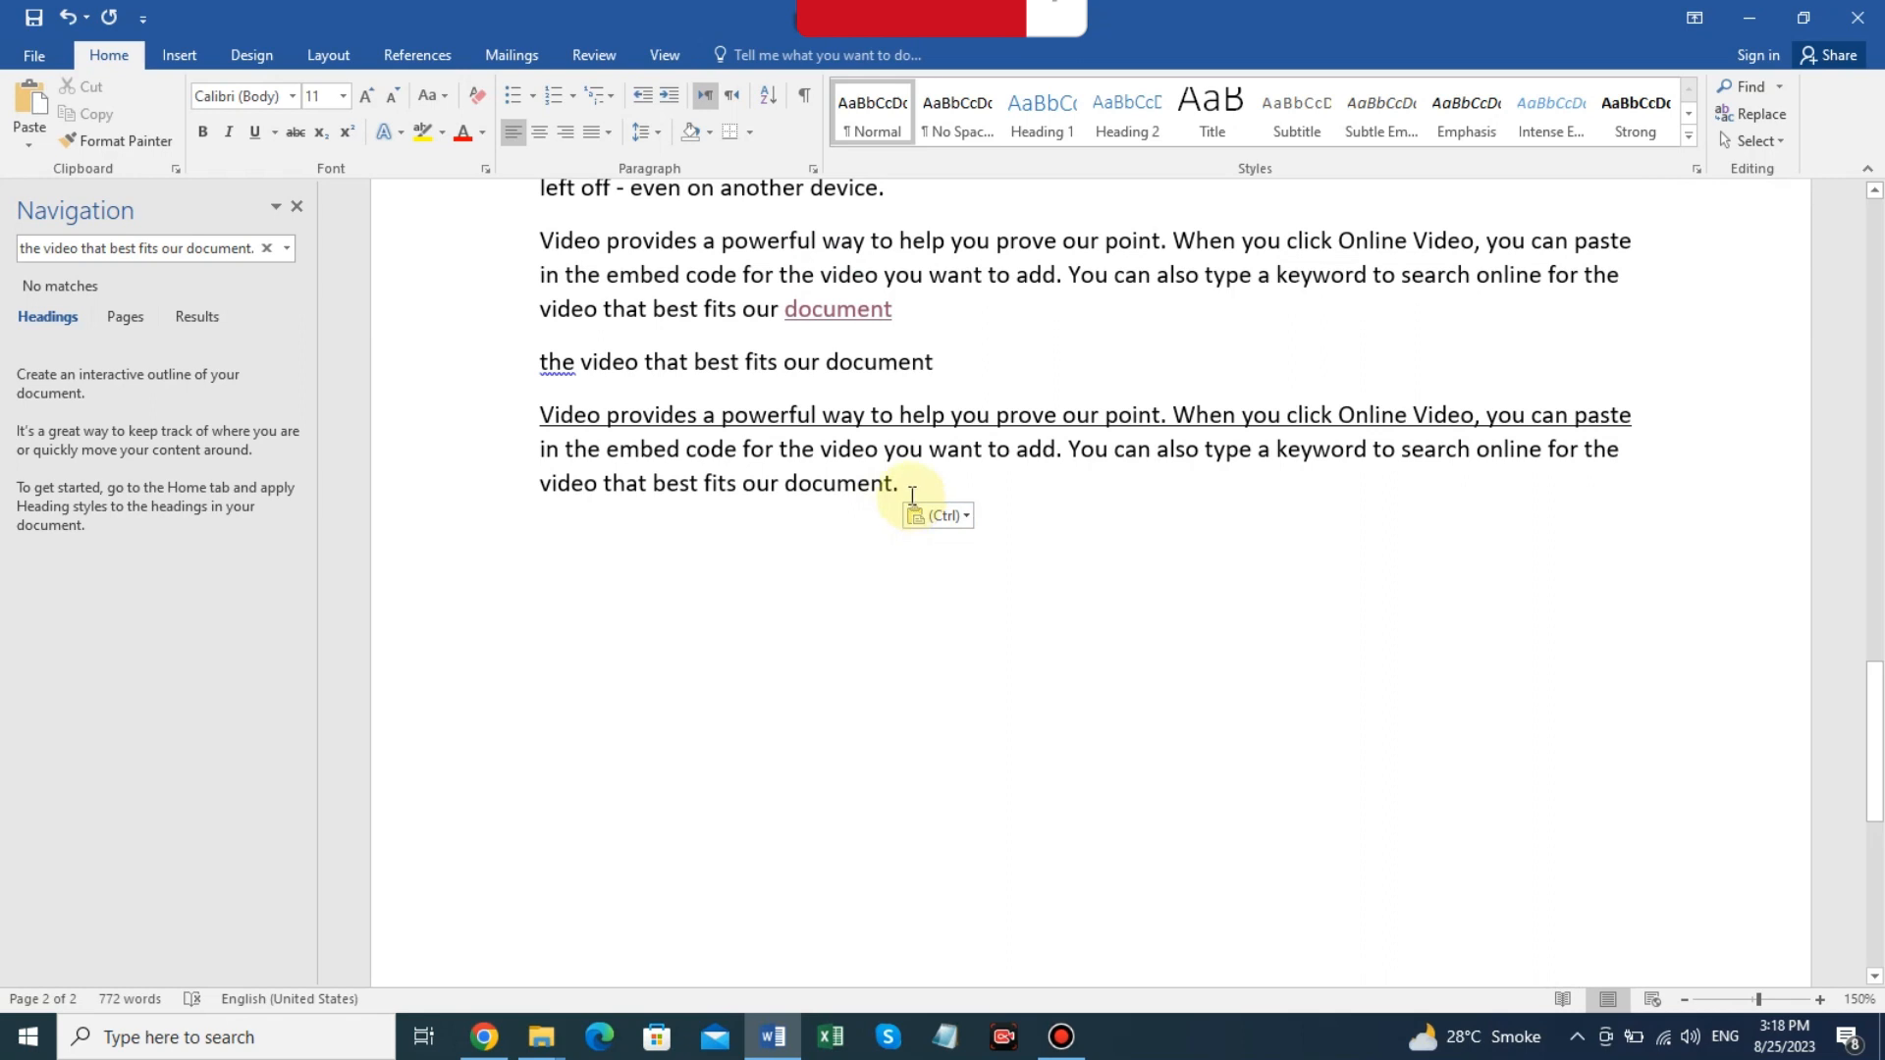
{"action": "left_click_drag", "start_coordinate": [908, 487], "coordinate": [553, 510]}
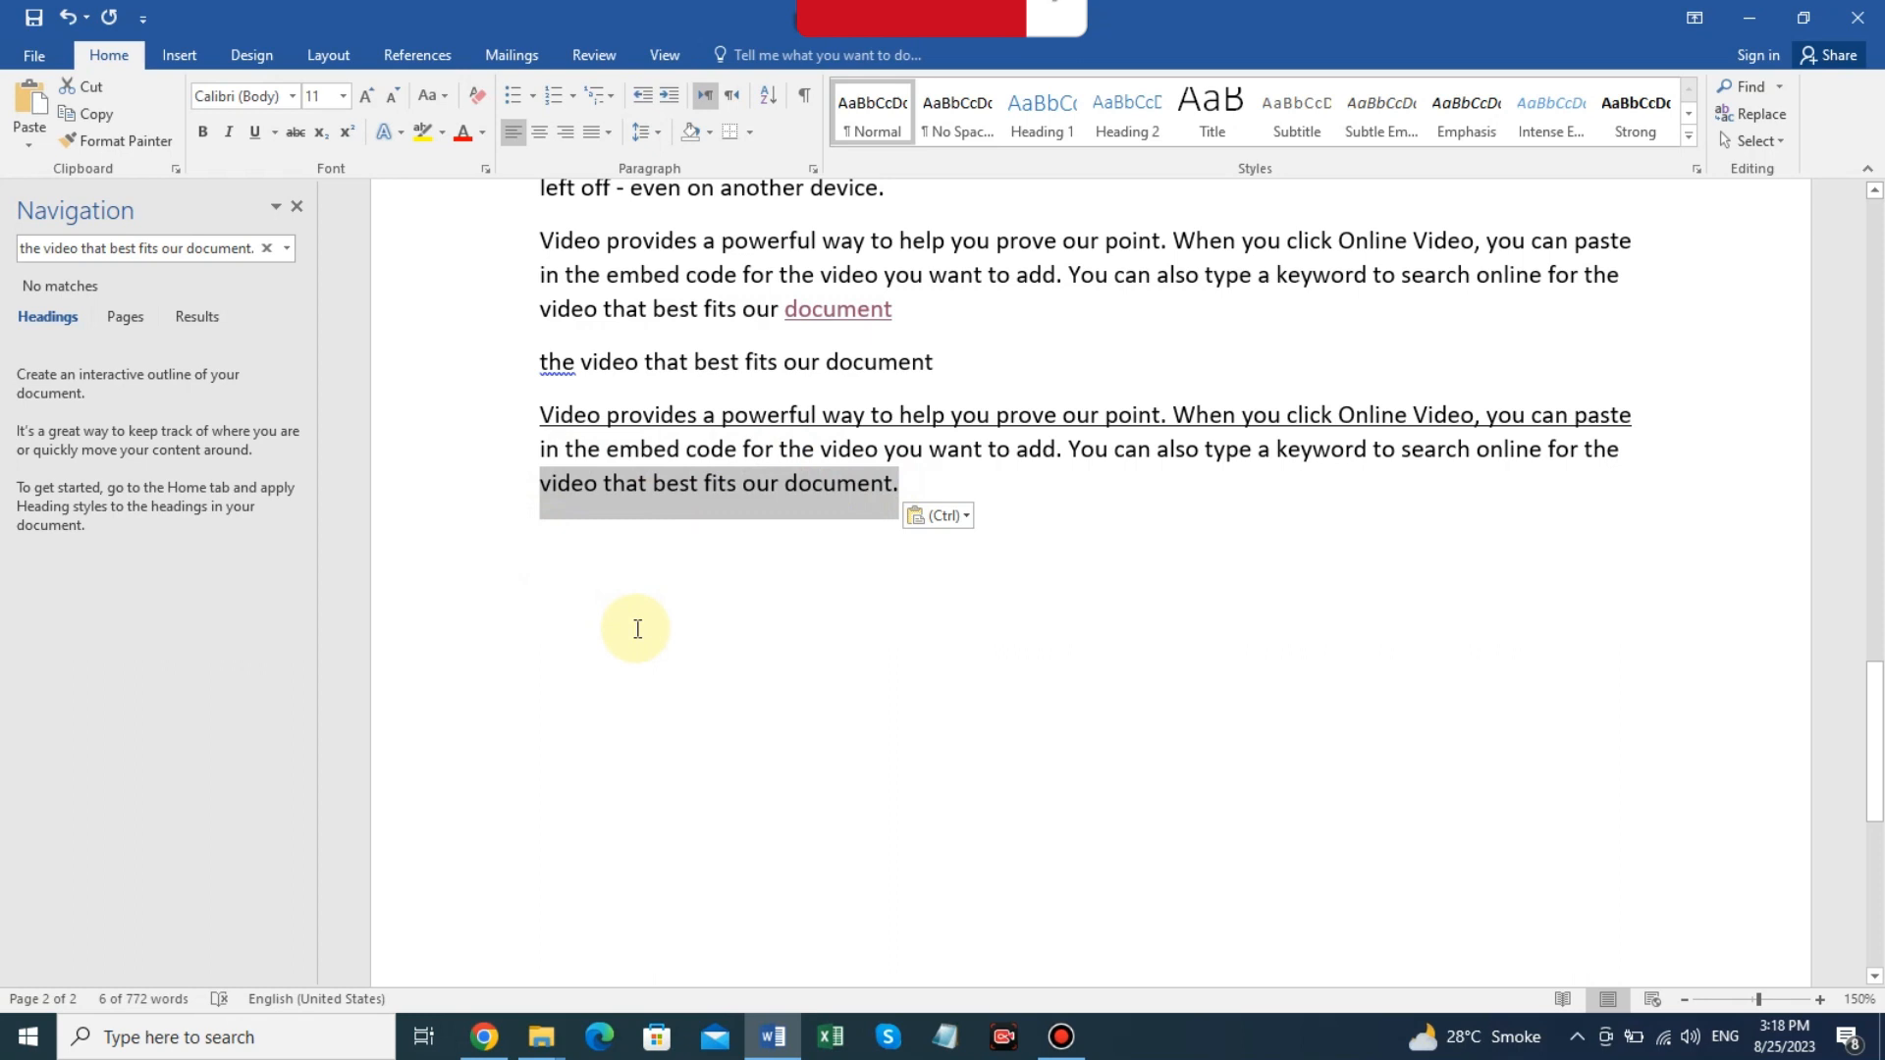
{"action": "key", "text": "BackSpace"}
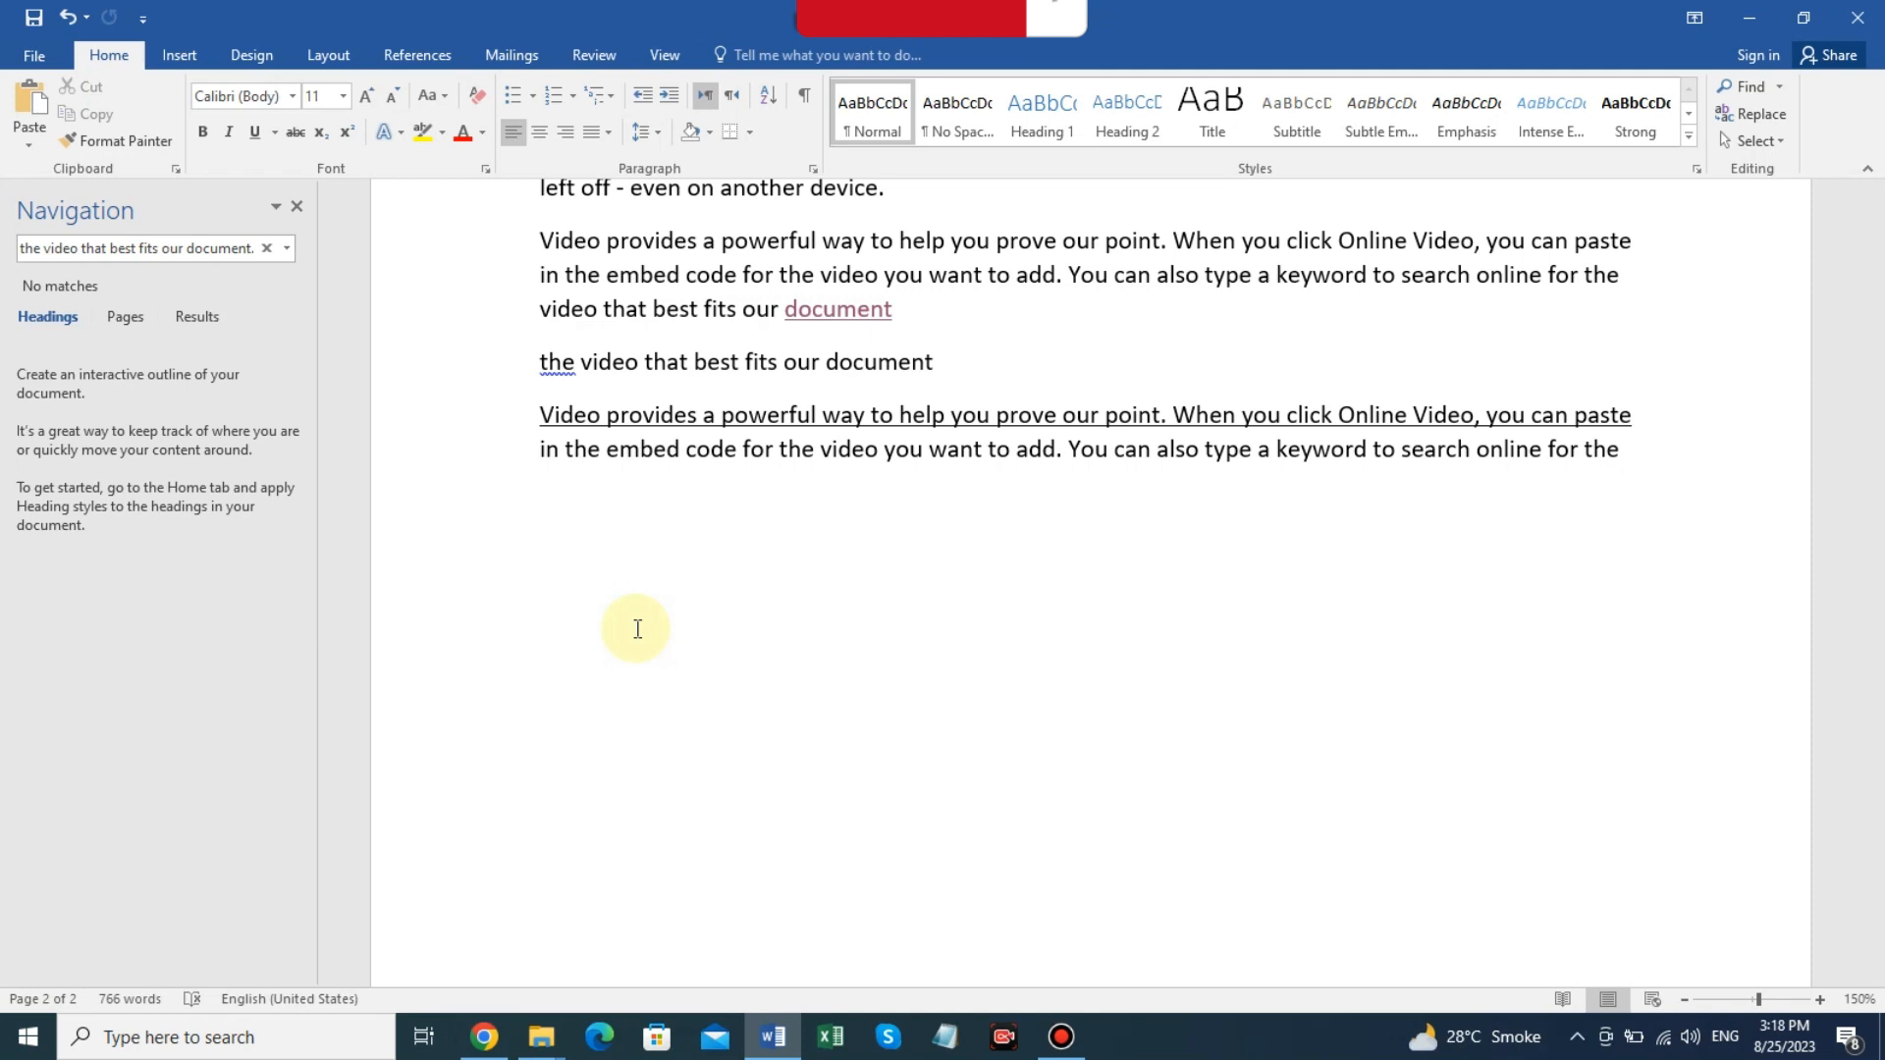
Undo the deletion of the last paragraph's closing words, and redo it.
{"action": "key", "text": "ctrl+z"}
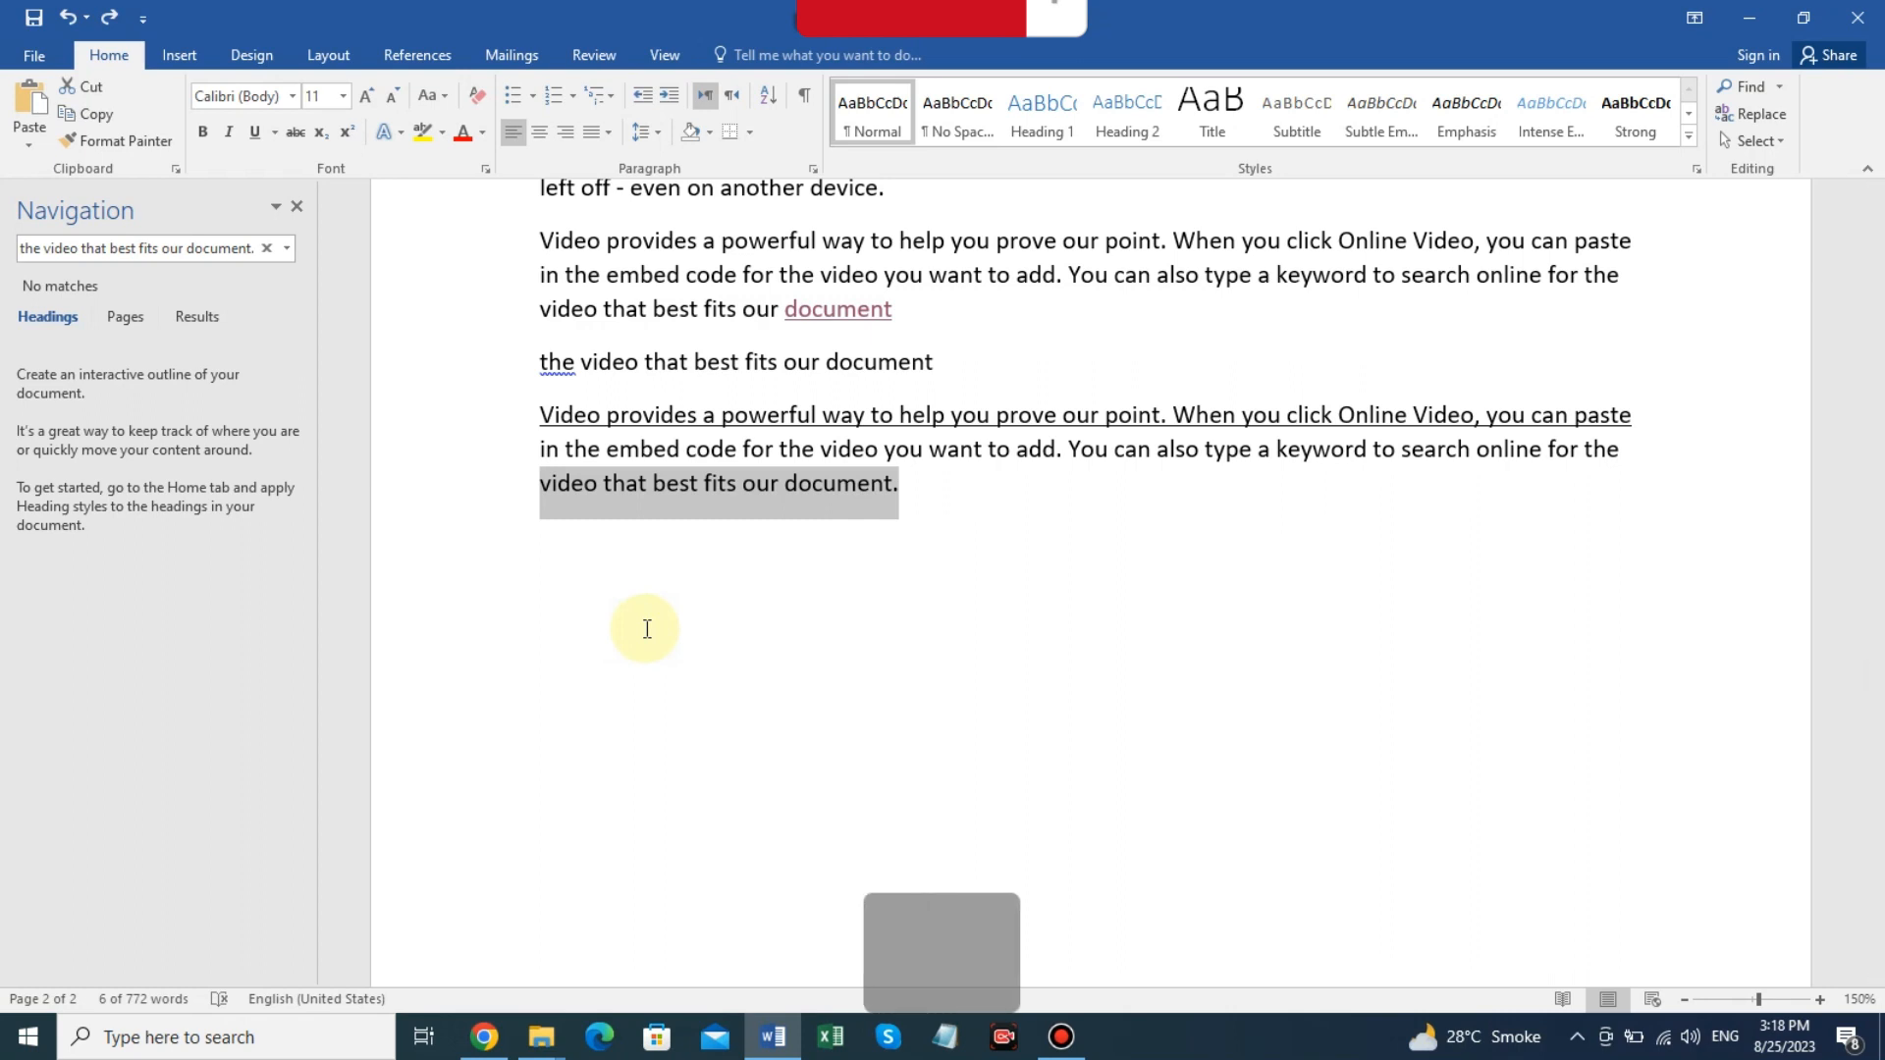
{"action": "key", "text": "ctrl+y"}
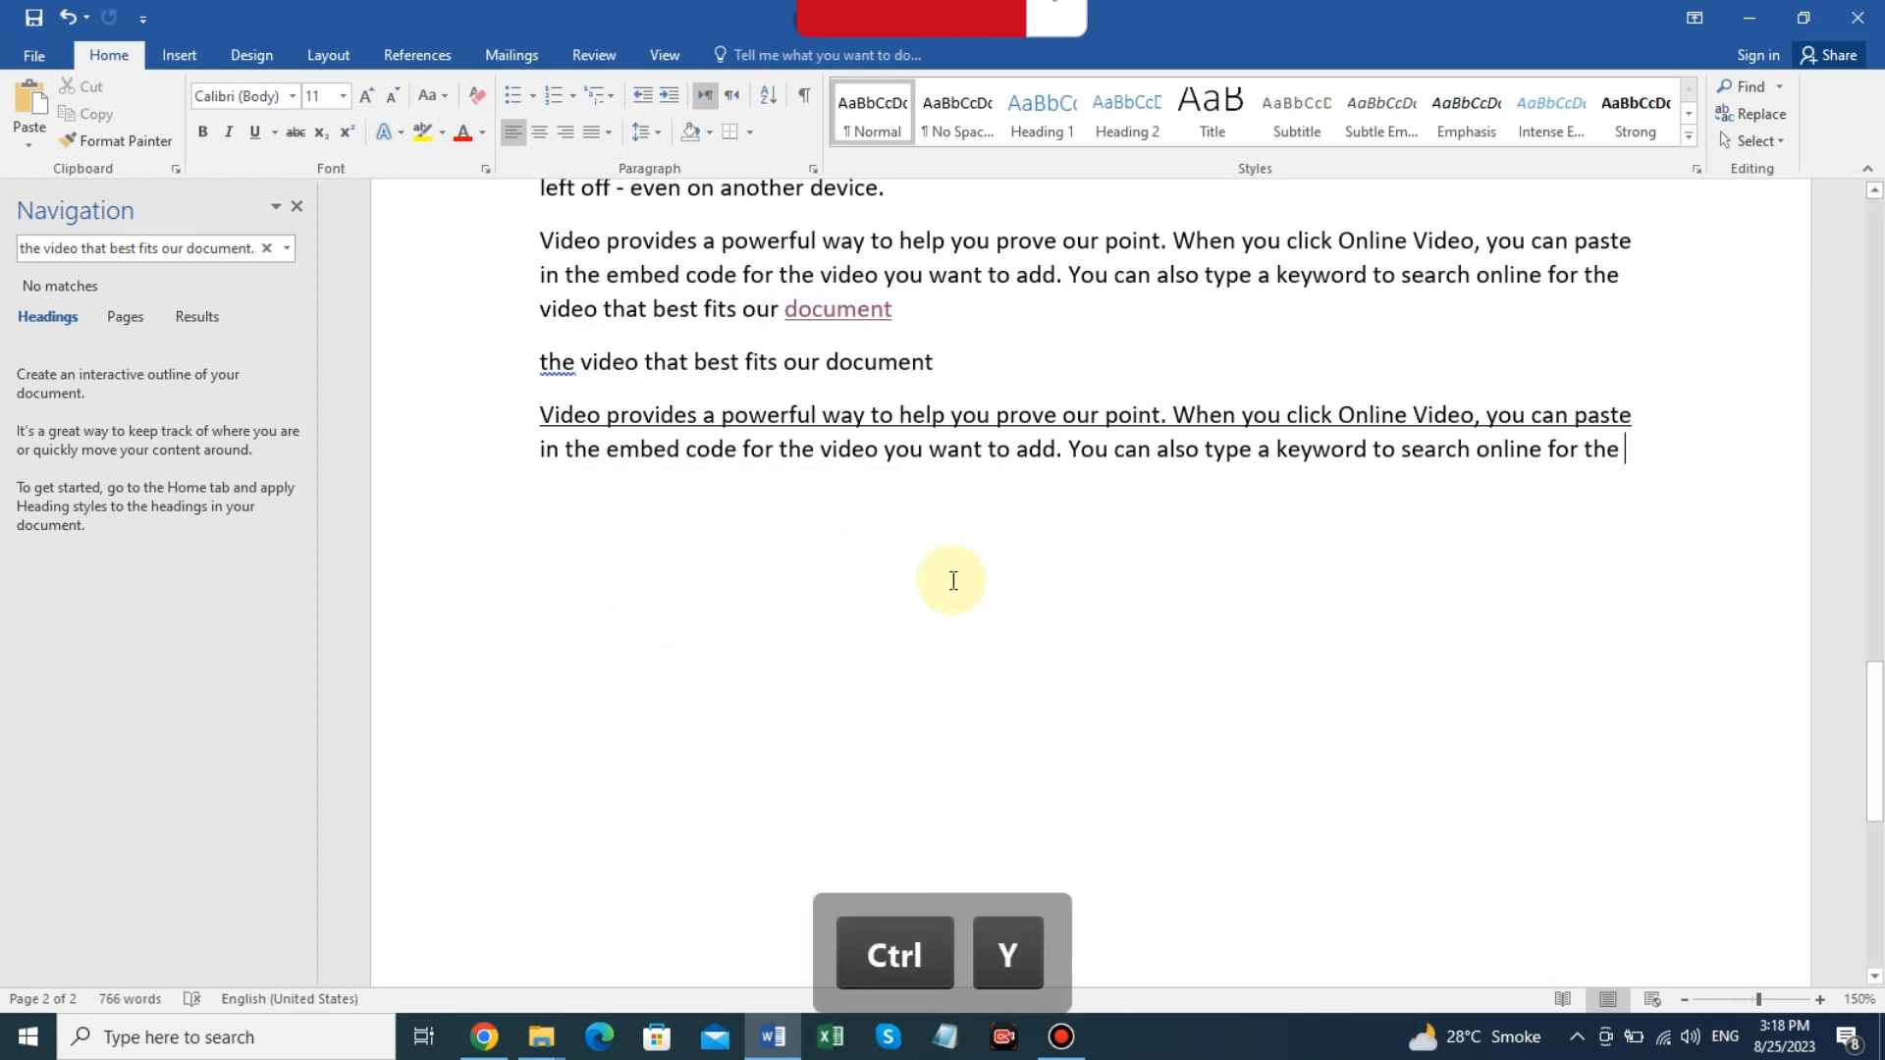